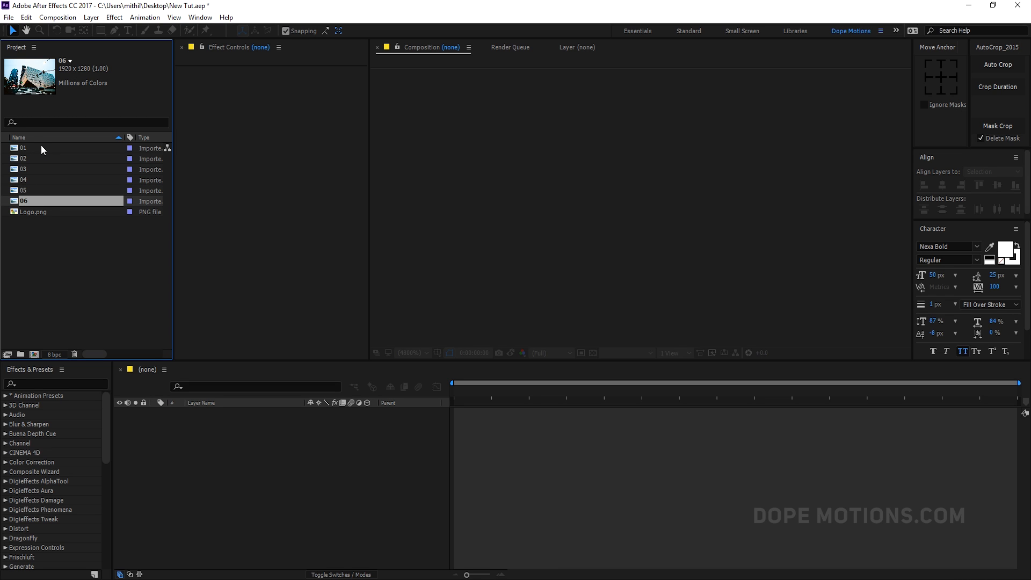
Step: Create a composition named Main at 1920 x 1080, 30 fps, with a 10-second duration
click(23, 213)
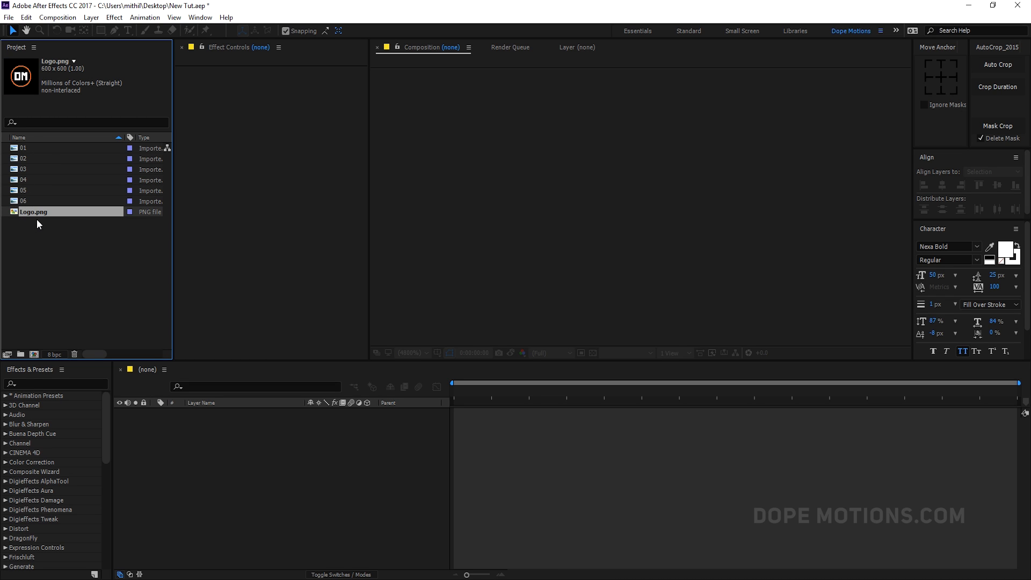
click(38, 244)
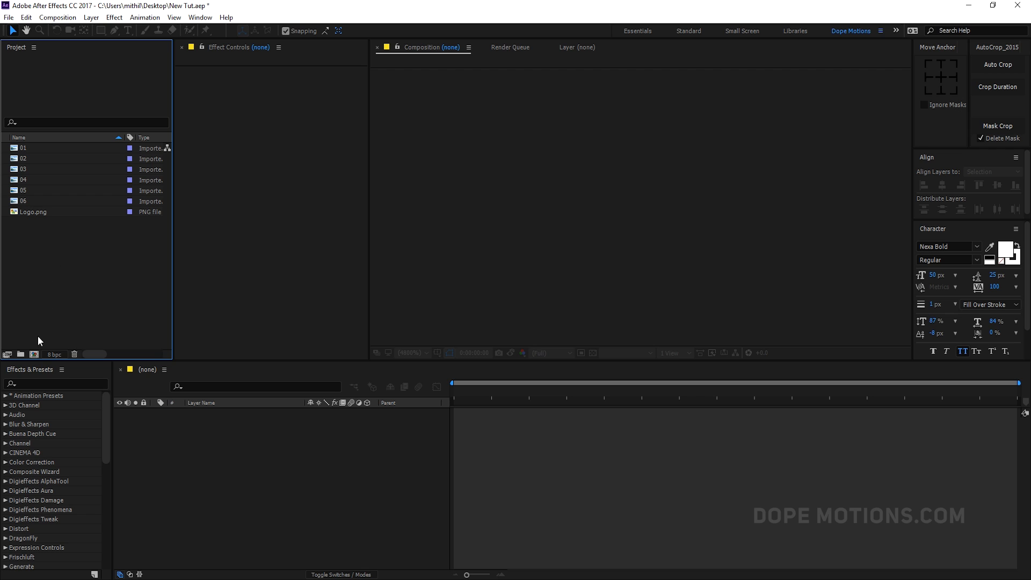
click(34, 354)
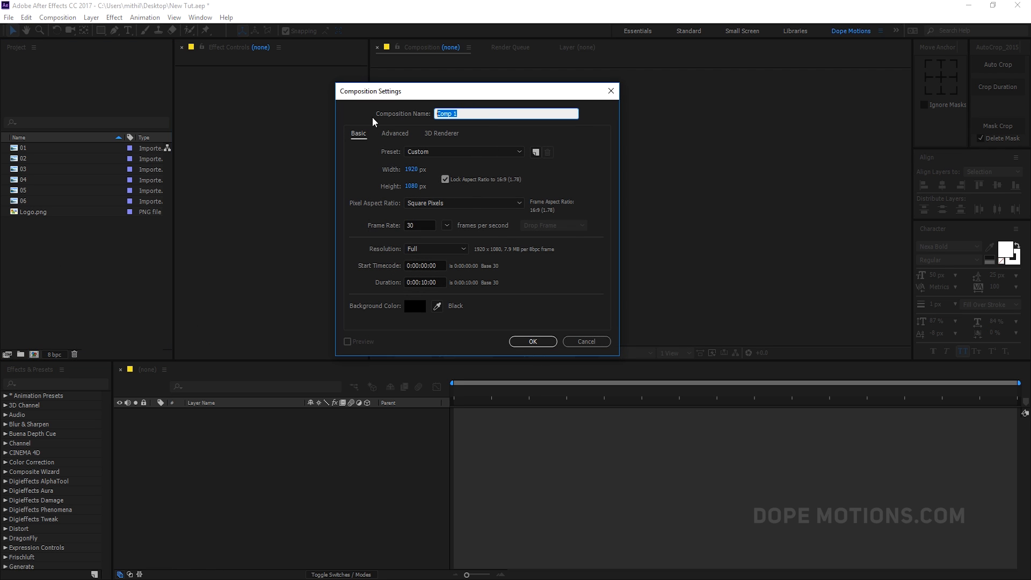
text(Main)
click(532, 342)
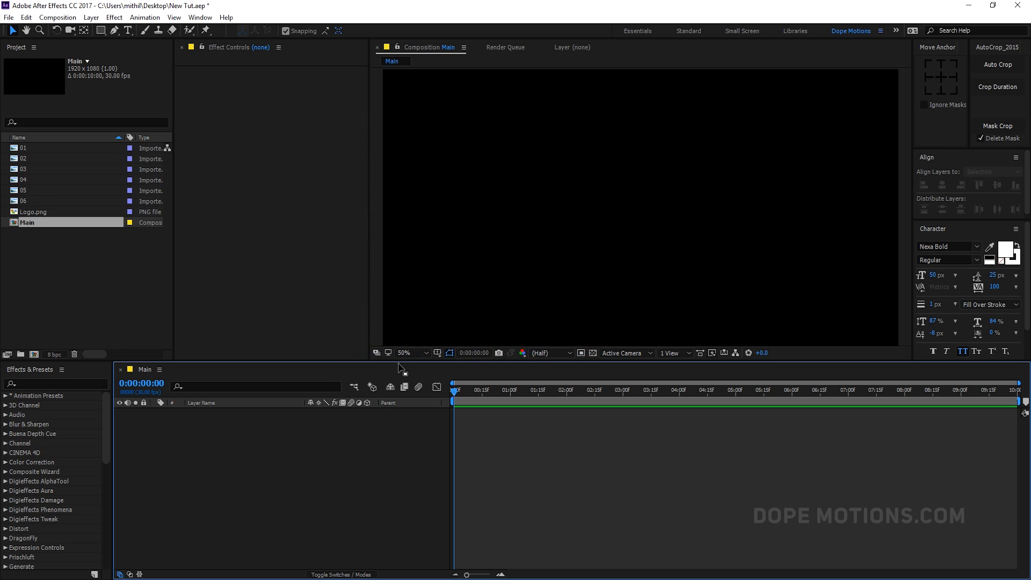
Step: Add a polygon shape layer centered in the Main composition and scaled to the frame height
drag(398, 361, 397, 404)
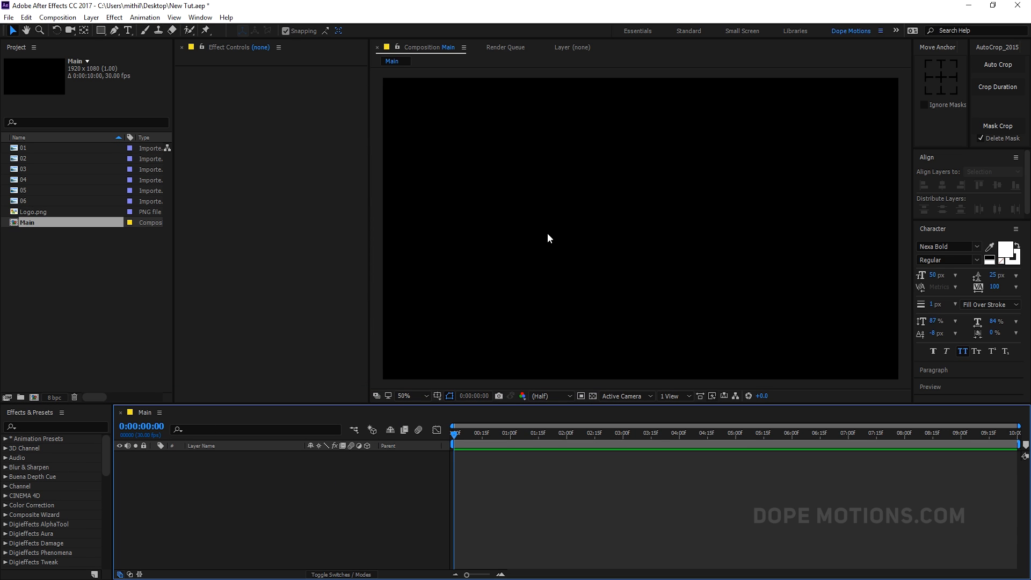
drag(102, 31, 146, 67)
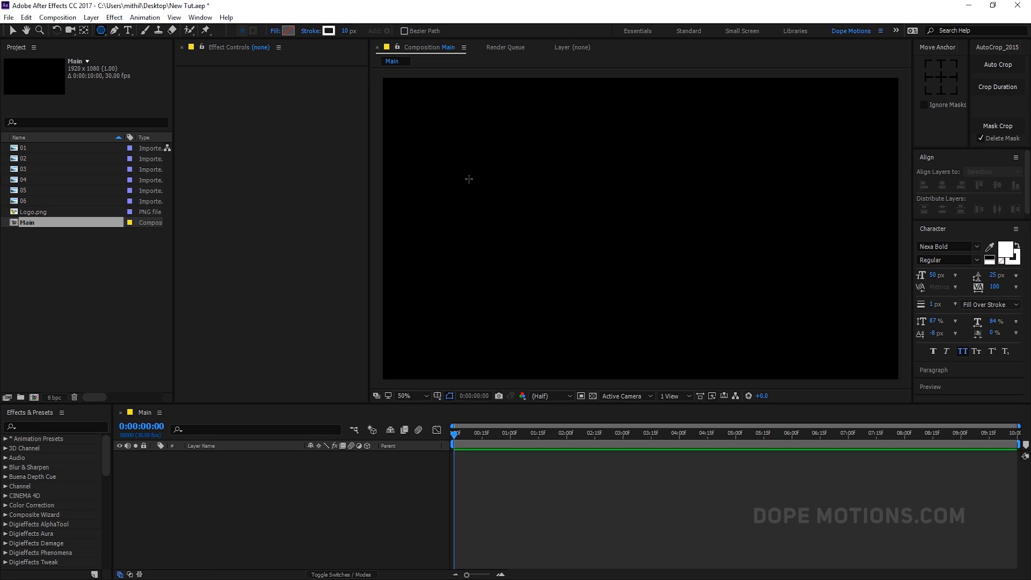
double_click(103, 30)
key(v)
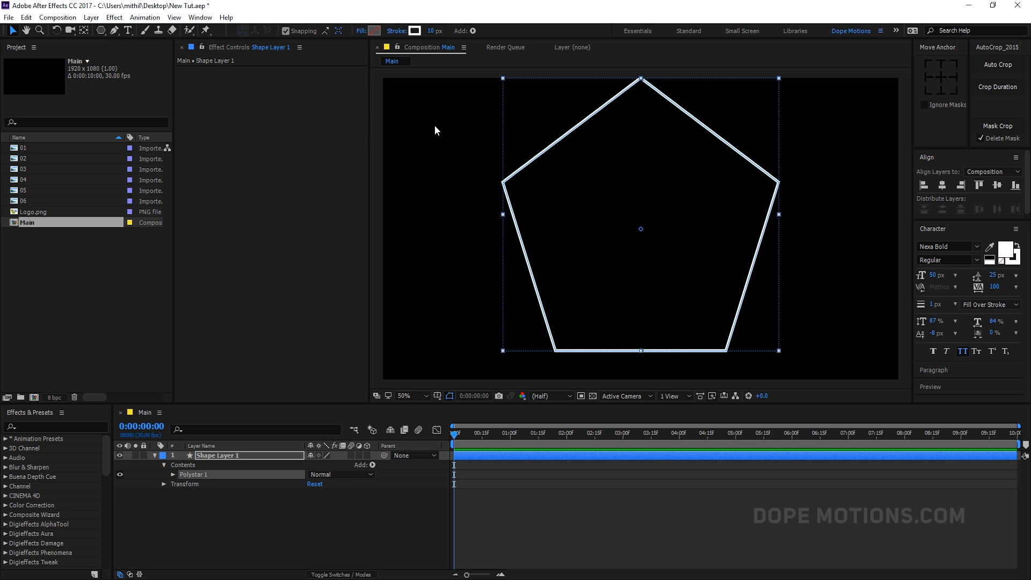
Step: Set the polygon's stroke width to 0 px and its fill color to white, FFFFFF
drag(433, 30, 408, 31)
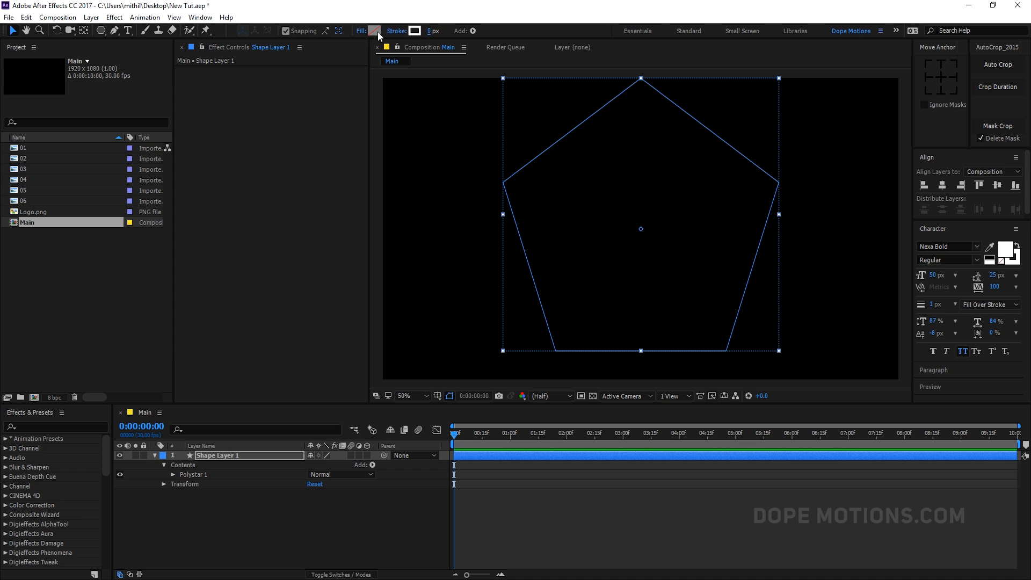
click(376, 31)
text(ffffff)
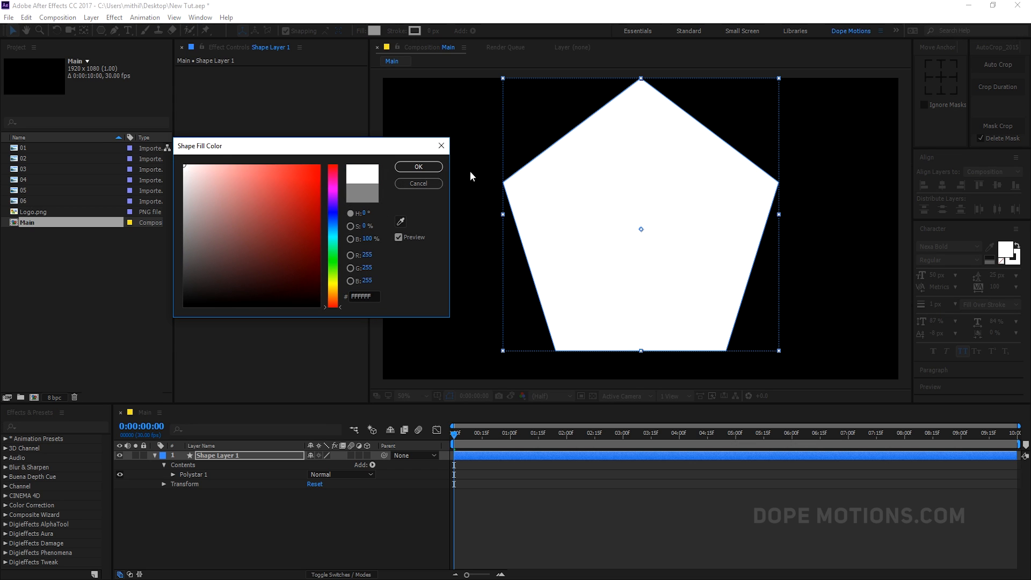
click(419, 166)
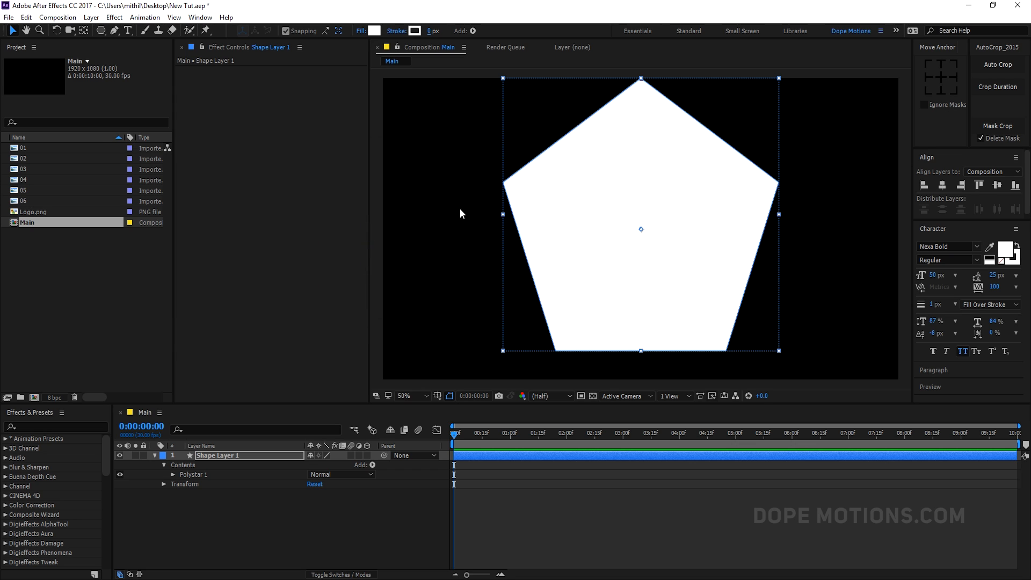
Step: Turn the polygon into a hexagon with 6 points and an outer radius of 400
click(172, 475)
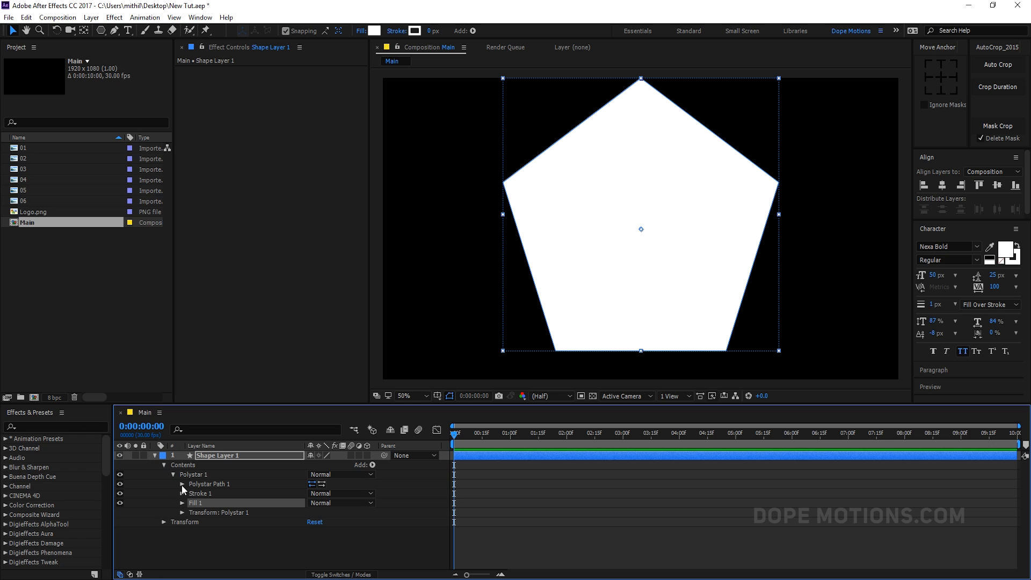
click(182, 484)
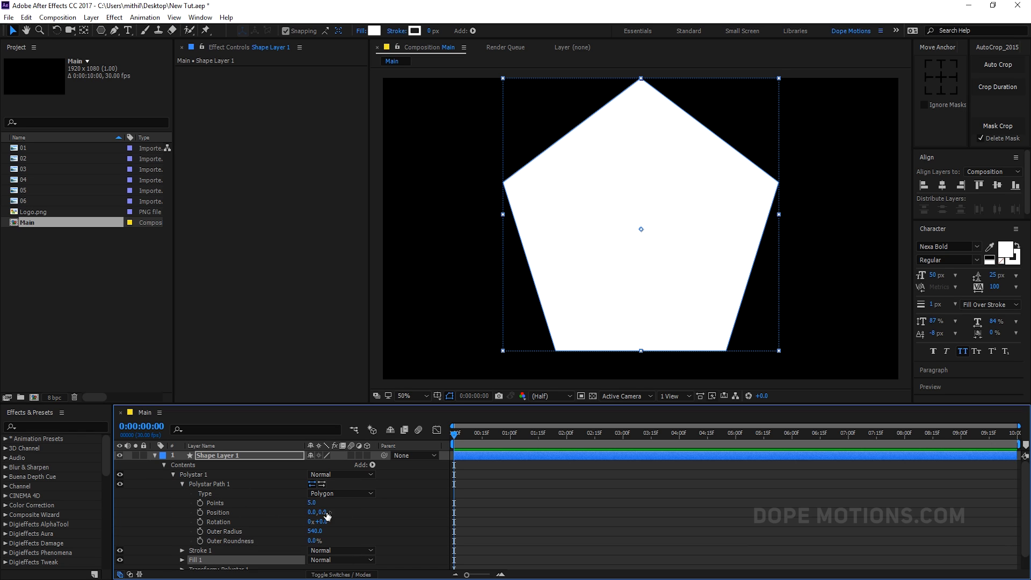
click(312, 503)
click(356, 504)
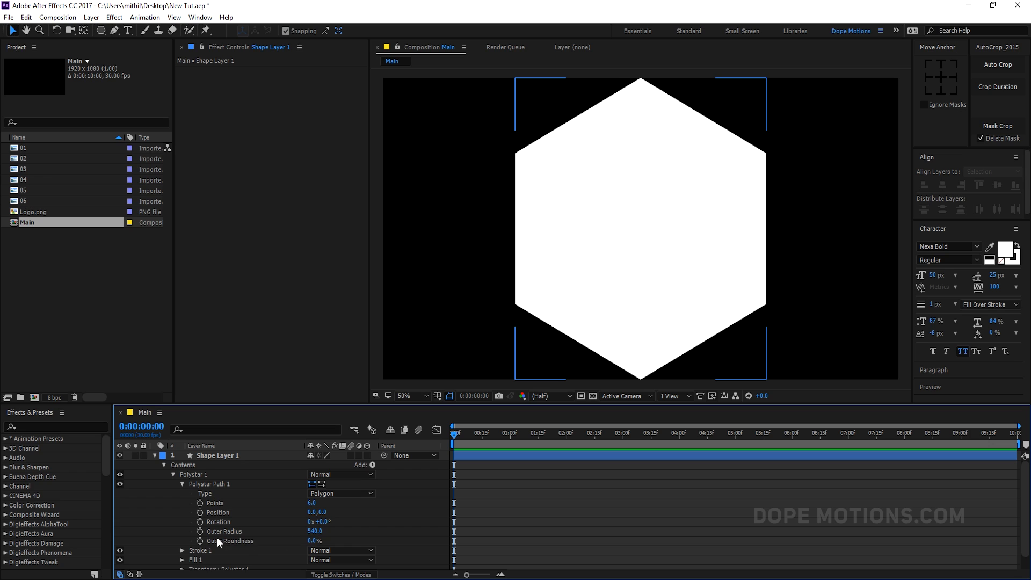
click(314, 531)
text(400)
click(346, 522)
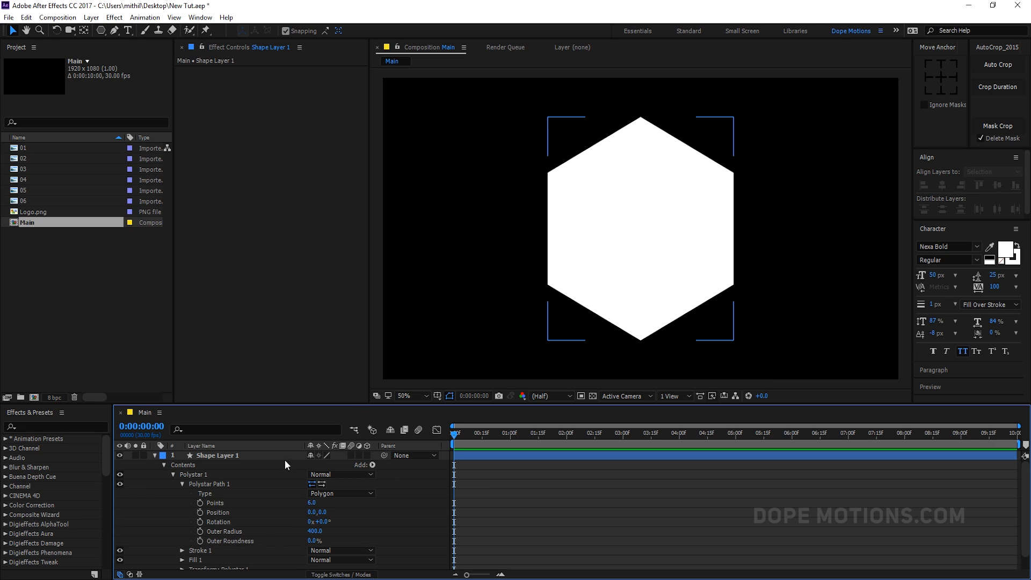
Step: Rename the hexagon layer as Base Shape and lock it
click(155, 455)
click(208, 455)
key(Return)
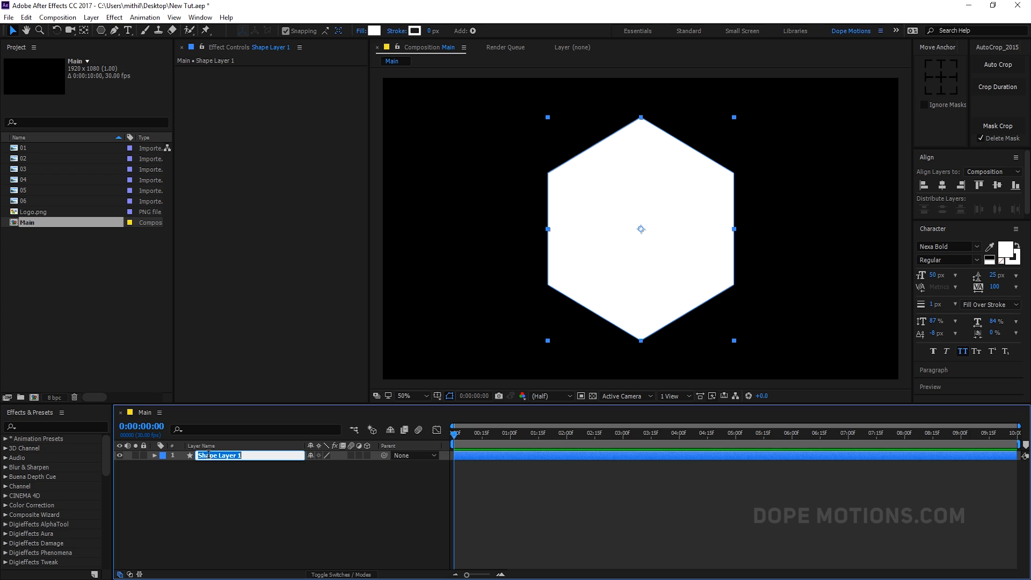
text(Base Shape)
click(206, 486)
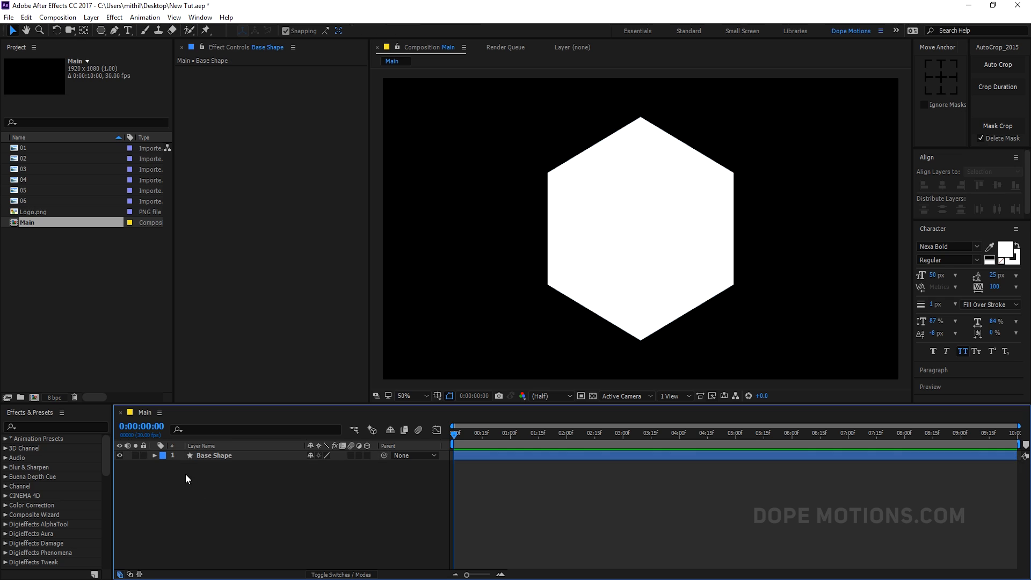
click(143, 457)
Step: Show the Title/Action Safe overlay so the composition's center is marked
drag(237, 405, 233, 447)
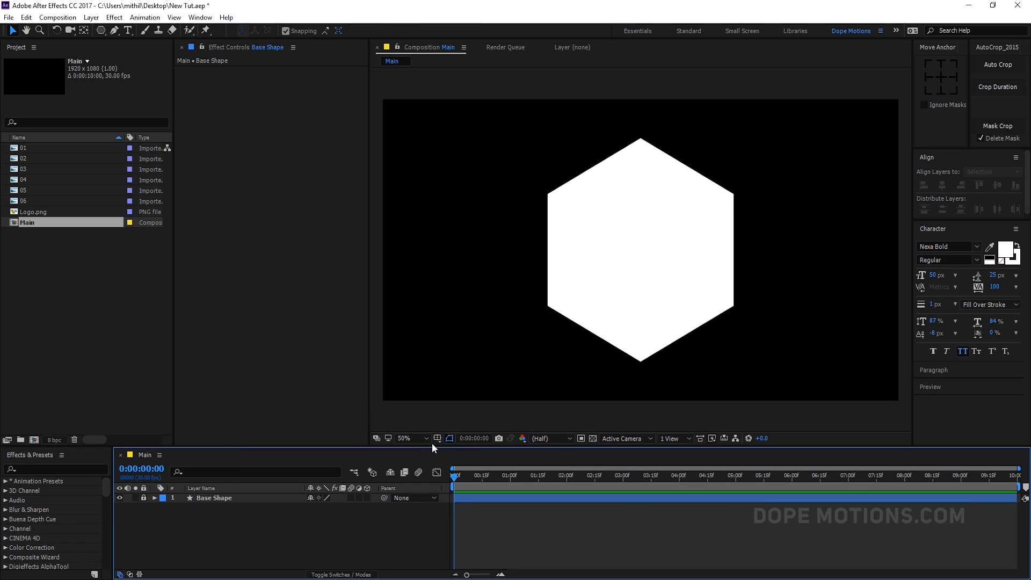
key(apostrophe)
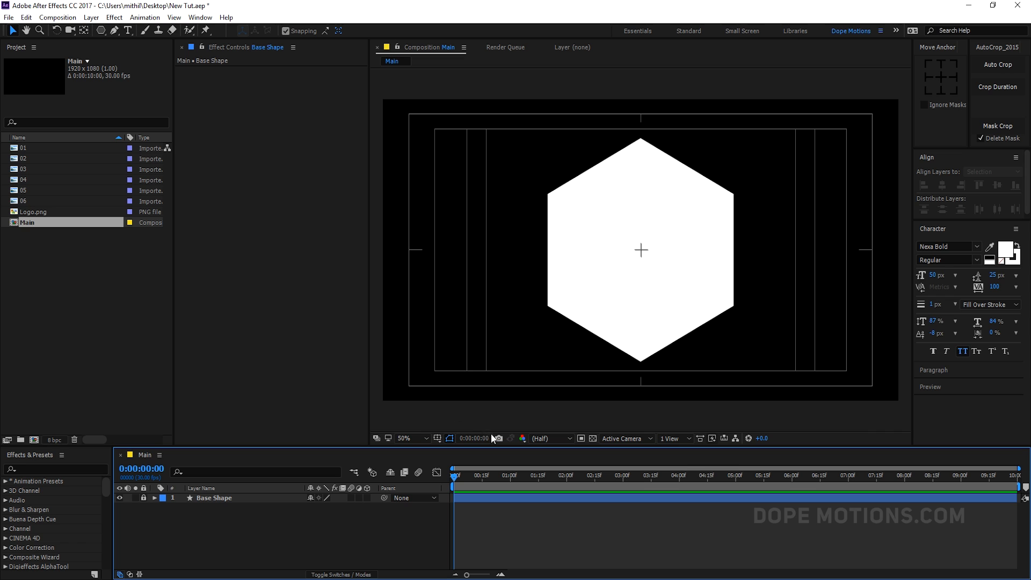
click(438, 438)
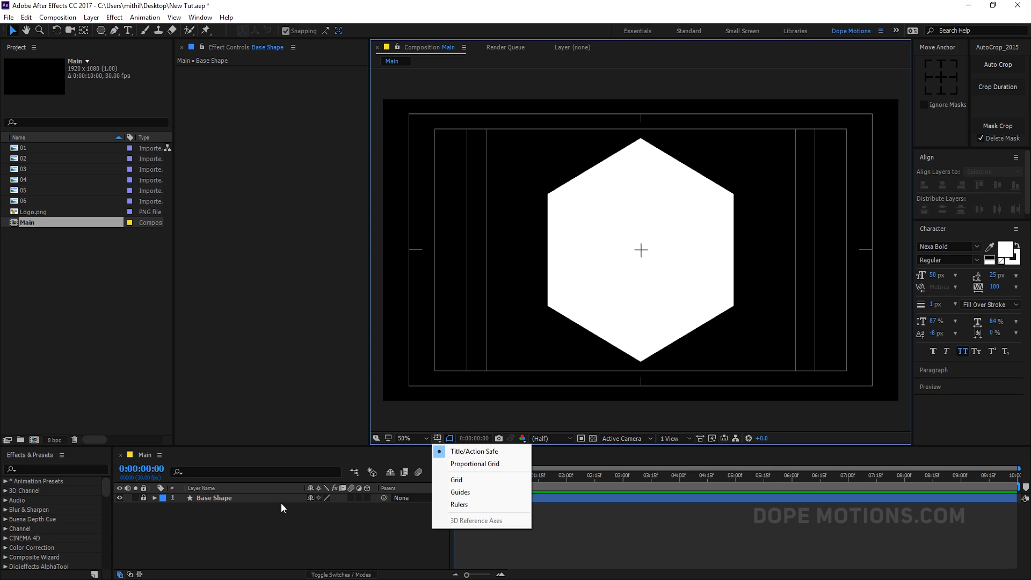
click(261, 524)
Step: Start a new Pen tool shape with its first point at the marked center of the hexagon
scroll(685, 228, up, 1)
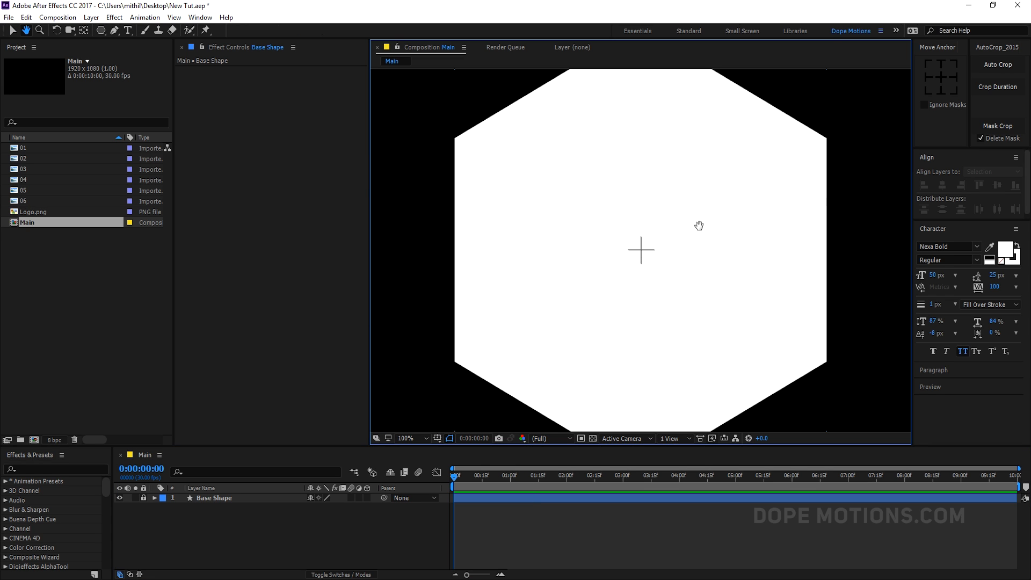
drag(699, 225, 587, 296)
key(v)
key(space)
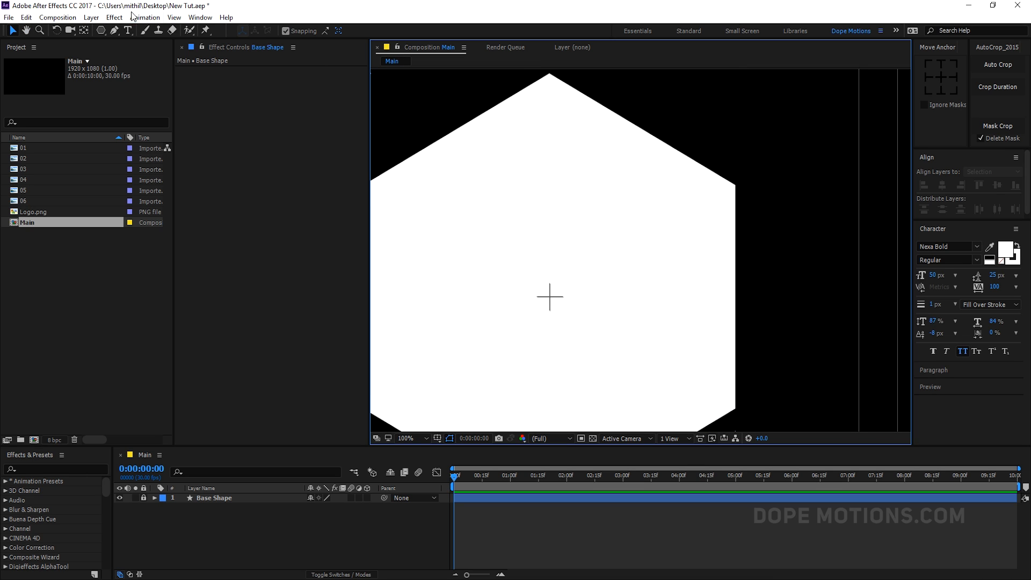
click(115, 30)
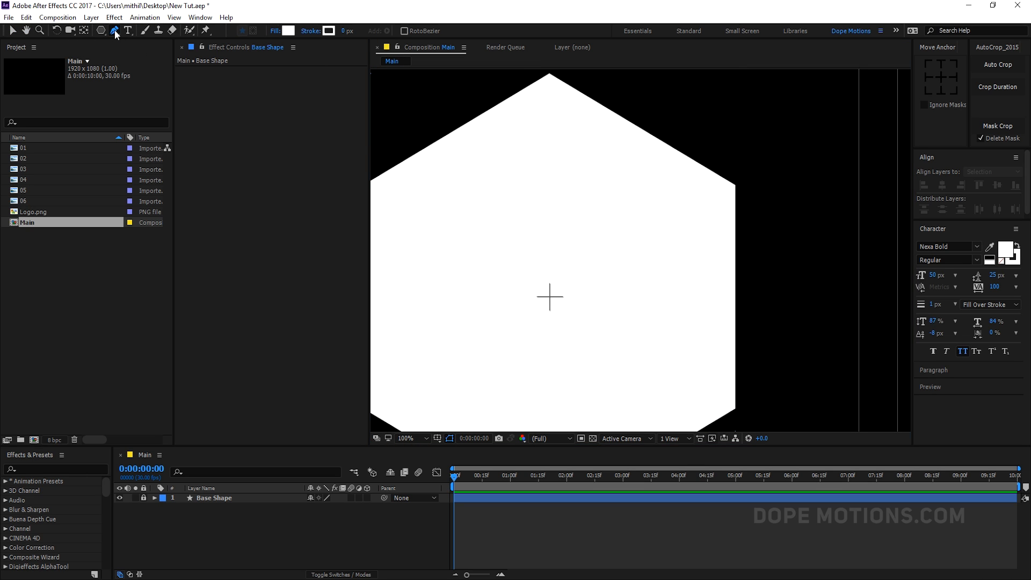
scroll(641, 282, up, 1)
drag(629, 280, 594, 296)
drag(368, 280, 274, 281)
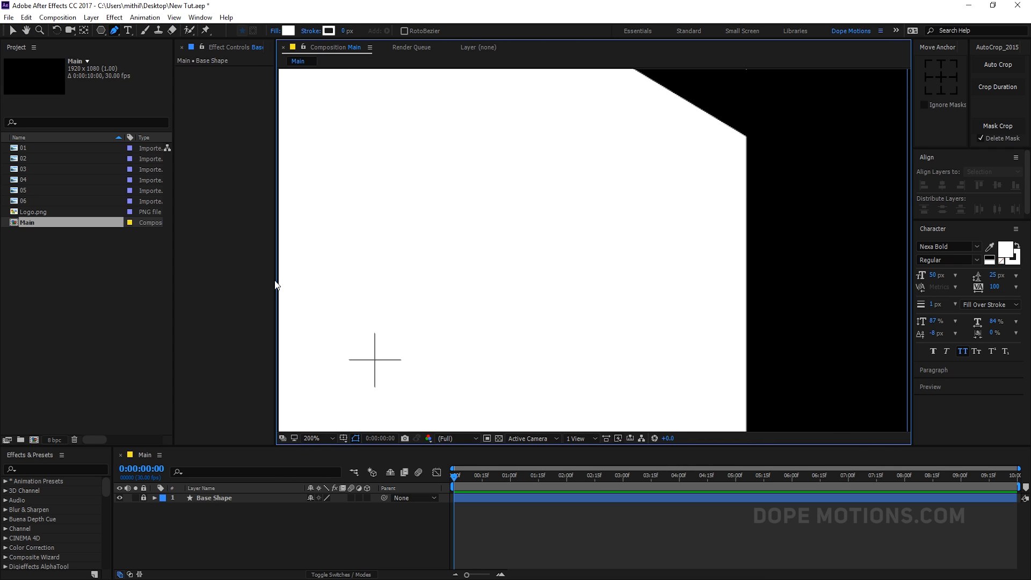
key(space)
drag(479, 276, 492, 280)
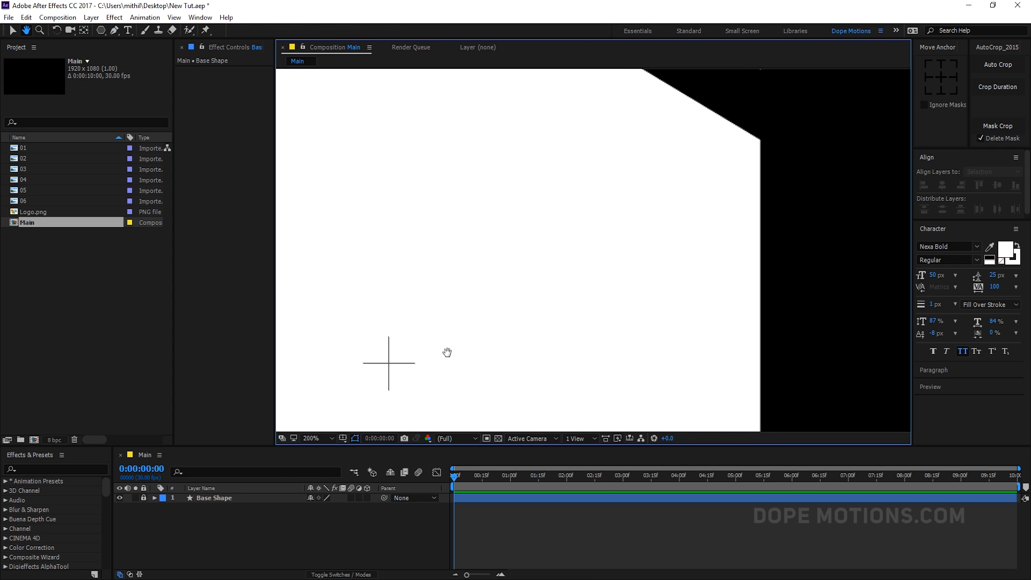
click(388, 363)
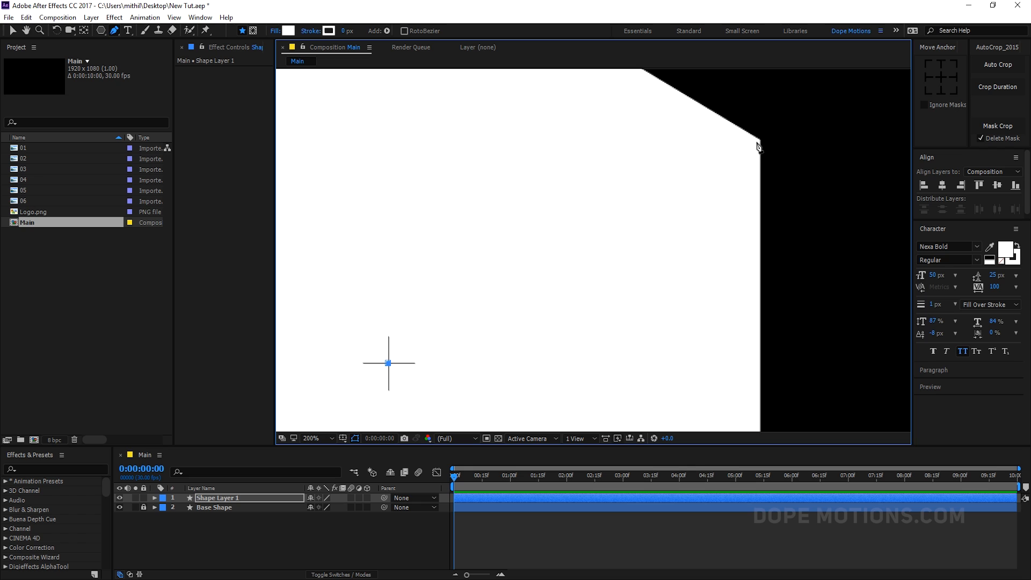
Step: Add path points exactly on the hexagon's upper-right and lower-right corners
key(period)
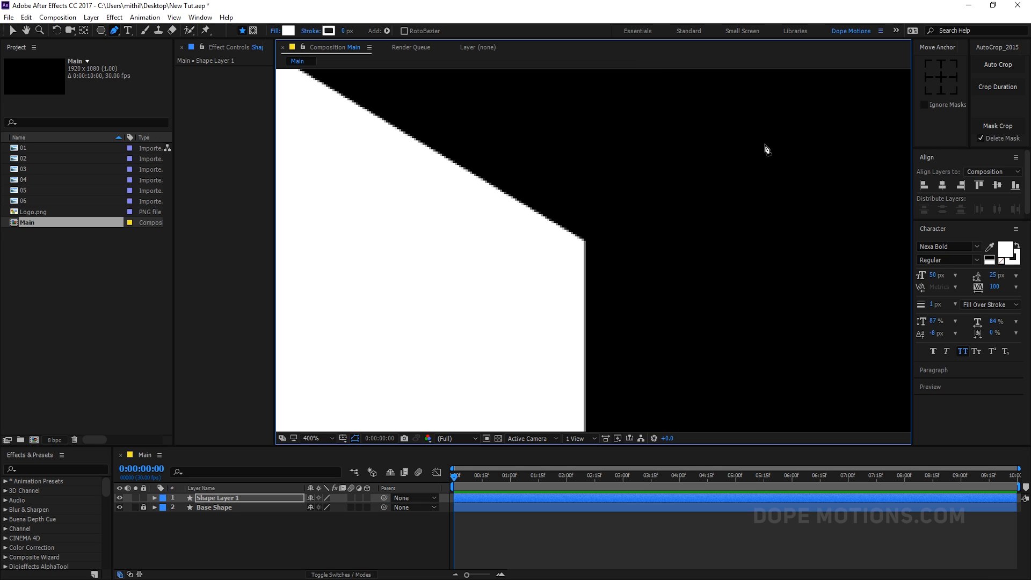
click(586, 242)
key(space)
drag(563, 310, 618, 134)
mouse_move(626, 299)
mouse_down()
mouse_move(643, 131)
mouse_move(616, 99)
mouse_move(615, 201)
mouse_up()
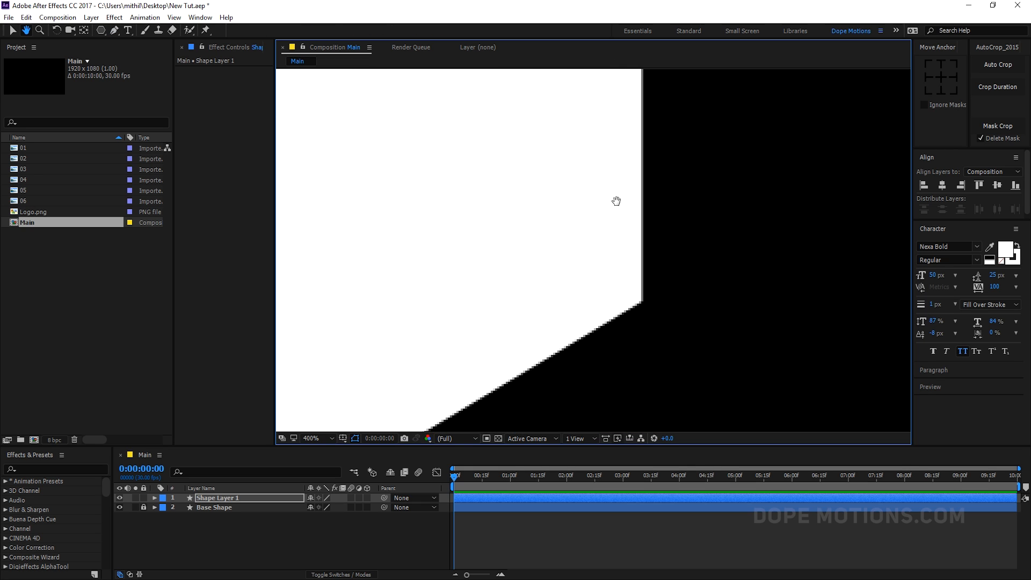
click(643, 303)
Step: Close the triangular path at its starting point in the hexagon's center
key(space)
mouse_move(503, 259)
mouse_down()
mouse_move(532, 274)
mouse_move(779, 322)
mouse_up()
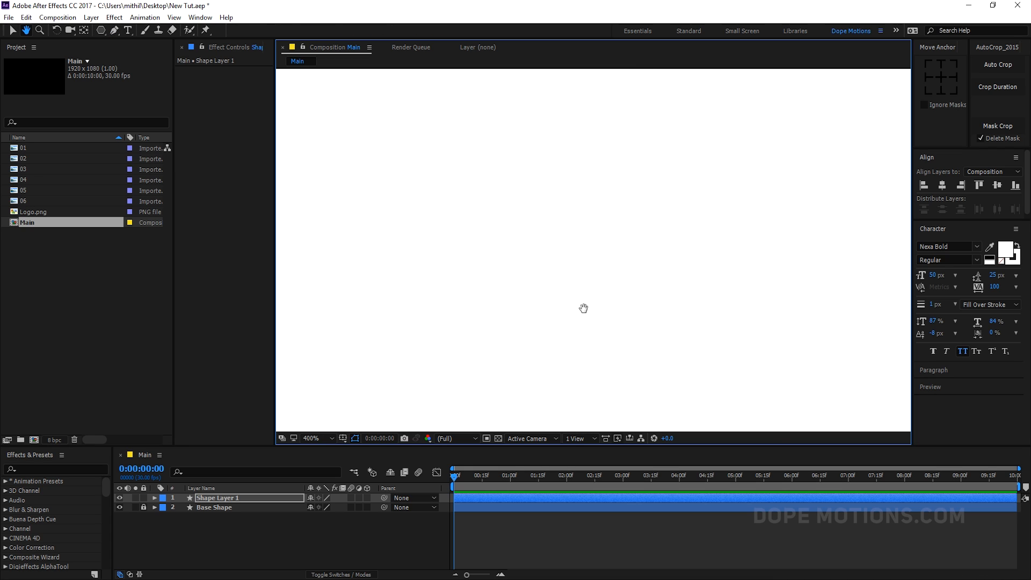
drag(500, 293, 630, 348)
drag(456, 173, 506, 297)
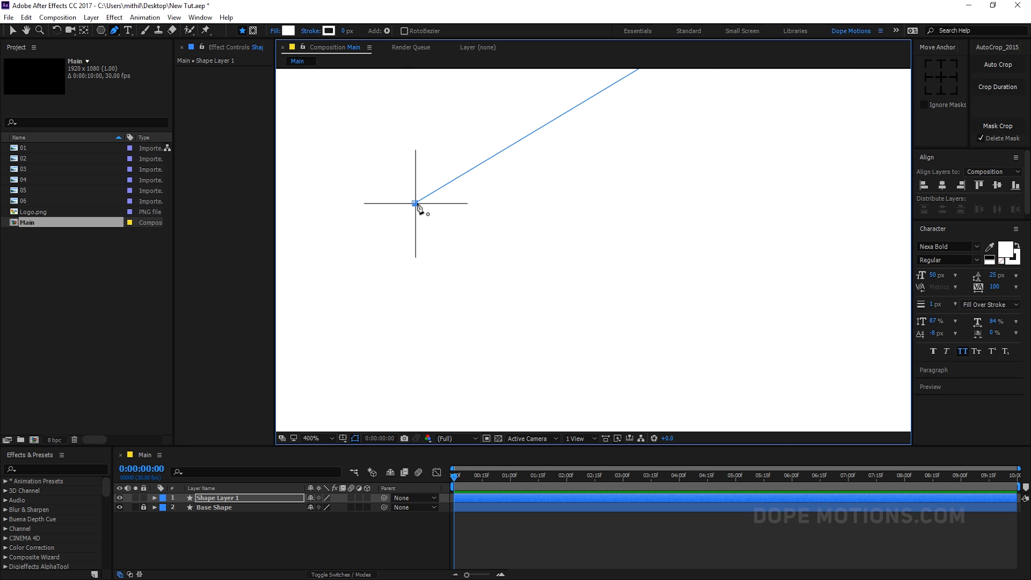
click(415, 204)
key(comma)
key(comma)
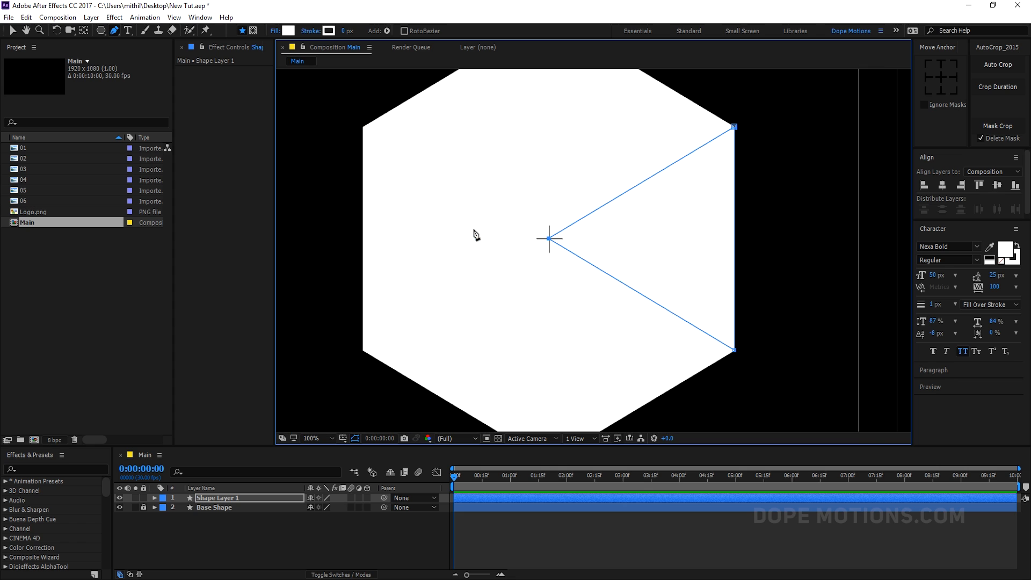
Step: Change the triangle's fill color to the pinkish red F93853
click(288, 31)
click(289, 168)
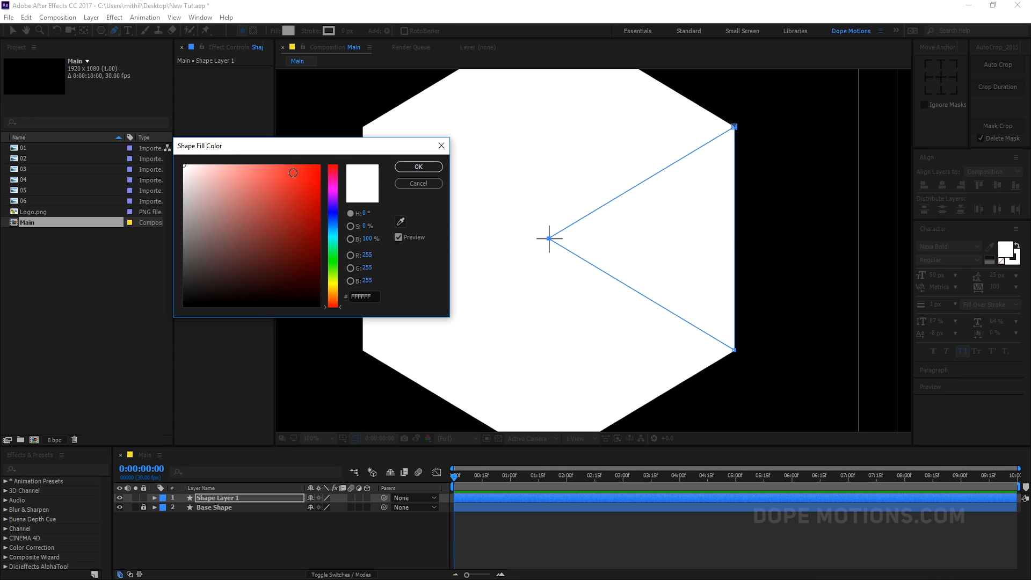
click(333, 171)
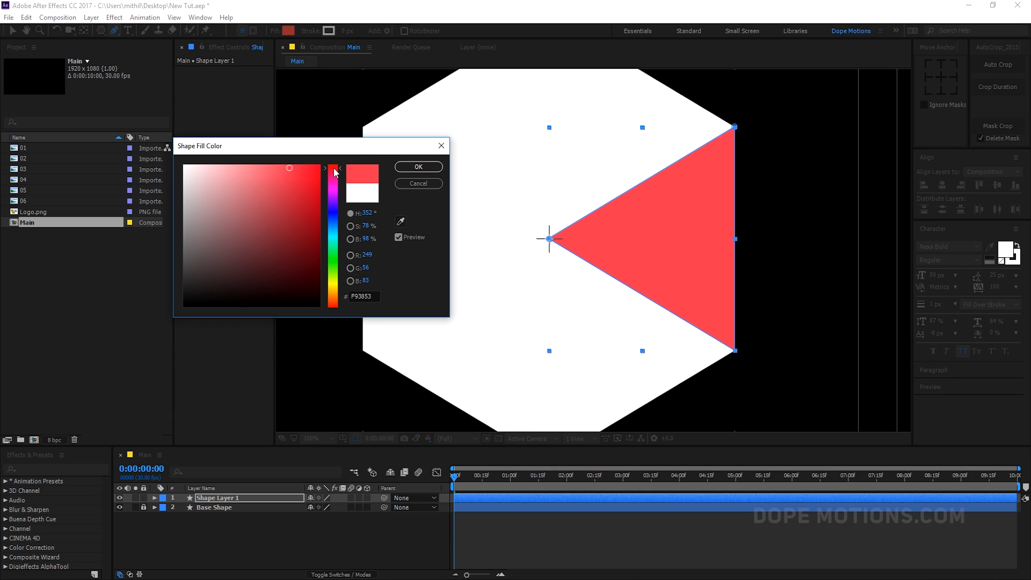
click(415, 169)
Step: Move the triangle layer's anchor point to the middle of its bounding box and select the layer
drag(523, 211, 513, 242)
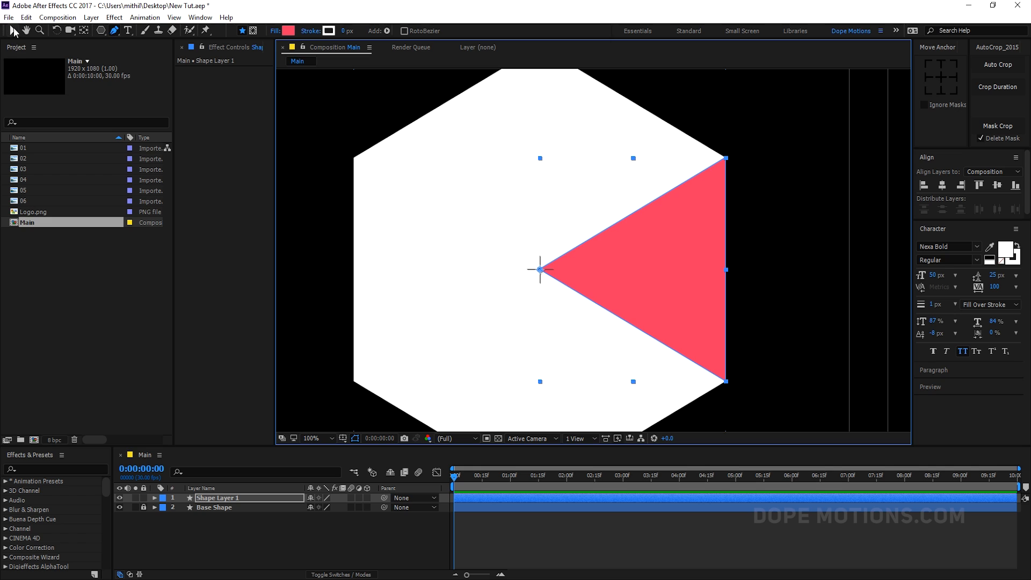
click(13, 30)
click(941, 78)
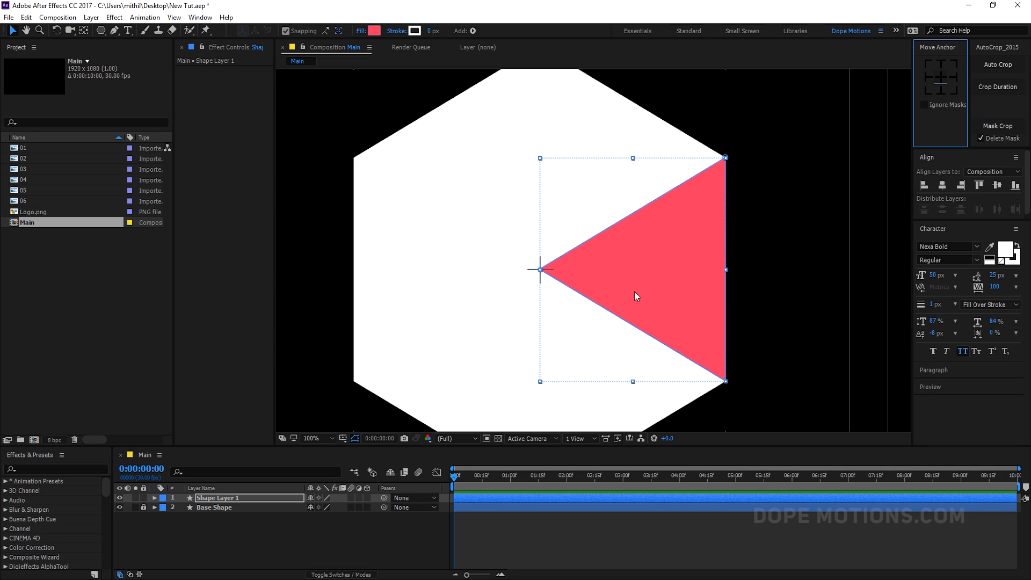
click(218, 499)
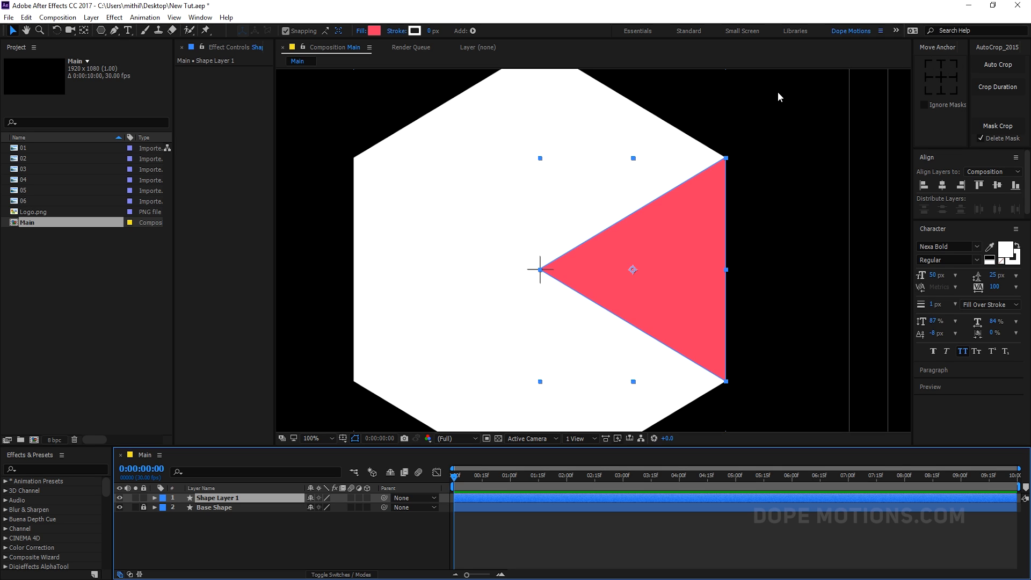
Step: Move the triangle layer's anchor point to its tip at the hexagon's center
click(84, 30)
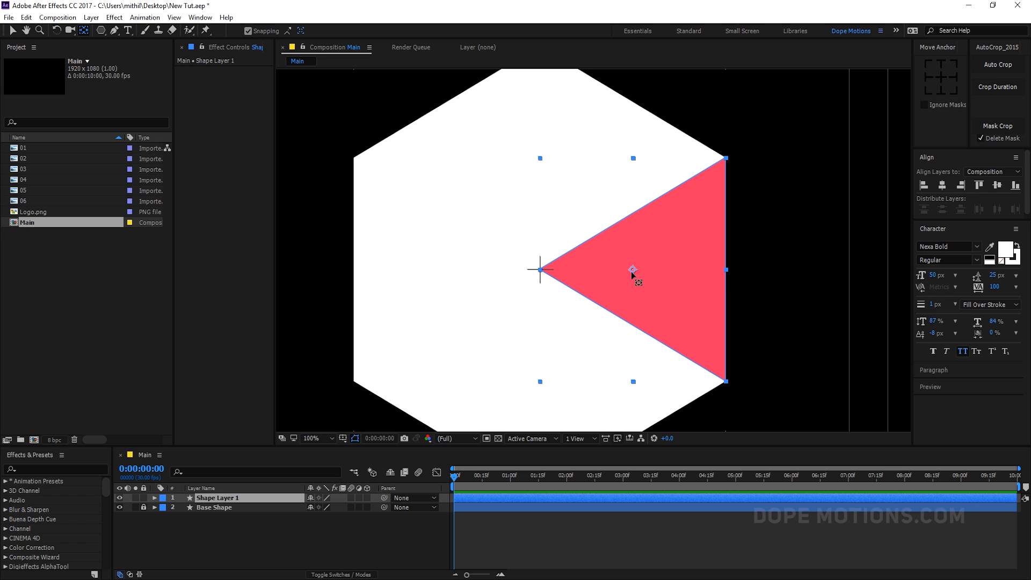
drag(633, 270, 540, 270)
click(12, 30)
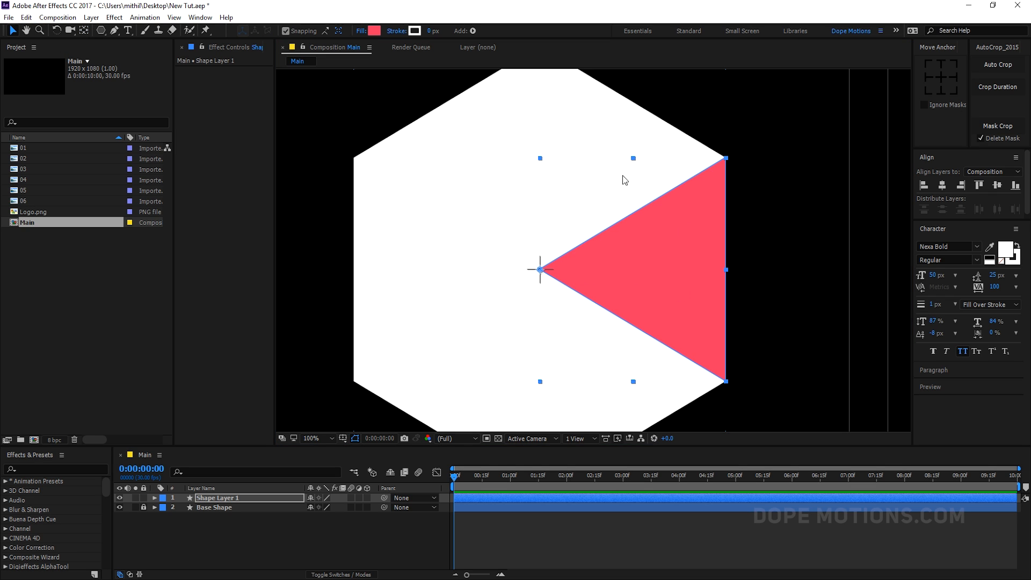
scroll(708, 291, down, 2)
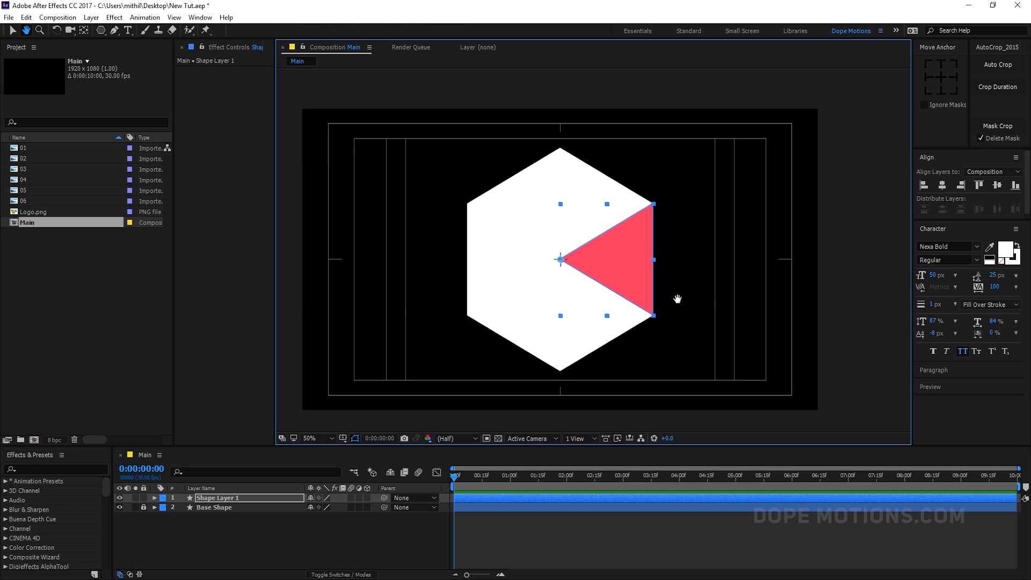
Step: Rename the triangle layer as 01 and enlarge the timeline area
click(218, 518)
click(215, 499)
key(Return)
text(01)
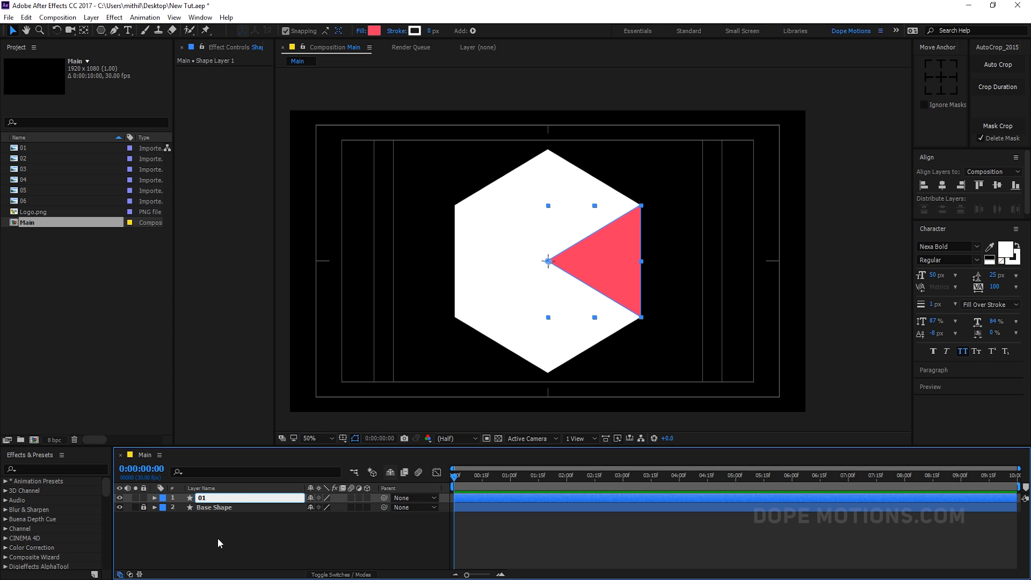
click(217, 538)
drag(204, 447, 210, 389)
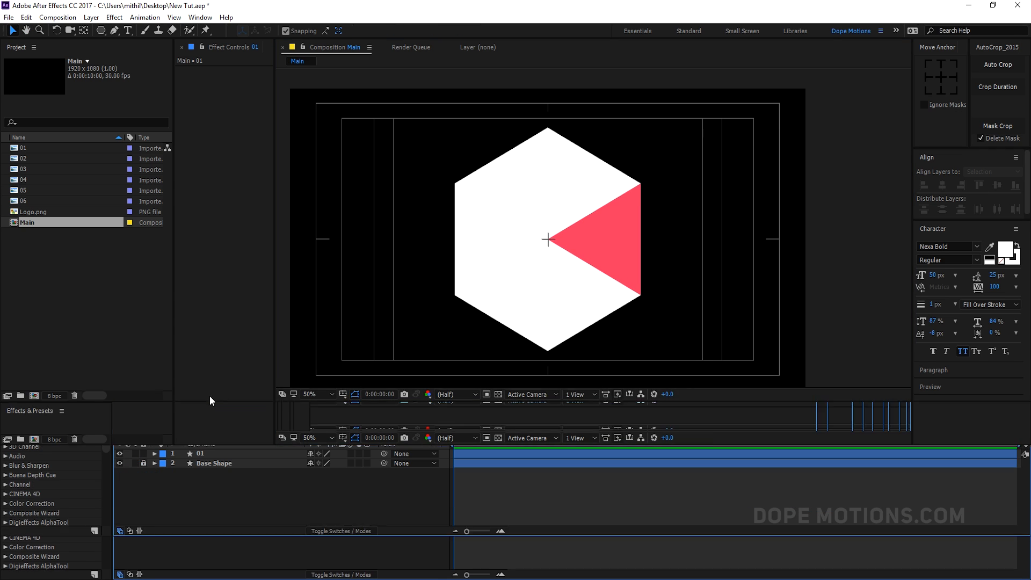
Step: Duplicate layer 01 and change the copy's fill color to blue 38A5F9
click(210, 440)
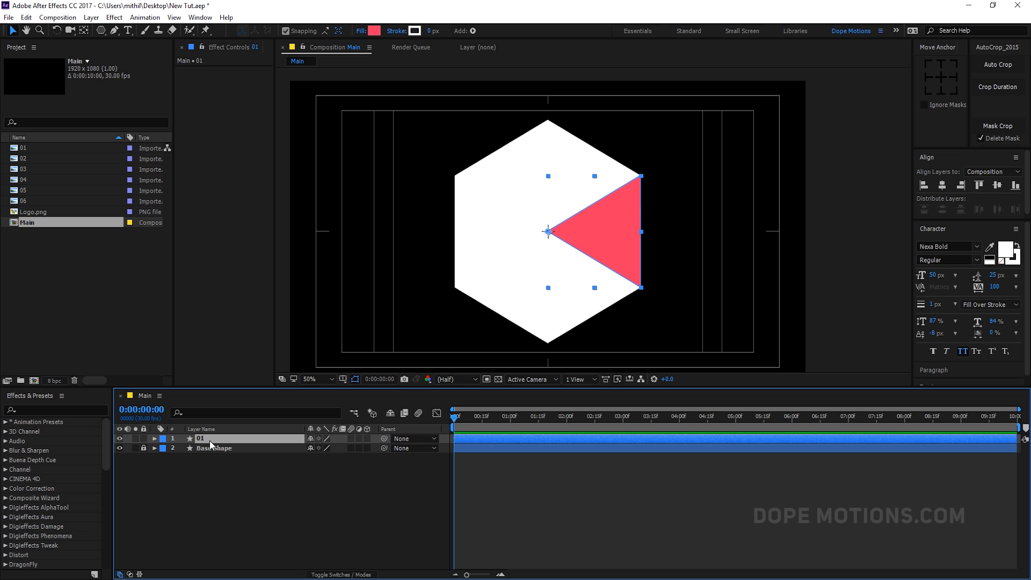
key(ctrl+d)
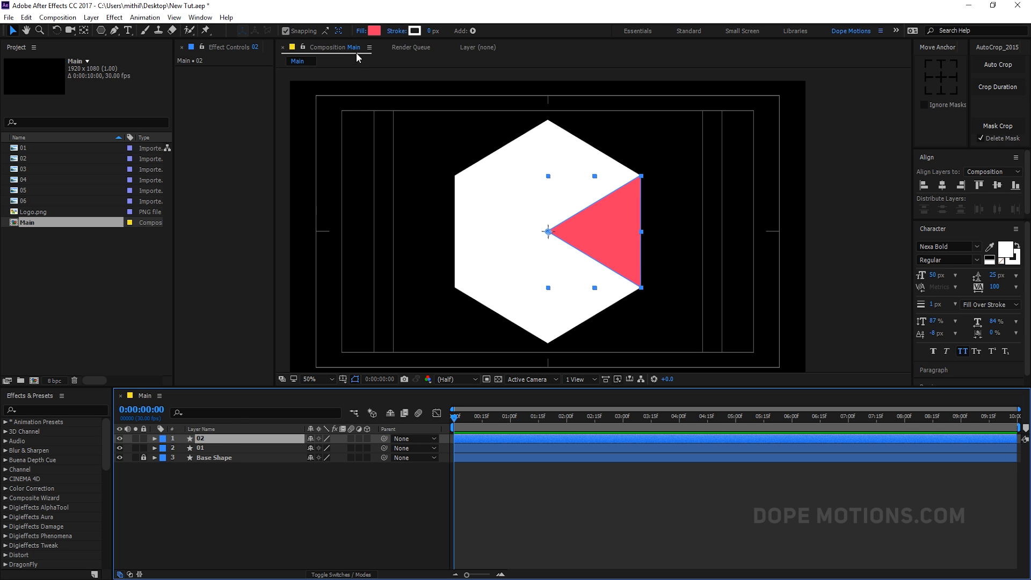
click(376, 28)
click(337, 228)
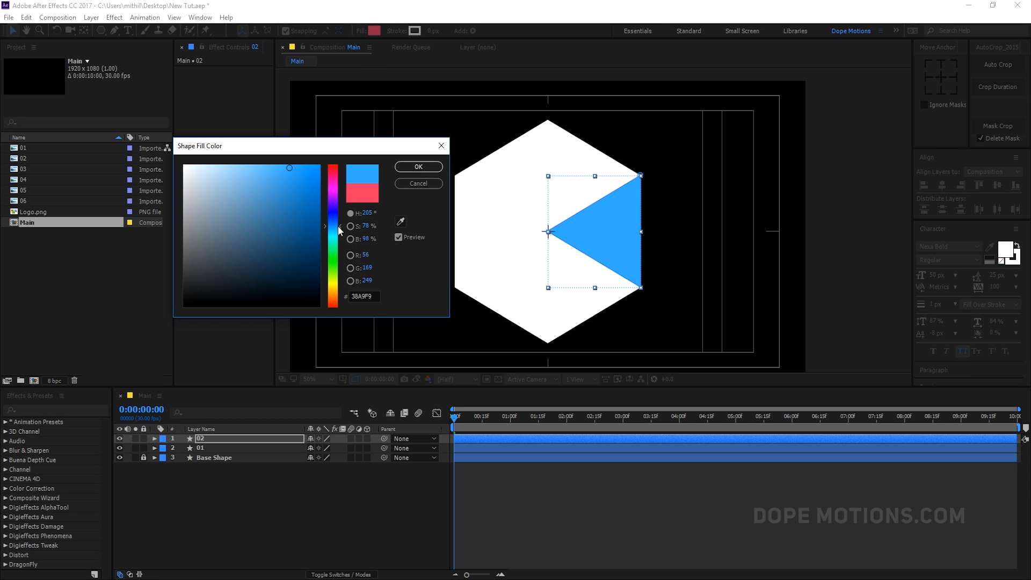
click(419, 167)
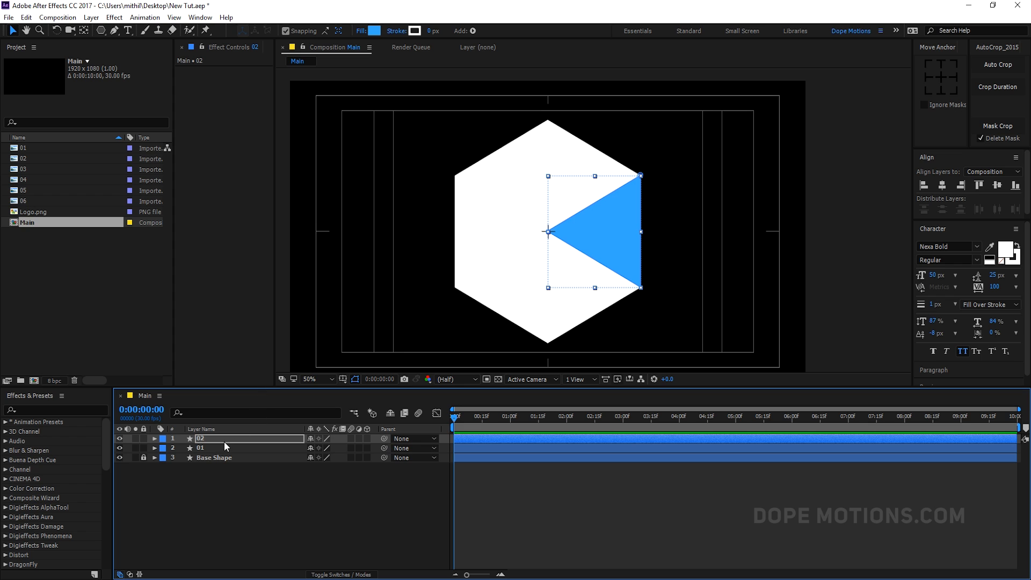
Step: Set layer 02's rotation to 60° so the blue triangle fills the hexagon's lower-right side
key(r)
drag(324, 448, 354, 448)
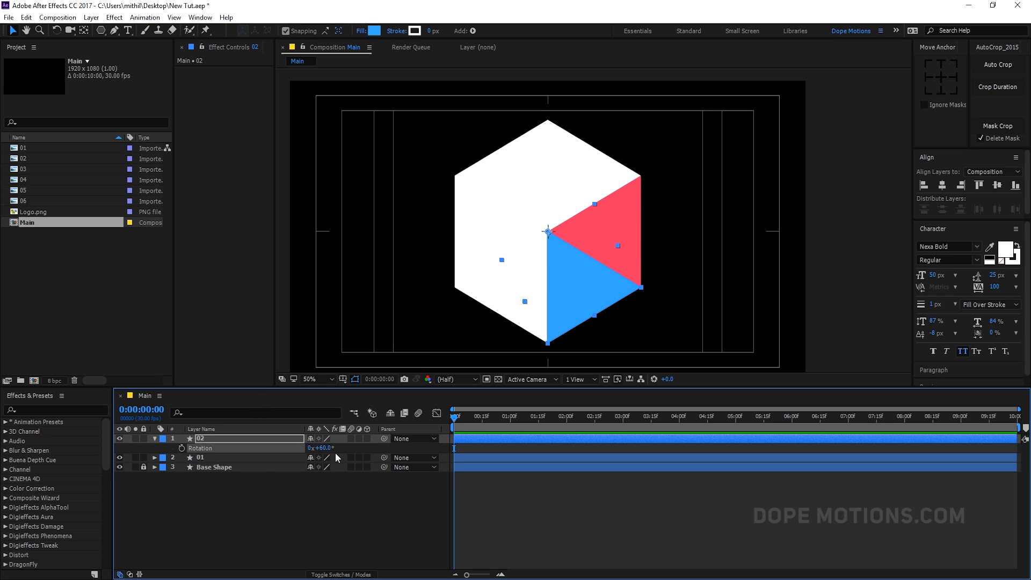
click(245, 525)
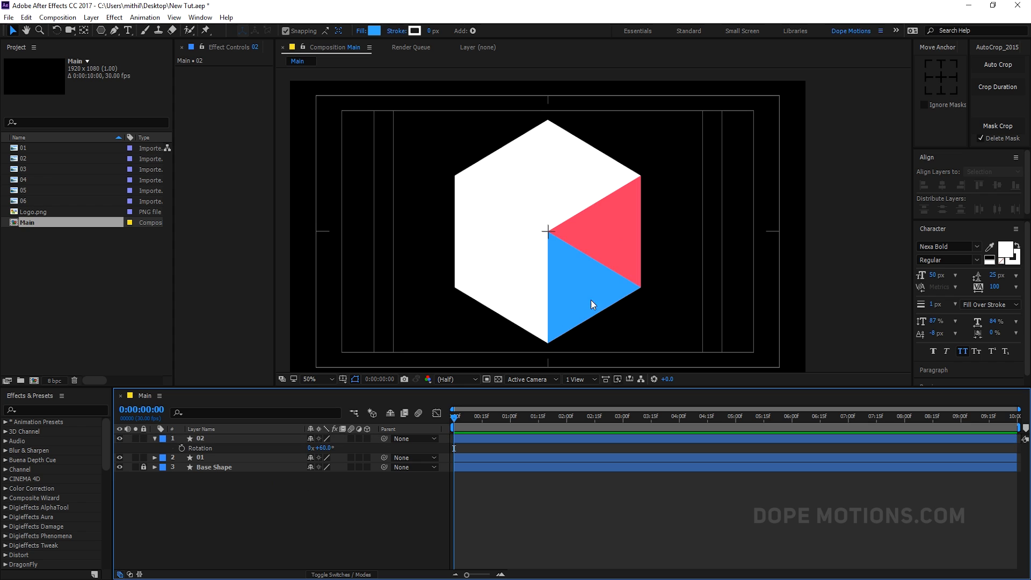
key(period)
key(comma)
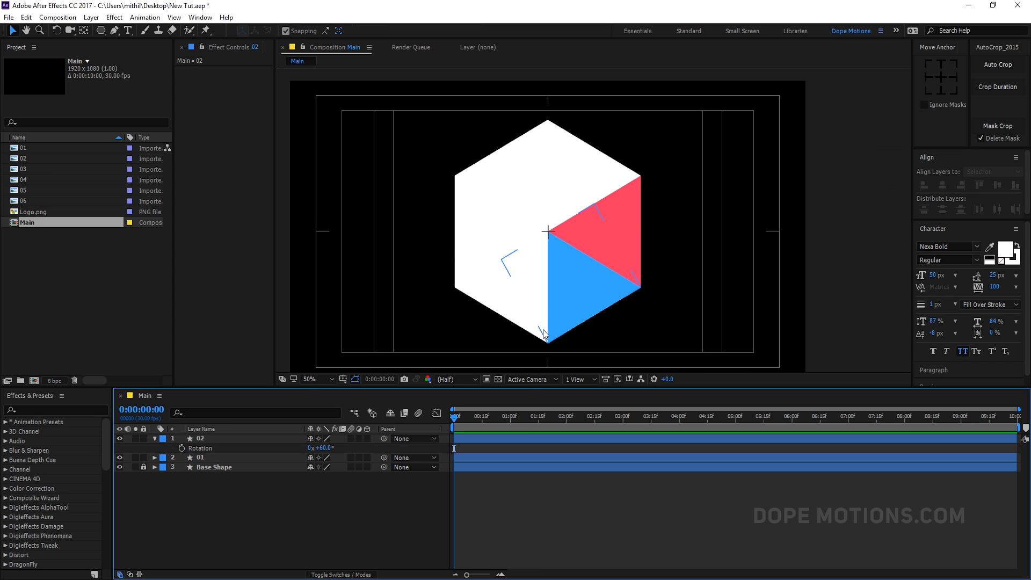
click(155, 439)
Step: Duplicate layer 02 and change the copy's fill color to turquoise 38F9BC
click(200, 439)
key(ctrl+d)
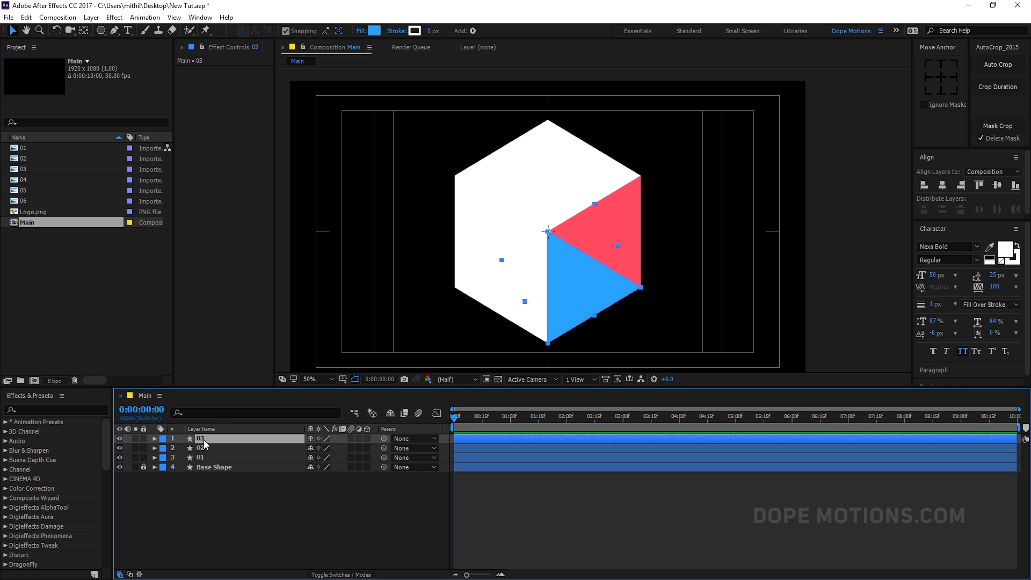
click(374, 31)
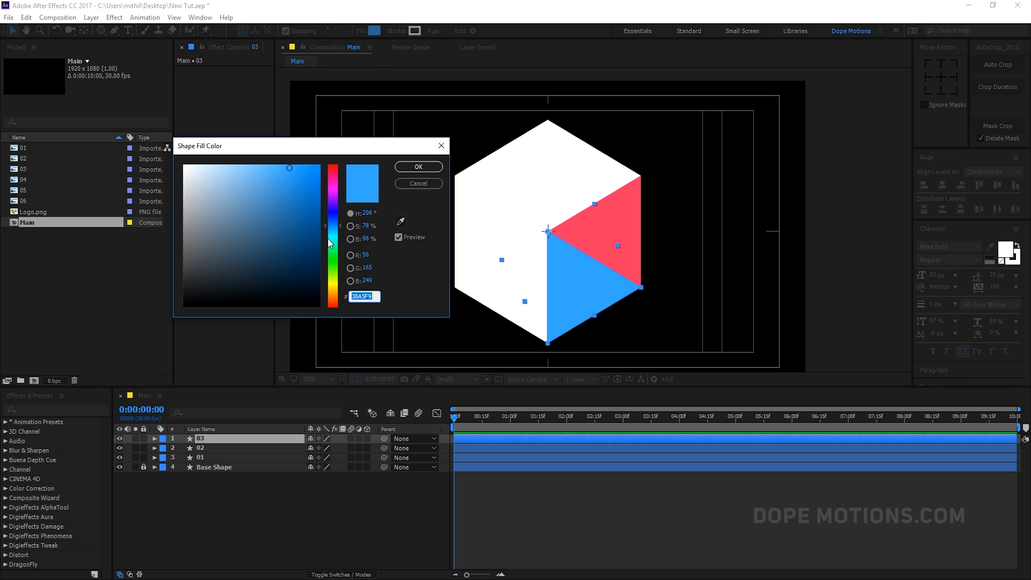
drag(333, 225, 333, 244)
click(433, 170)
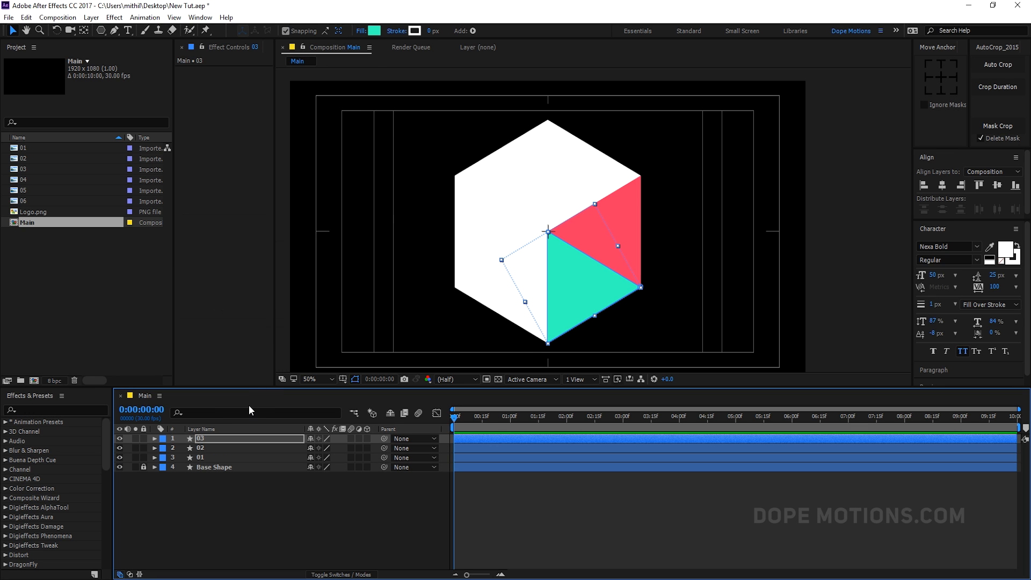
Step: Set layer 03's rotation to -60° so the turquoise triangle fills the hexagon's upper-right side
key(r)
click(325, 448)
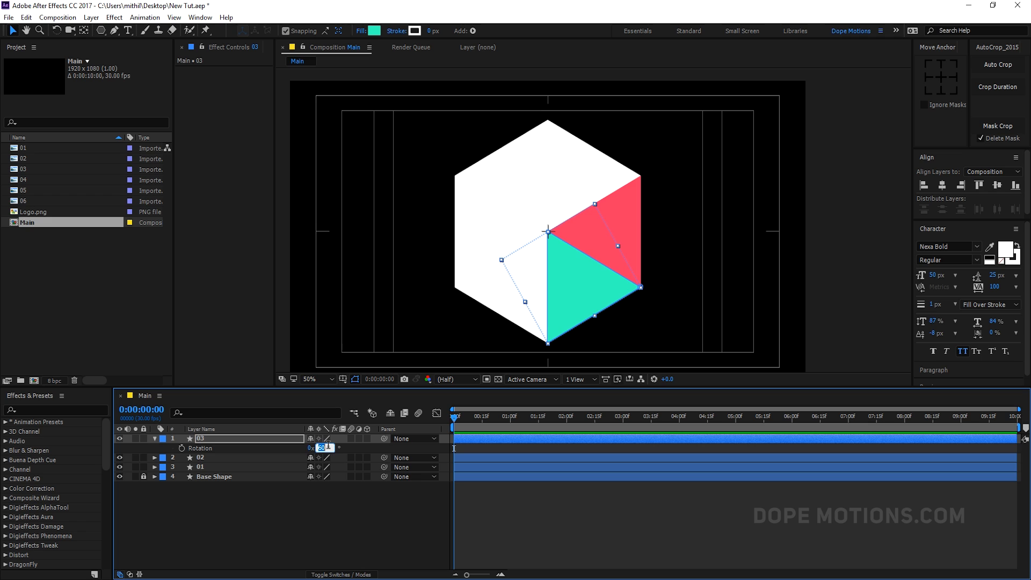
text(-60)
click(304, 511)
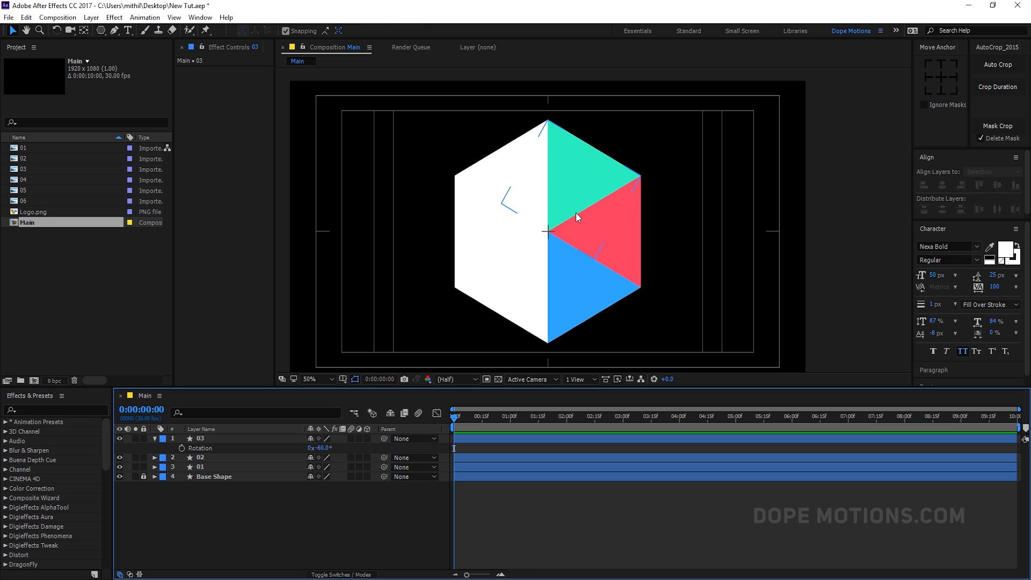
click(155, 438)
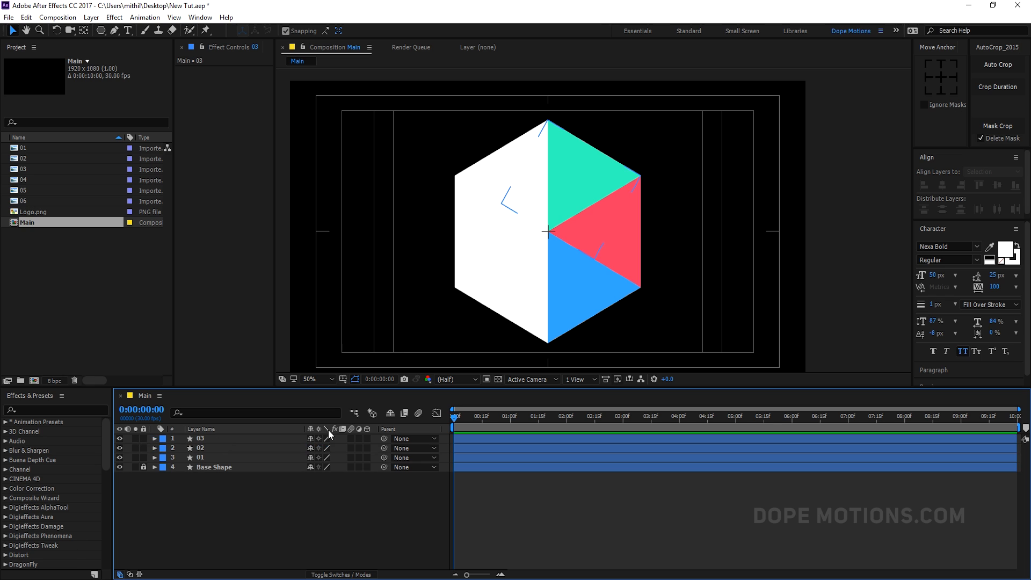
Step: Duplicate layer 03 and change the copy's fill color to yellow E5F938
click(220, 438)
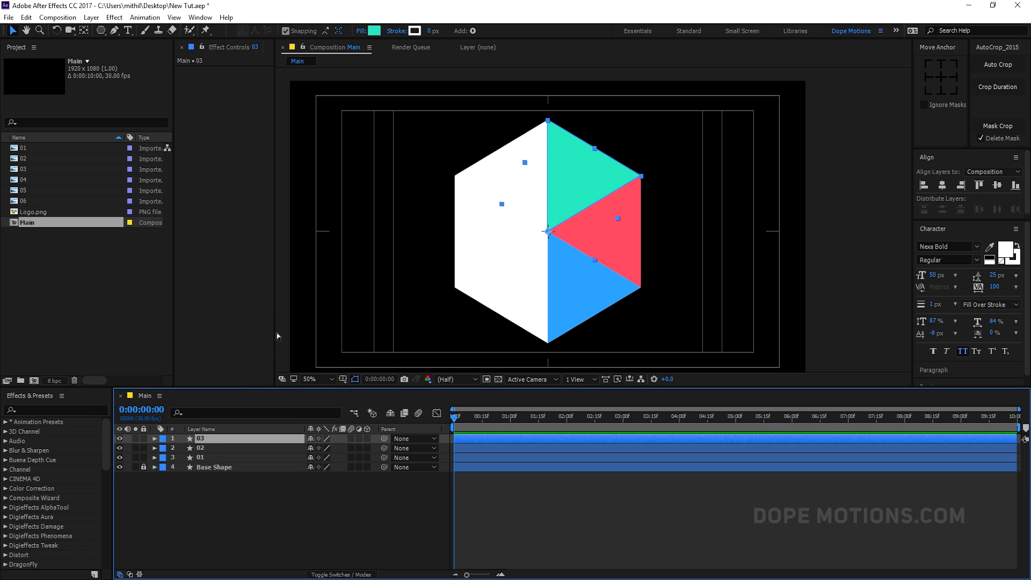
key(ctrl+d)
click(374, 31)
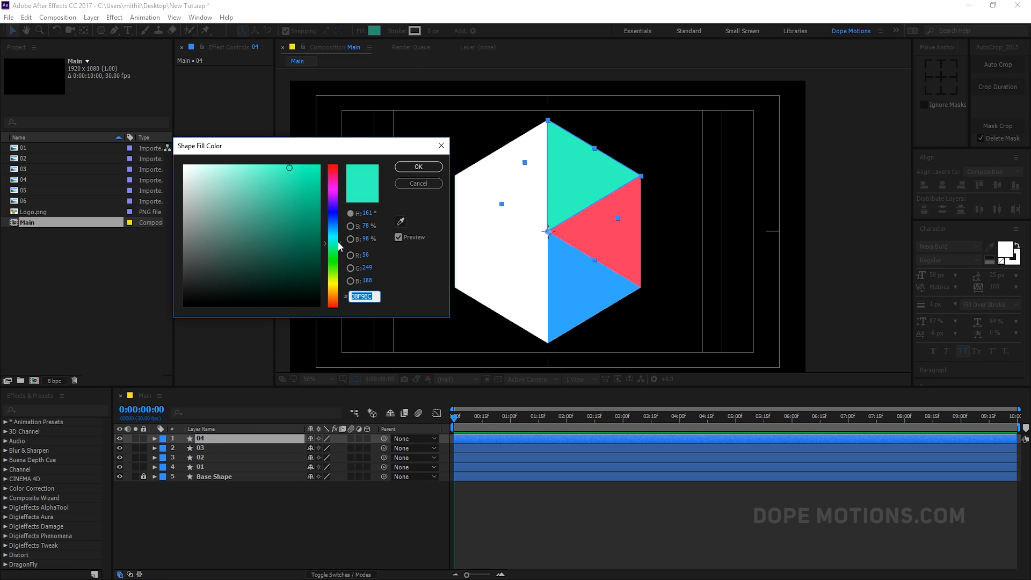
drag(338, 244, 331, 284)
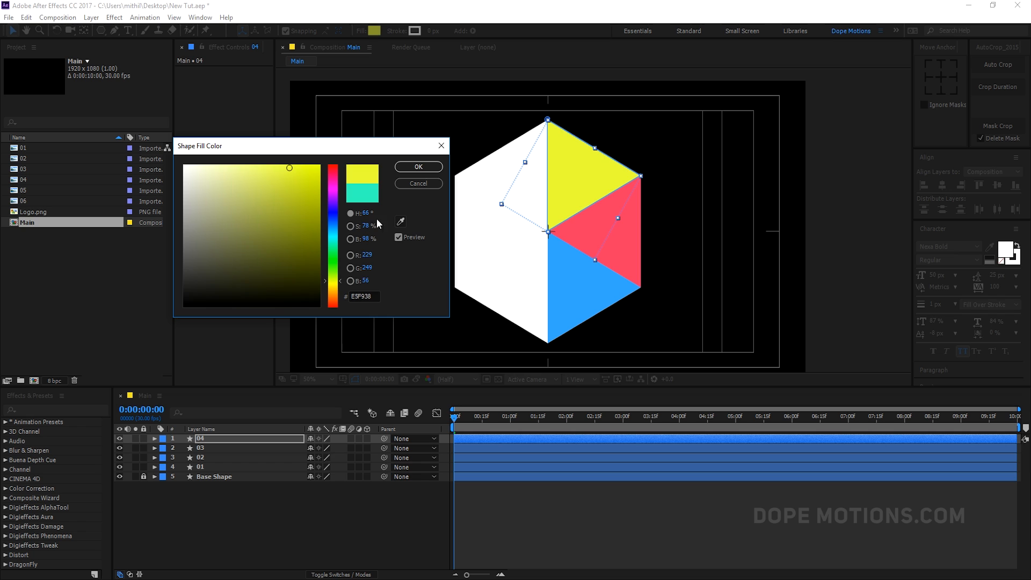
click(418, 167)
Step: Set layer 04's rotation to -120° so the yellow triangle fills the hexagon's upper-left side
key(r)
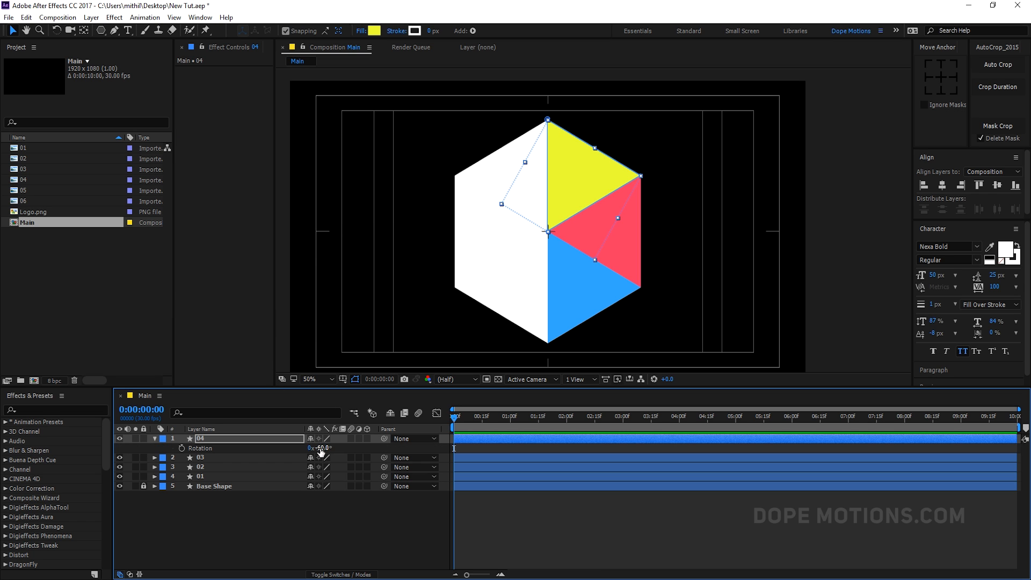
drag(321, 449, 290, 449)
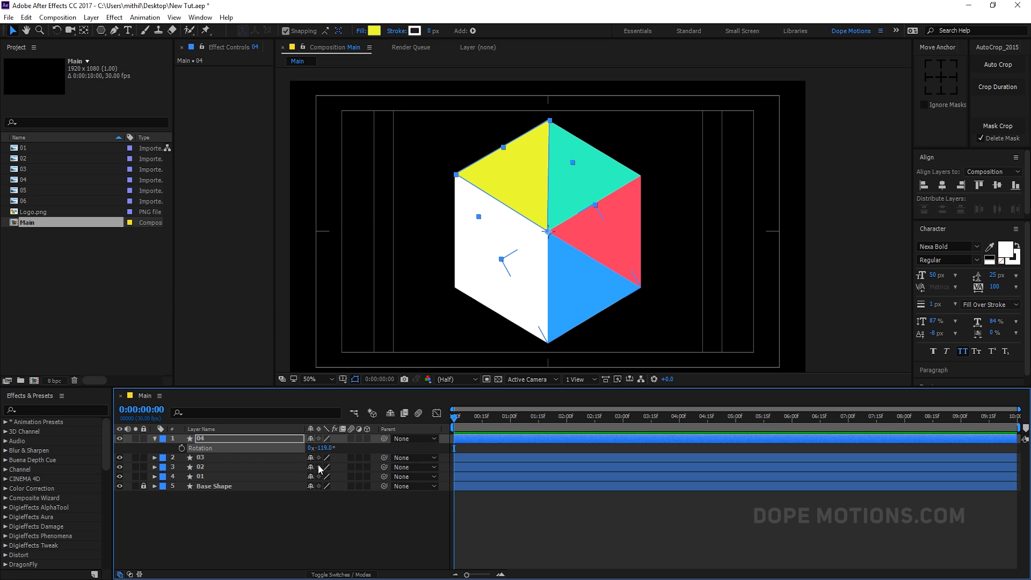
click(321, 448)
text(-120)
click(291, 501)
Step: Duplicate layer 04 and change the copy's fill color to orange F99338
click(205, 442)
key(ctrl+d)
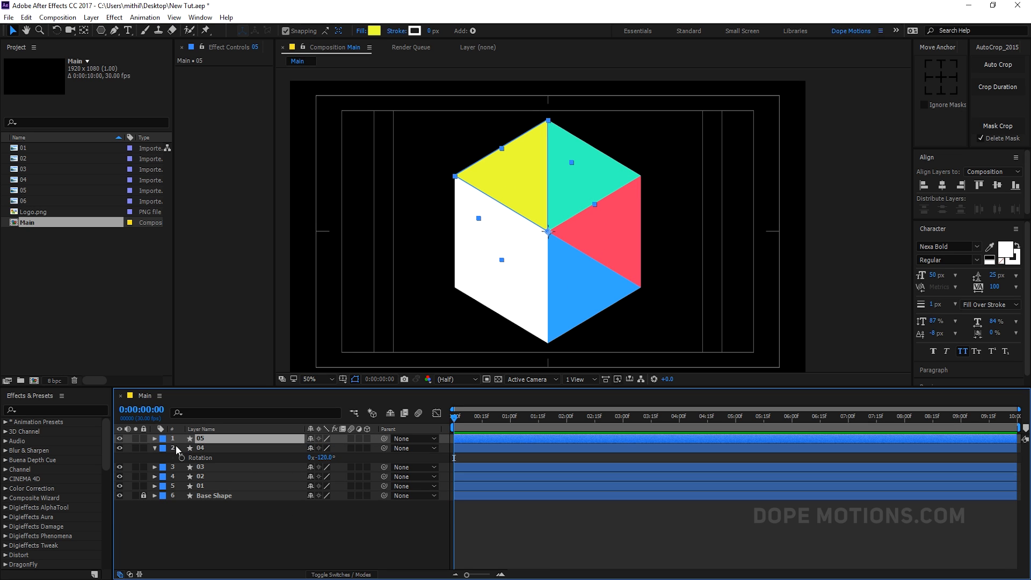
click(155, 448)
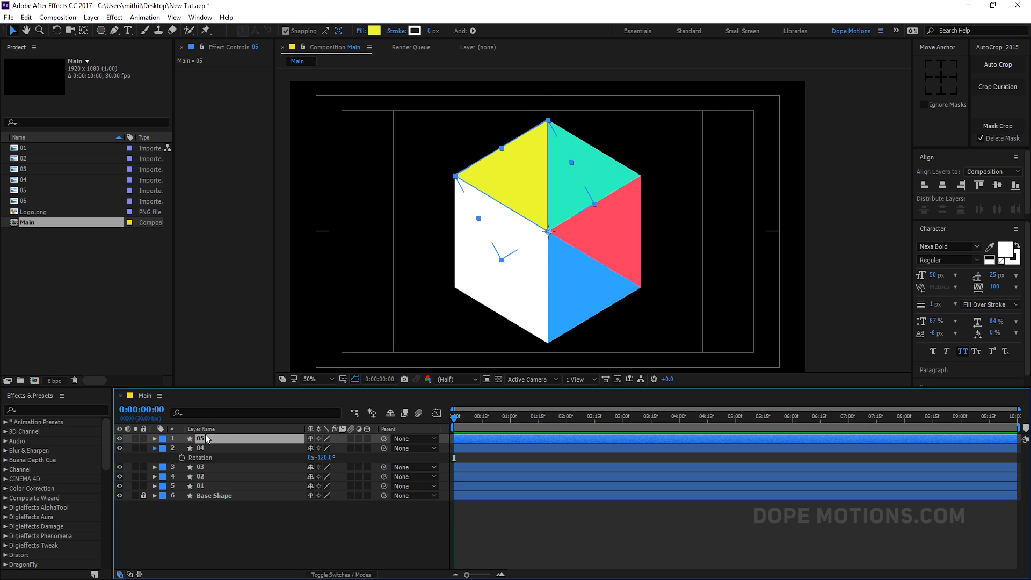
click(374, 30)
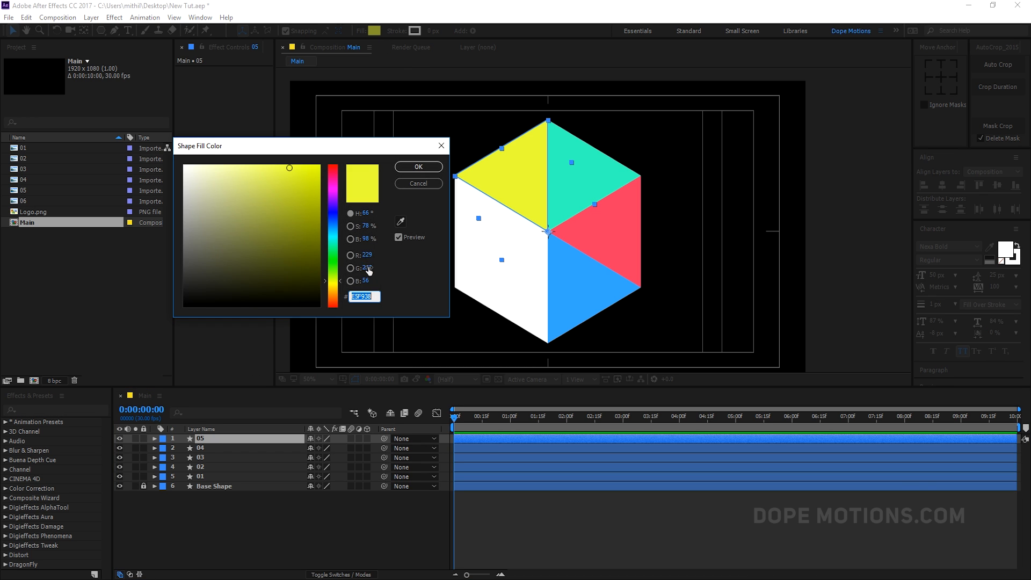
click(332, 293)
click(419, 167)
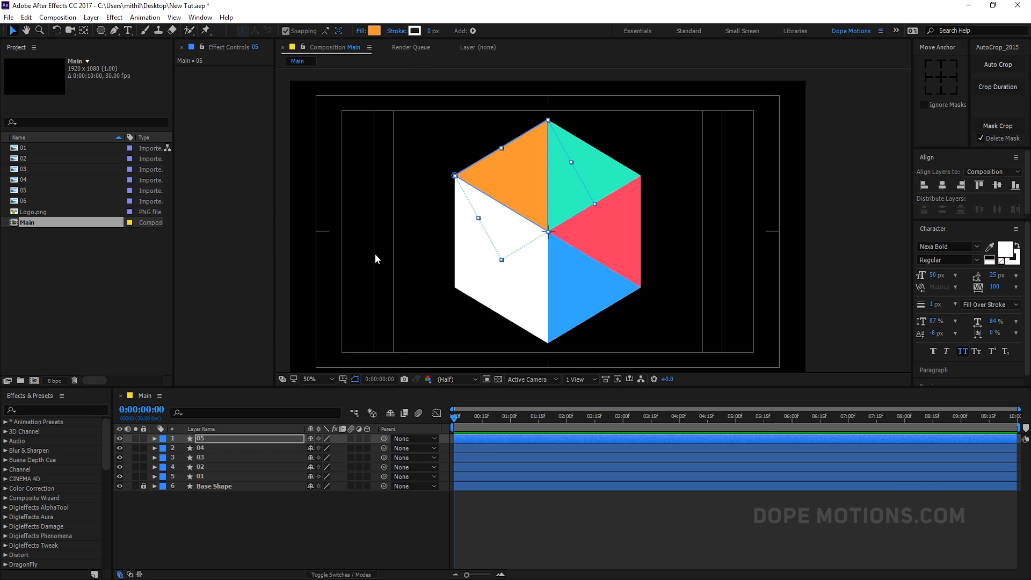
Step: Set layer 05's rotation to 120° so the orange triangle fills the hexagon's lower-left side
key(r)
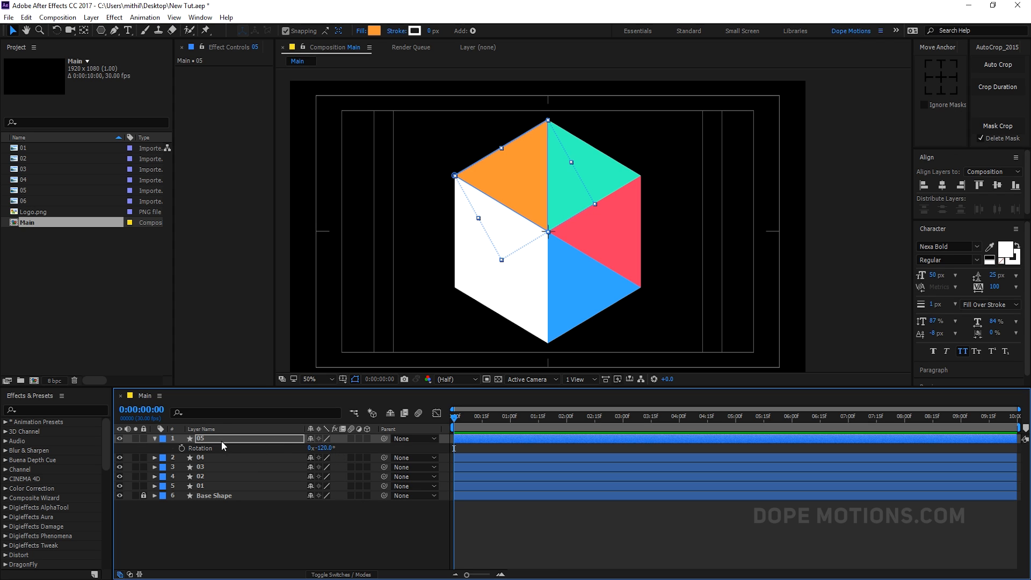
drag(326, 450, 264, 454)
click(325, 450)
text(12)
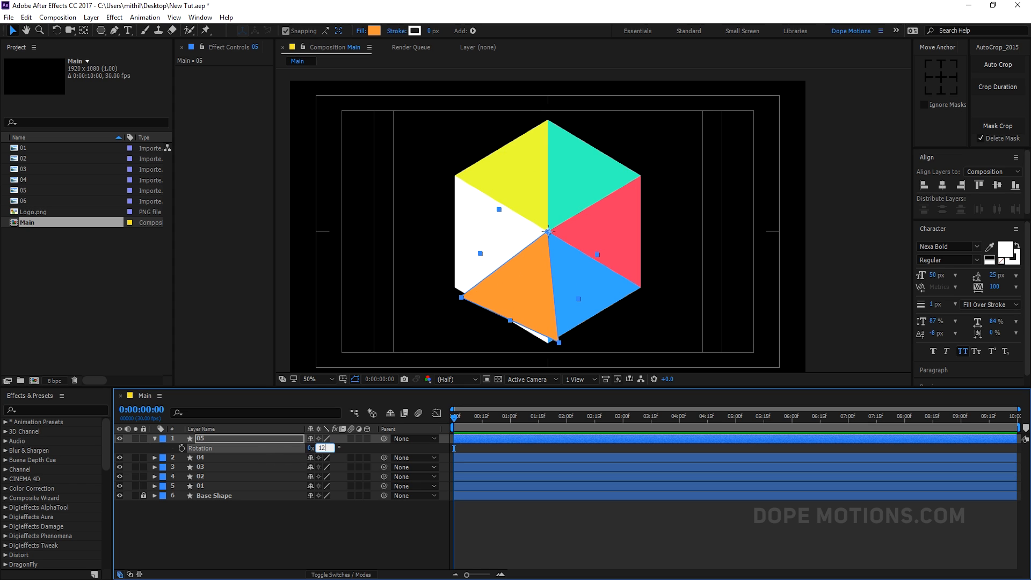
text(0)
click(304, 524)
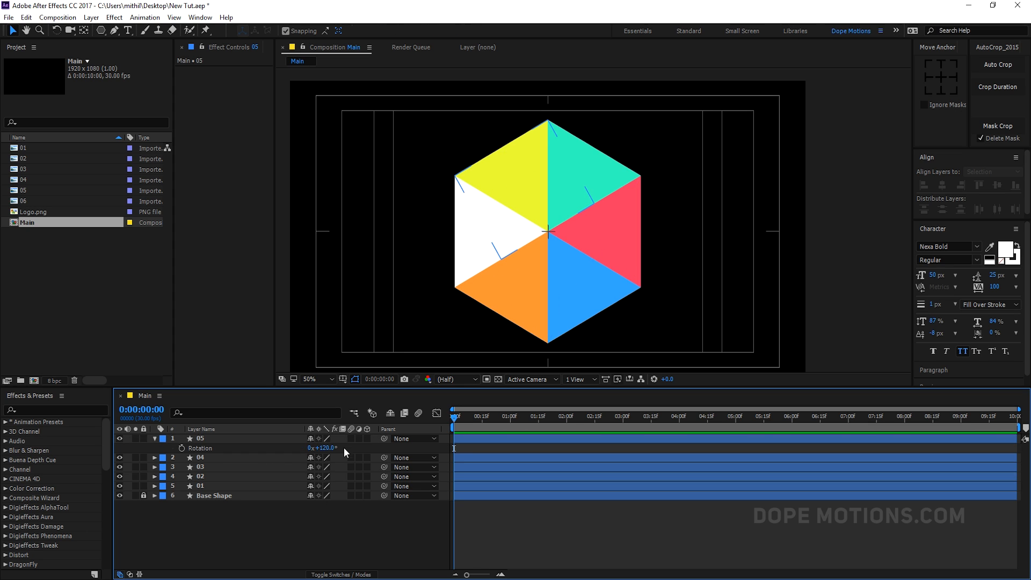
click(155, 438)
Step: Duplicate layer 05 and change the copy's fill color to green 53F938
click(209, 439)
key(ctrl+d)
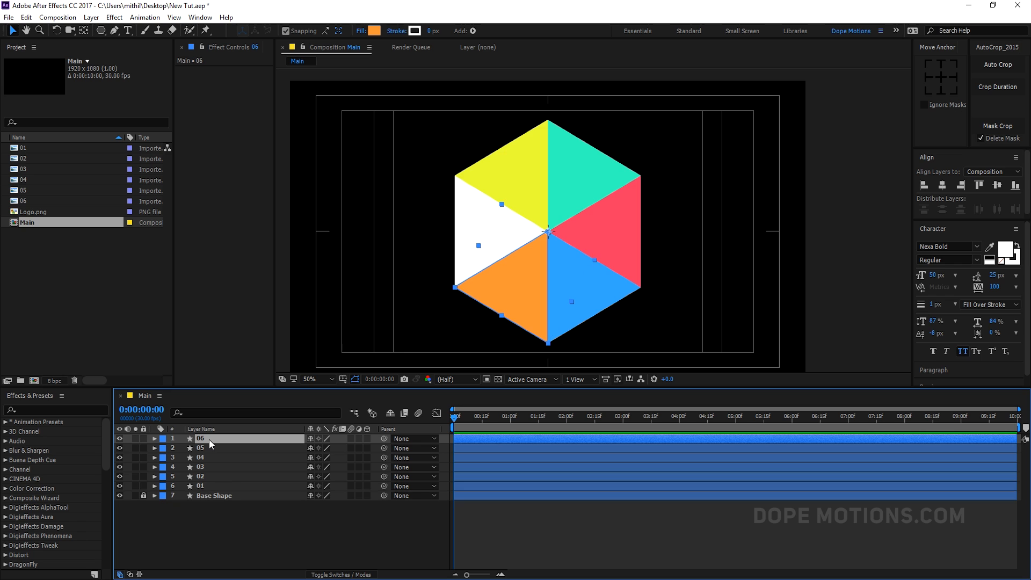
click(374, 30)
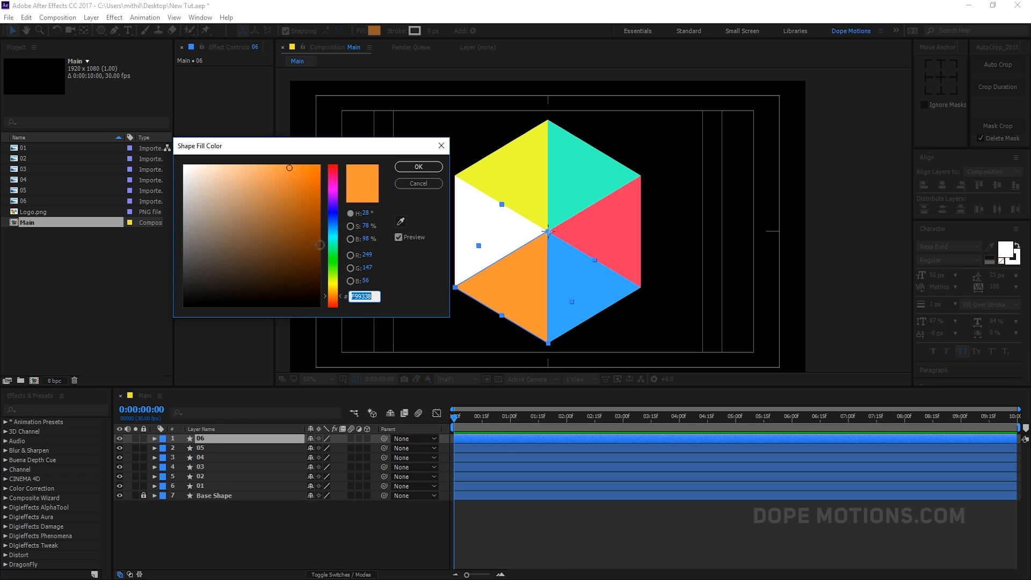
drag(333, 295, 332, 264)
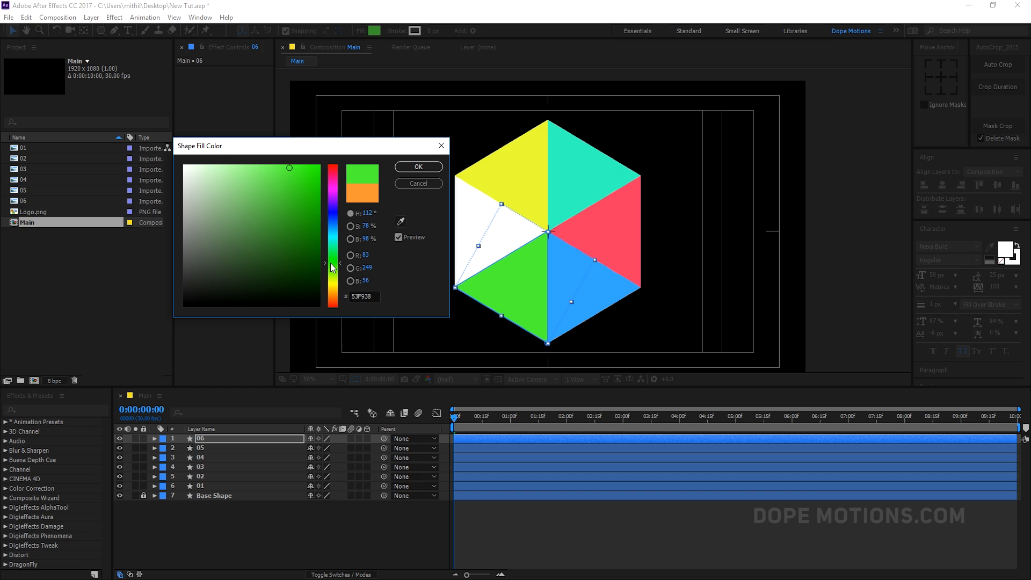
click(419, 166)
Step: Set layer 06's rotation to 180° so the green triangle fills the hexagon's remaining left side
click(202, 440)
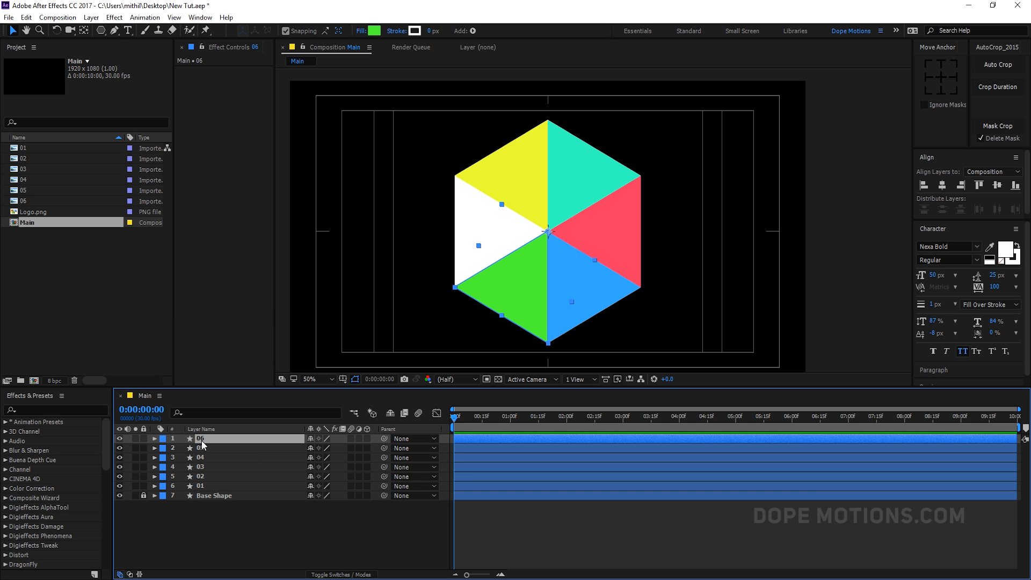
key(r)
drag(324, 447, 357, 446)
click(325, 447)
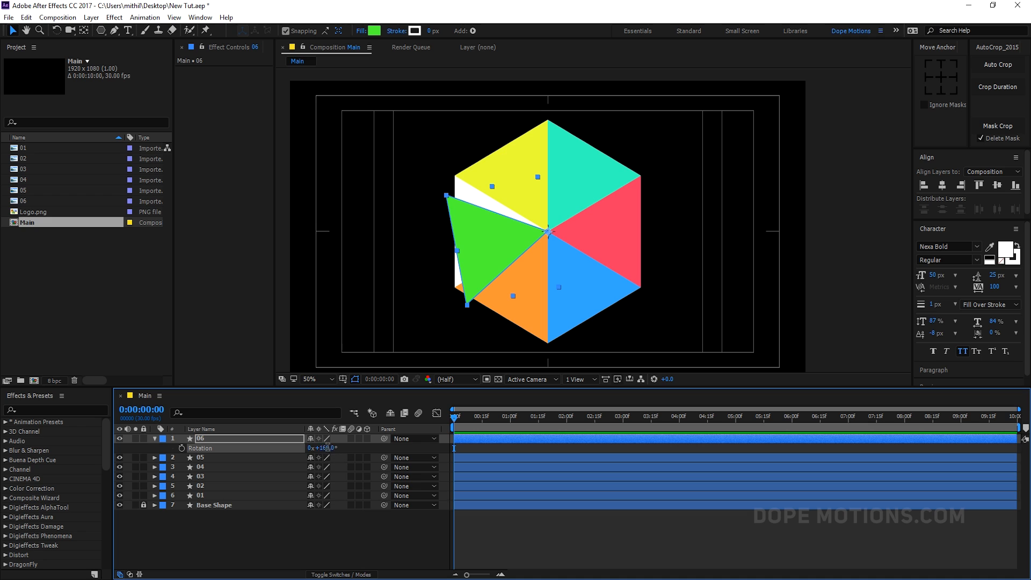
text(180)
click(323, 523)
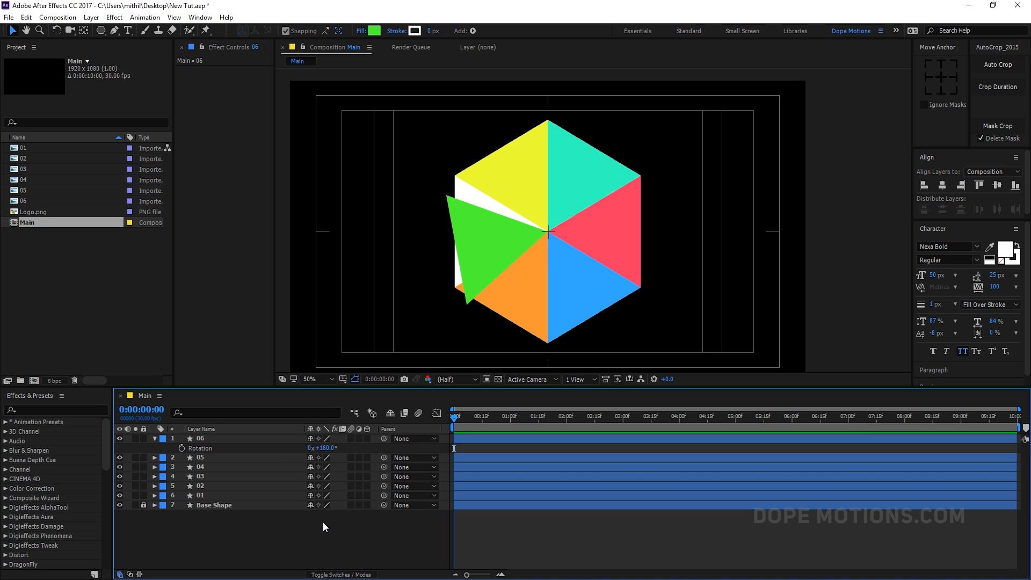
Step: Hide the Base Shape layer and turn off the title/action safe guides in the composition view
click(120, 505)
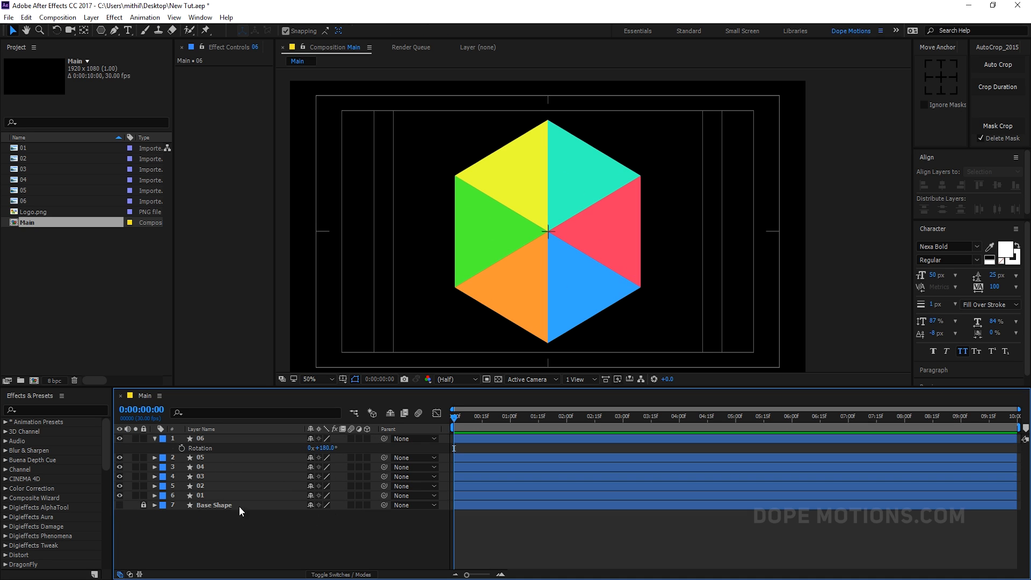
click(154, 439)
drag(249, 387, 250, 401)
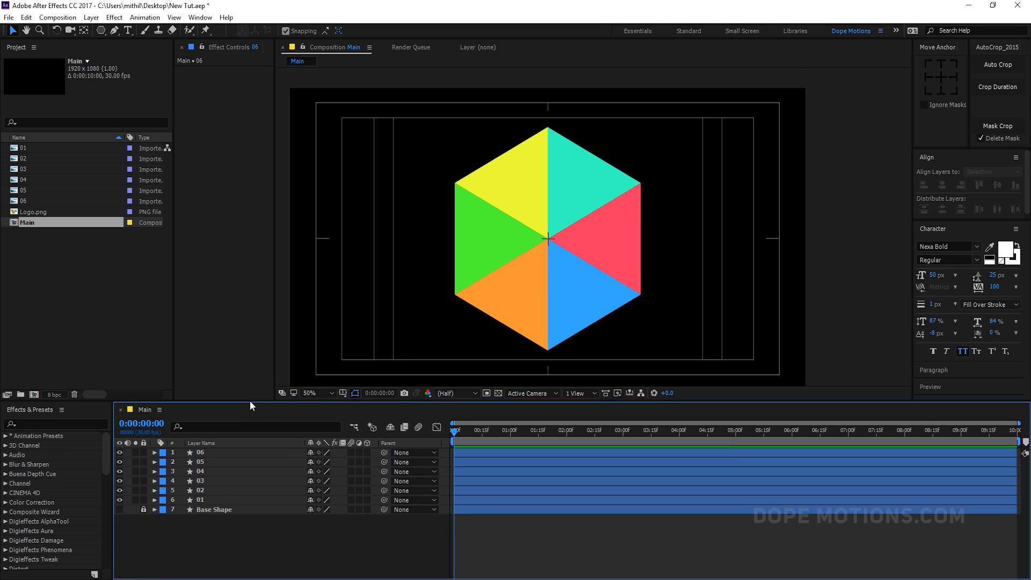
key(apostrophe)
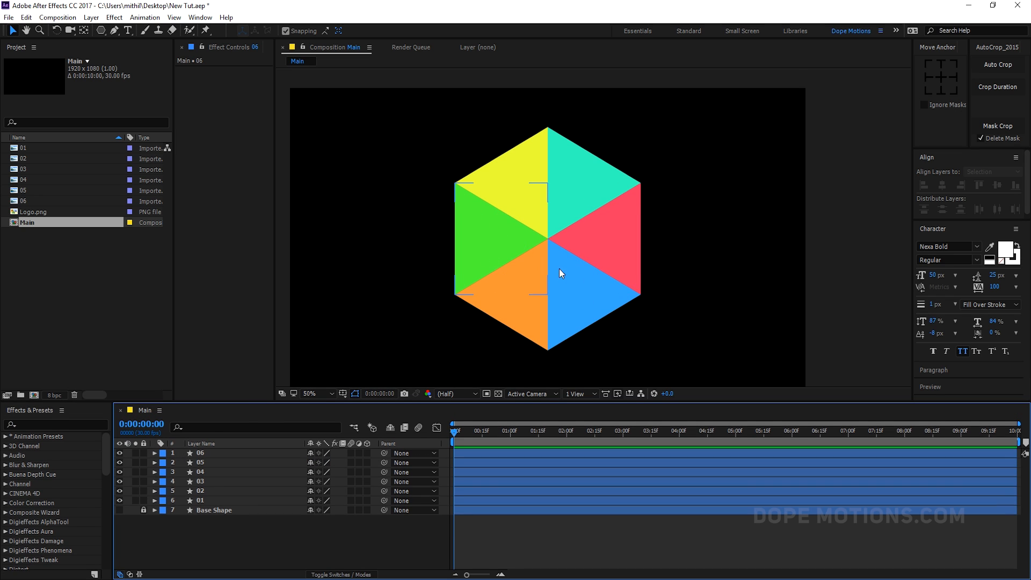
click(39, 334)
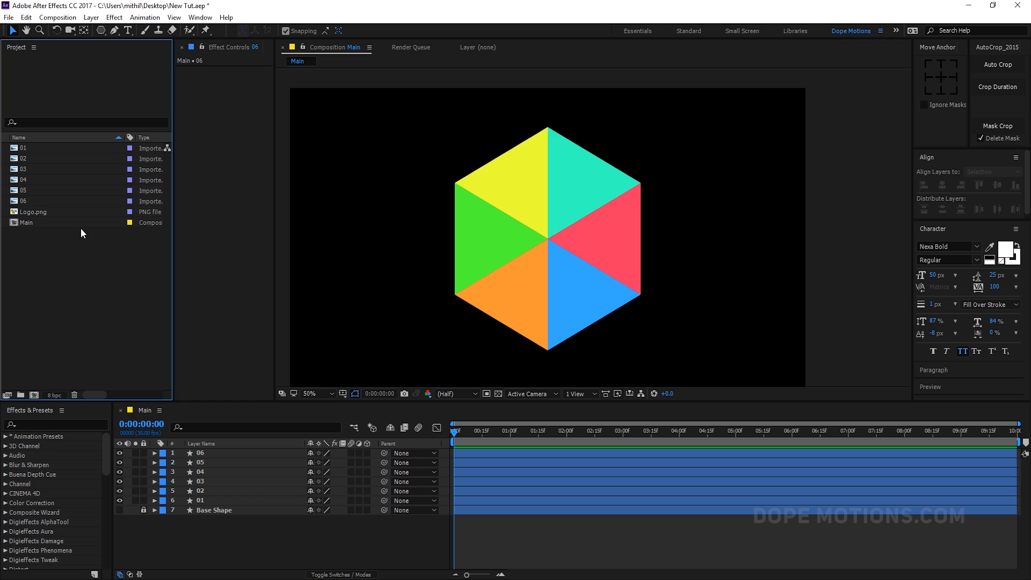
Step: Create a 1920 x 1080 composition named Placeholder_01 and place image 01 in it
click(33, 149)
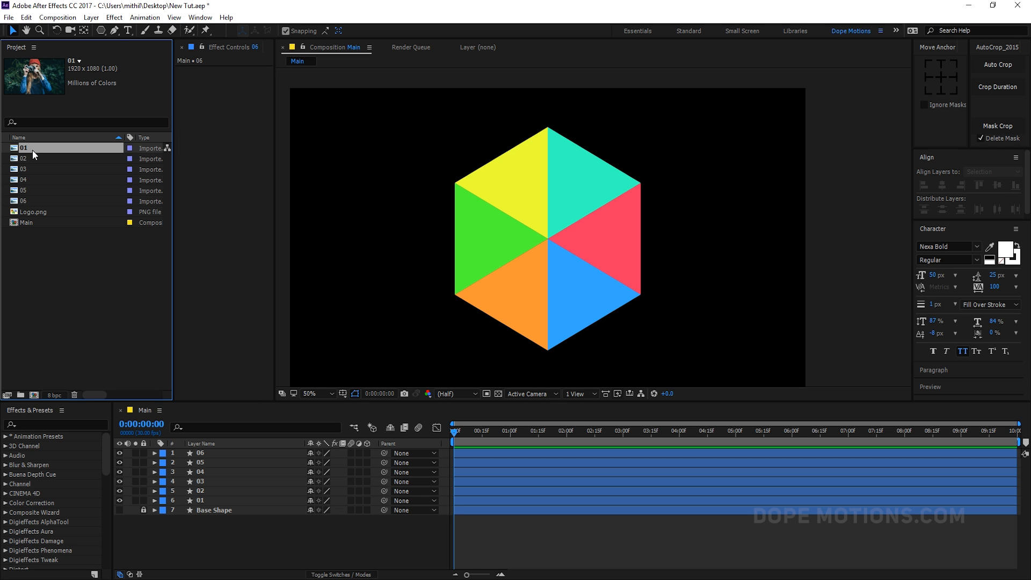
click(37, 295)
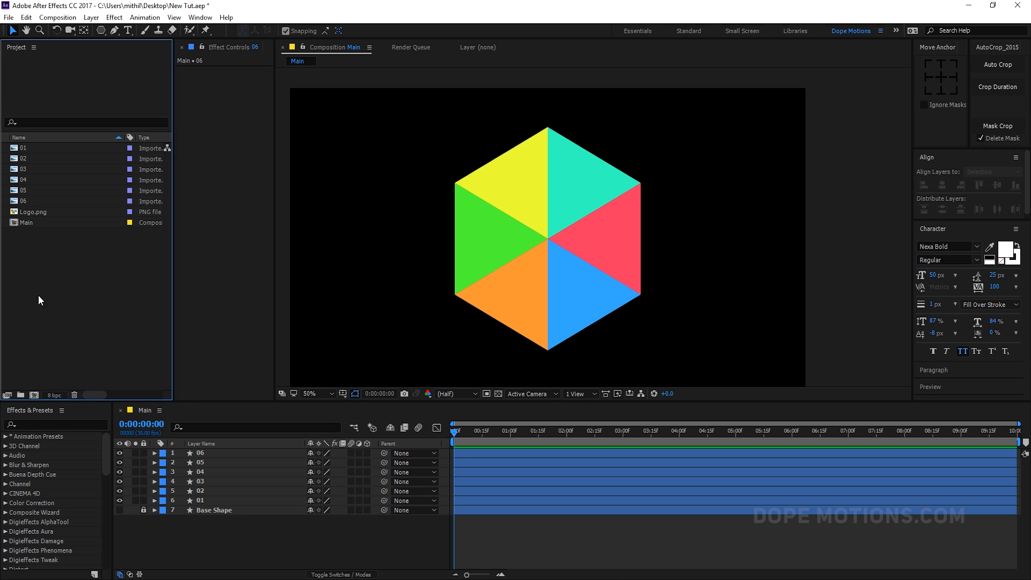
click(33, 395)
click(470, 116)
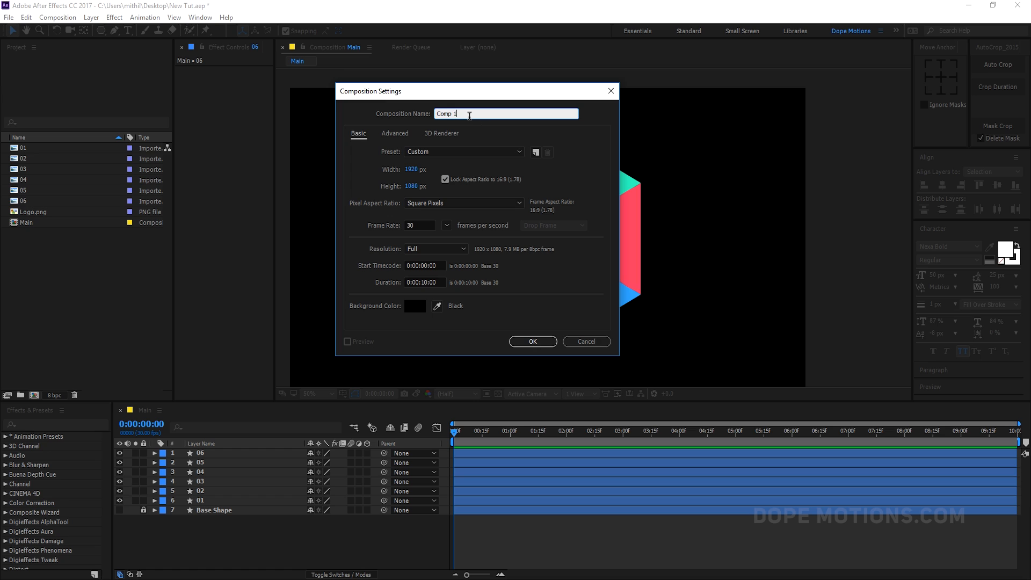
drag(469, 115, 332, 113)
text(Placeholder_01)
click(533, 342)
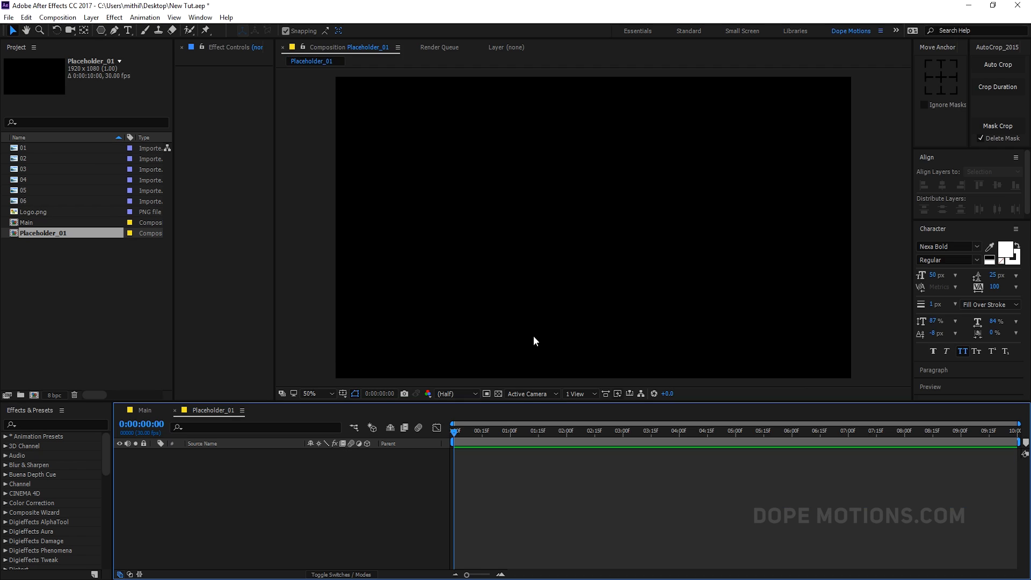
click(47, 341)
drag(30, 144, 237, 476)
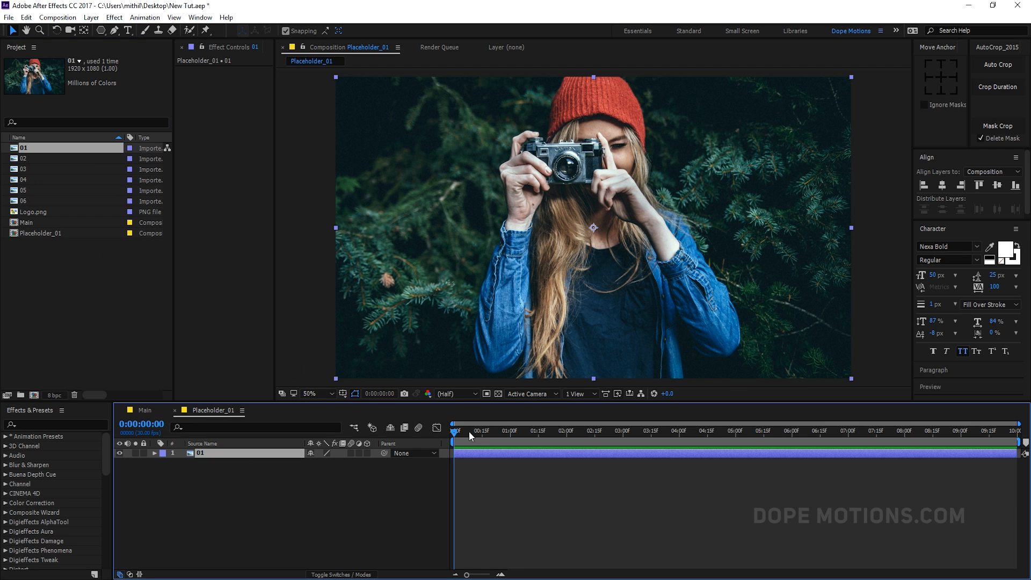
Step: Add Placeholder_01 to the Main composition directly beneath shape layer 01, with layers 02 to 06 hidden
click(144, 410)
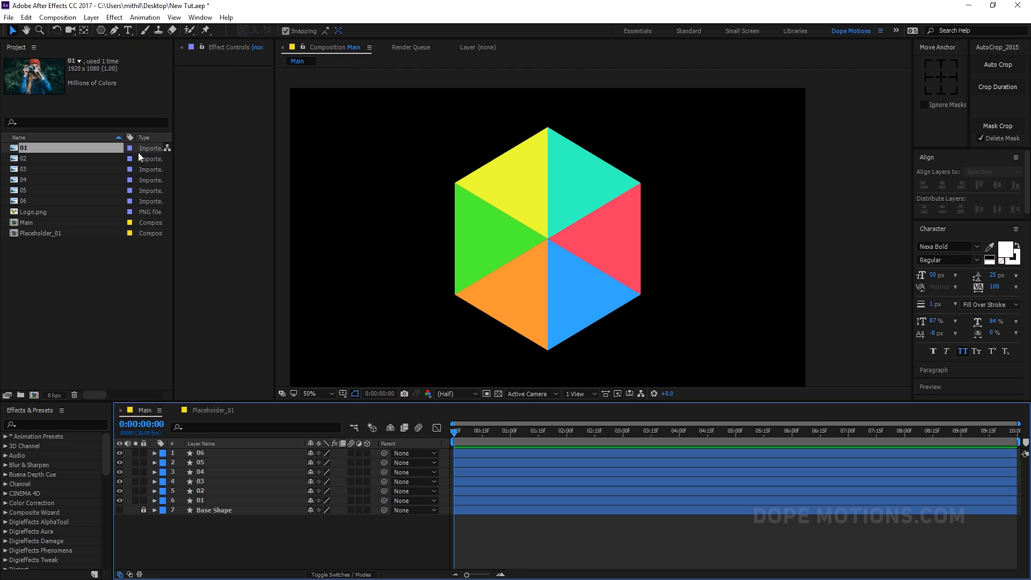
click(47, 232)
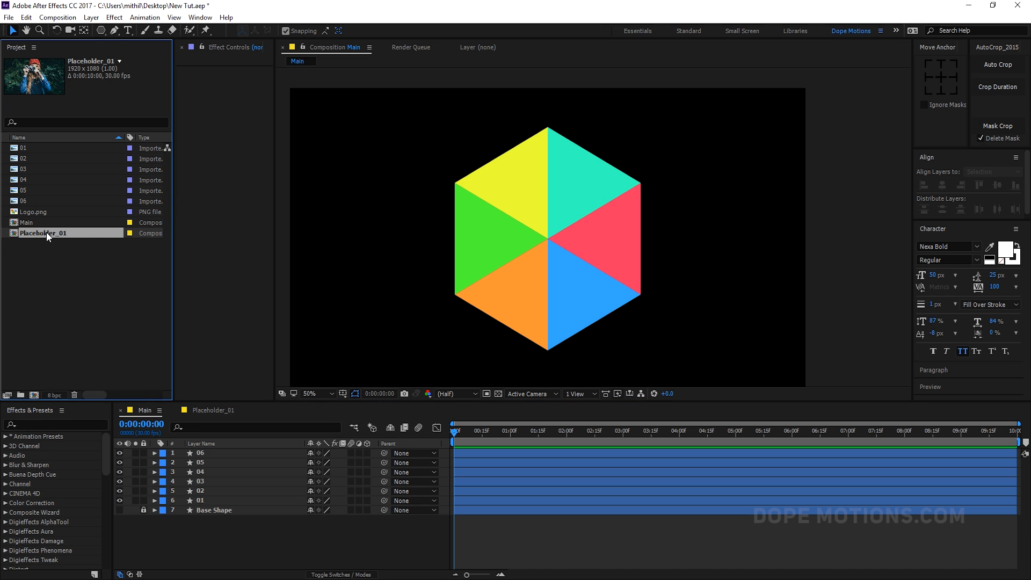
drag(47, 232, 226, 497)
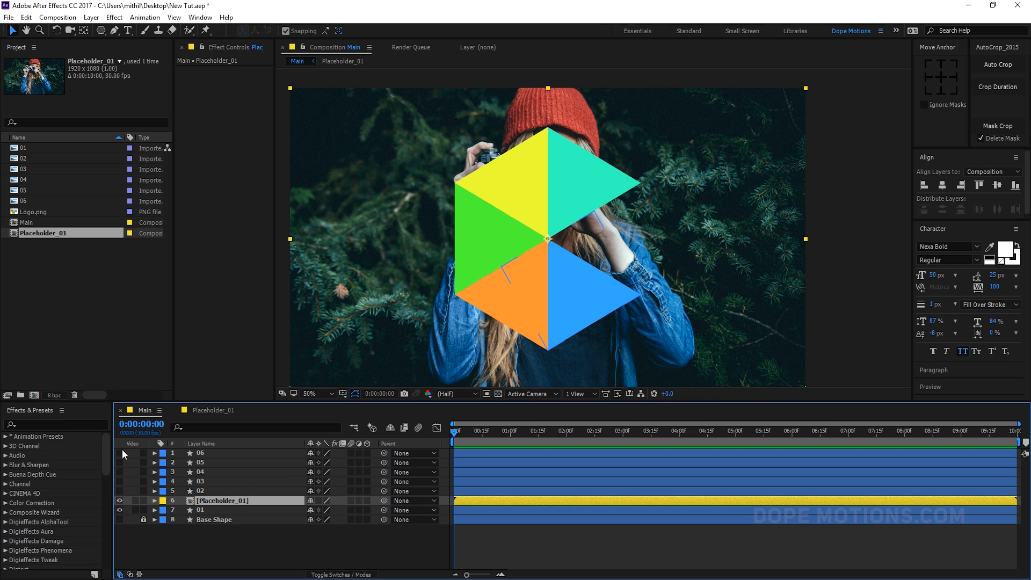
drag(202, 503, 202, 514)
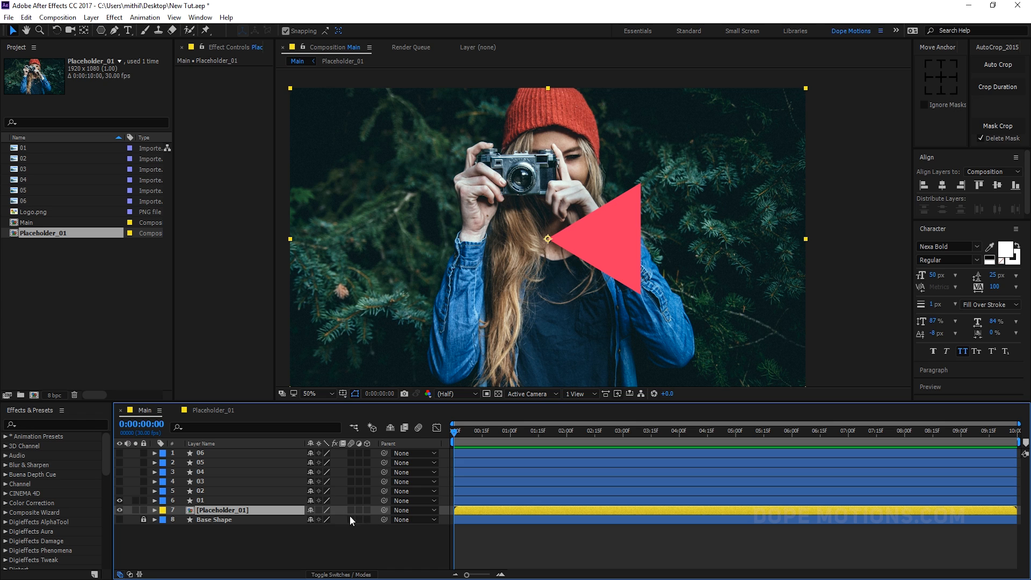
Step: Set the Placeholder_01 layer's track matte to Alpha Matte so it uses the triangle of layer 01
click(340, 574)
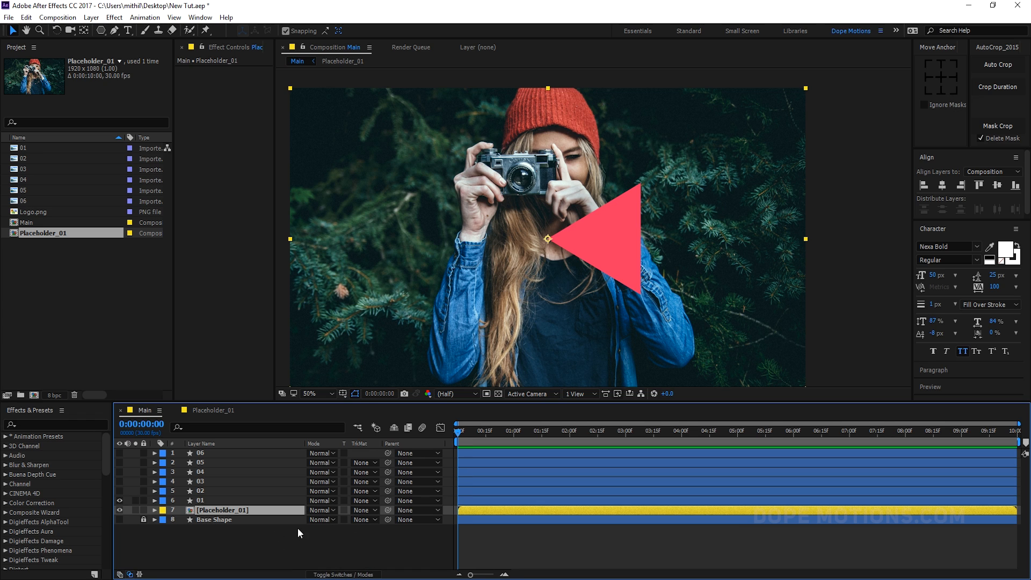
click(361, 510)
click(393, 462)
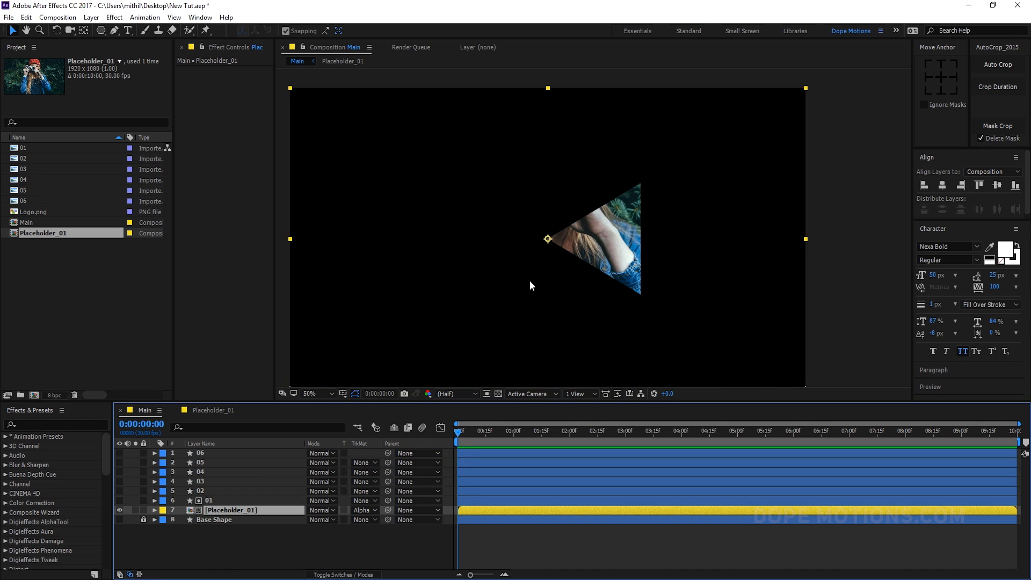
Step: Scale the Placeholder_01 layer to 30% and move it over the right-hand triangle with snapping turned off
key(s)
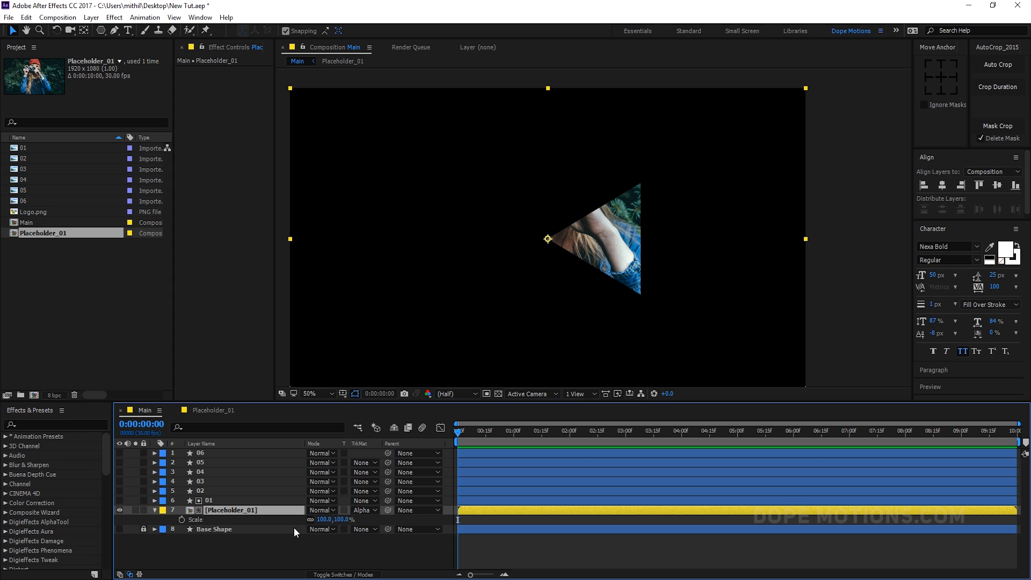
click(343, 519)
text(30)
click(349, 546)
drag(554, 262, 600, 258)
click(287, 31)
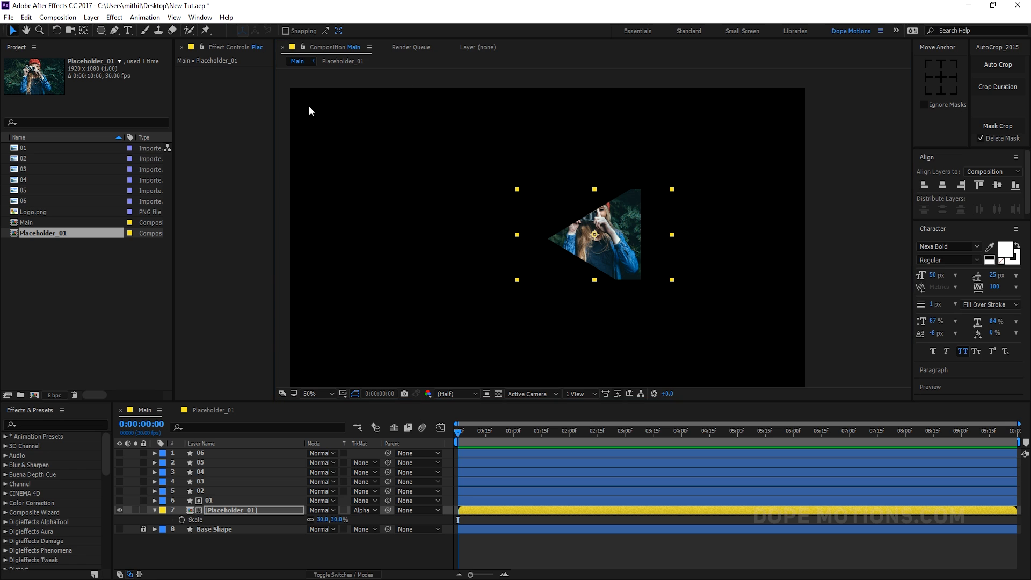
drag(560, 273, 579, 277)
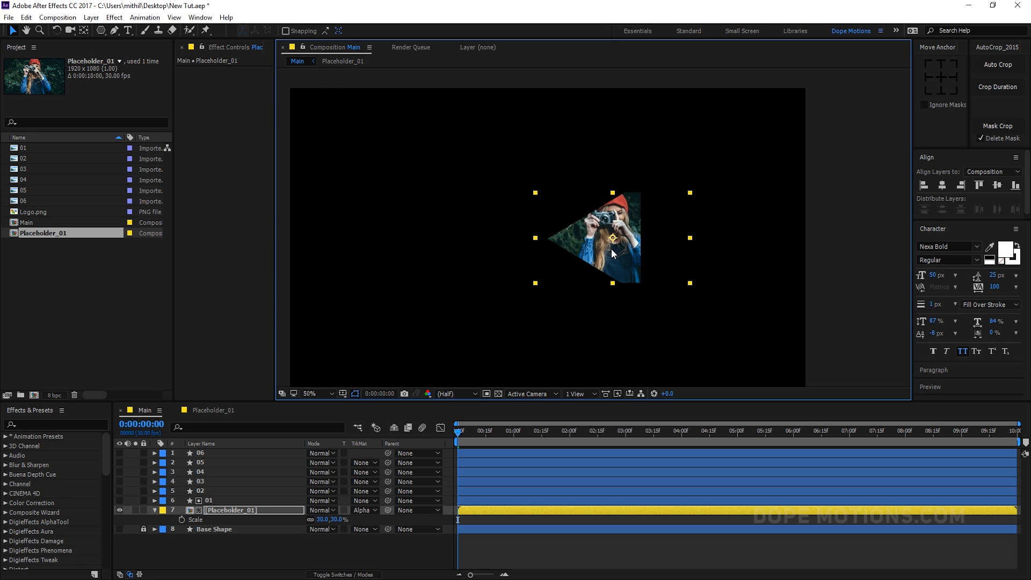
Step: Set the Placeholder_01 layer's scale to 40% and nudge the photo slightly right and down inside the triangle
click(330, 519)
text(40)
click(563, 322)
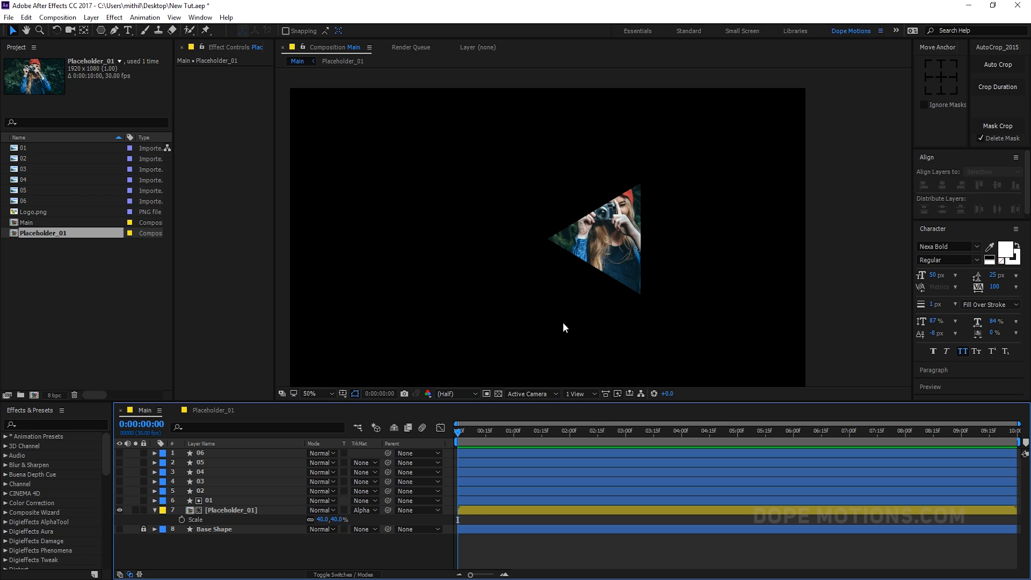
click(556, 278)
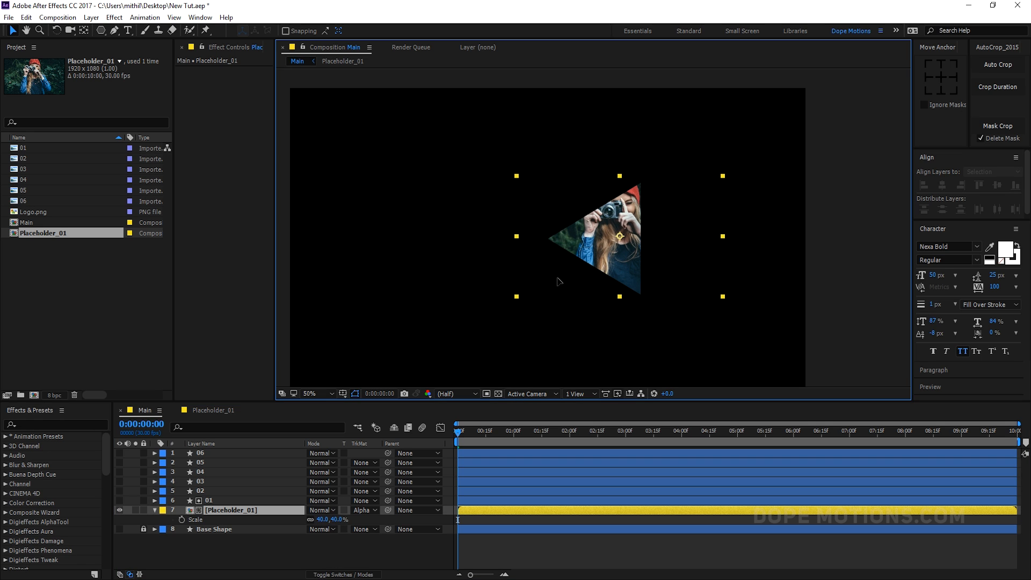
drag(558, 280, 563, 285)
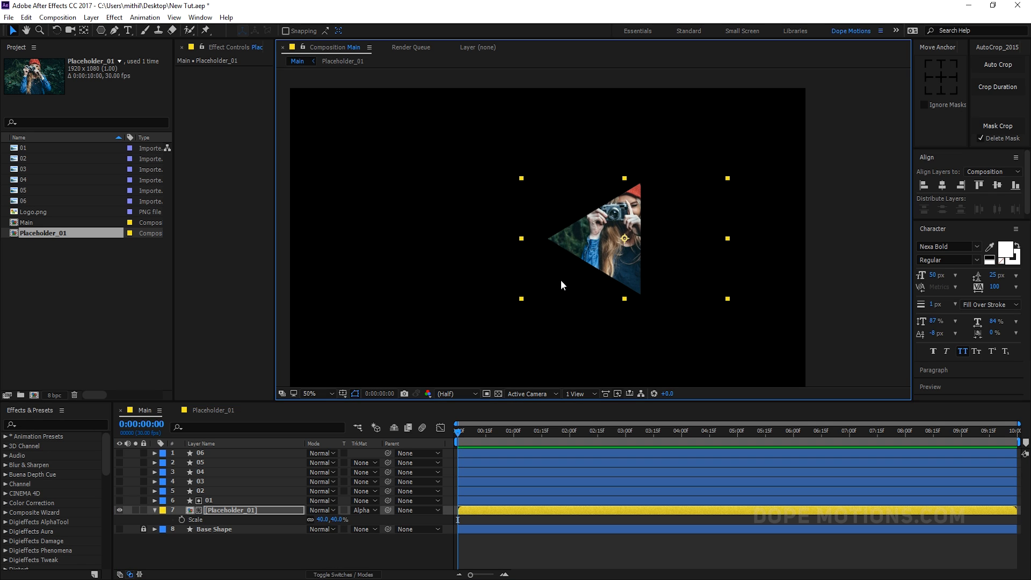
Step: Center the Placeholder_01 layer vertically in the composition and collapse its properties
click(996, 185)
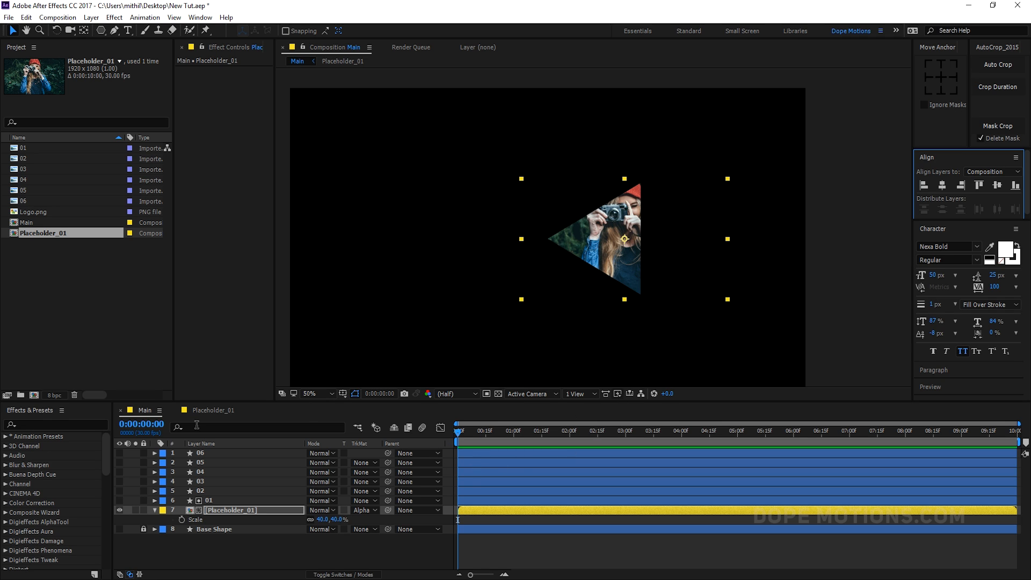
click(153, 512)
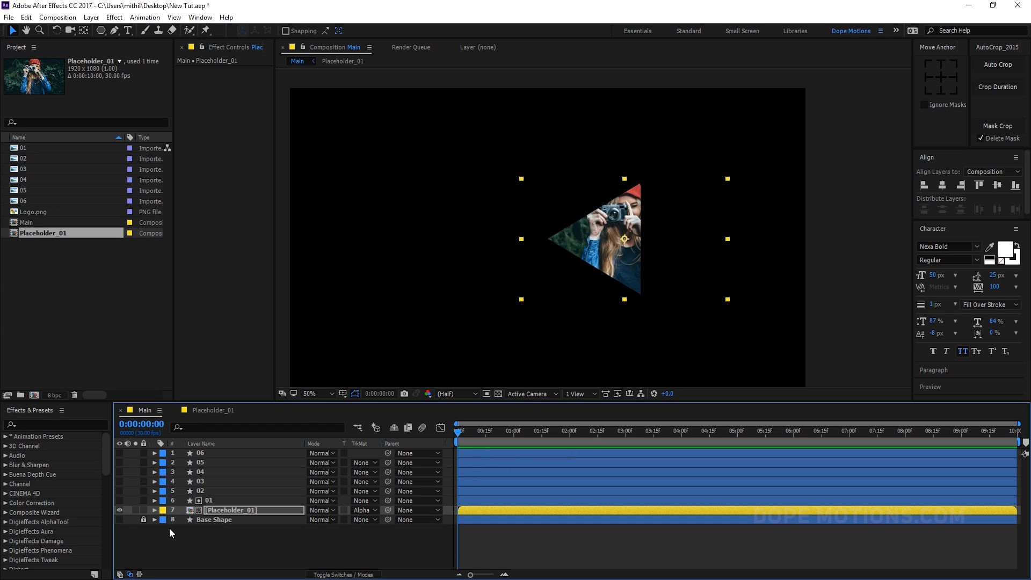
click(169, 527)
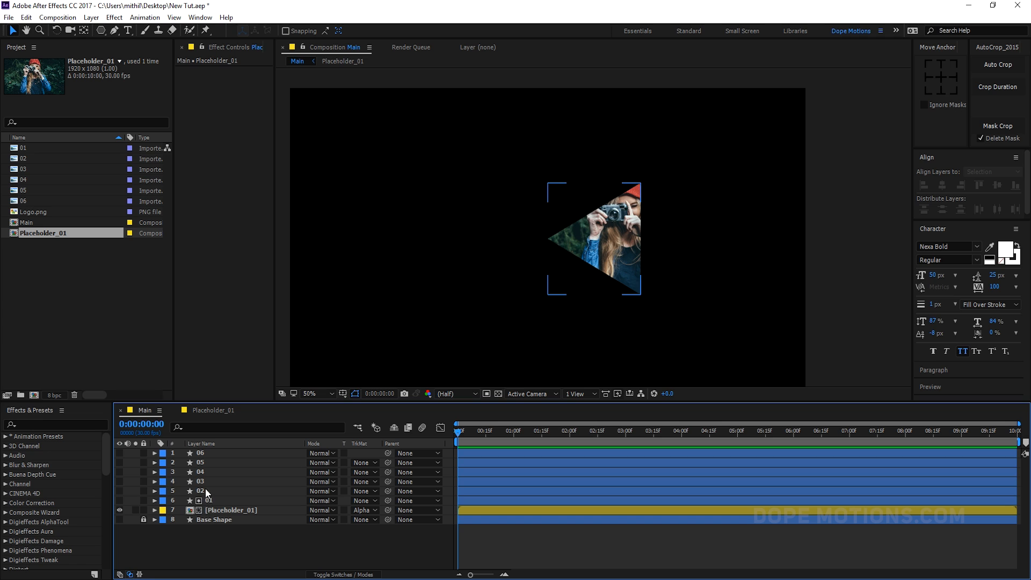
Step: Duplicate the Placeholder_01 composition five times in the project
click(44, 232)
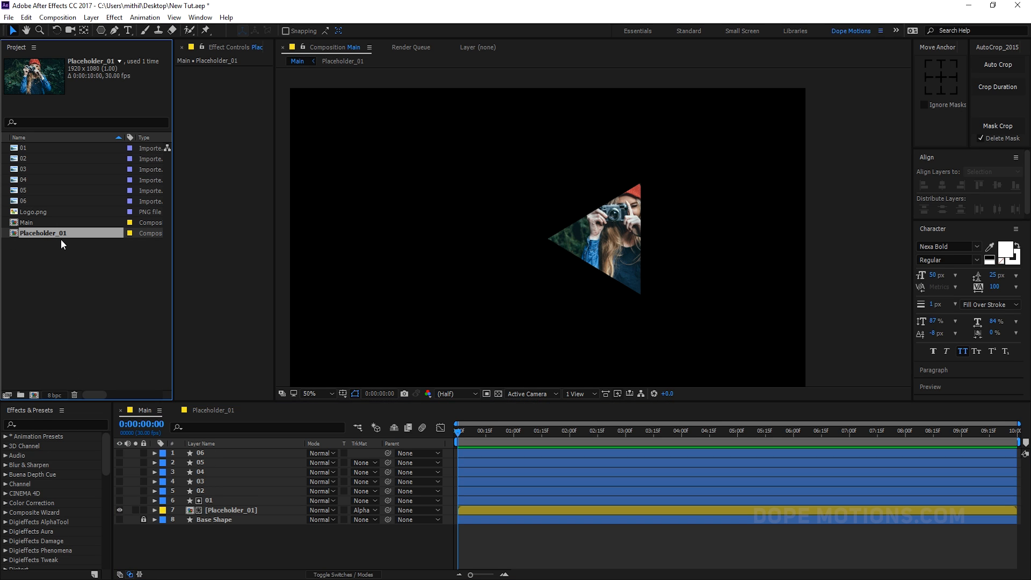
key(ctrl+d)
key(ctrl+d)
key(ctrl+d)
key(ctrl+d)
key(ctrl+d)
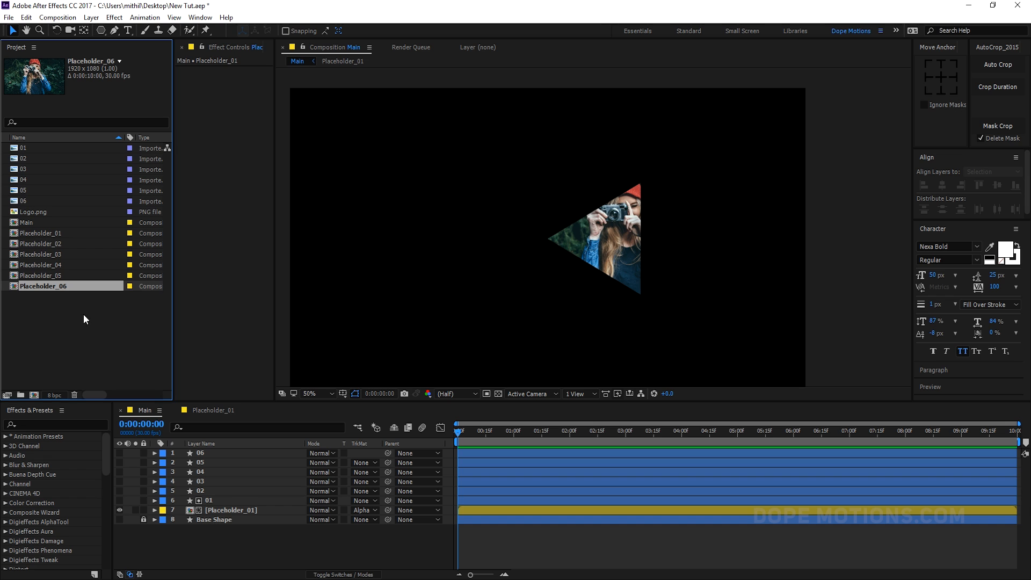
click(70, 295)
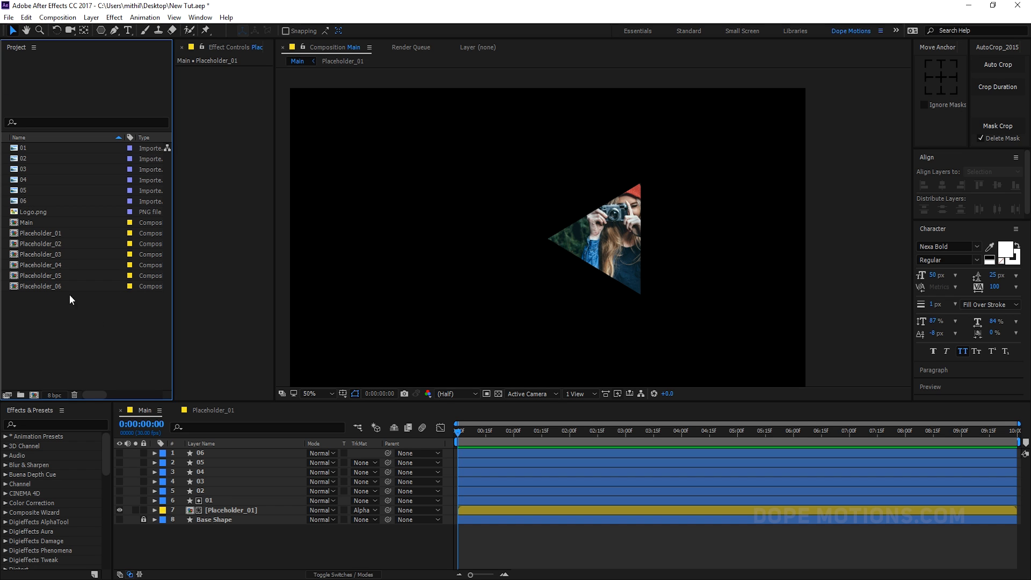
Step: Replace image 01 with image 02 in the Placeholder_02 composition
double_click(69, 245)
click(204, 453)
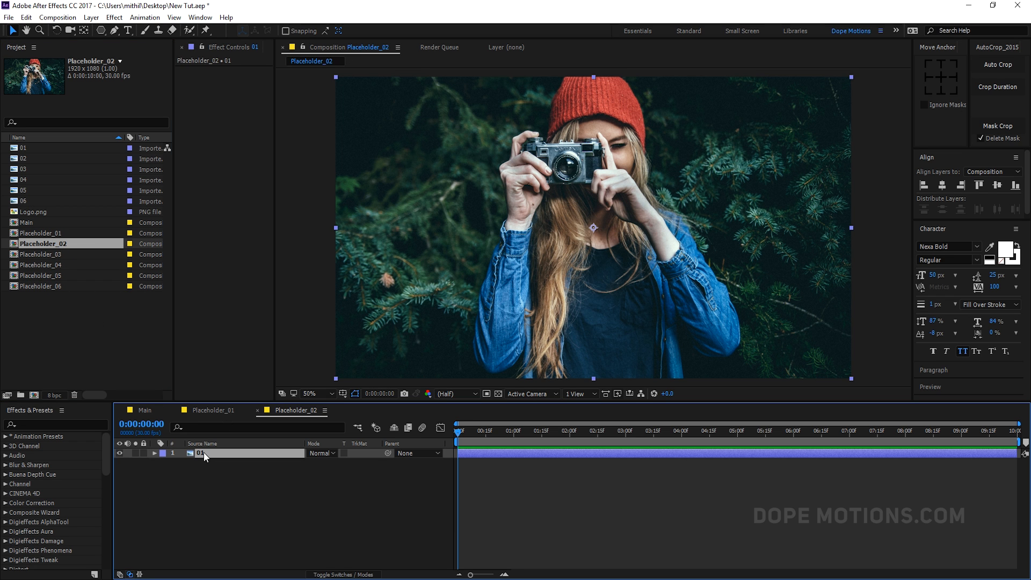
key(Delete)
click(32, 157)
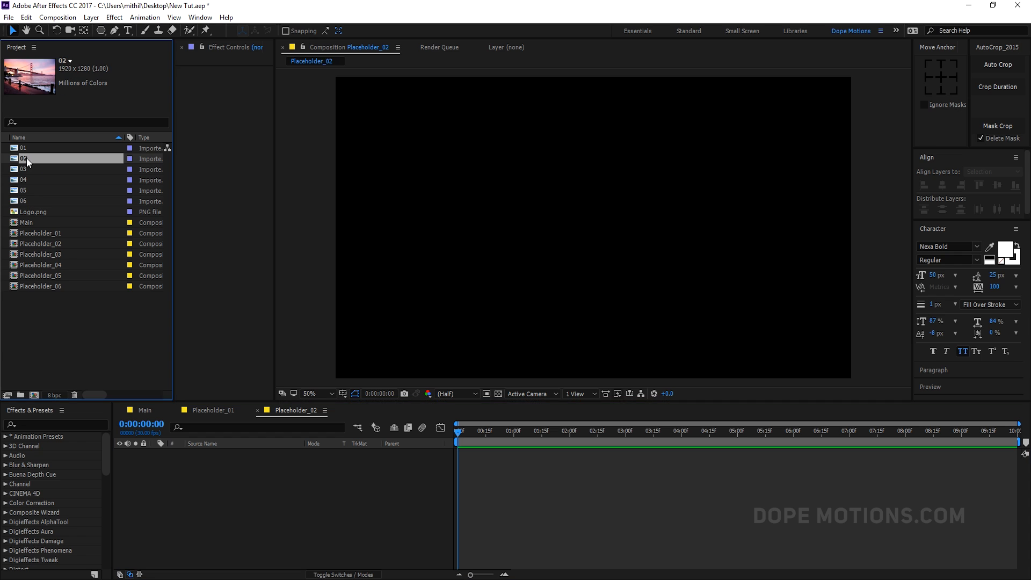
drag(27, 158, 177, 472)
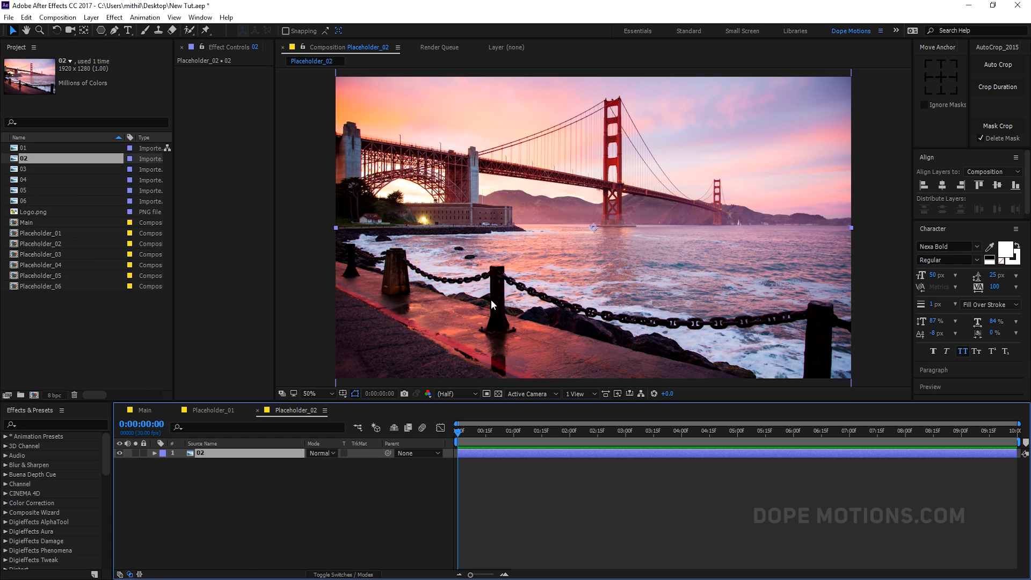
click(155, 313)
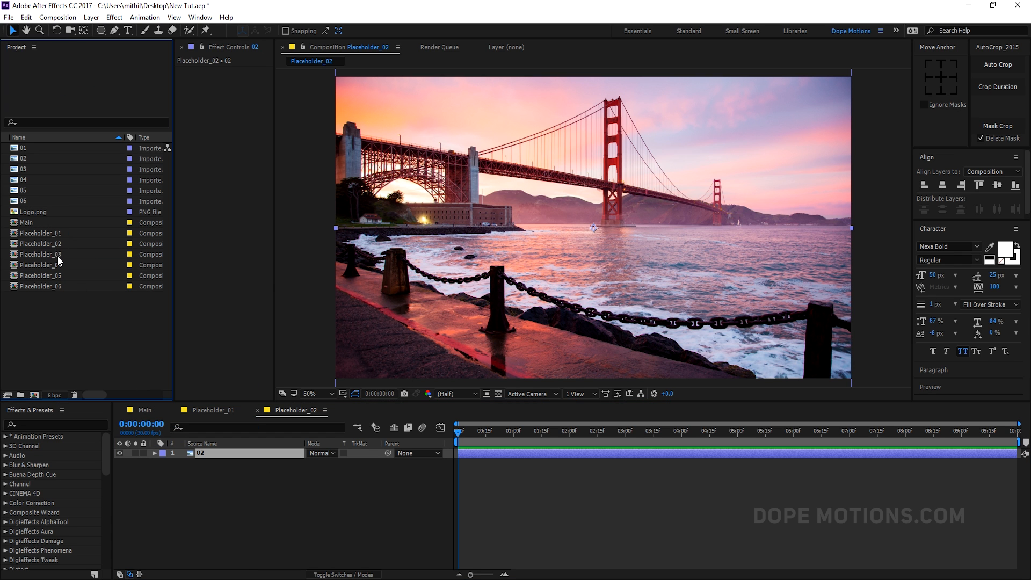
Step: Replace image 01 with image 03 in the Placeholder_03 composition
double_click(57, 256)
click(219, 456)
key(Delete)
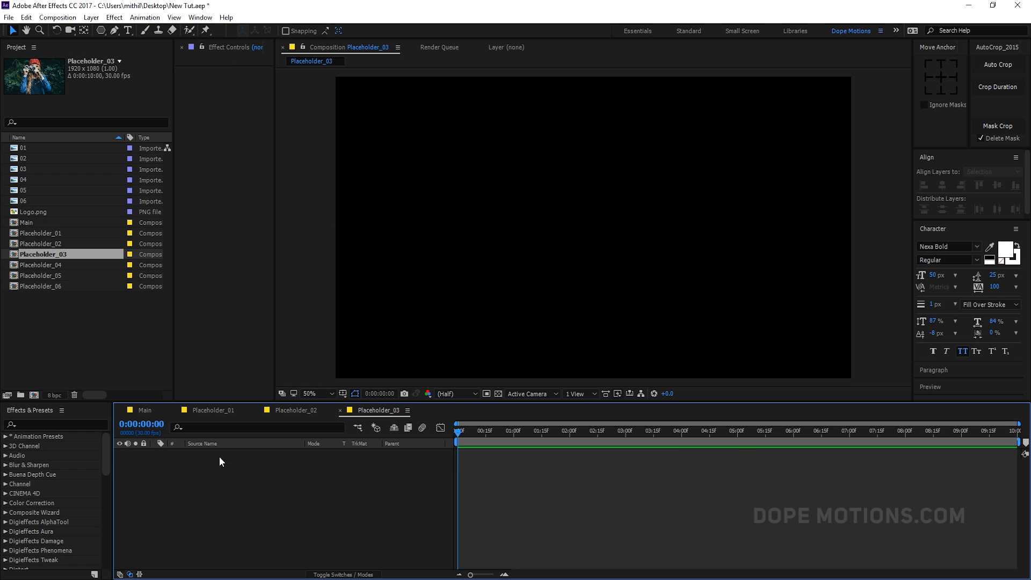
click(37, 168)
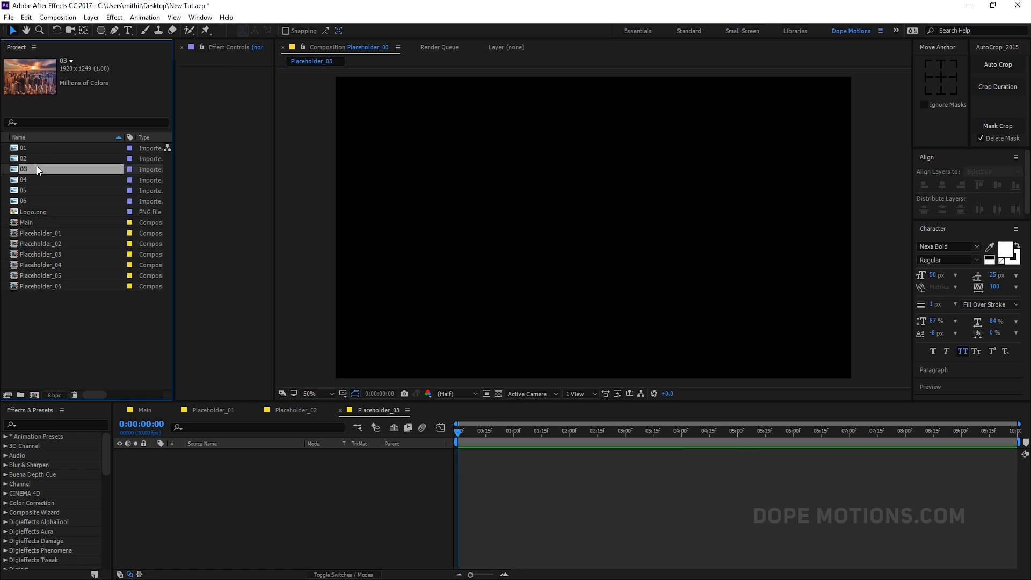
drag(37, 165, 193, 451)
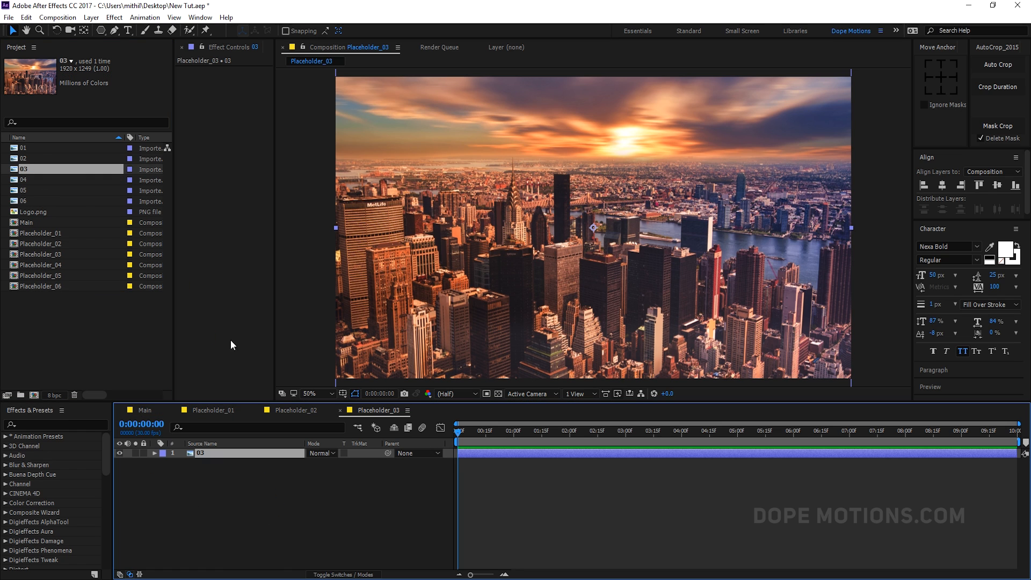
Step: Replace image 01 with image 04 in the Placeholder_04 composition
double_click(49, 265)
click(196, 453)
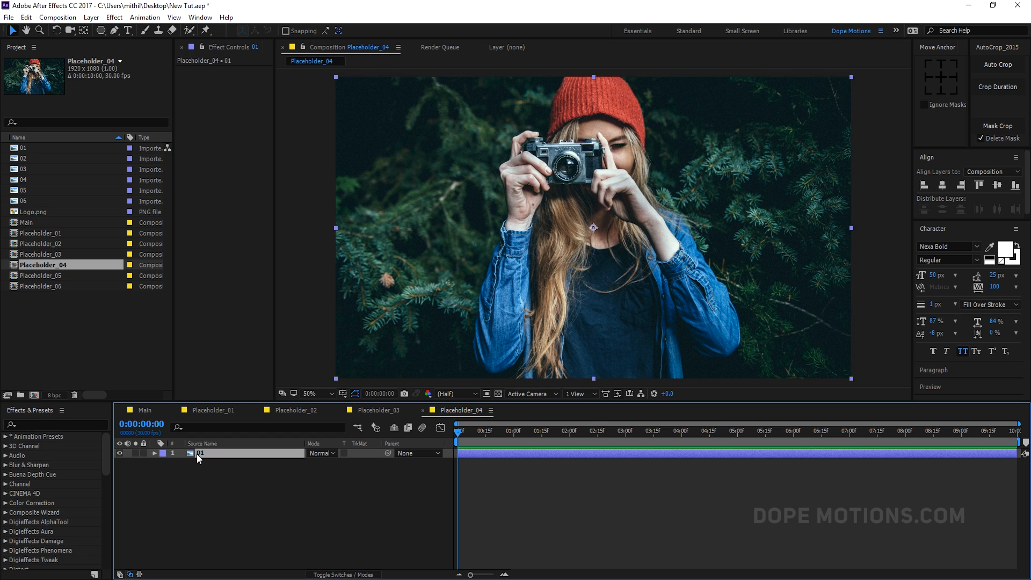
key(Delete)
drag(25, 179, 212, 483)
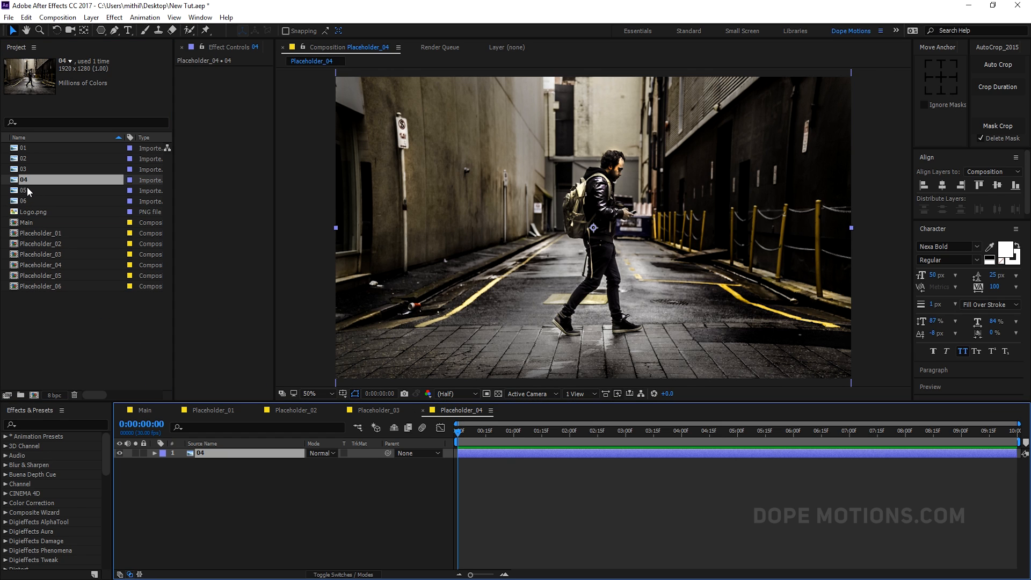
Step: Add image 05 to the Placeholder_05 composition and delete image 01 from it
double_click(51, 275)
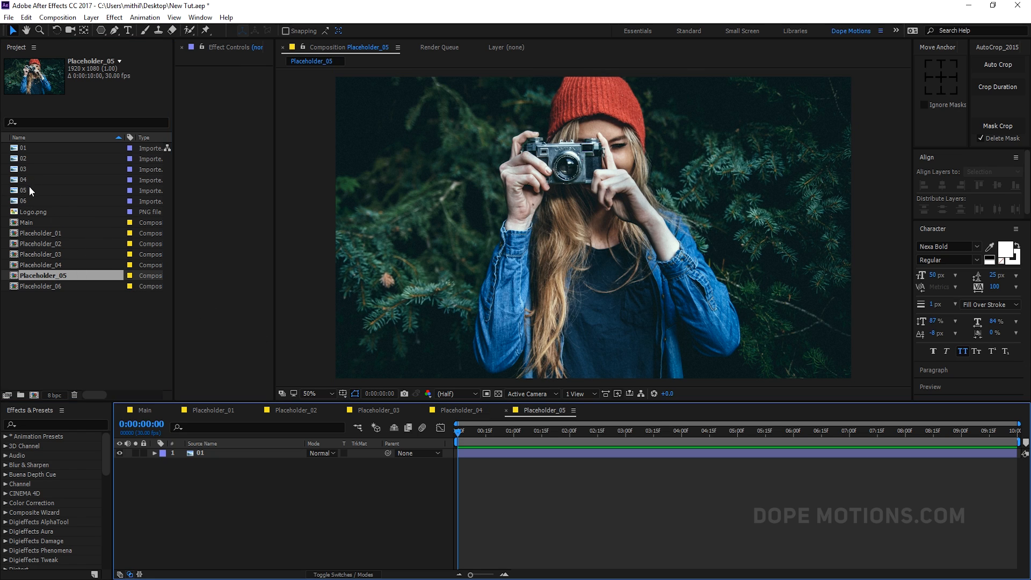
drag(29, 190, 203, 470)
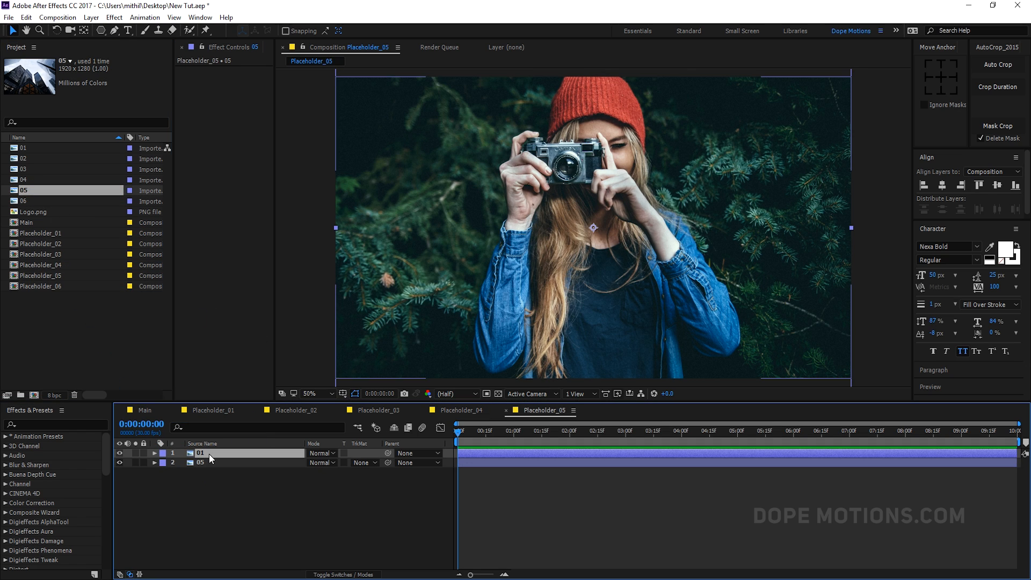
key(Delete)
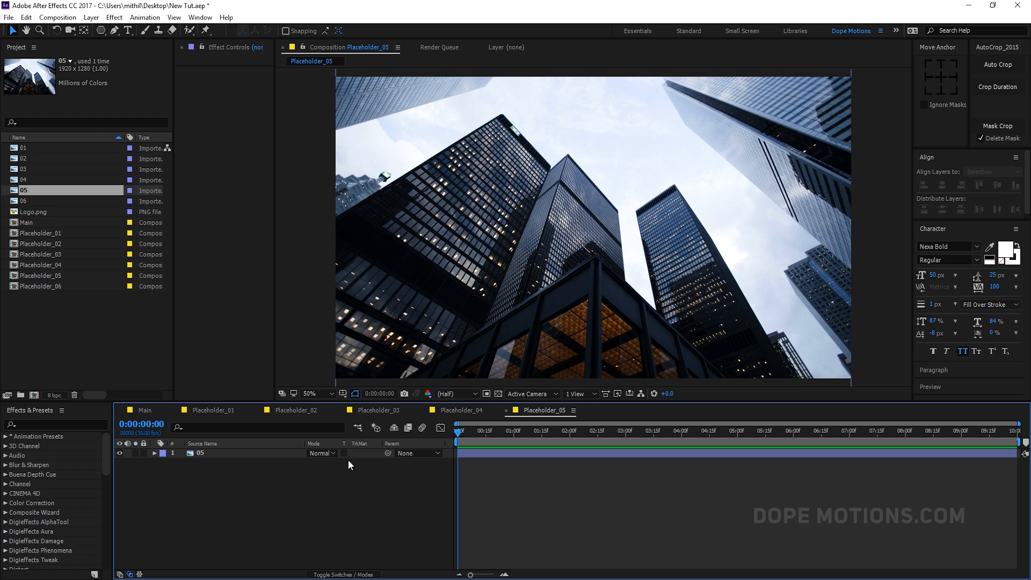
Step: Replace image 01 with image 06 in the Placeholder_06 composition
double_click(37, 285)
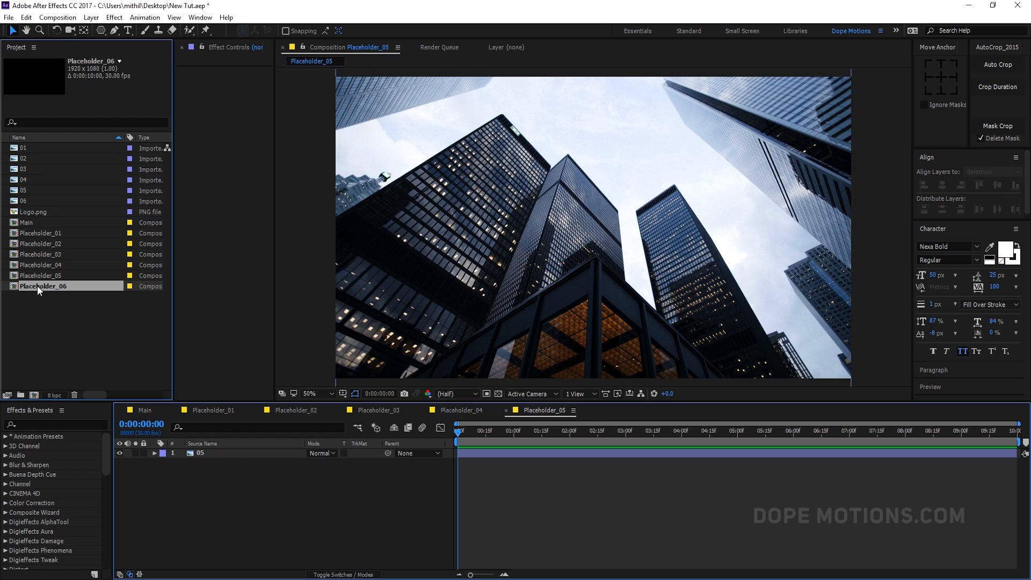
click(199, 453)
key(Delete)
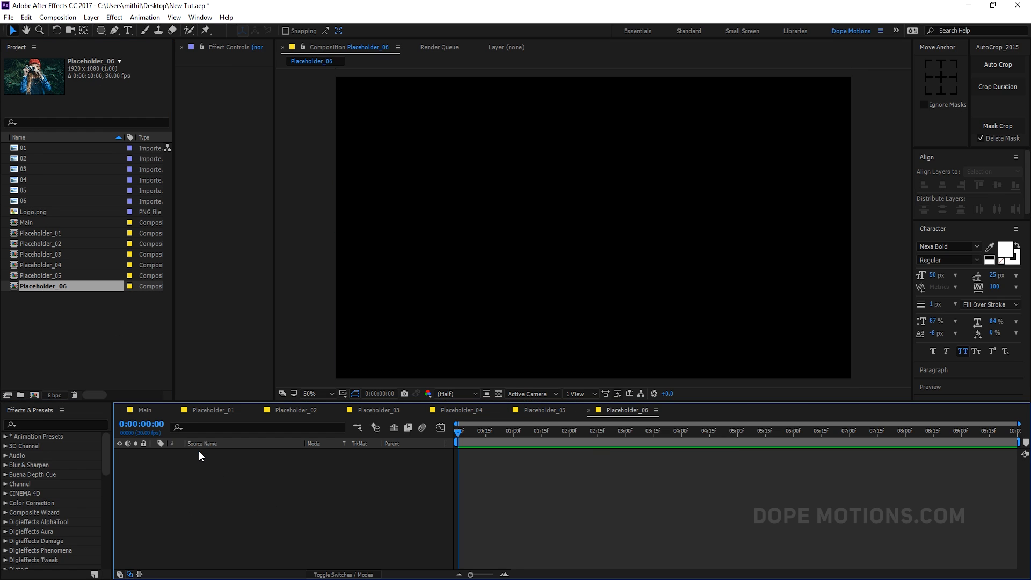
drag(34, 202, 183, 453)
click(533, 407)
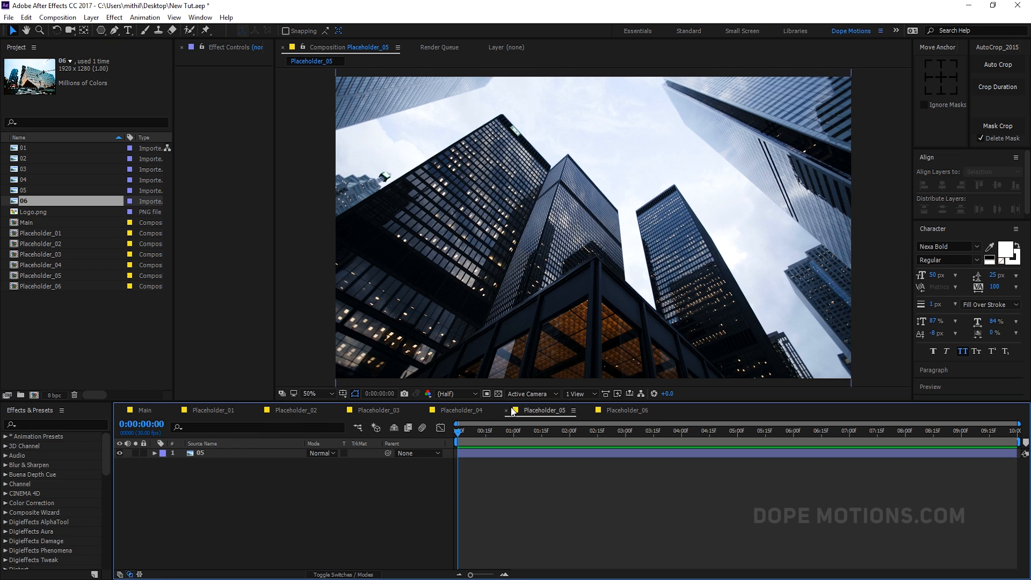
click(462, 411)
click(575, 408)
Step: Place Placeholder_02 directly below shape layer 02 in the Main composition and set its track matte to Alpha Matte "02"
click(148, 412)
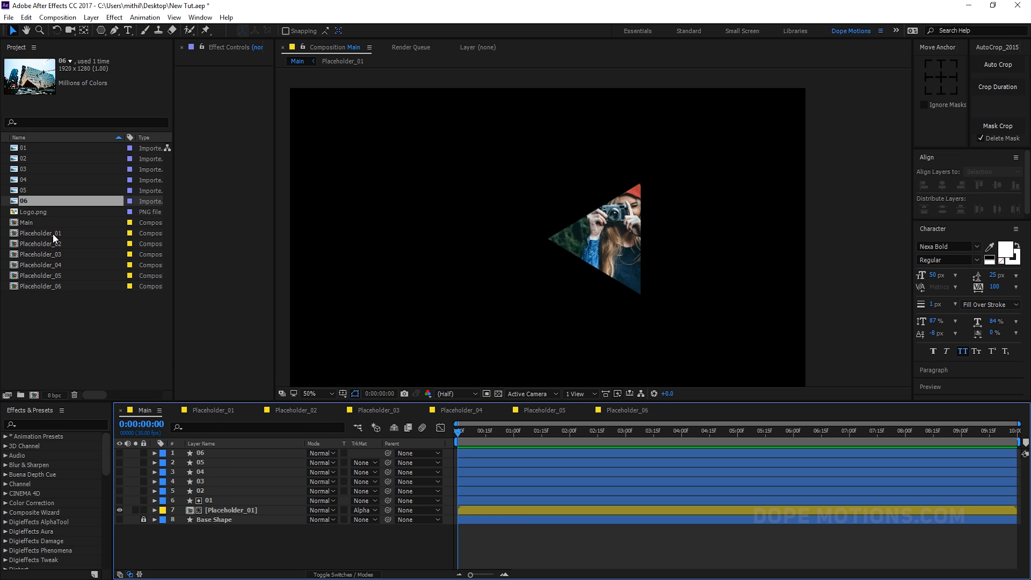
drag(50, 241, 212, 493)
click(207, 492)
click(119, 491)
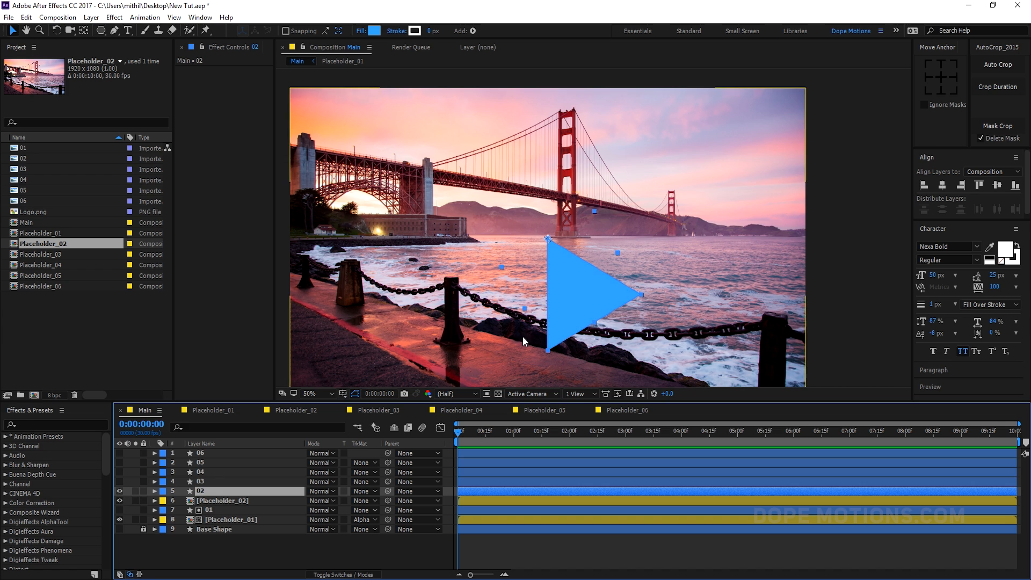
click(370, 501)
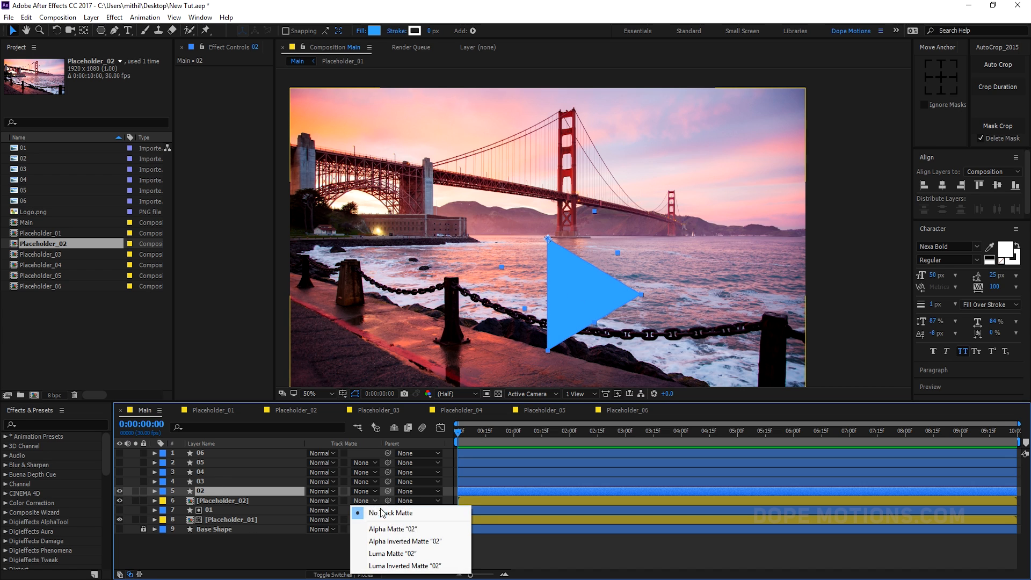
click(393, 529)
Step: Set the Placeholder_02 layer's scale to 40%, move it down to fill the lower triangle, and collapse its properties
click(223, 500)
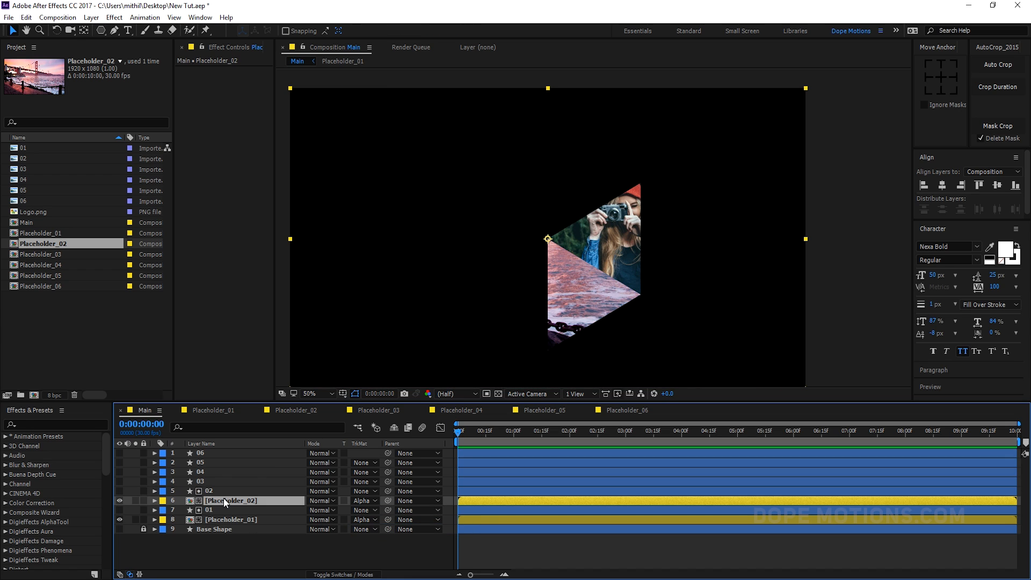
key(s)
click(338, 510)
text(4)
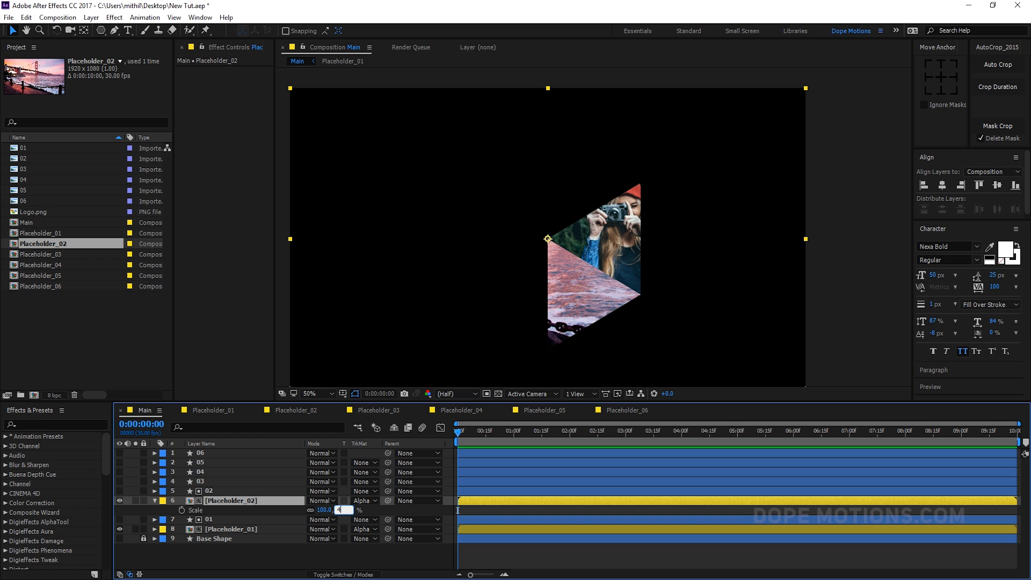
text(0)
click(307, 547)
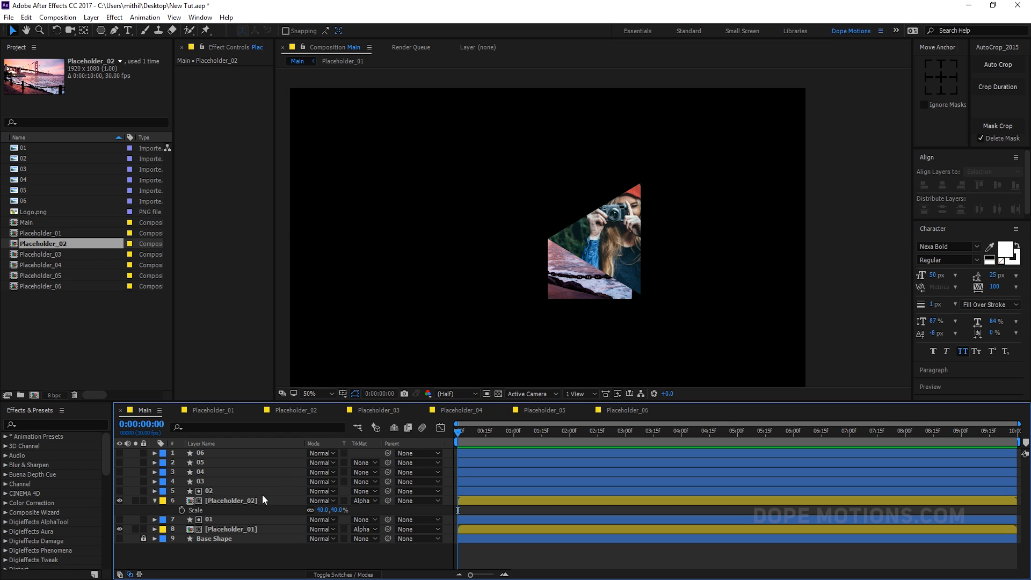
click(217, 501)
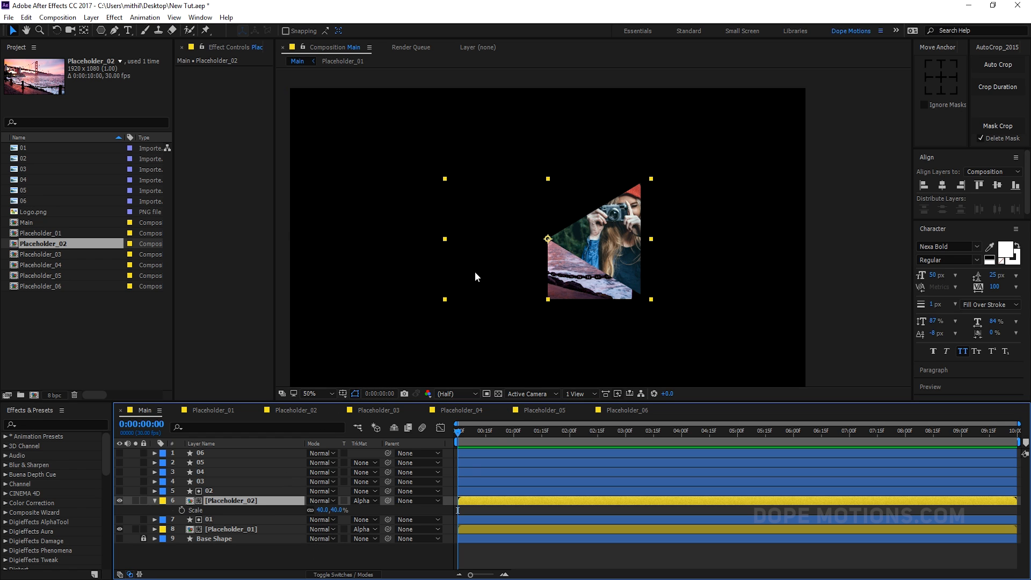
drag(476, 273, 476, 335)
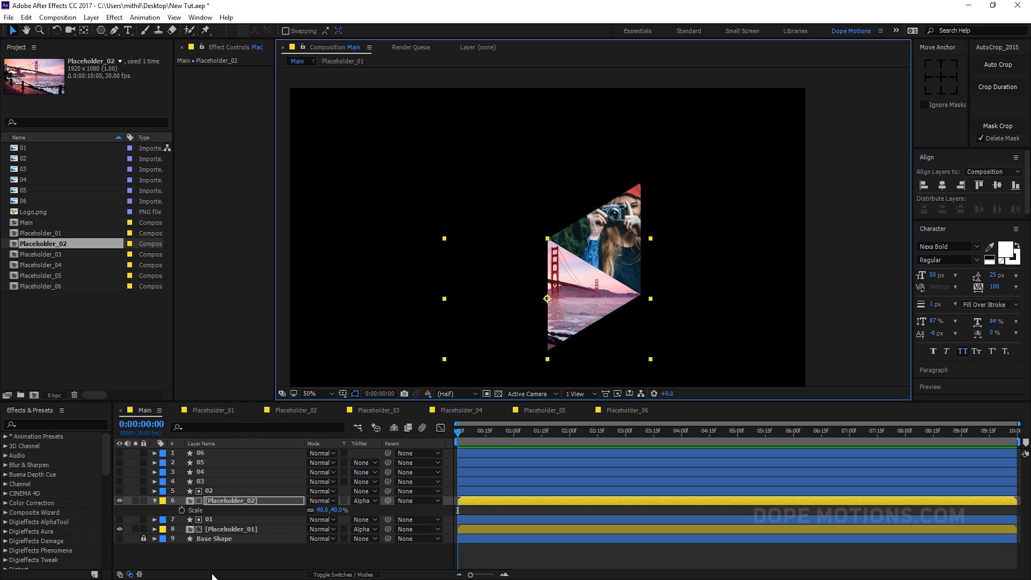
click(224, 554)
click(154, 501)
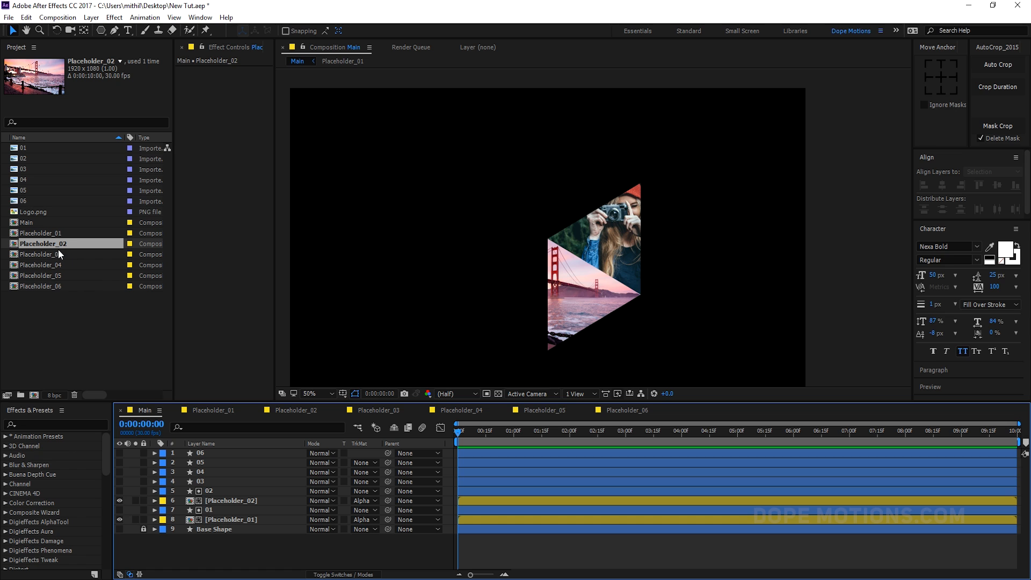
Step: Place Placeholder_03 directly below shape layer 03 in the Main composition and set its track matte to Alpha Matte "03"
drag(57, 254, 230, 485)
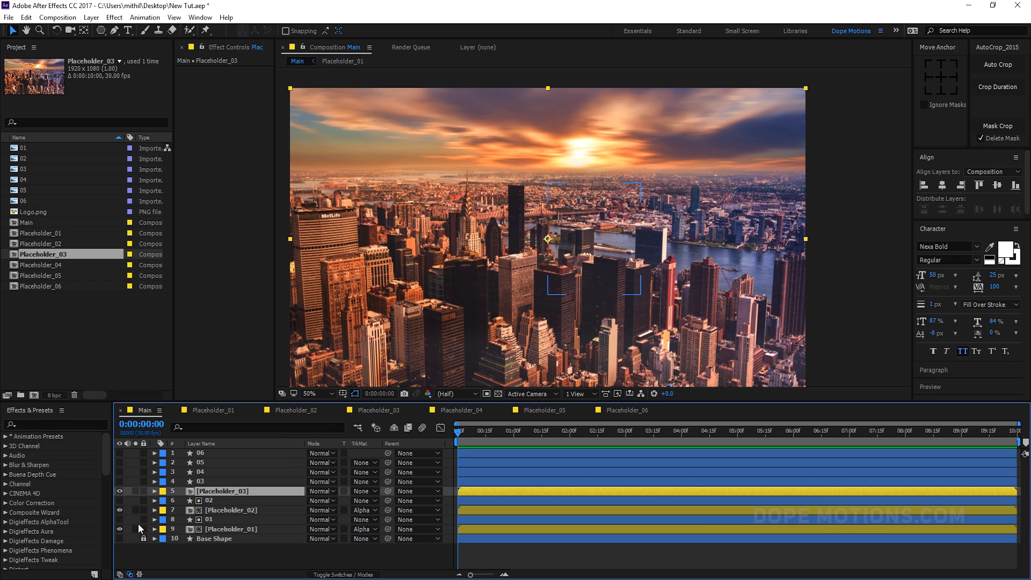
click(365, 493)
click(382, 517)
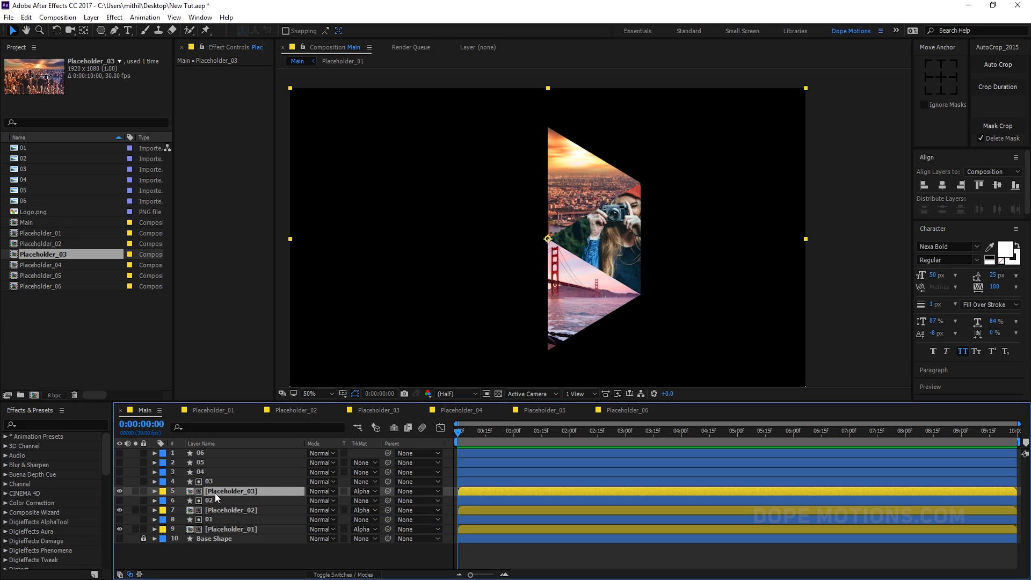
Step: Set the Placeholder_03 layer's scale to 30%
key(s)
click(339, 500)
text(3)
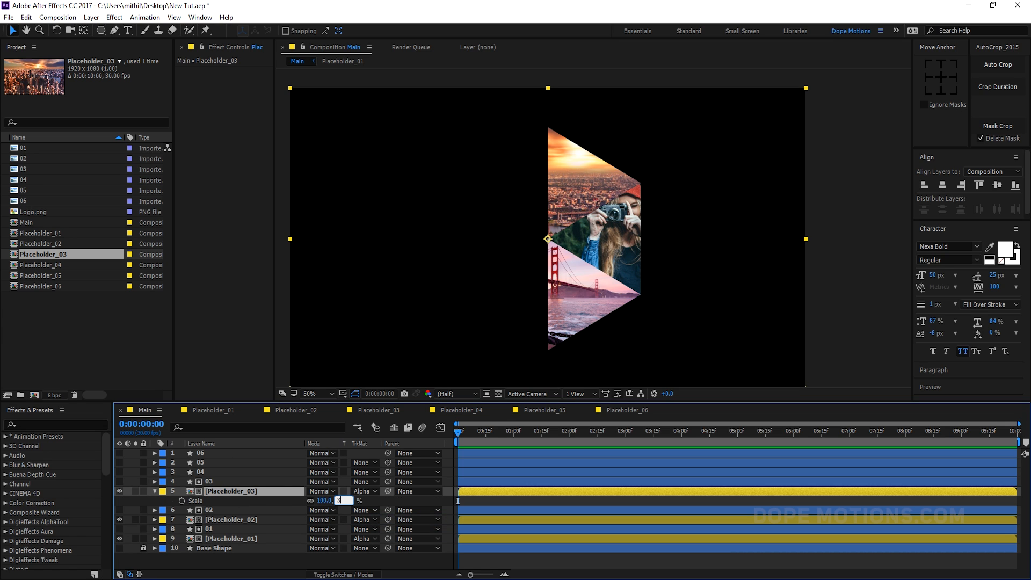
text(0)
click(317, 553)
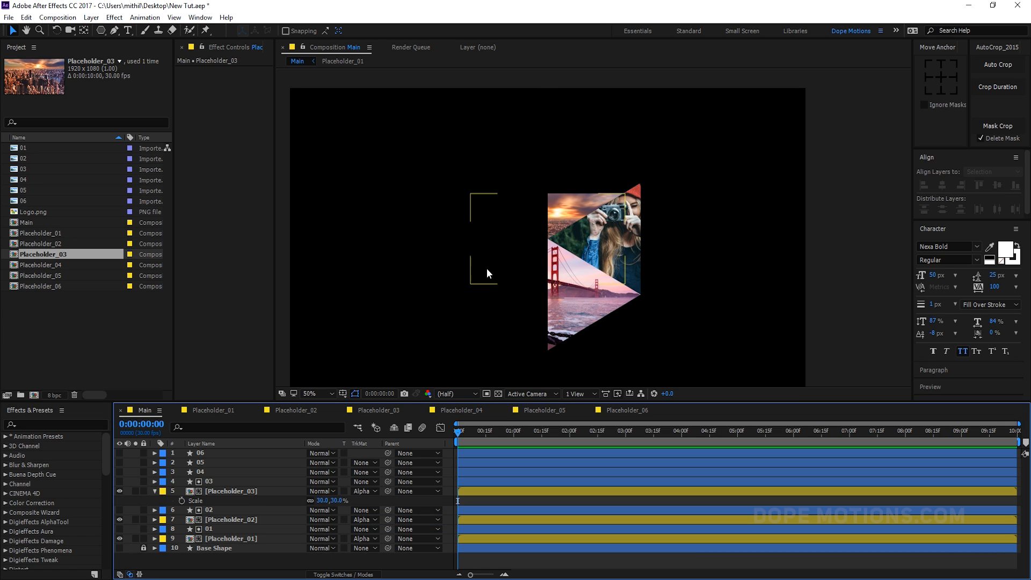
Step: Set the Placeholder_03 layer's scale to 40%, check it against the Placeholder_02 layer's scale, and collapse both layers' properties
click(341, 501)
text(40)
click(294, 558)
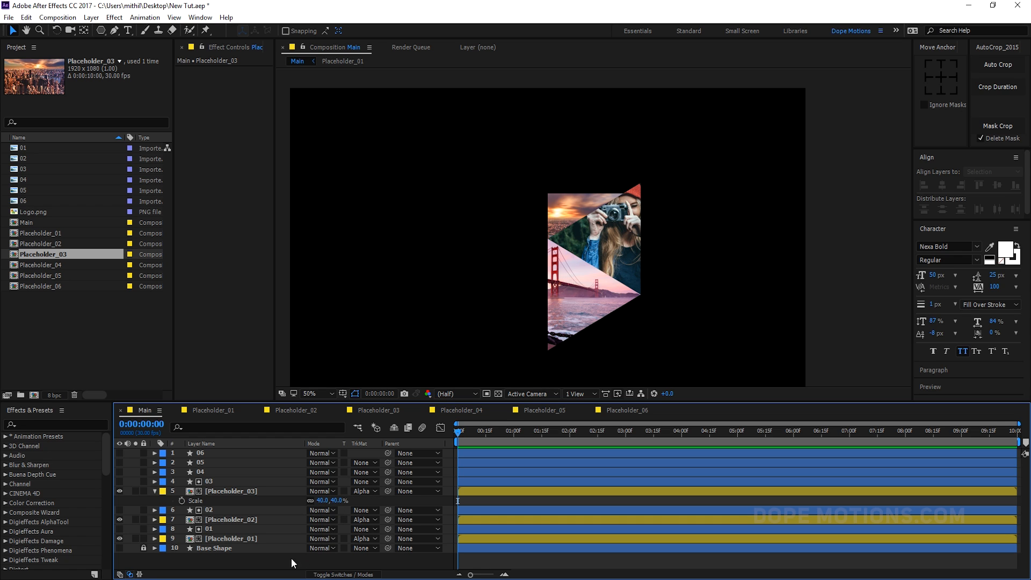
click(228, 517)
key(s)
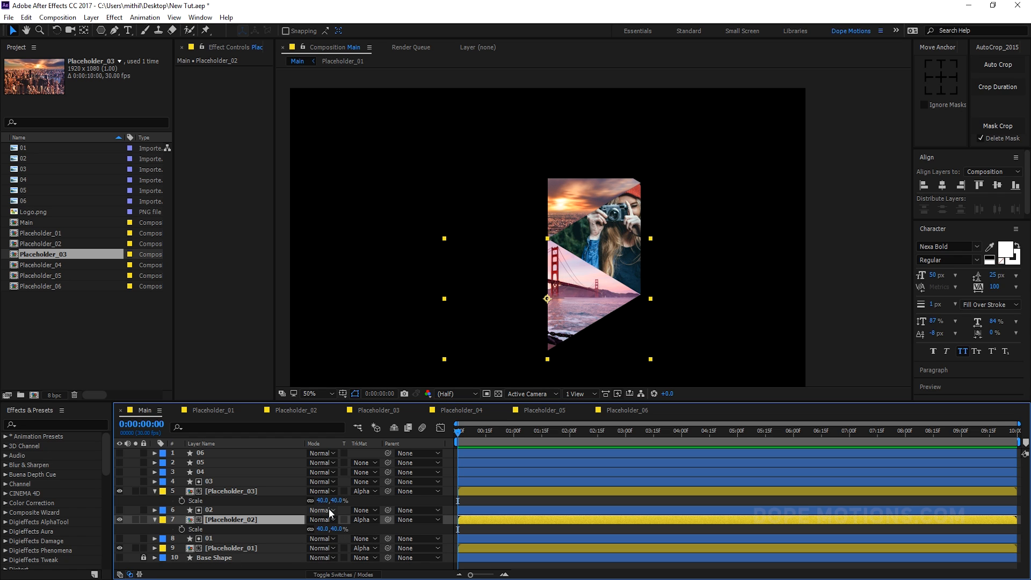
click(154, 521)
click(155, 492)
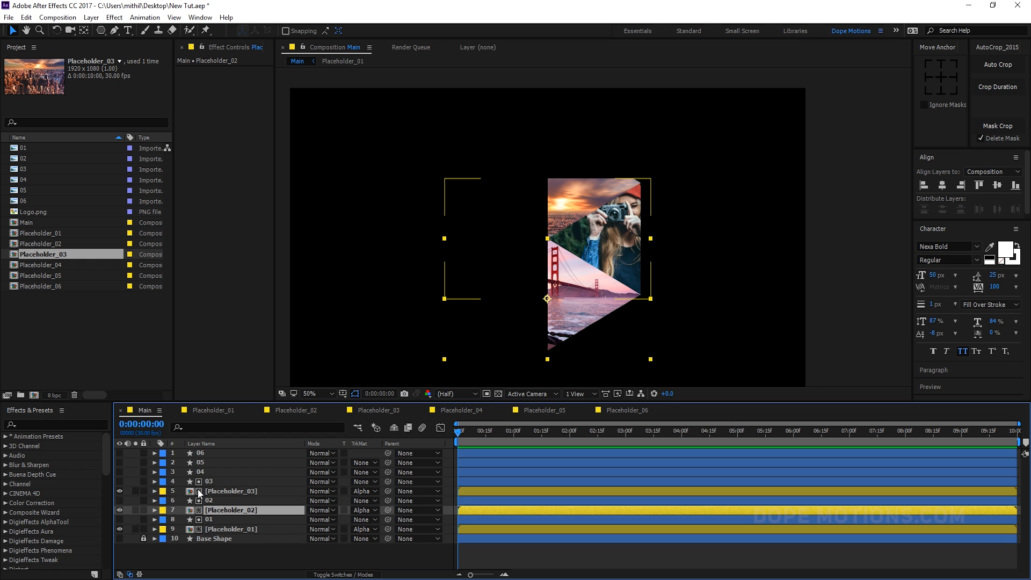
Step: Move the Placeholder_03 layer up and slightly right so the city photo fills the upper triangle
click(211, 493)
drag(485, 240, 495, 191)
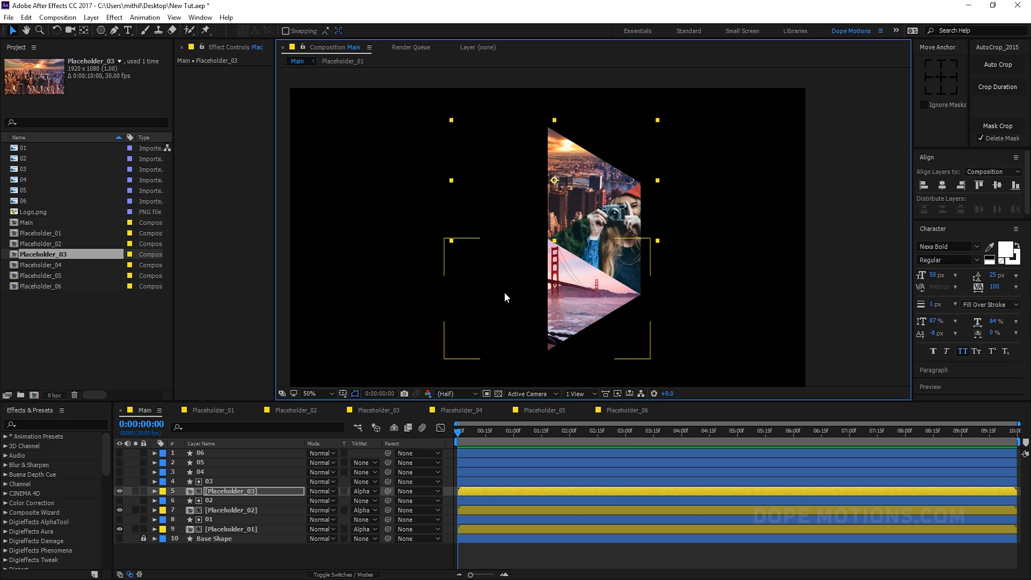
click(211, 560)
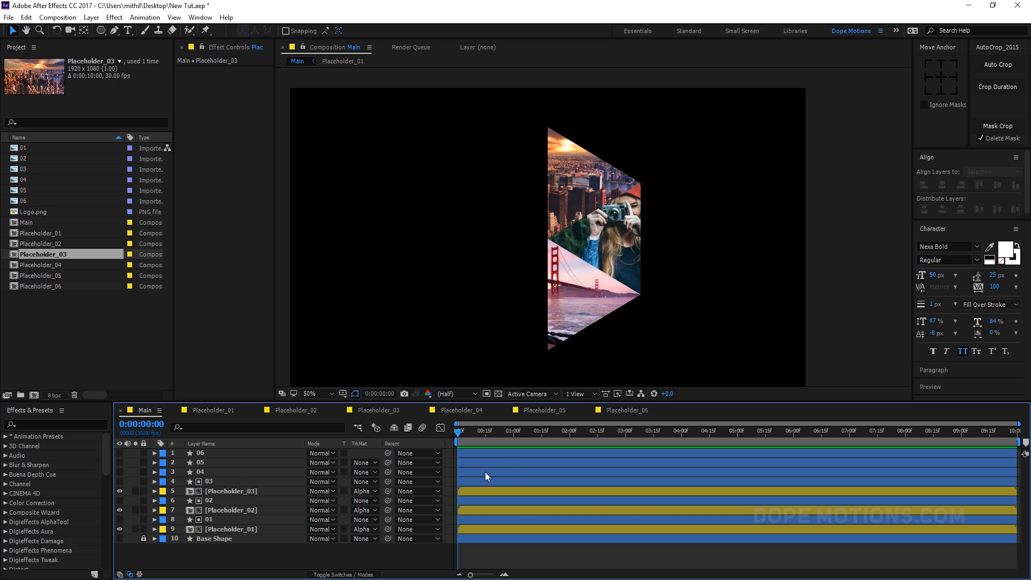
Step: Enlarge the timeline and add Position keyframes to the Placeholder_01 layer at 0:00 and 1:00 seconds, keeping the same position
drag(220, 400, 230, 337)
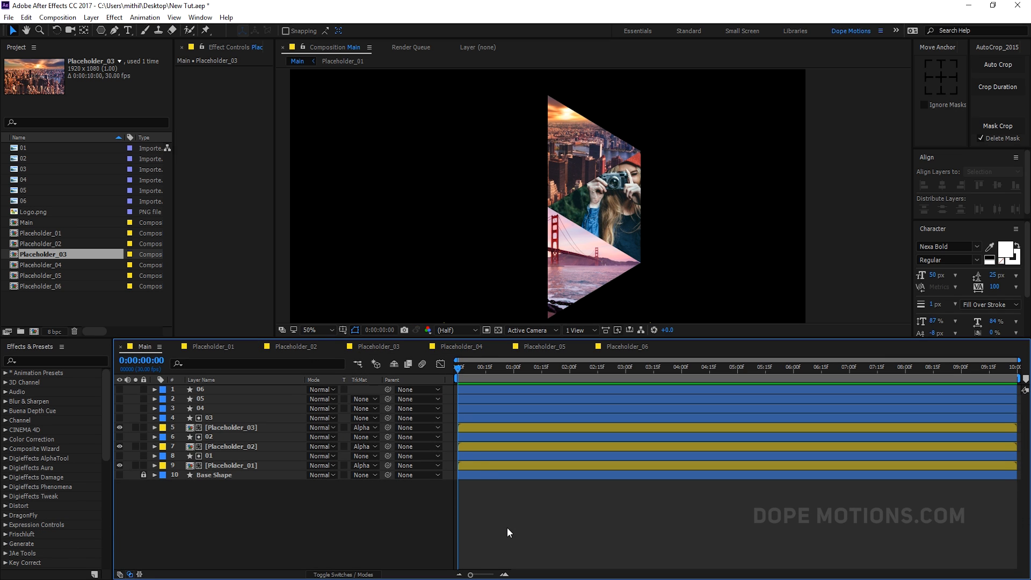
key(equal)
key(v)
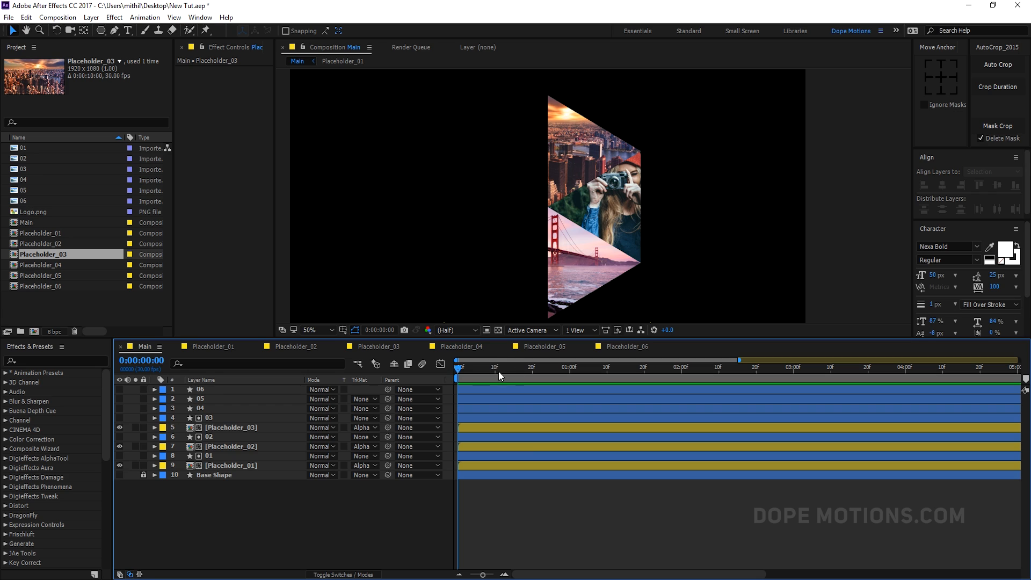
click(215, 466)
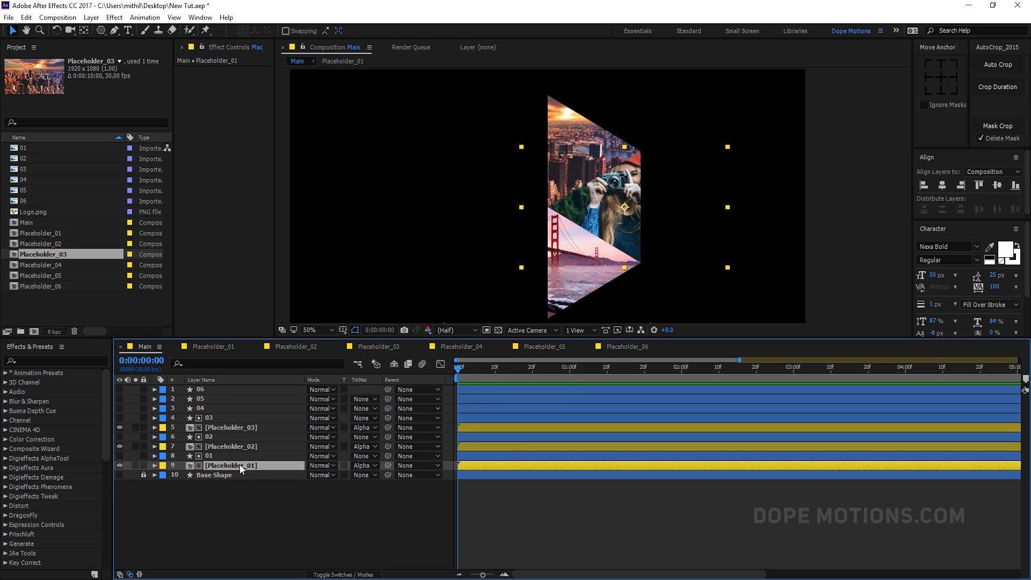
key(p)
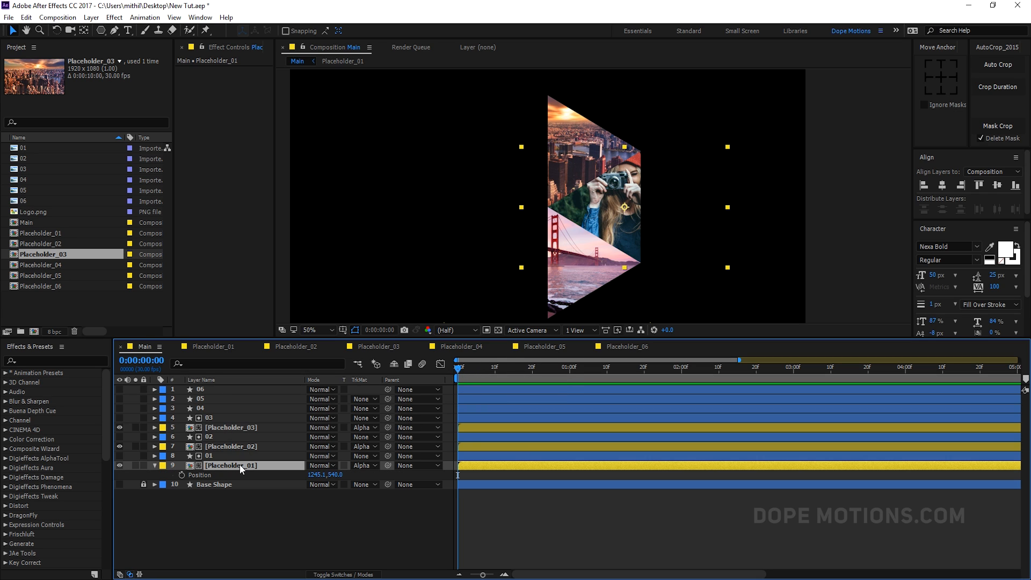
click(181, 475)
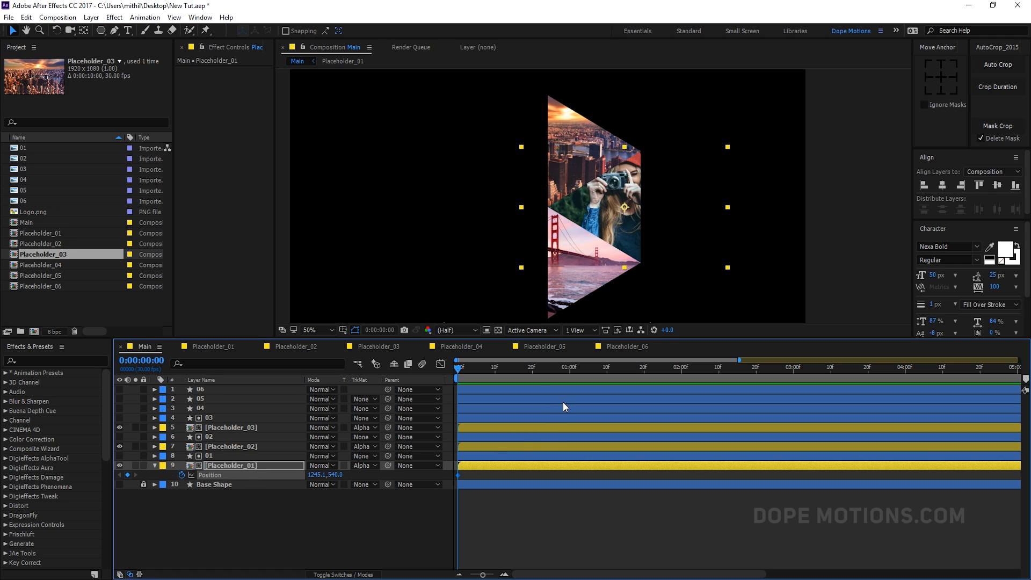
drag(566, 373, 571, 372)
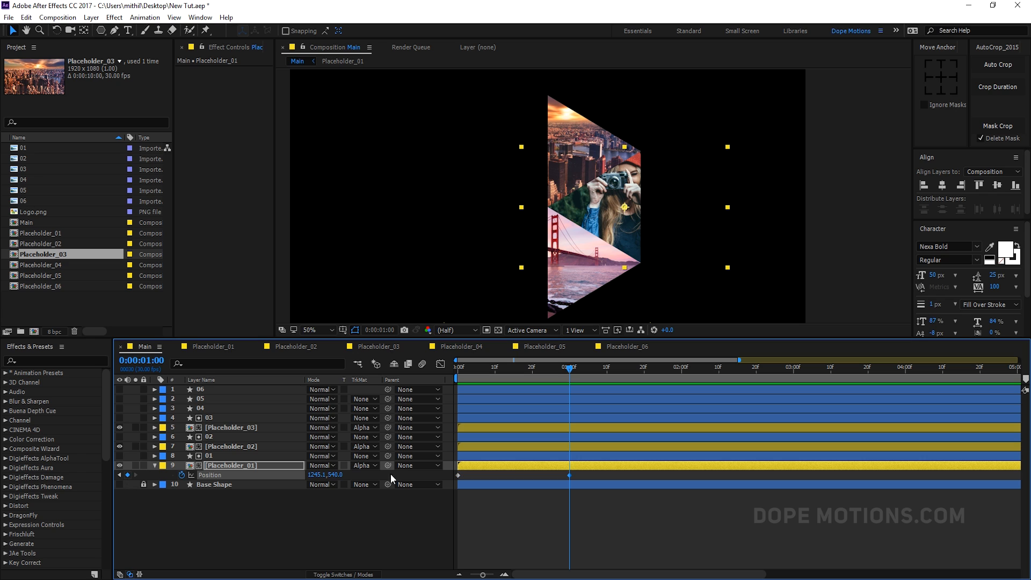
Step: At 0:00, move the Placeholder_01 layer horizontally right to about 1725, 540, outside its triangle, and preview the slide-in
drag(556, 369, 458, 368)
drag(599, 208, 729, 231)
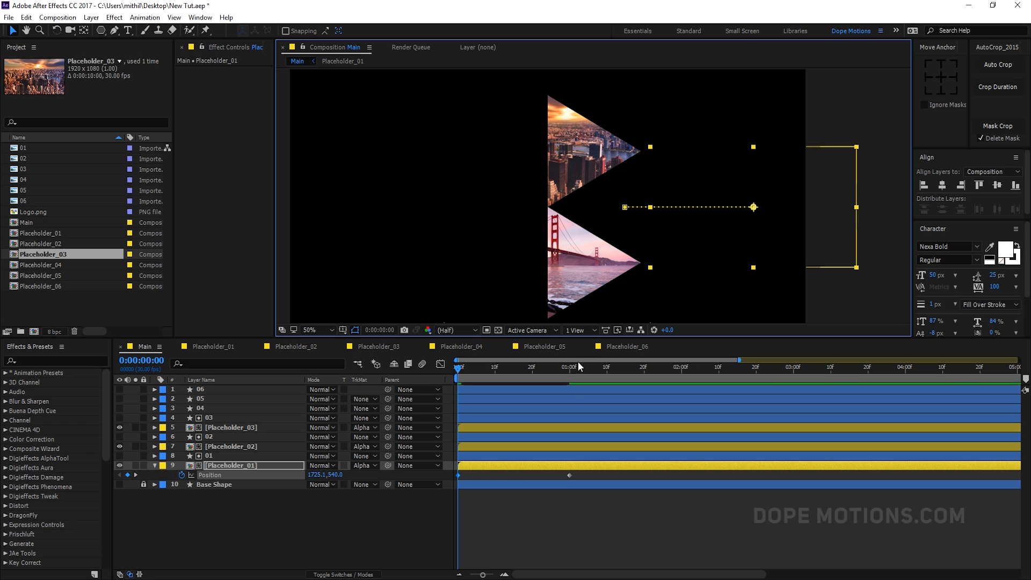
key(space)
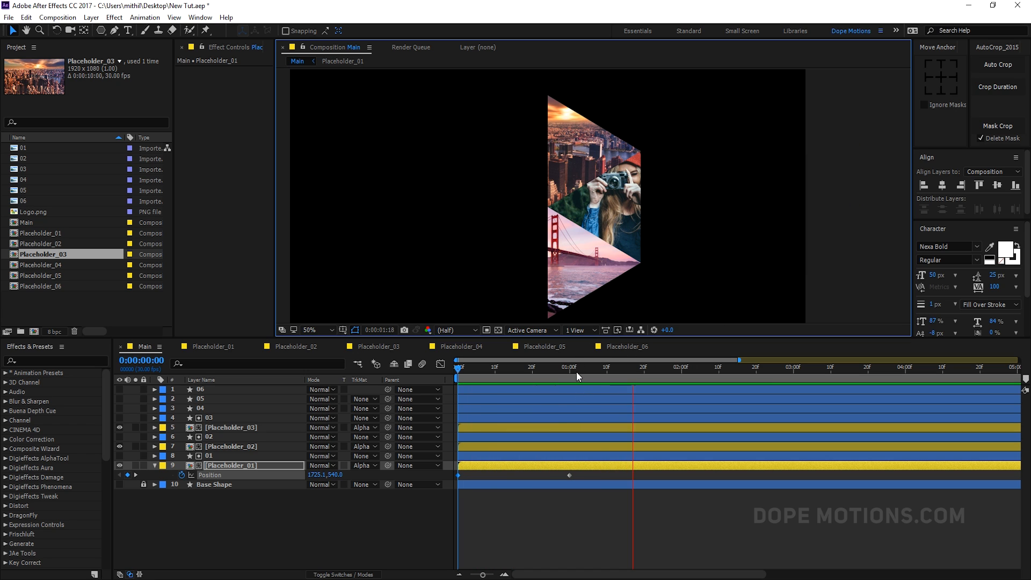
Step: Collapse the Placeholder_01 layer and add Position and Rotation keyframes to the Placeholder_02 layer at 0:20
drag(578, 371, 532, 368)
click(166, 517)
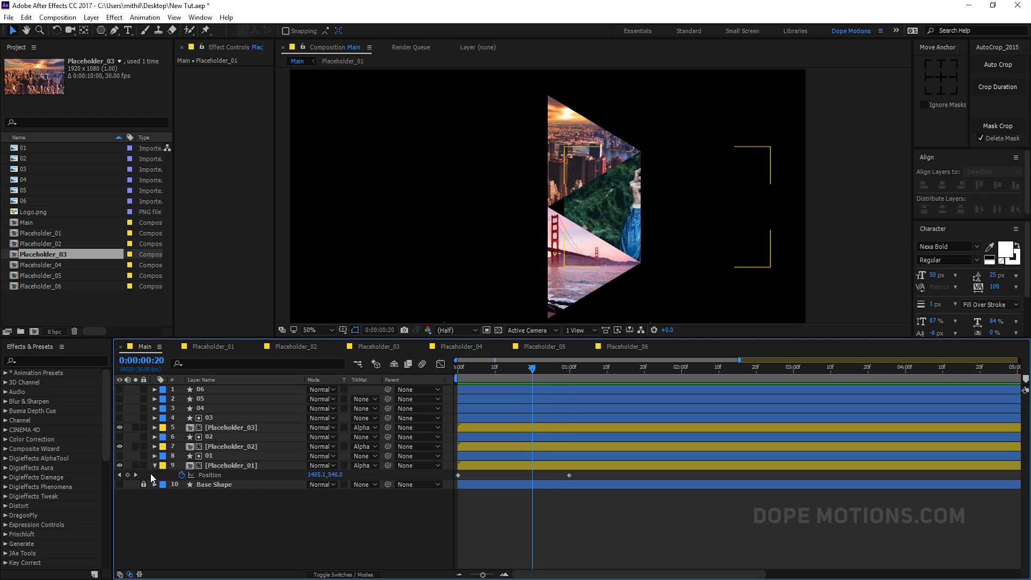
click(155, 465)
click(237, 446)
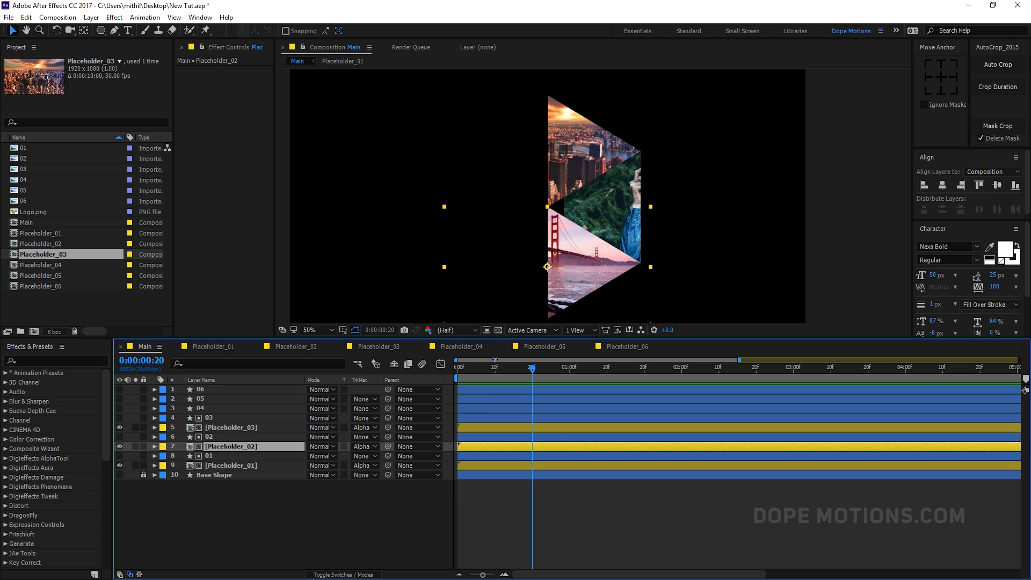
key(p)
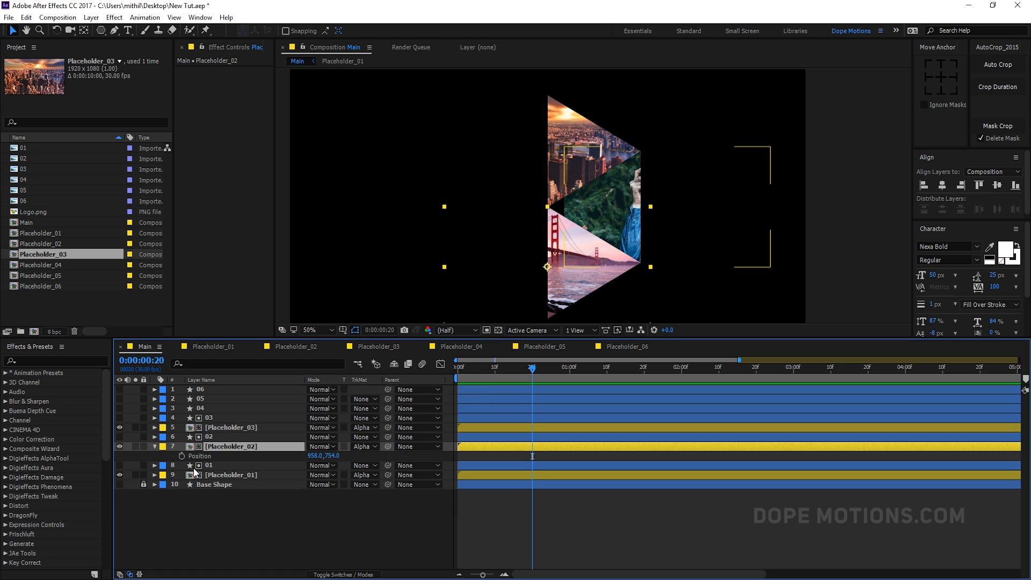
click(214, 450)
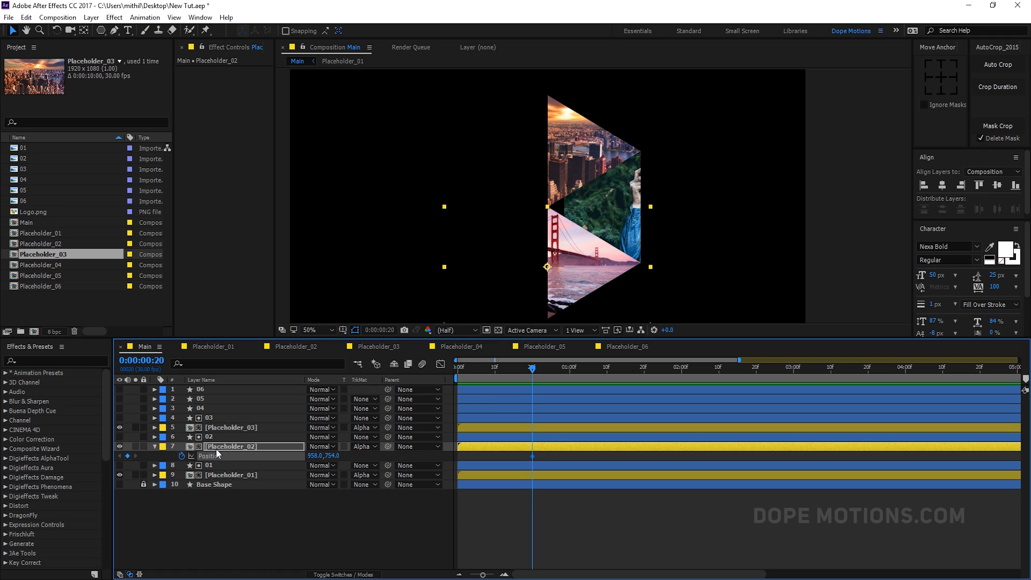
key(r)
click(182, 456)
click(233, 446)
key(alt+shift+p)
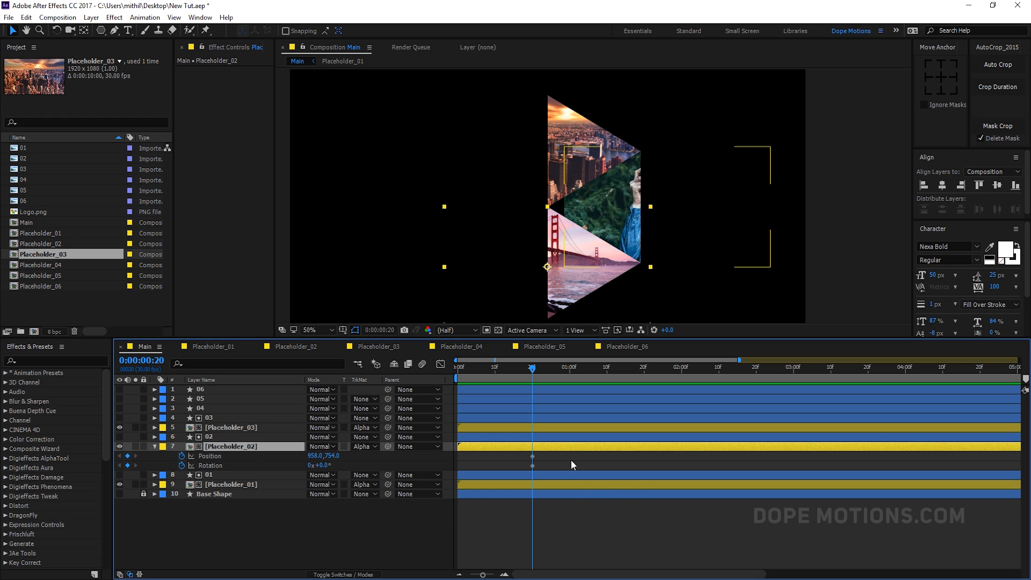
Step: Add Position and Rotation keyframes with unchanged values to the Placeholder_02 layer at 1:20
drag(530, 376, 644, 378)
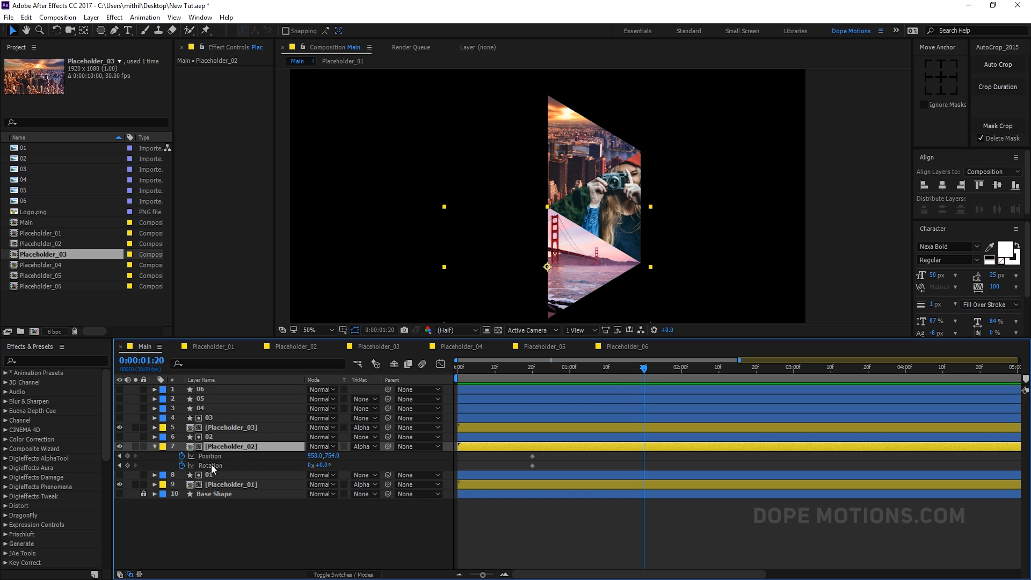
click(127, 456)
click(127, 465)
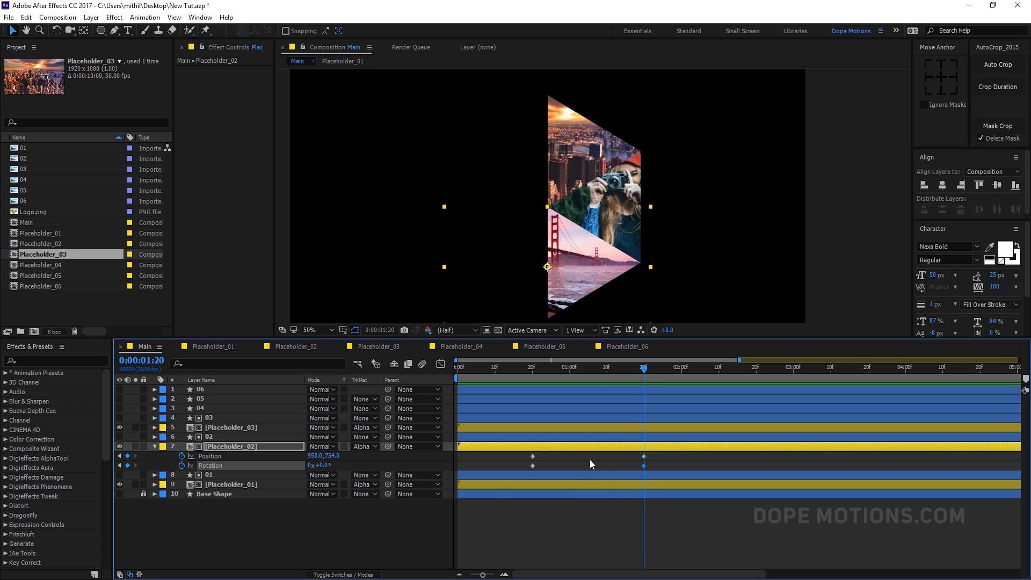
Step: At 0:20, move the Placeholder_02 layer up and right to about 1228, 500 and set its rotation to 30°
drag(643, 368, 532, 372)
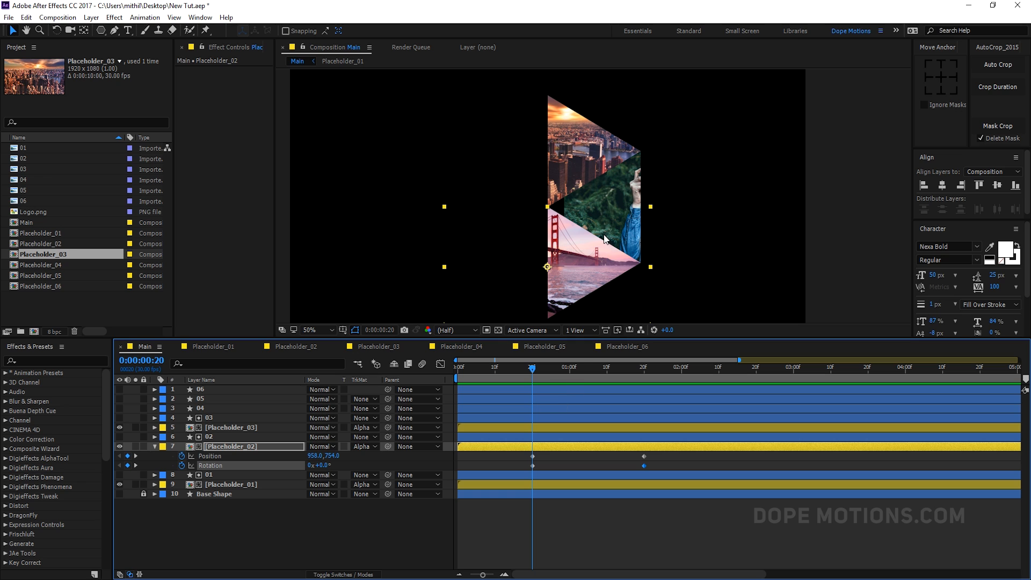
drag(578, 251, 653, 184)
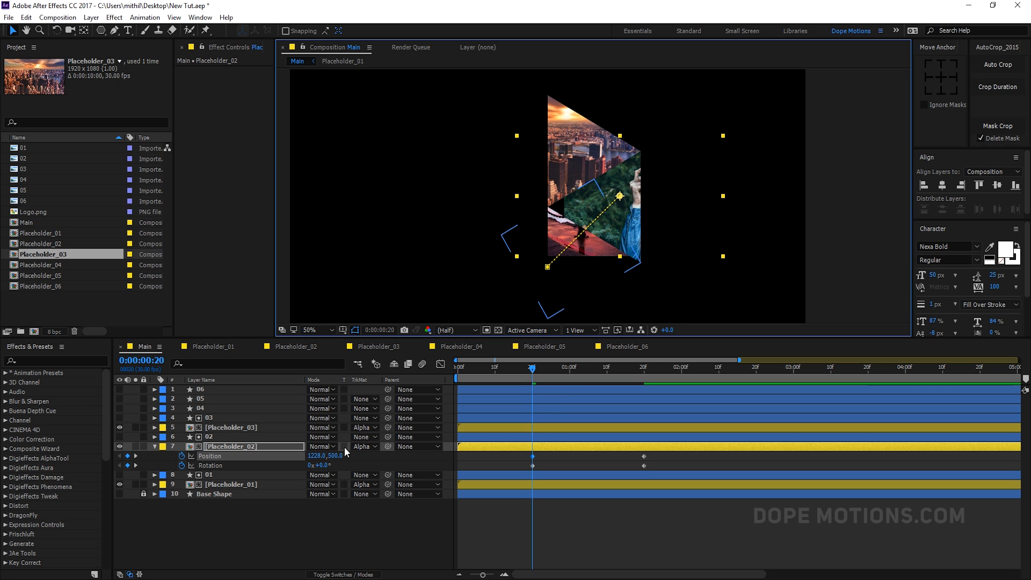
drag(324, 467, 335, 478)
click(328, 465)
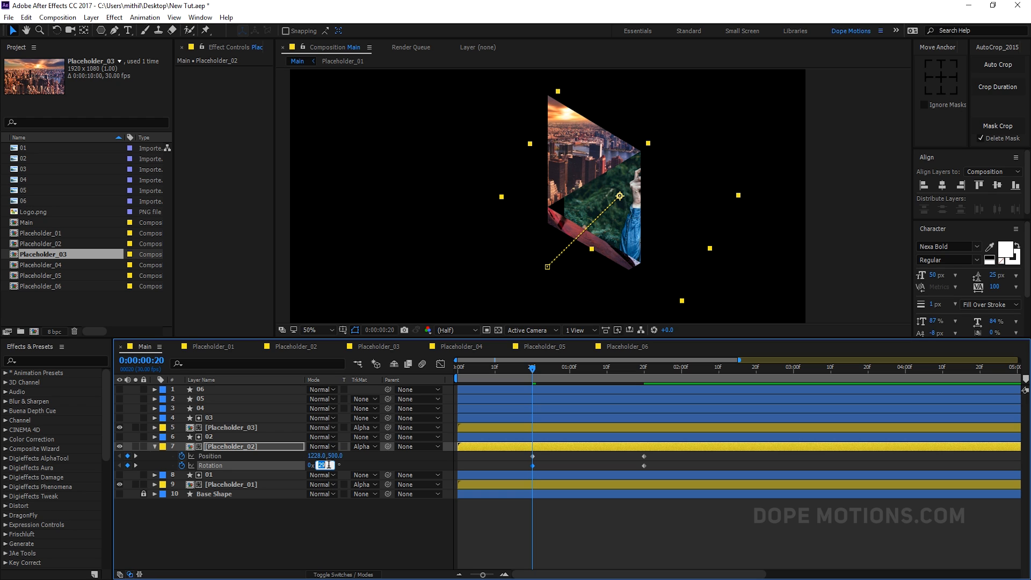
text(30)
click(325, 511)
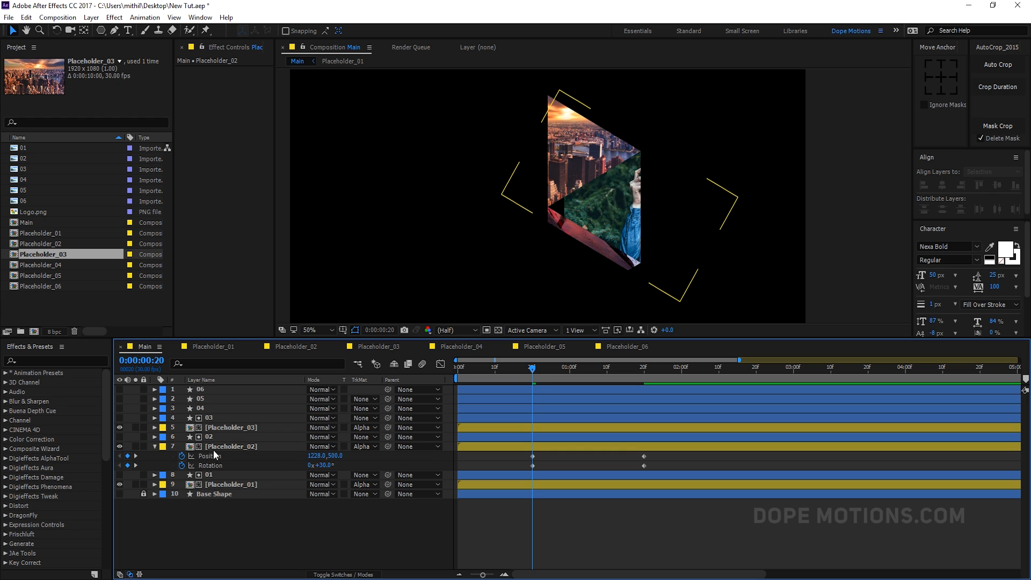
Step: Move the Placeholder_02 layer further up to about 1234, 430 so it clears its triangle, check the motion, and collapse its properties
click(219, 450)
drag(621, 240, 621, 219)
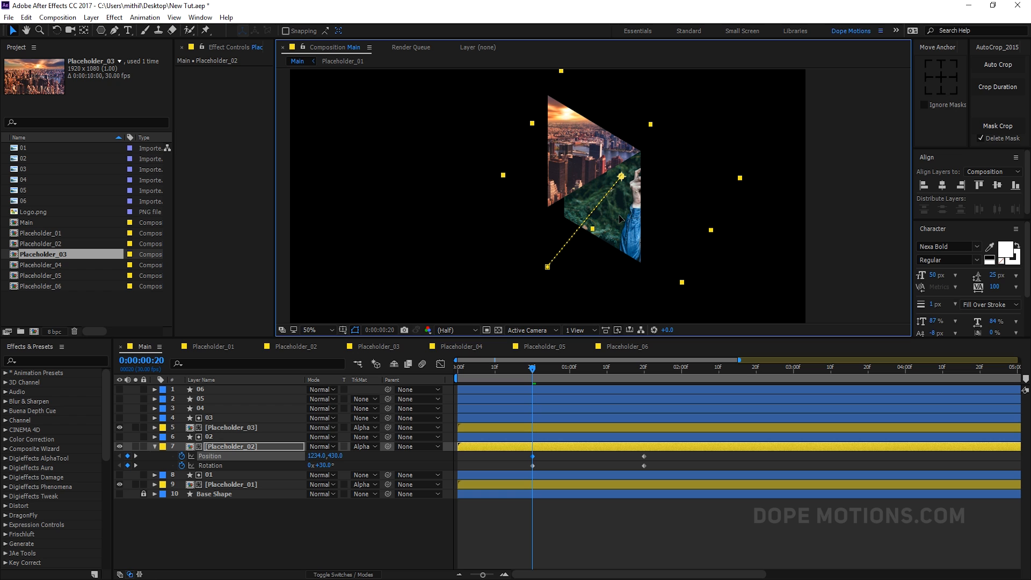
drag(534, 366, 534, 391)
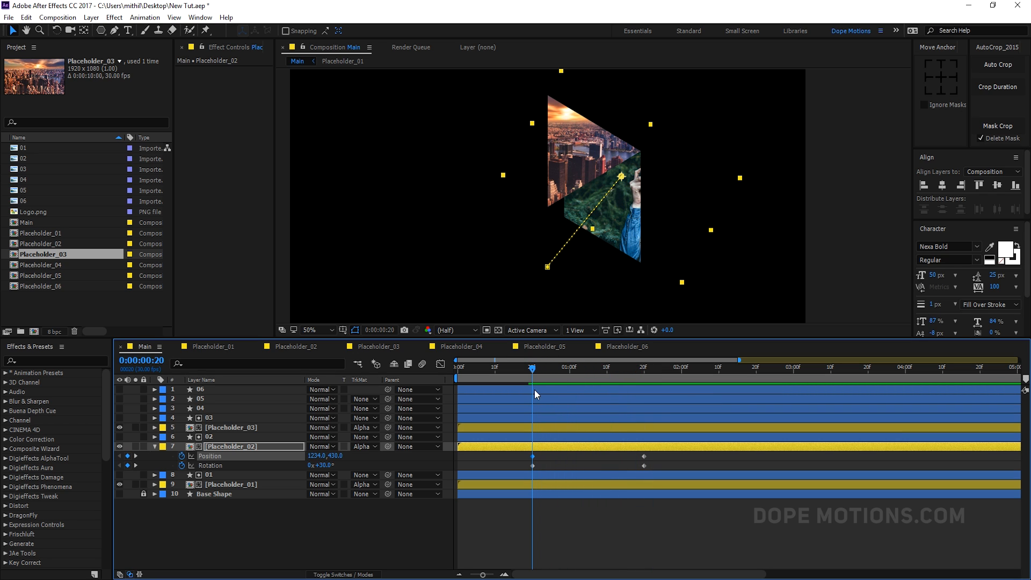
click(154, 446)
Step: Add Position and Rotation keyframes to the Placeholder_03 layer at 0:20
click(235, 429)
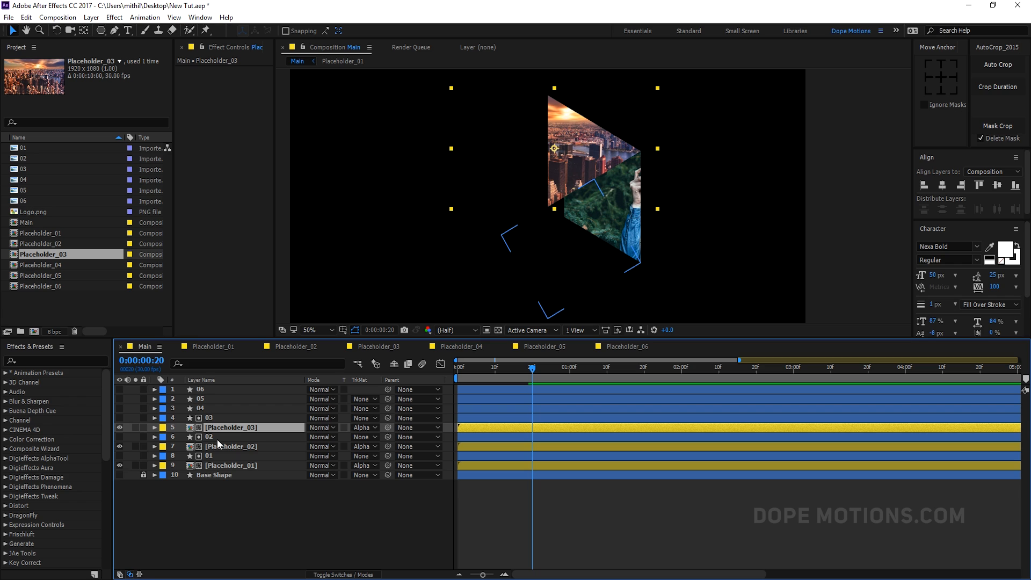
key(p)
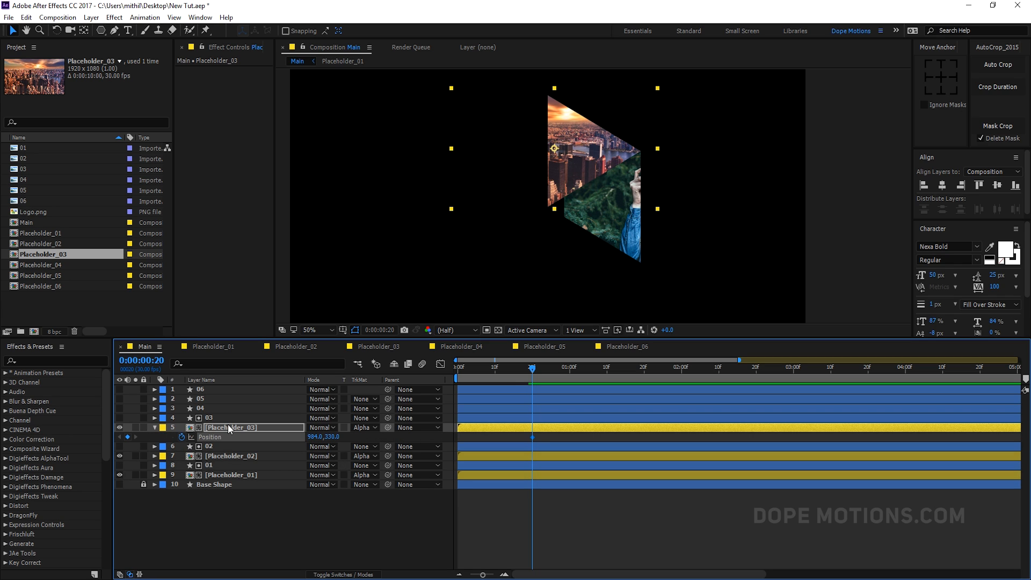
key(r)
click(182, 437)
key(alt+shift+p)
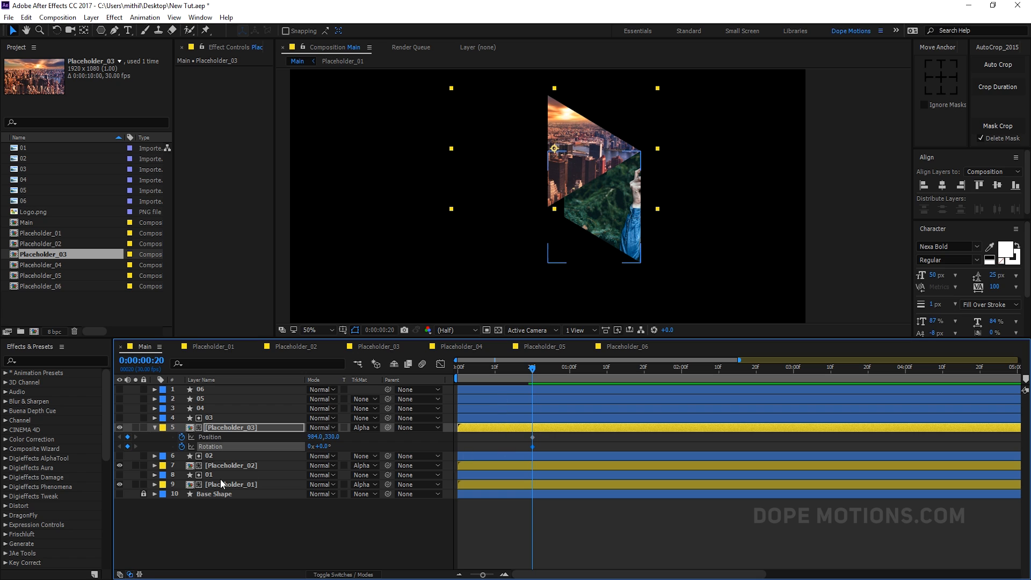
Step: Reveal the Placeholder_02 layer's keyframes and add matching Position and Rotation keyframes to the Placeholder_03 layer at 1:20
click(225, 466)
key(u)
click(635, 369)
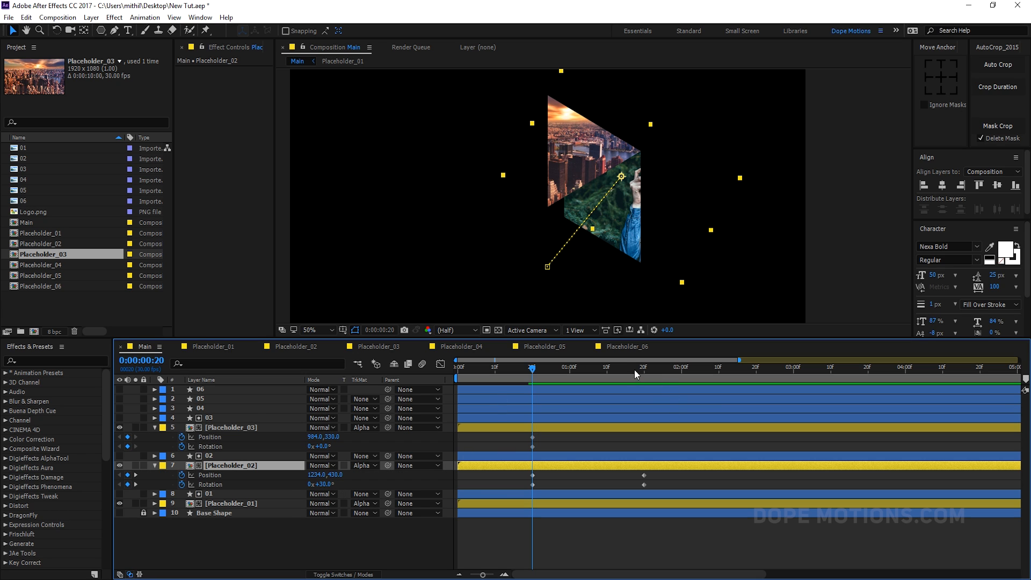
drag(637, 368, 644, 368)
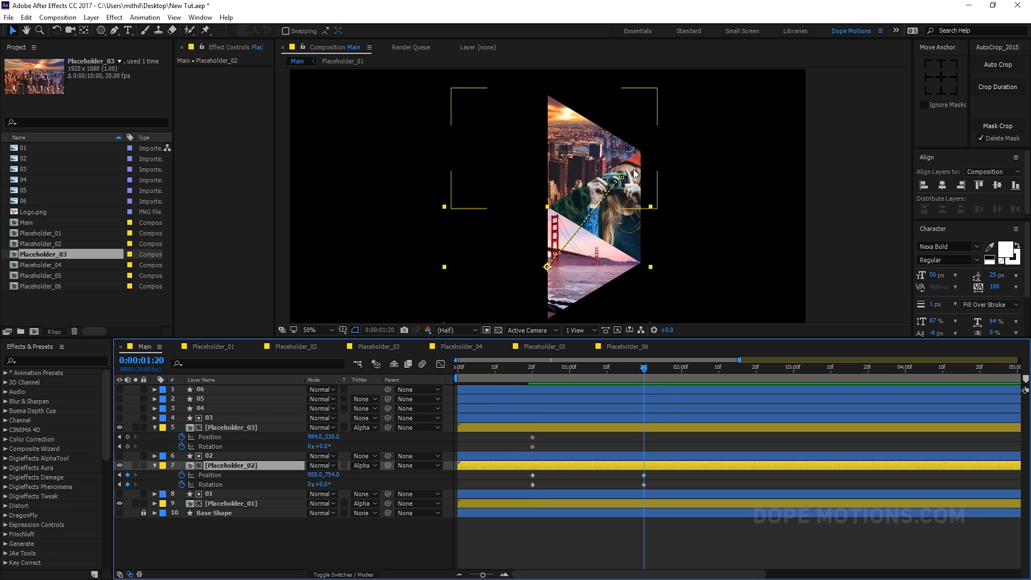
click(127, 437)
click(128, 447)
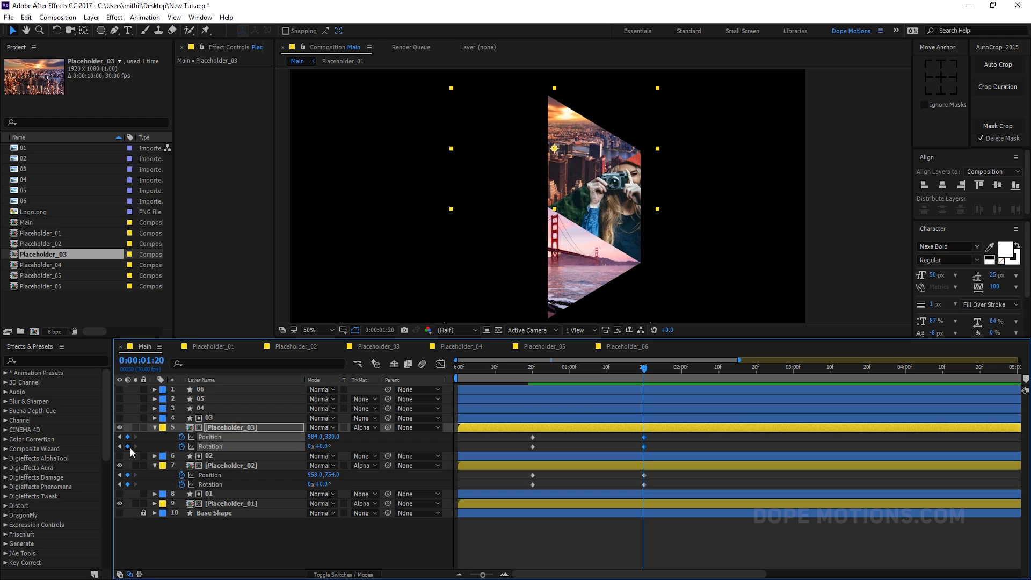
Step: At 0:20, set the Placeholder_03 layer's rotation to -30° and move it down and right to about 1192, 672
drag(537, 369, 530, 369)
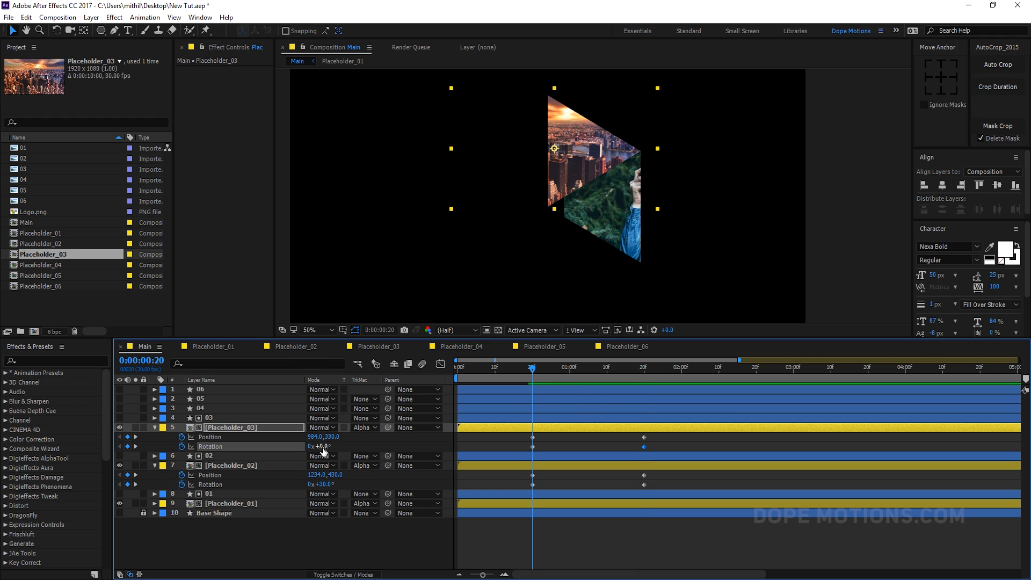
text(-30)
click(331, 524)
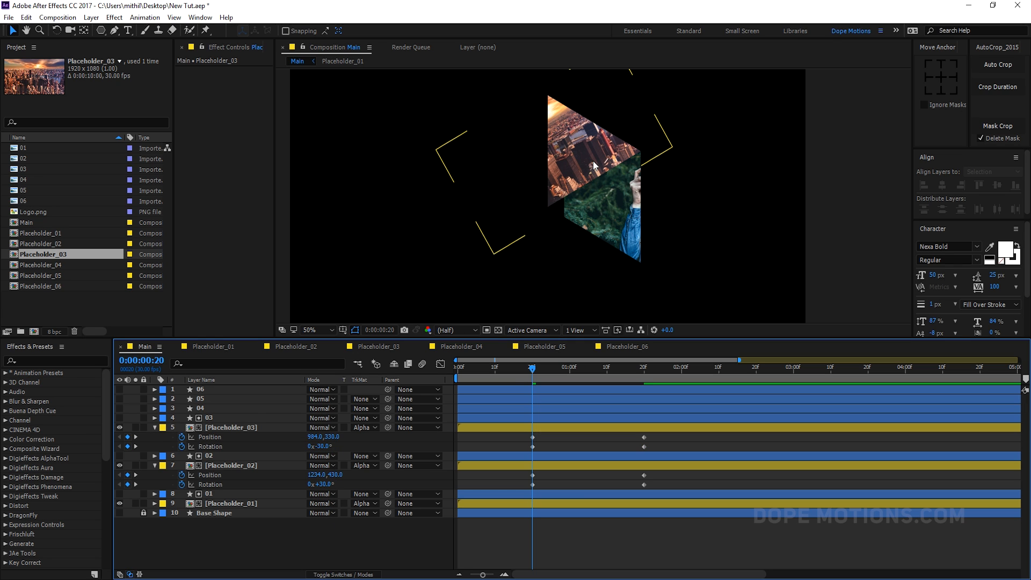
drag(521, 155, 575, 255)
click(595, 533)
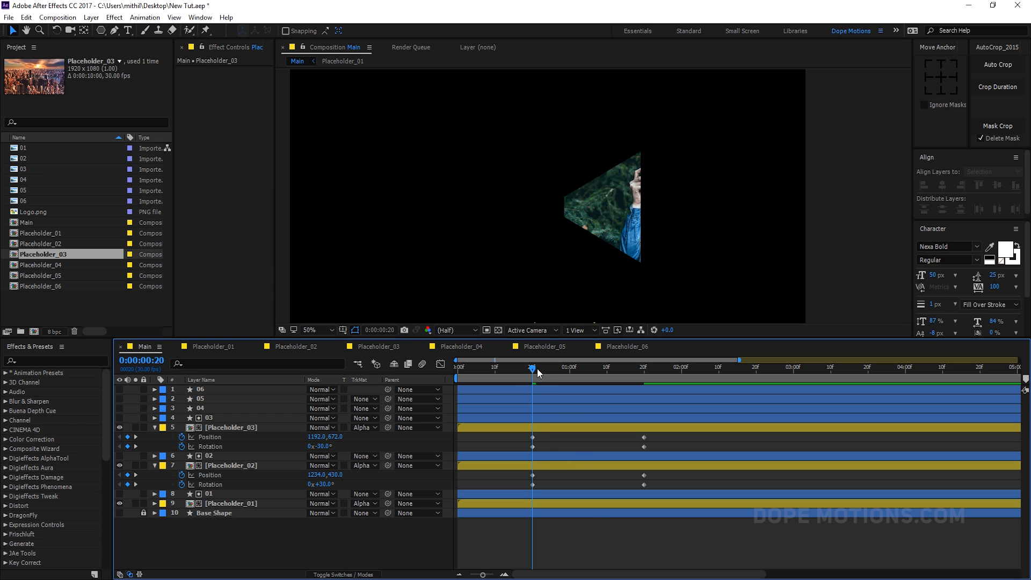
Step: Shift all Placeholder_02 and Placeholder_03 keyframes to start at 1:00, check the motion, and collapse both layers
drag(537, 368, 569, 404)
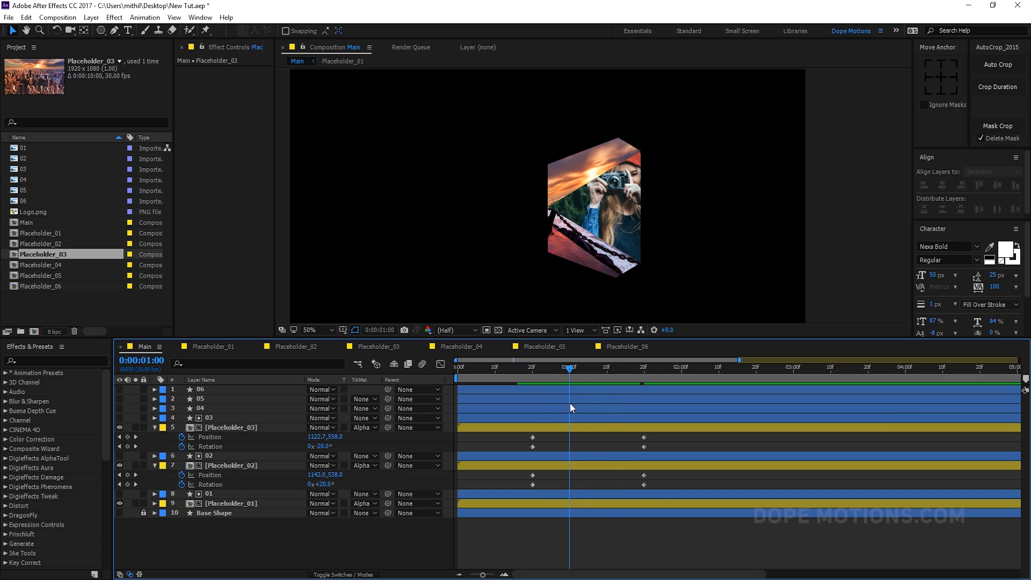
drag(524, 433, 673, 491)
drag(643, 438, 681, 442)
click(553, 526)
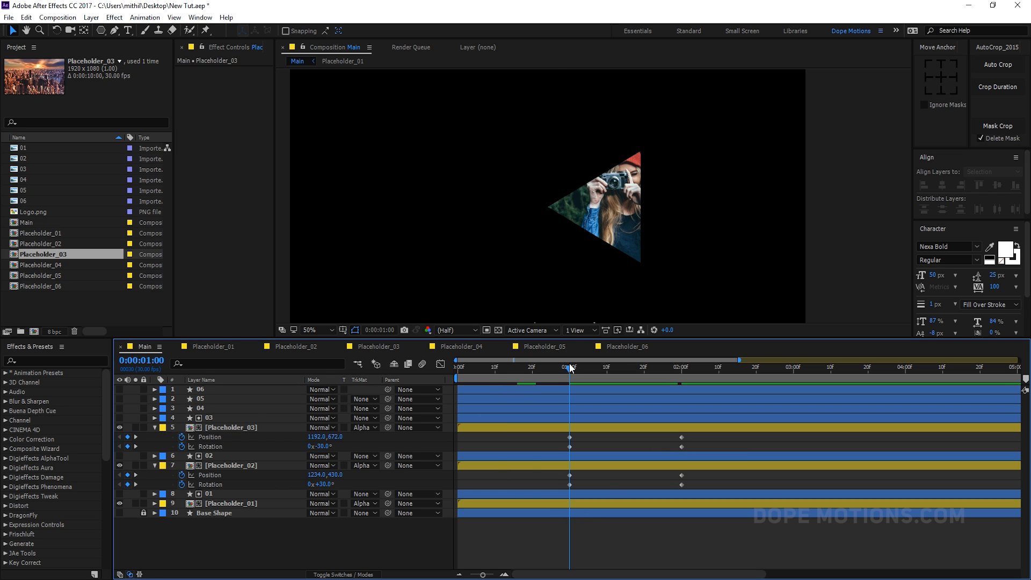
drag(569, 363, 693, 420)
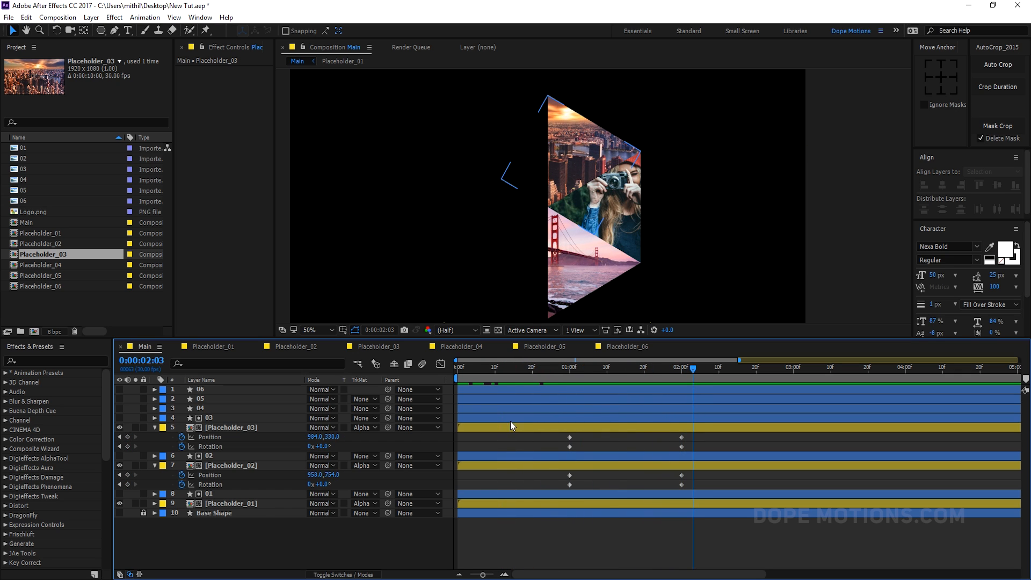
click(155, 428)
click(155, 447)
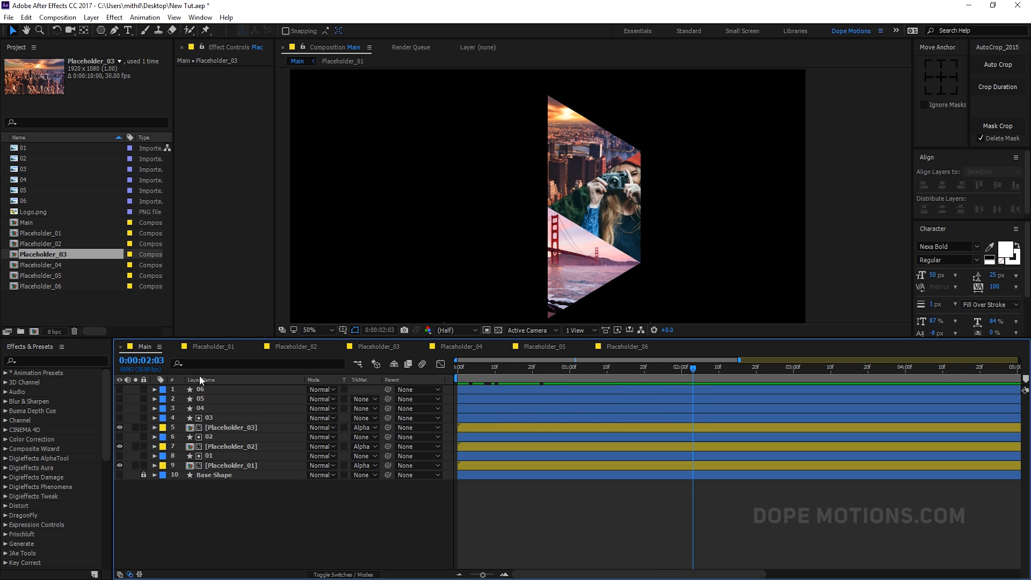
Step: Add the Placeholder_04 composition directly below shape layer 04 and set its track matte to Alpha Matte
drag(50, 266, 231, 414)
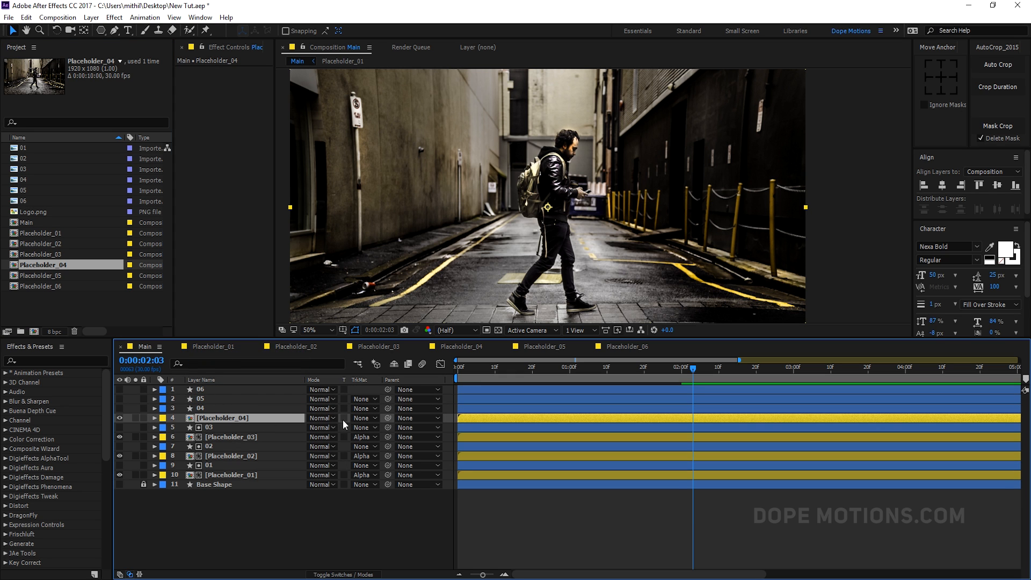
click(358, 418)
click(393, 449)
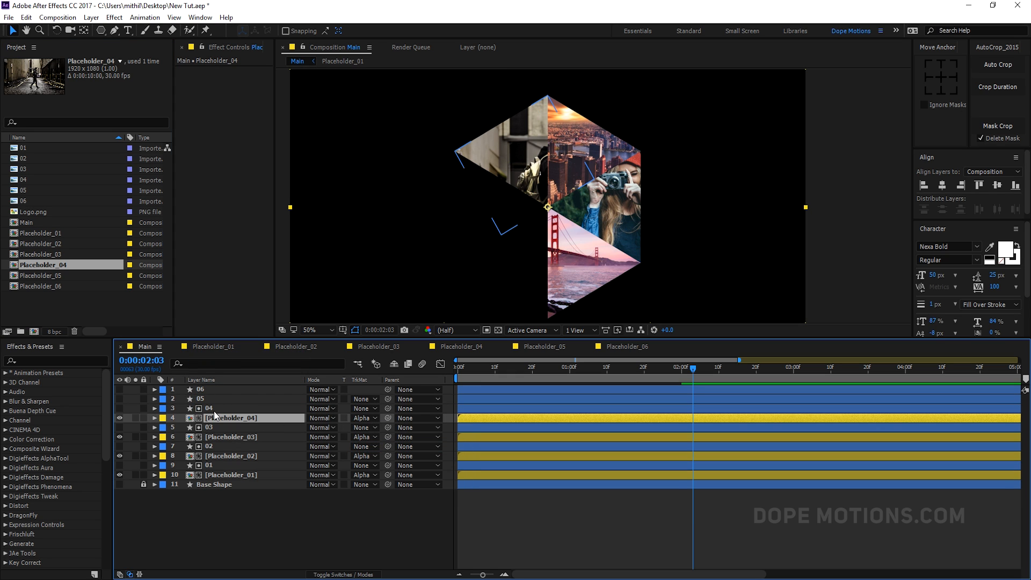
Step: Scale the Placeholder_04 layer to 40%, move it up and left so the walking man fills the upper-left triangle, and collapse it
key(s)
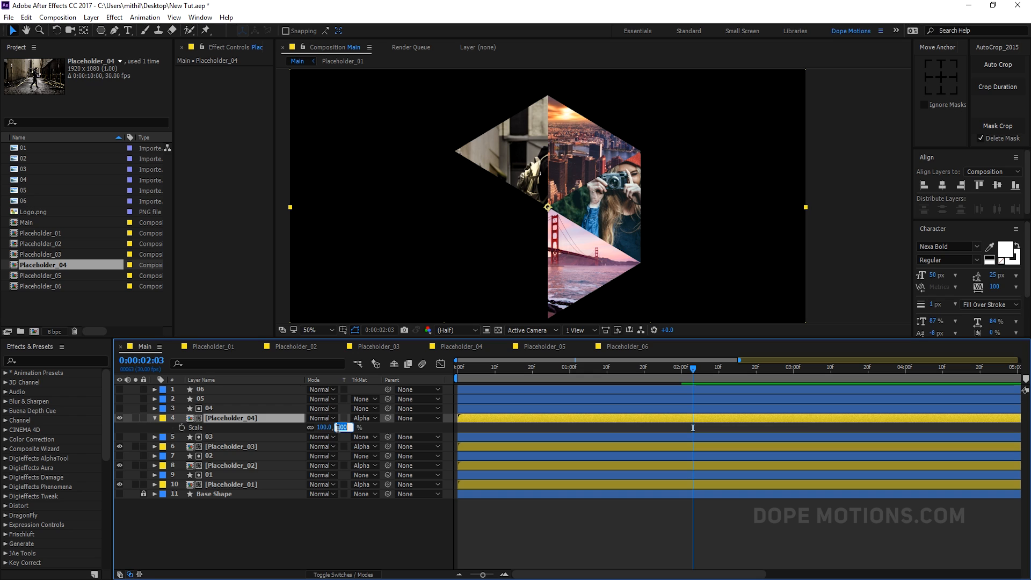
text(40)
click(279, 517)
click(225, 419)
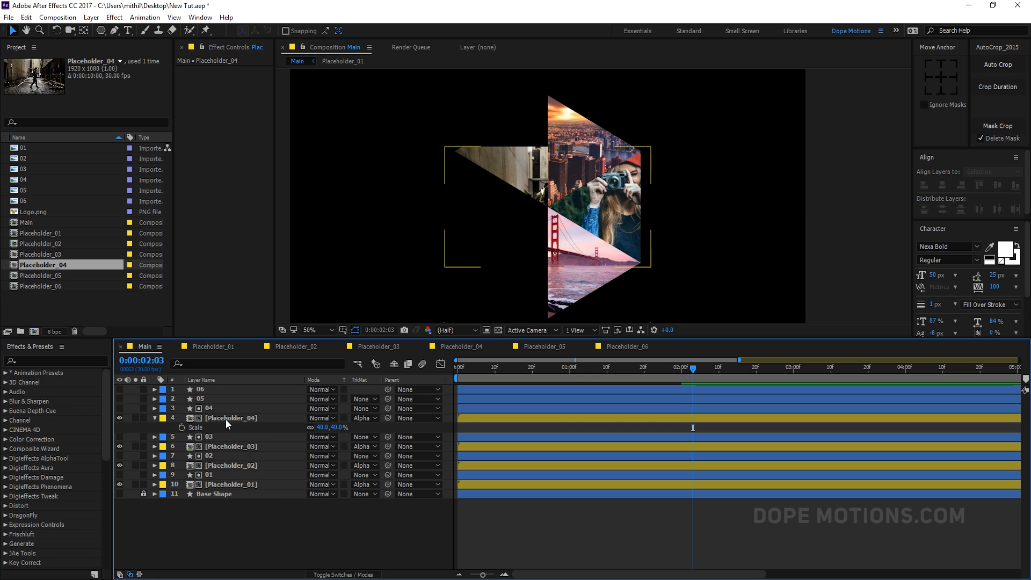
drag(535, 172, 508, 109)
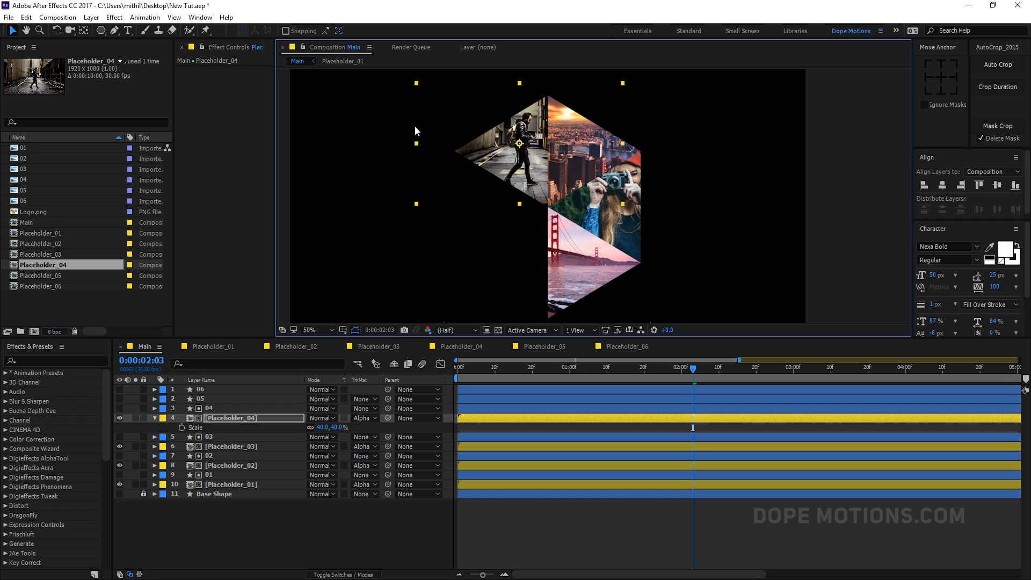
click(155, 417)
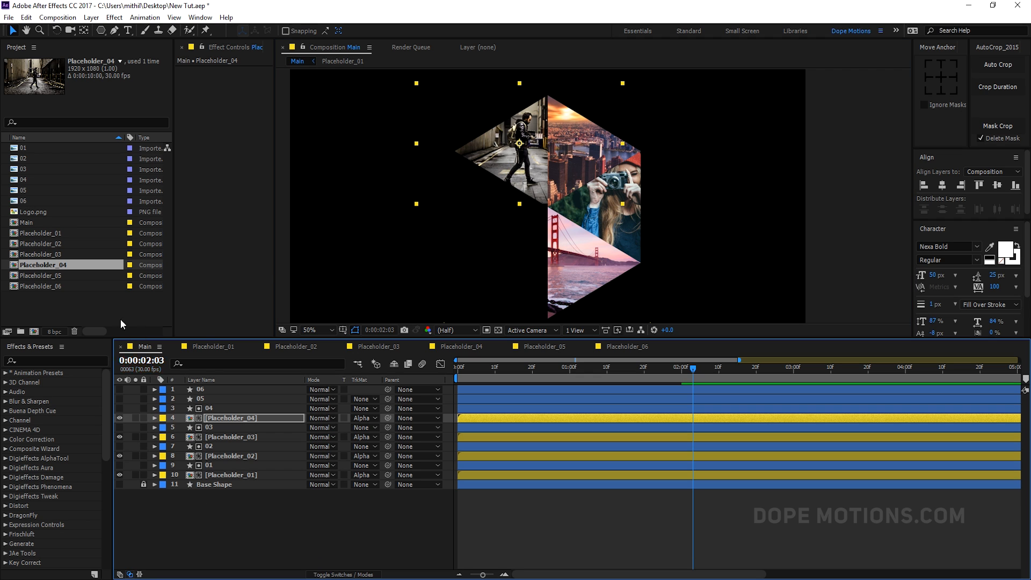
Step: Add the Placeholder_05 composition directly below shape layer 05 and set its track matte to Alpha Matte
click(51, 275)
drag(50, 276, 215, 404)
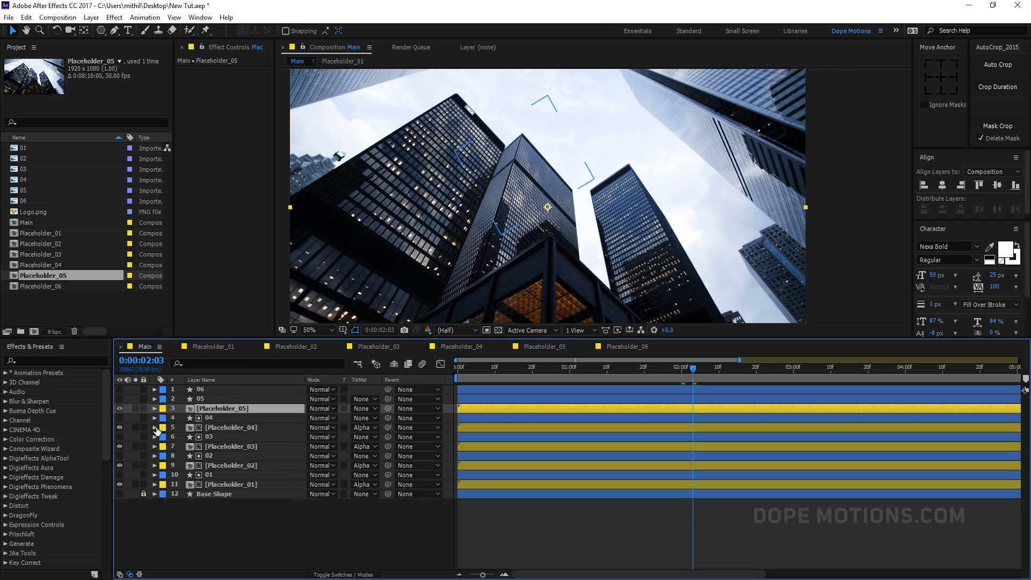
click(372, 408)
click(384, 437)
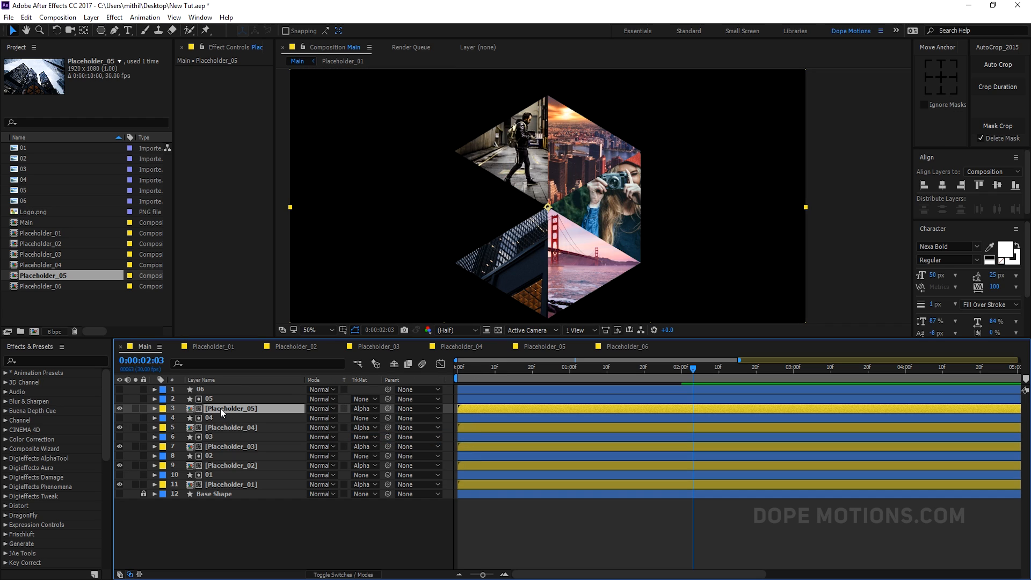
Step: Scale the Placeholder_05 layer to 40%, move it down and left to about 838, 724 over the lower-left triangle, and collapse it
key(s)
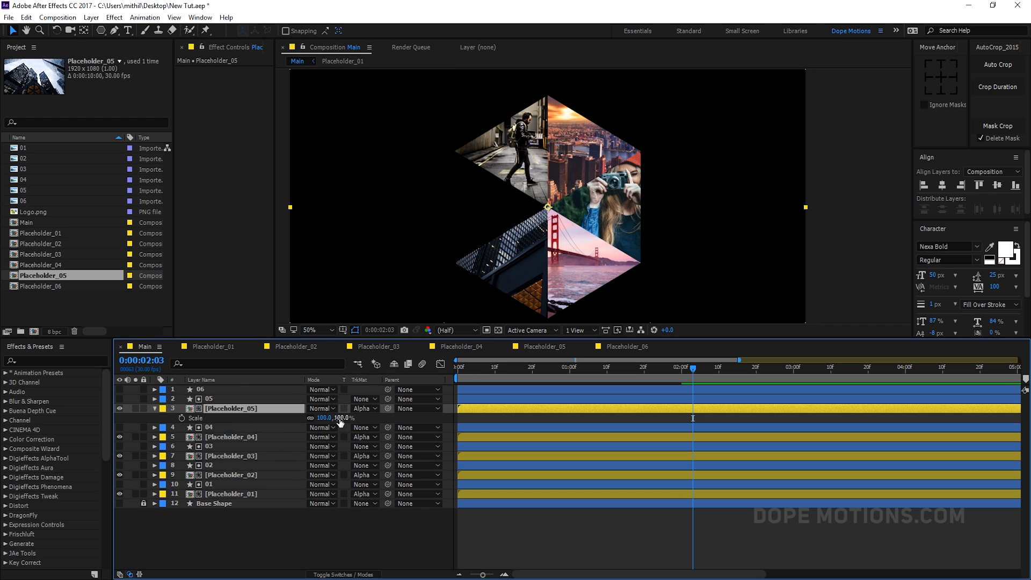
key(Return)
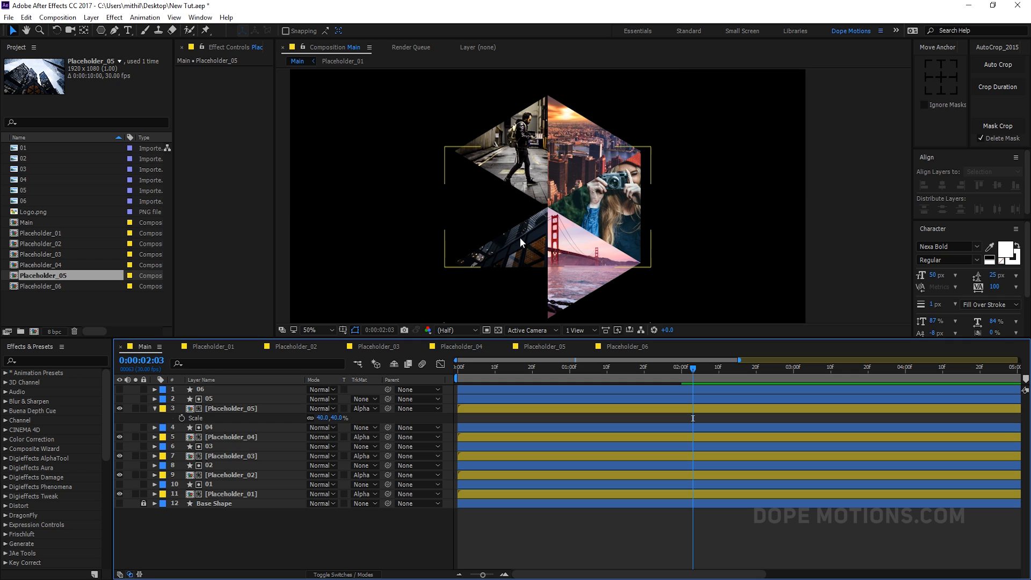
drag(481, 216, 448, 264)
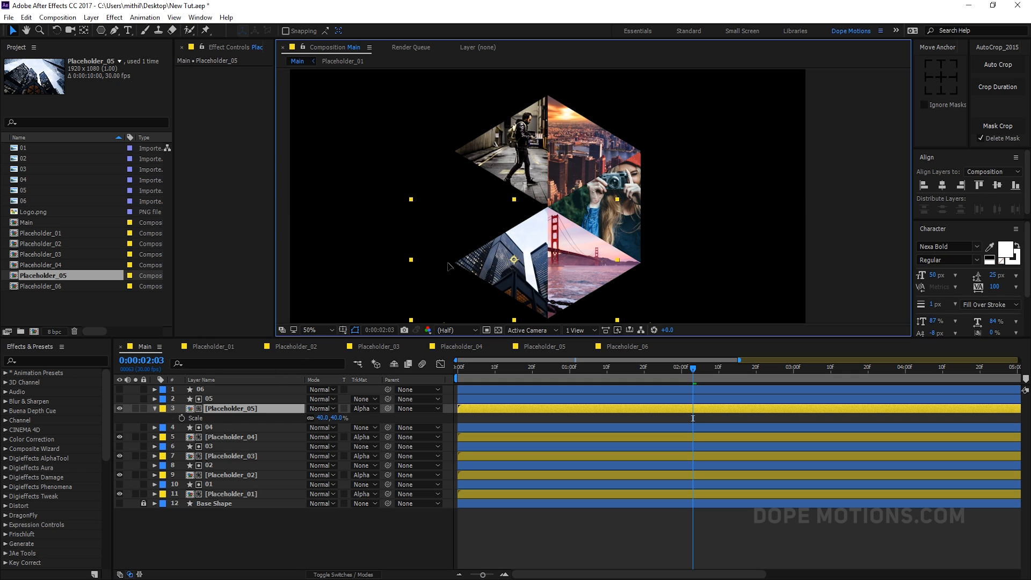
click(154, 409)
Step: Add the Placeholder_06 composition directly below shape layer 06 and set its track matte to Alpha Matte
drag(54, 289, 200, 400)
click(375, 400)
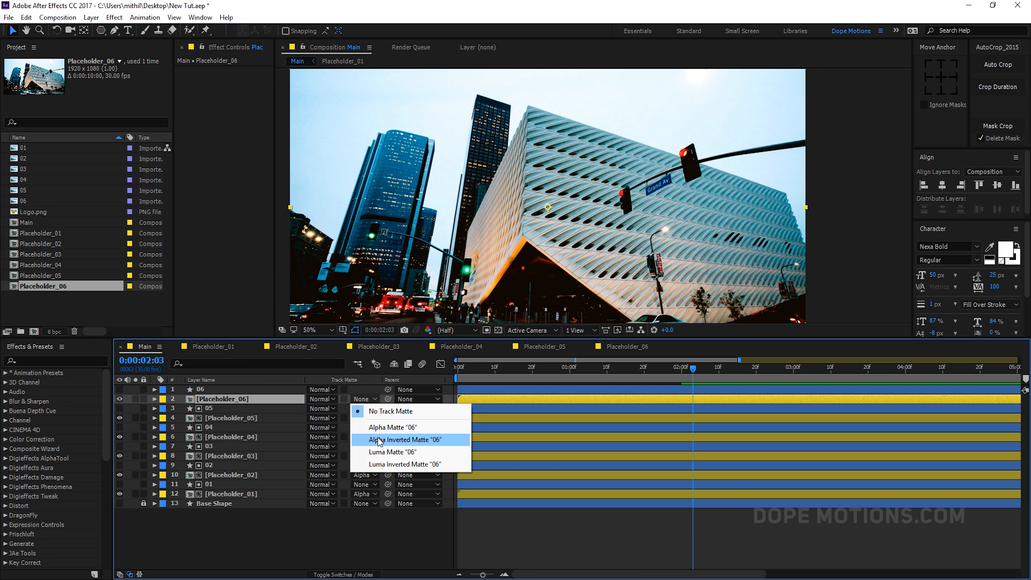
click(379, 440)
click(365, 400)
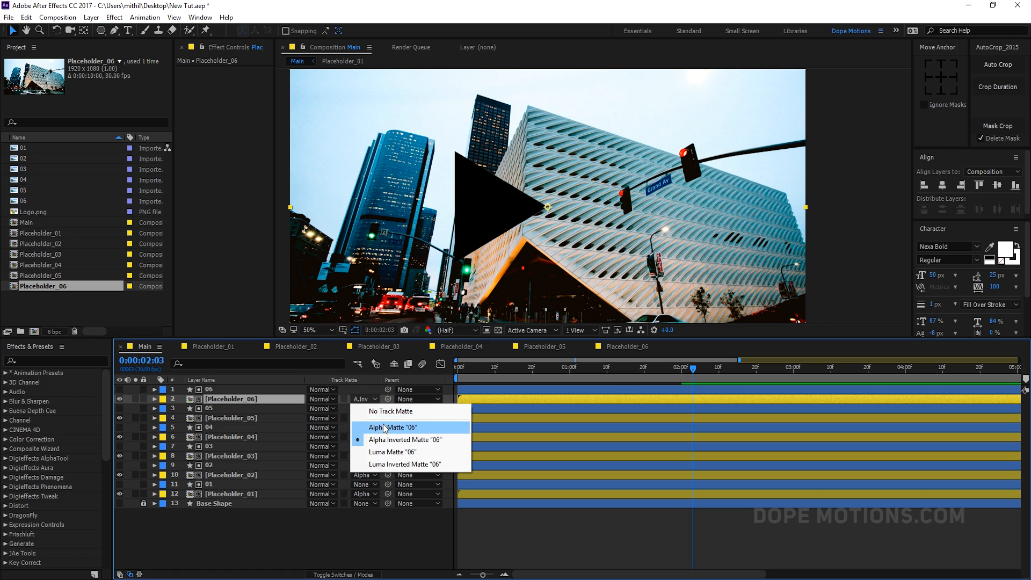
click(385, 428)
Step: Scale the Placeholder_06 layer to 40%, collapse it, and move it left to about 844, 546 over the left triangle
key(s)
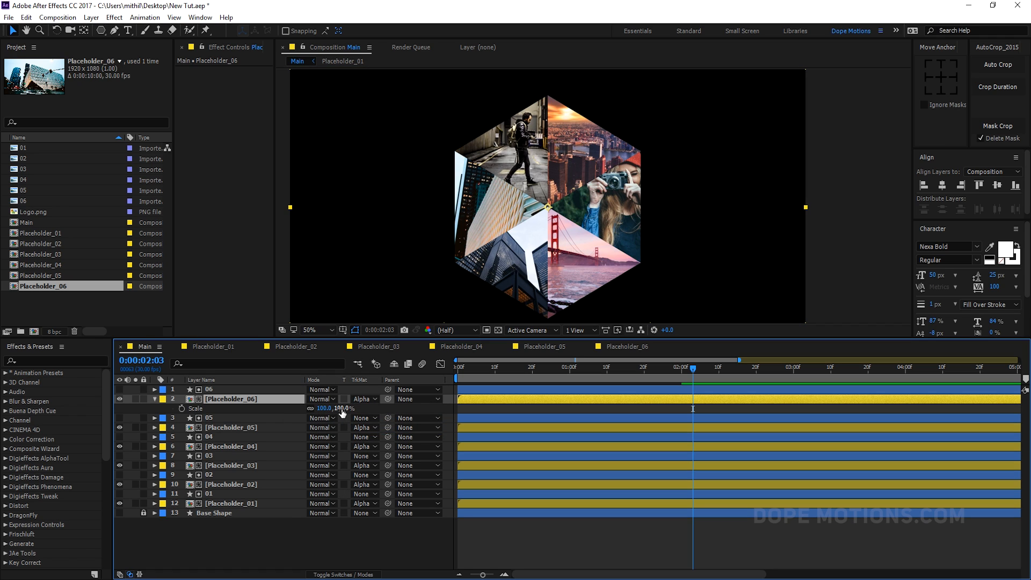
click(266, 540)
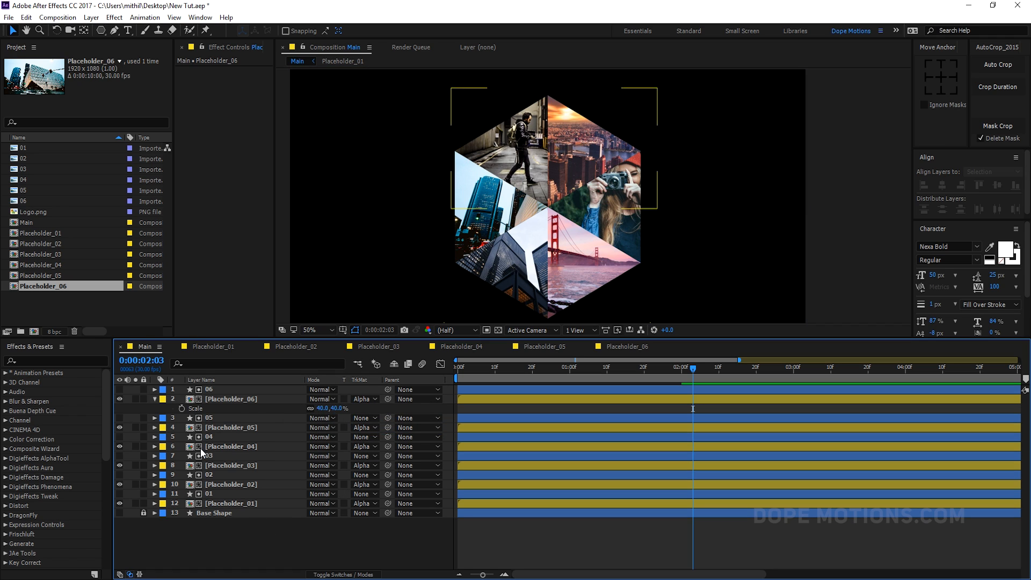
click(153, 399)
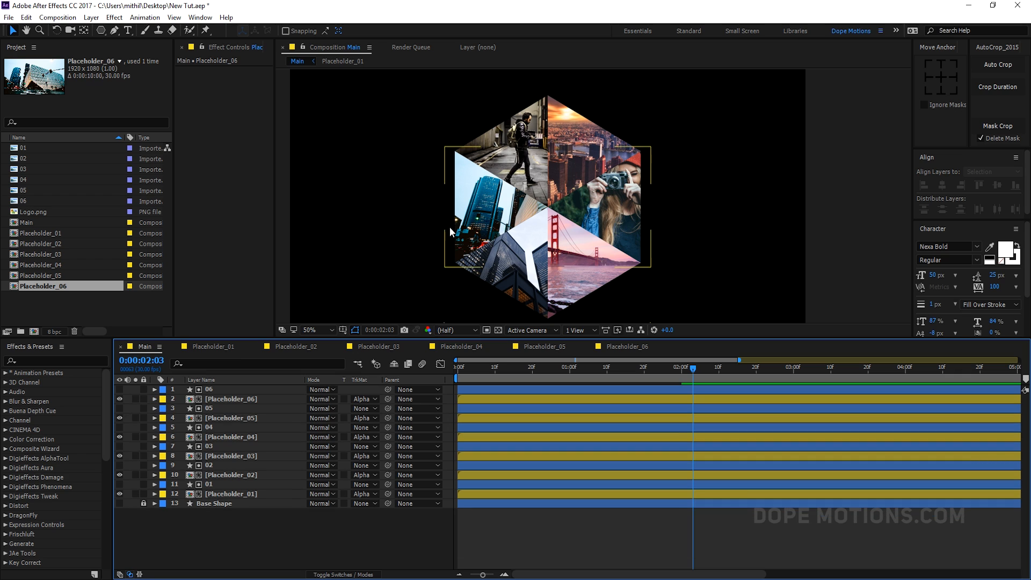
click(261, 398)
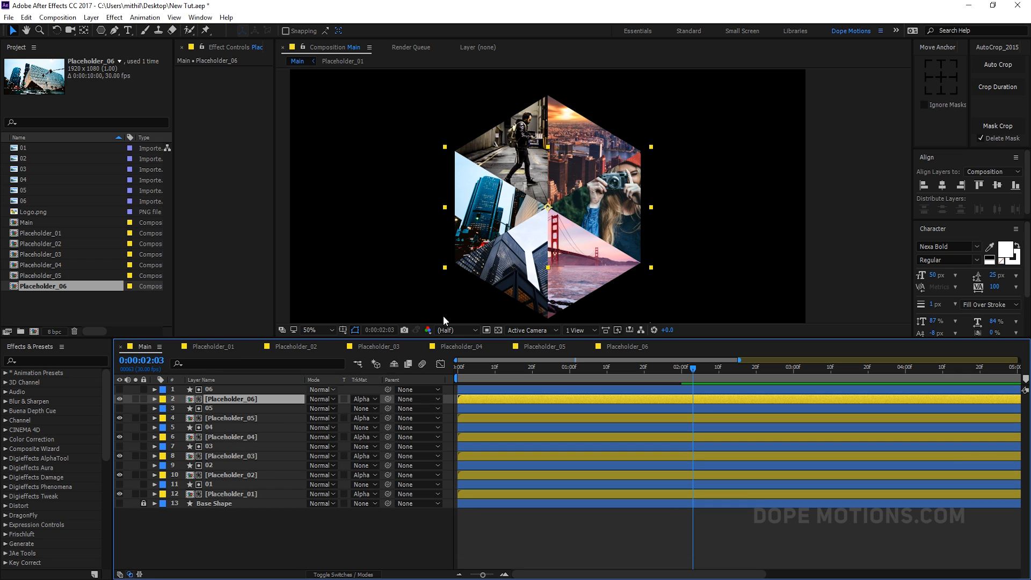
drag(480, 211, 450, 215)
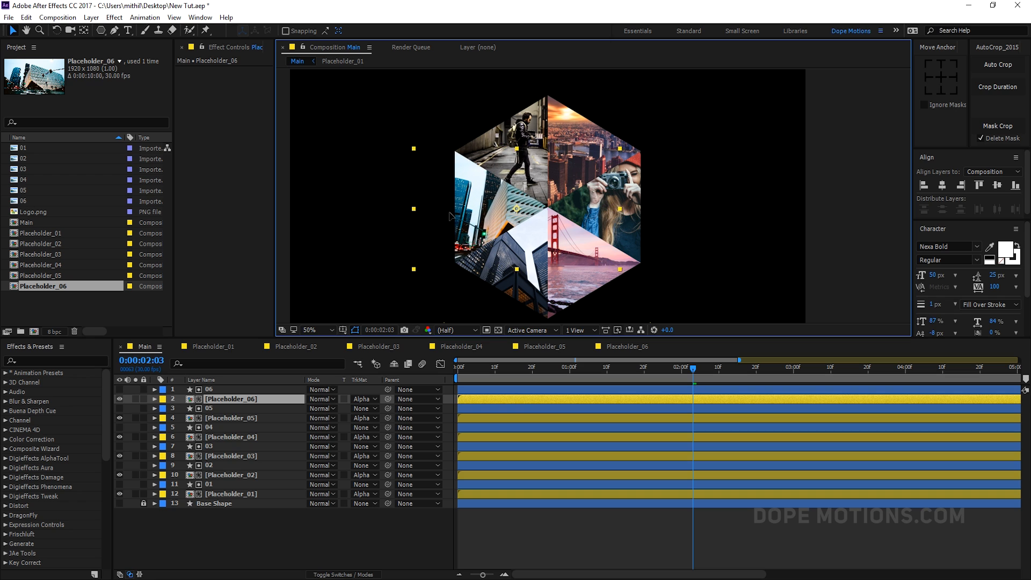
click(243, 533)
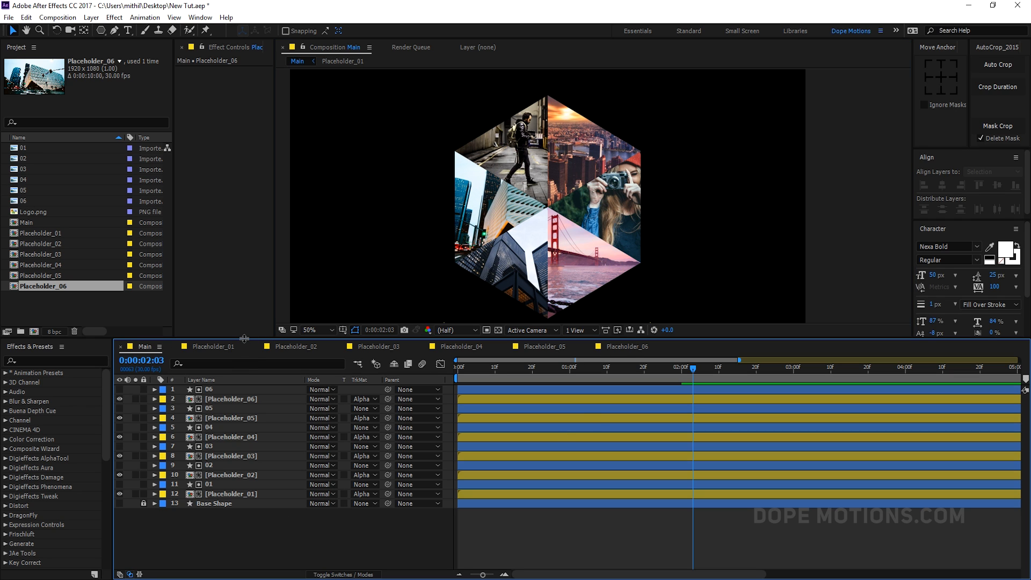
Step: At 2:00, enable position keyframes on the Placeholder_04 and Placeholder_05 layers
drag(245, 338, 244, 372)
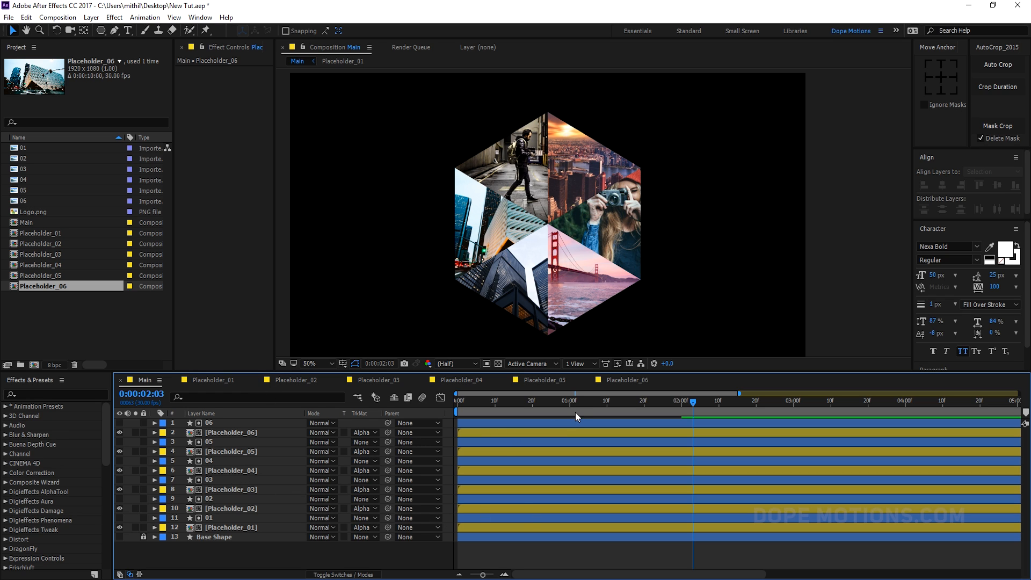
drag(571, 402, 681, 411)
click(243, 472)
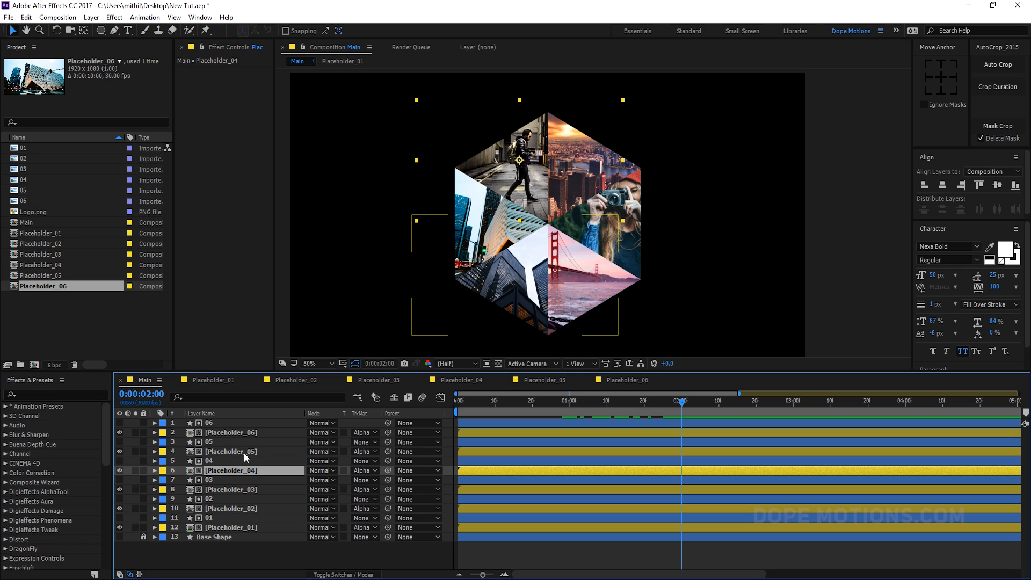
ctrl+click(244, 453)
key(p)
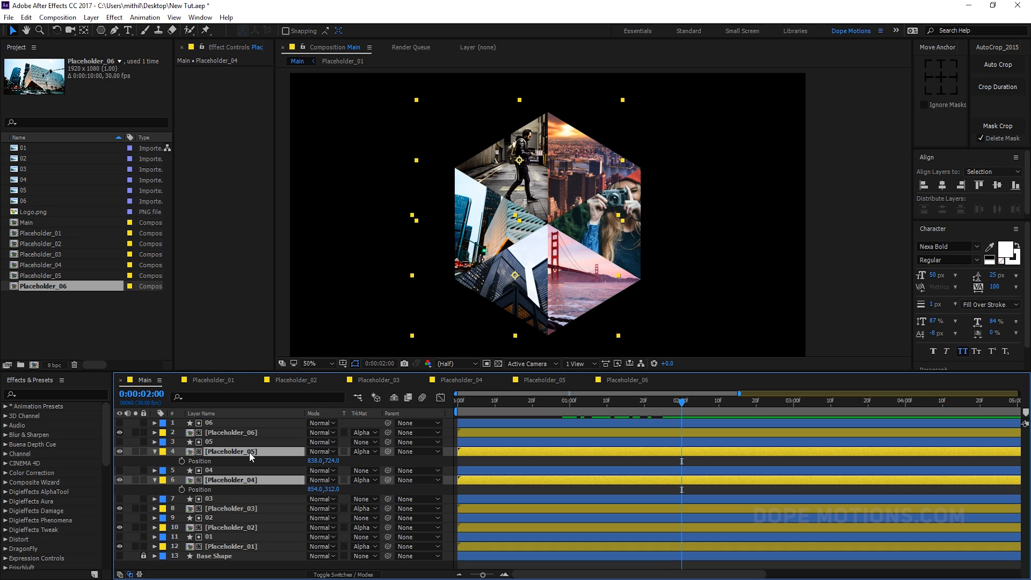
click(182, 461)
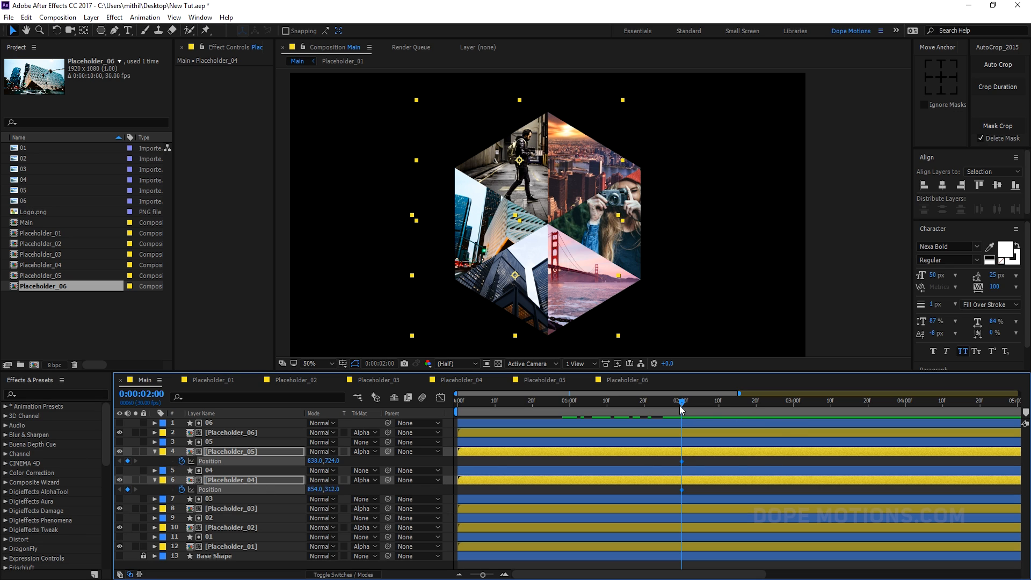
Step: Add position keyframes at 3:00 on both Placeholder_05 and Placeholder_04 to hold their current positions
drag(681, 407, 791, 412)
click(125, 465)
click(128, 461)
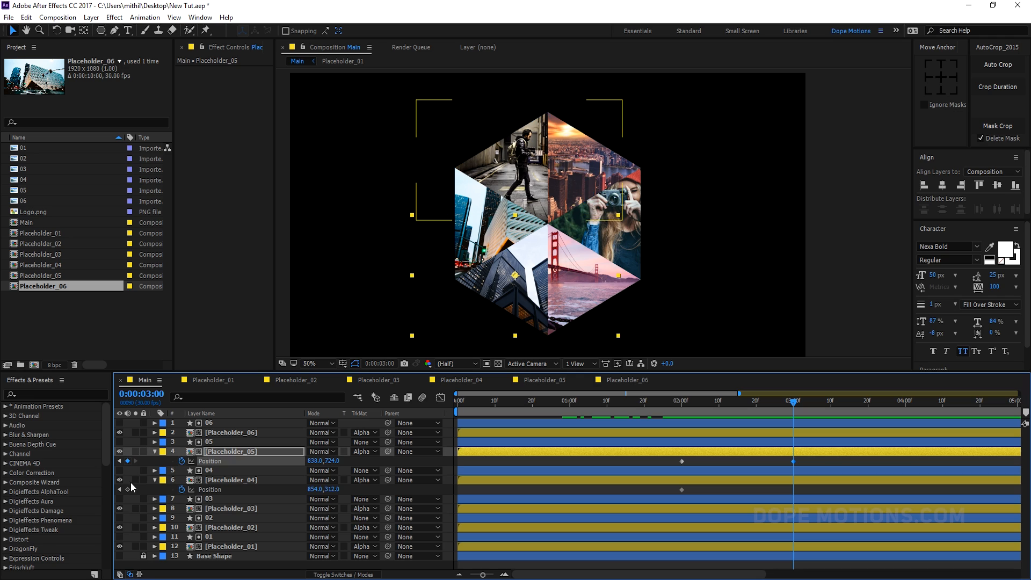
click(127, 489)
Step: At 2:00, move Placeholder_04 and Placeholder_05 together horizontally right to about 1376, 312 and 1360, 724, and check the motion up to 3:00
click(684, 404)
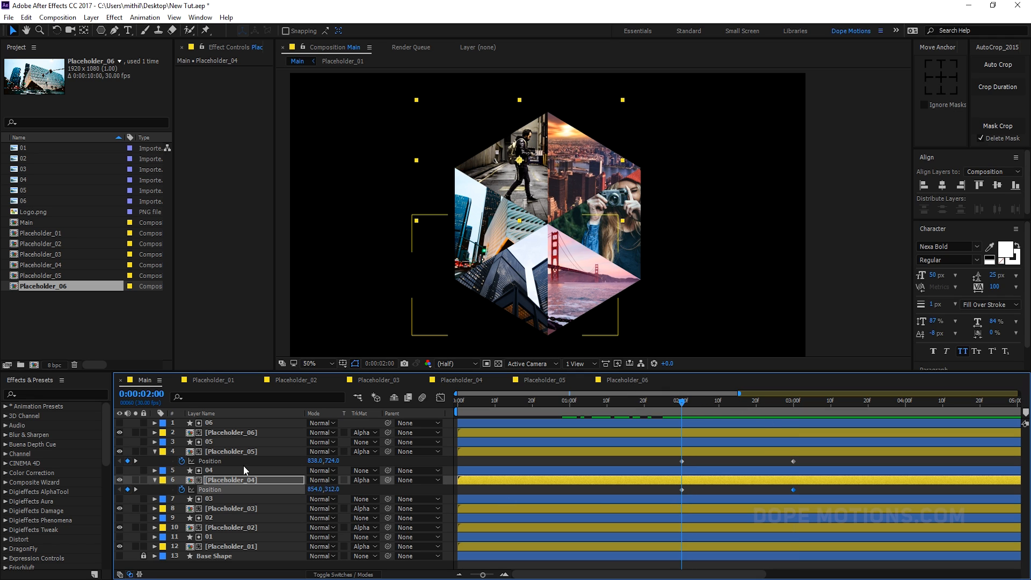
click(226, 479)
ctrl+click(233, 453)
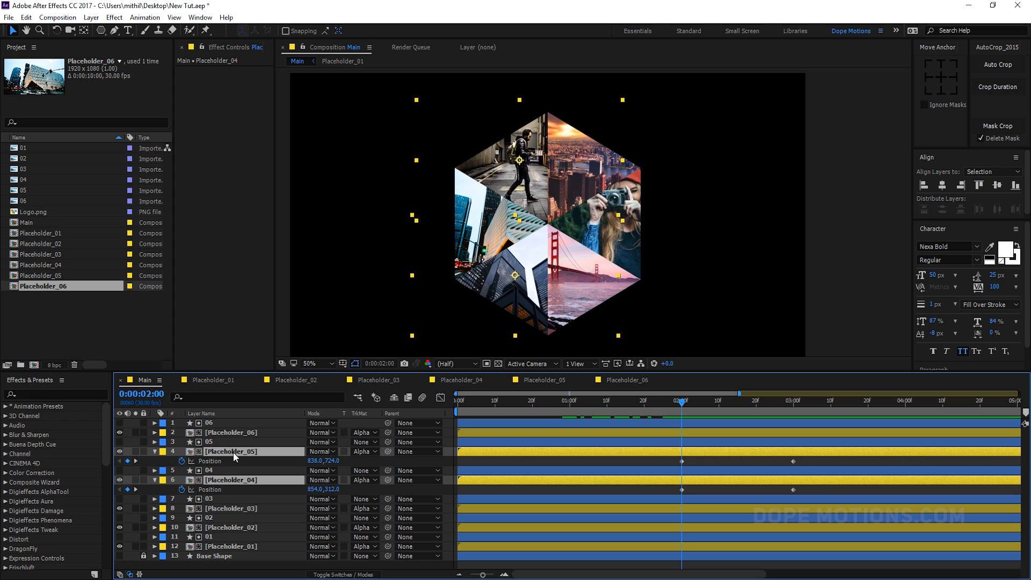
drag(529, 189, 671, 191)
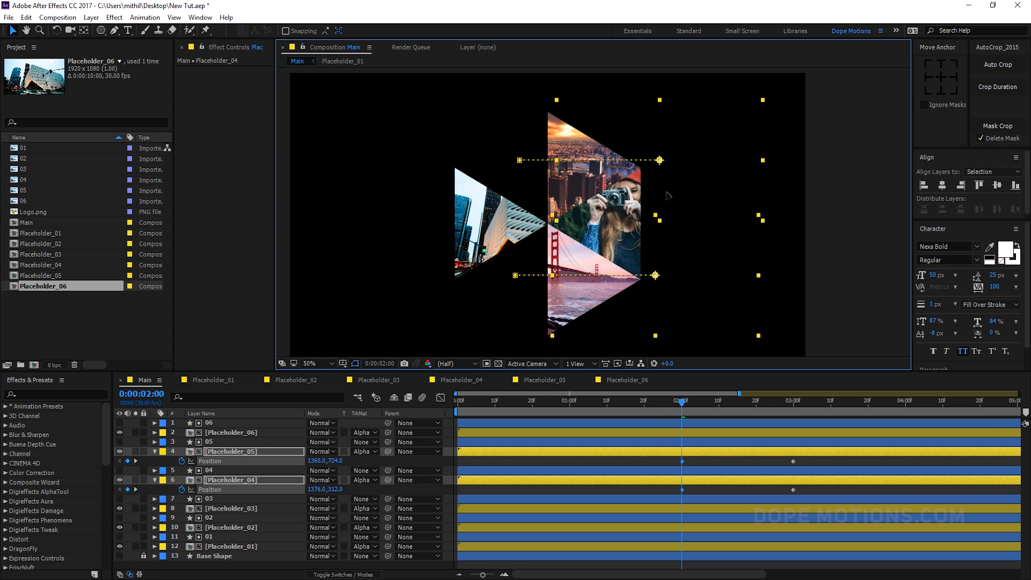
drag(681, 404, 794, 414)
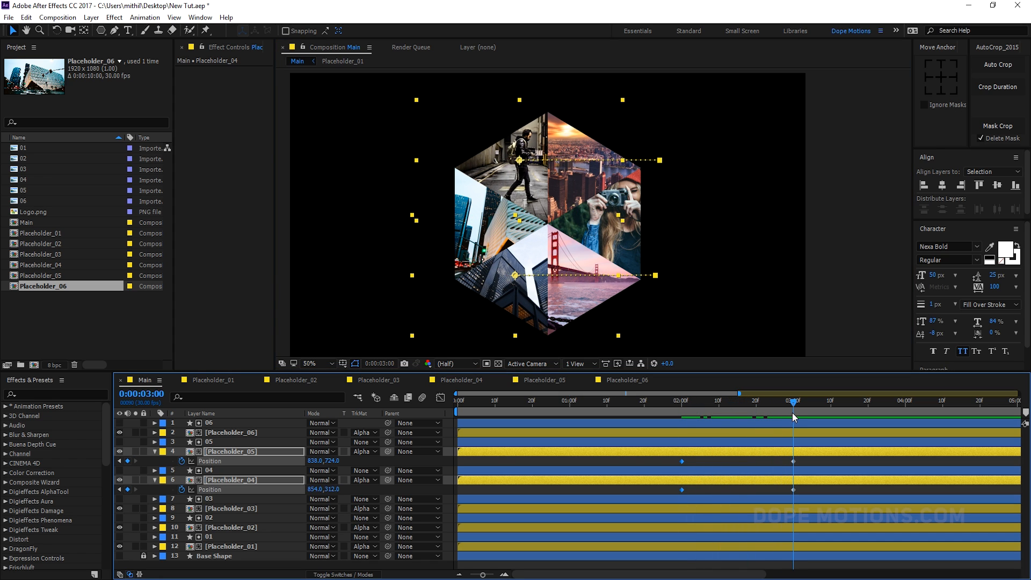
Step: Add position keyframes to the Placeholder_06 layer at 3:00 and 4:00
drag(748, 445, 594, 469)
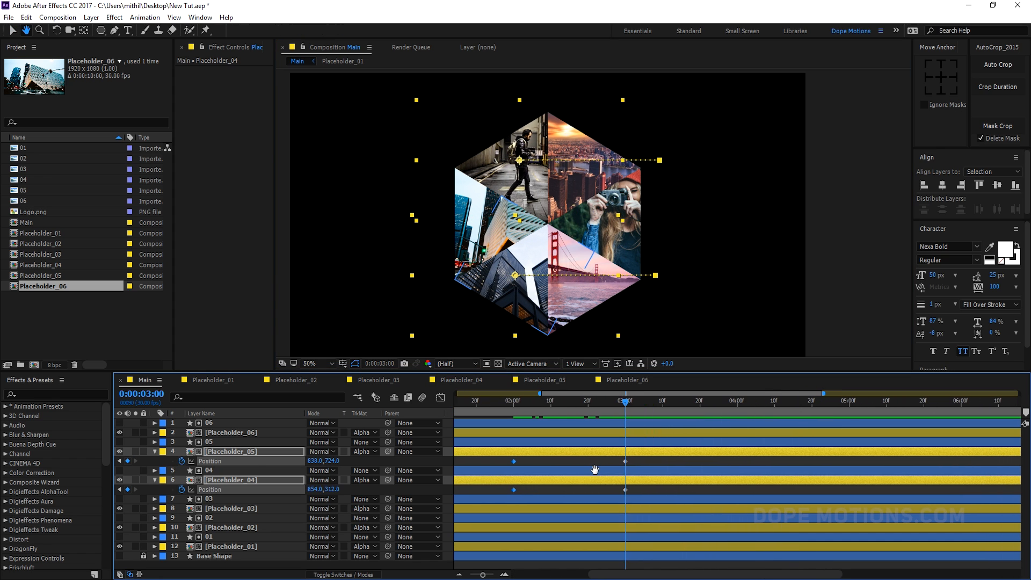
click(251, 433)
key(p)
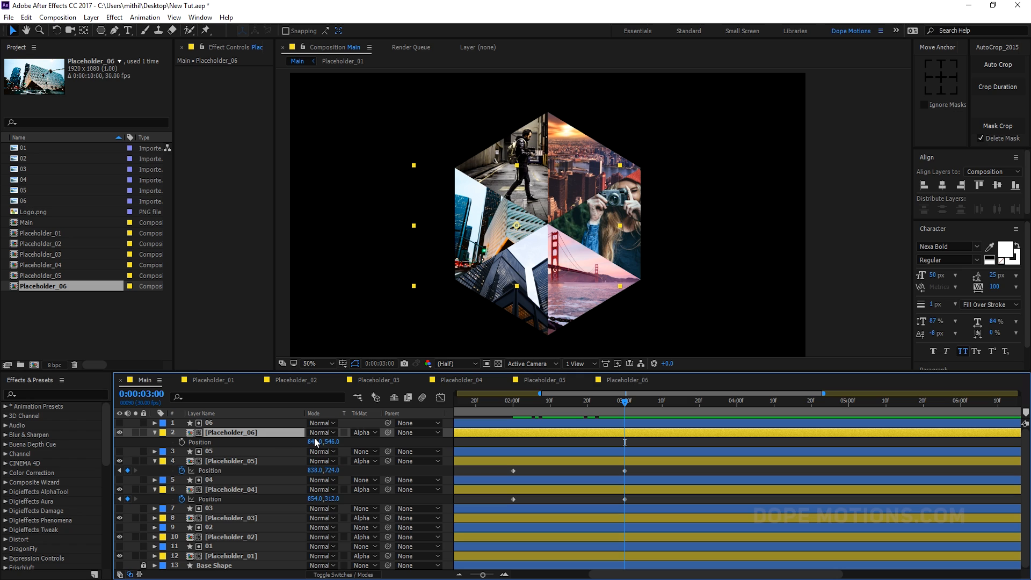
click(182, 442)
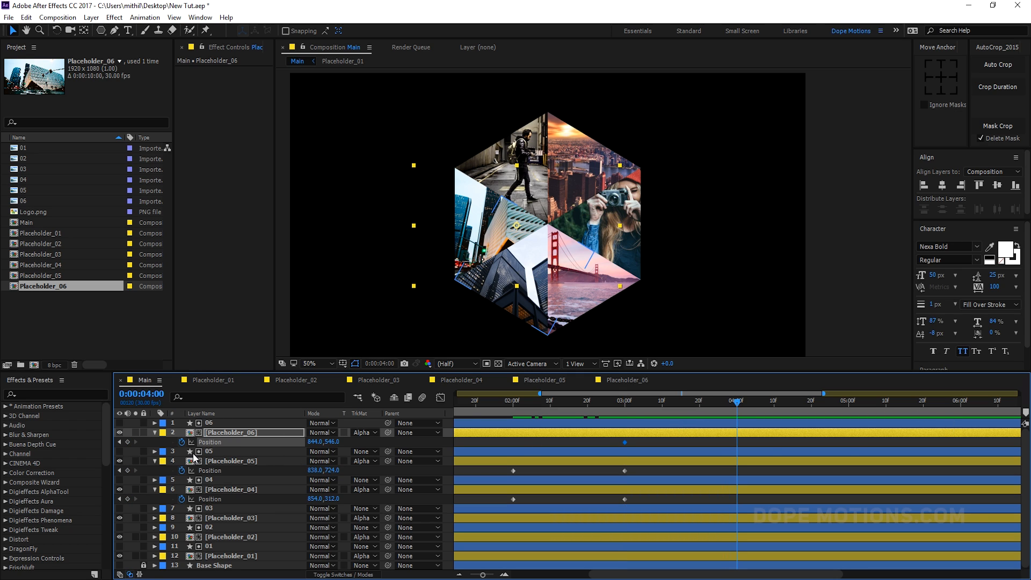
Step: At 3:00, move the Placeholder_06 layer horizontally left out of its triangle to about 210, 546
click(628, 404)
drag(513, 235, 489, 232)
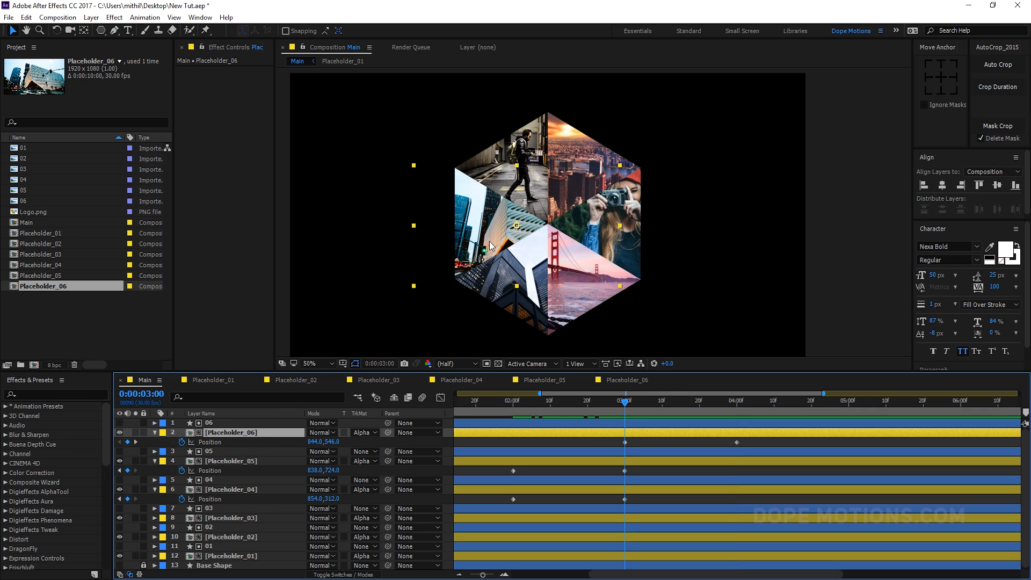
drag(460, 239, 324, 240)
click(607, 441)
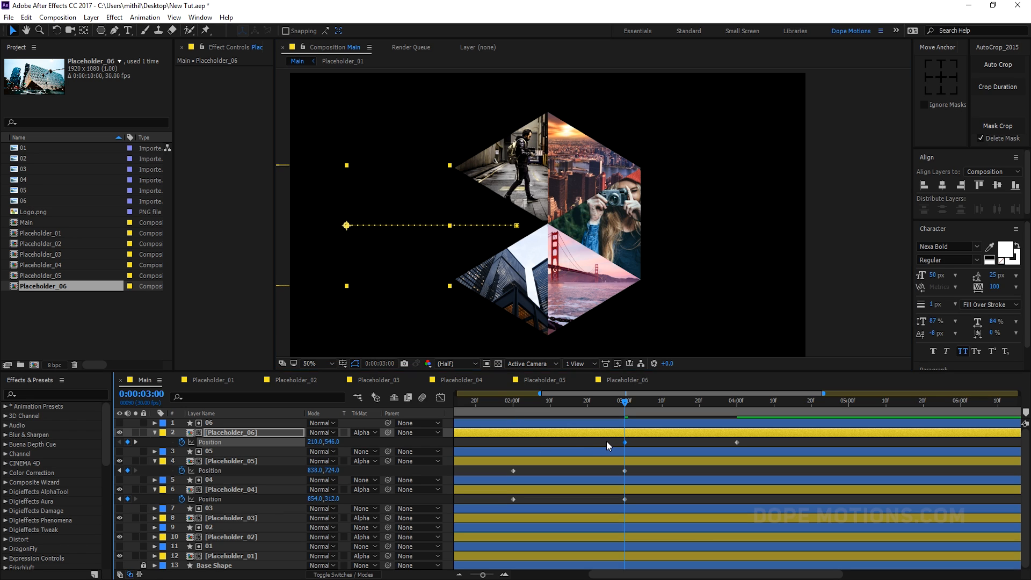
Step: Check the Placeholder_06 motion up to 4:00 and nudge the layer right there to about 868, 546
drag(626, 407, 737, 413)
click(508, 232)
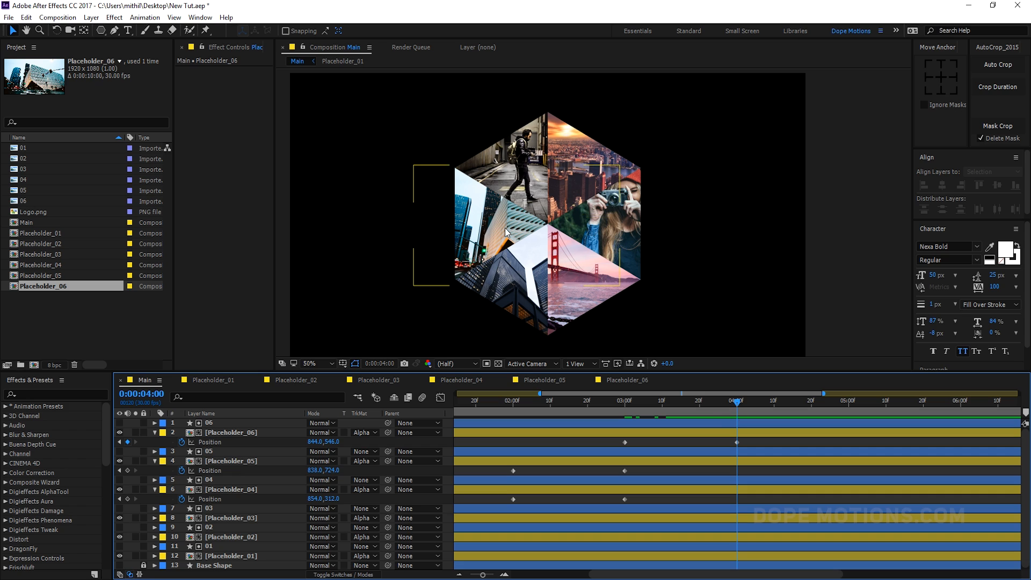
drag(501, 234, 508, 233)
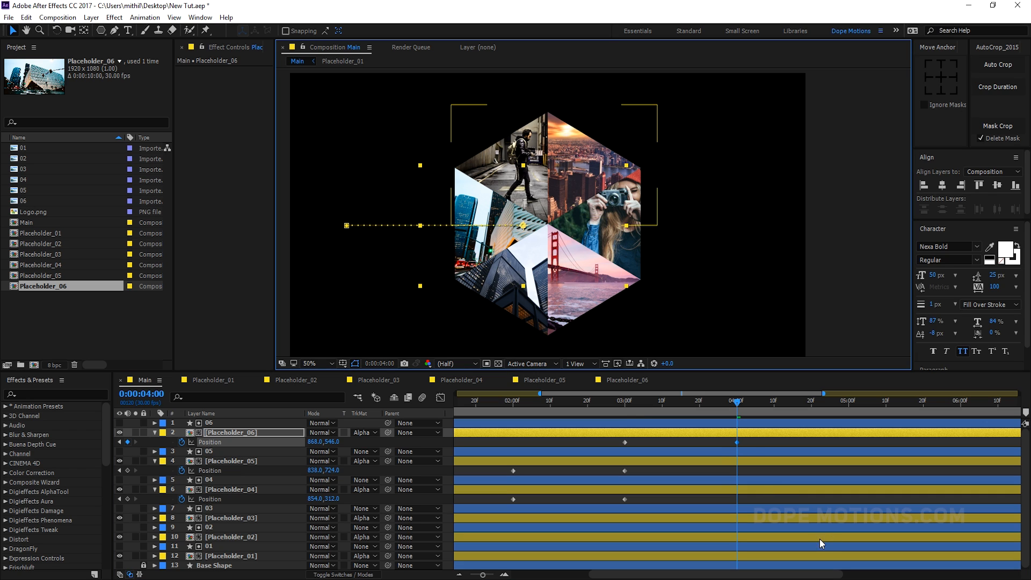
click(758, 443)
Step: Collapse the properties of all unlocked layers and enlarge the timeline area
key(ctrl+a)
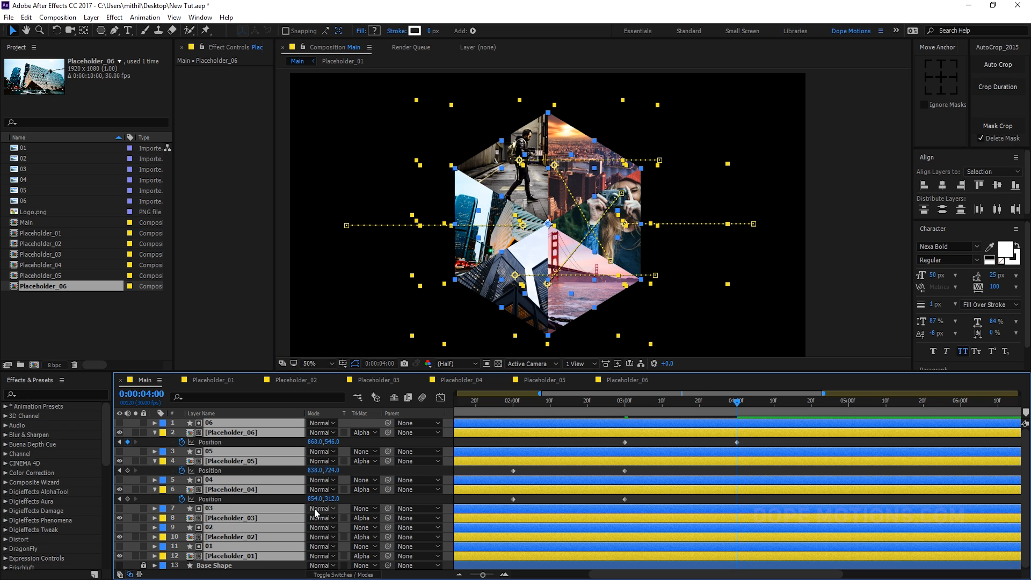
key(u)
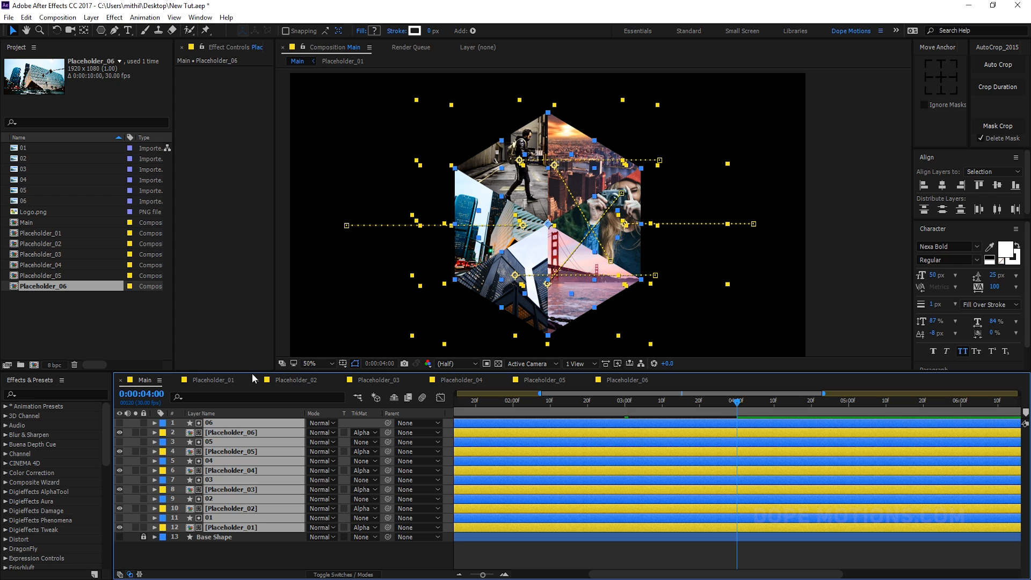
drag(250, 371, 249, 305)
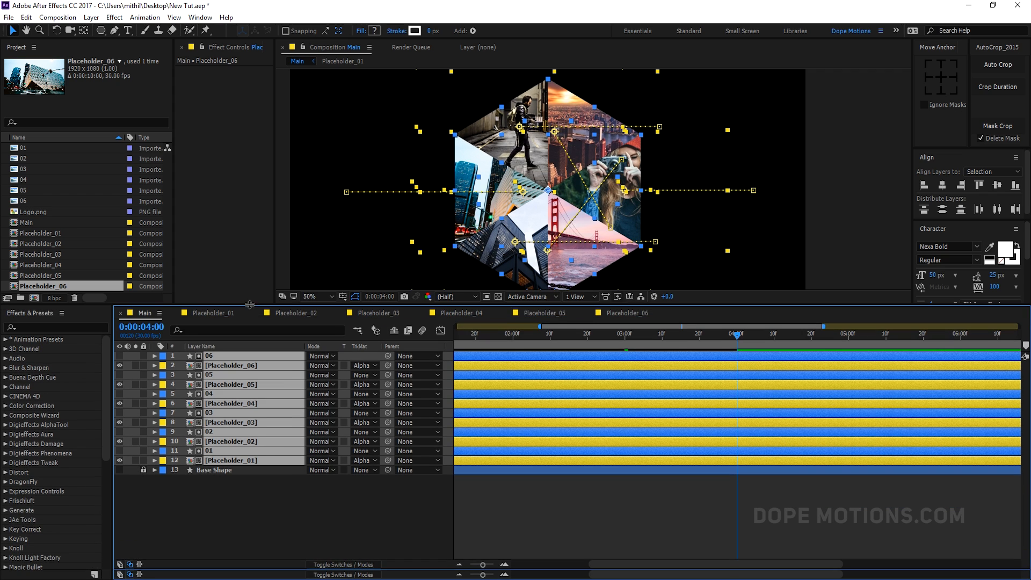
Step: Fit the entire composition duration in the timeline, end the work area at 4:00, and preview the animation
scroll(529, 199, down, 1)
drag(530, 198, 538, 200)
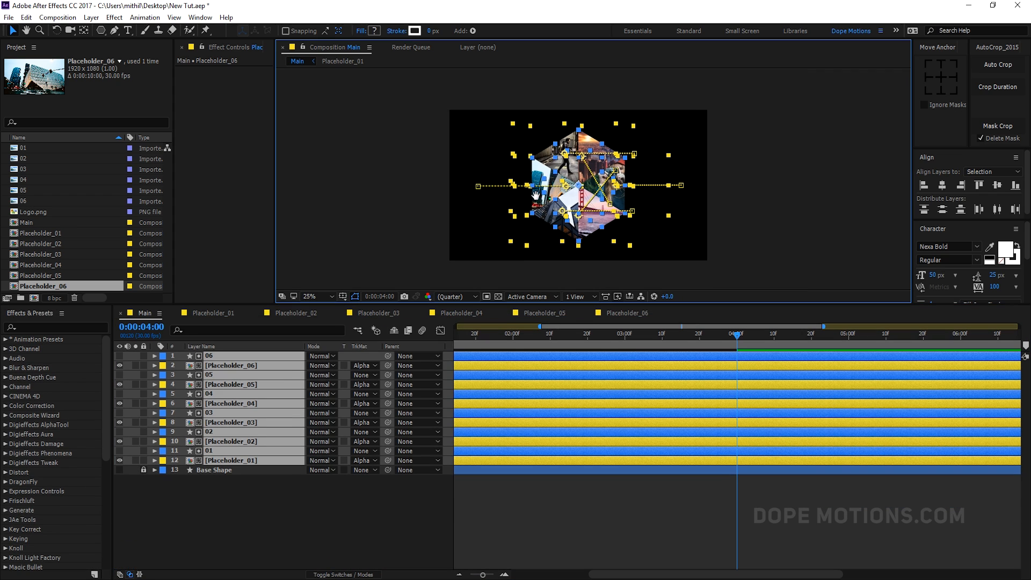
key(semicolon)
click(576, 514)
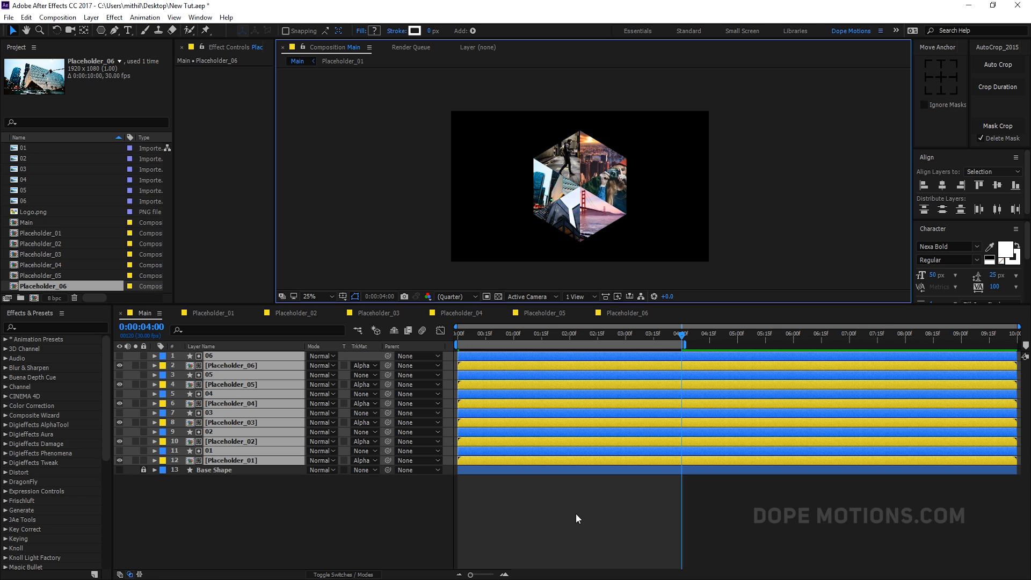
key(space)
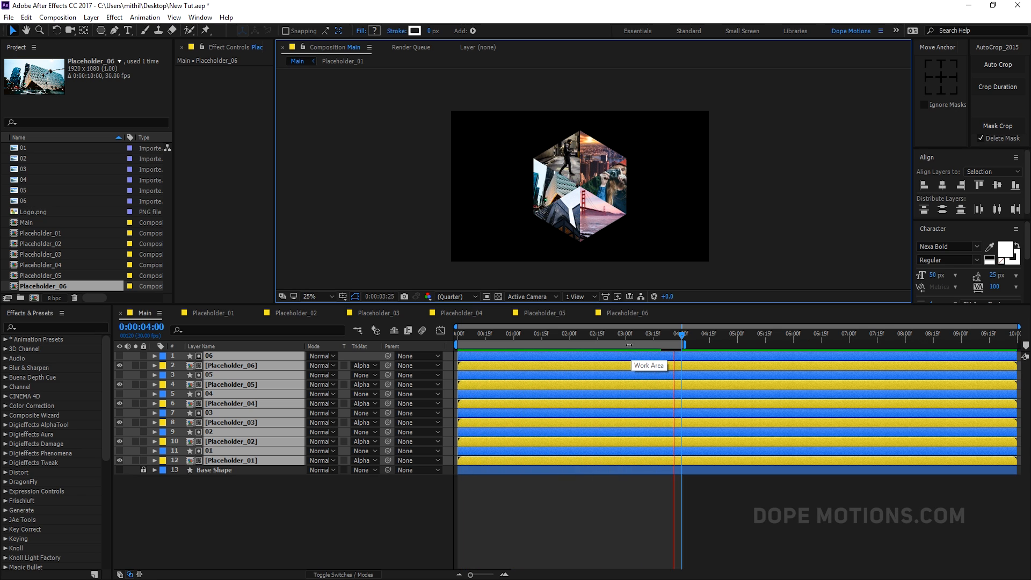
Step: Extend the end of the work area to about 7:00 and move the current time to 3:20
drag(684, 345, 847, 342)
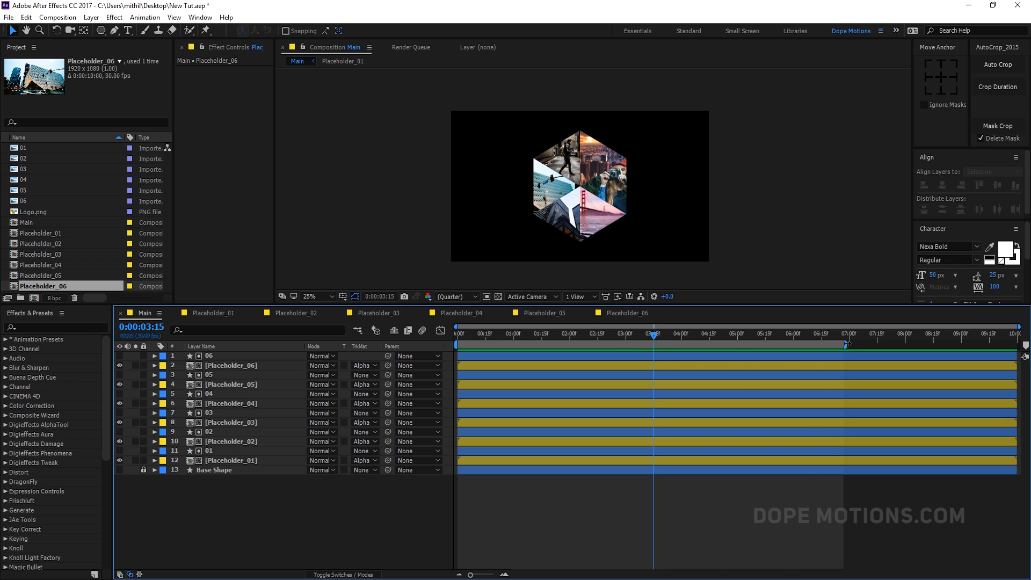
mouse_move(660, 336)
mouse_down()
mouse_move(692, 334)
mouse_move(640, 334)
mouse_up()
key(equal)
key(equal)
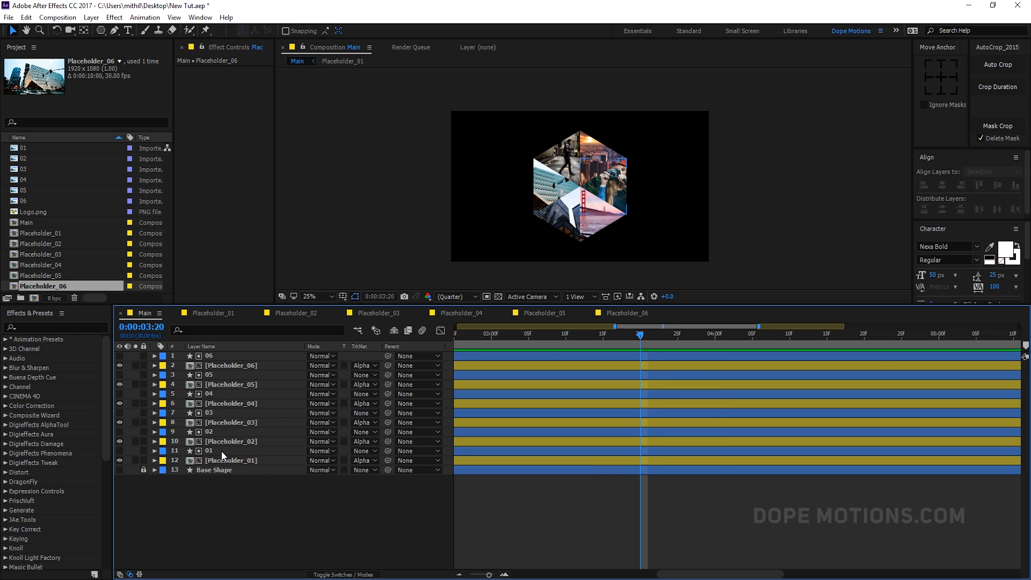
Step: Animate the 01 shape layer's position from 960, 540 at 3:20 horizontally to about 614, 540 at 4:15
click(221, 450)
scroll(568, 210, up, 1)
drag(569, 211, 529, 211)
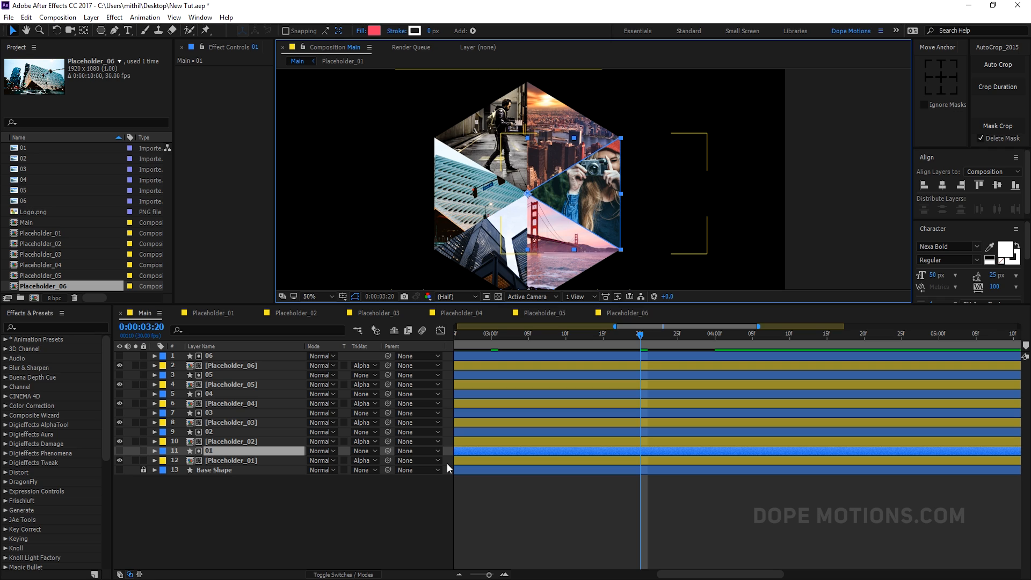
key(p)
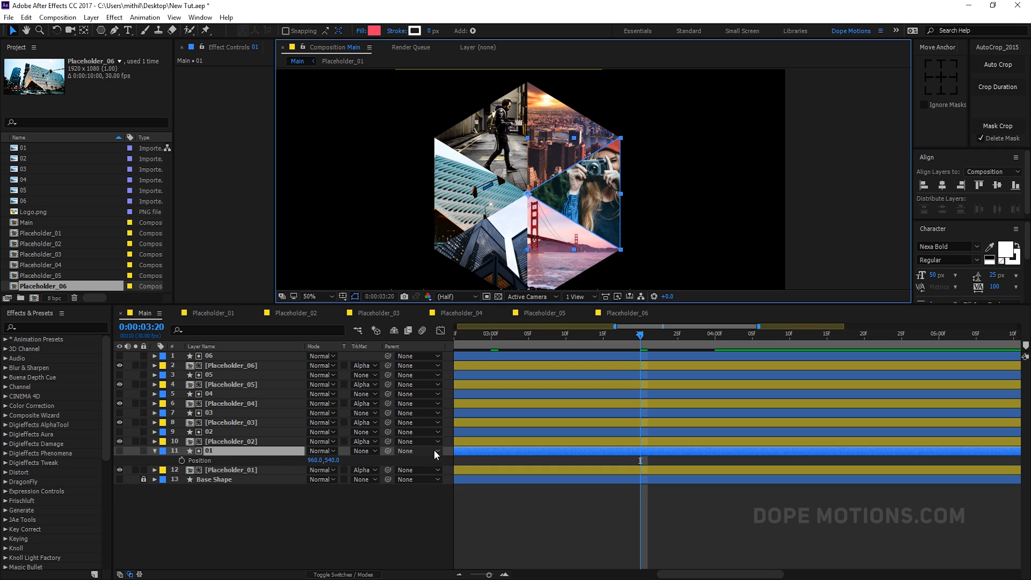
click(182, 461)
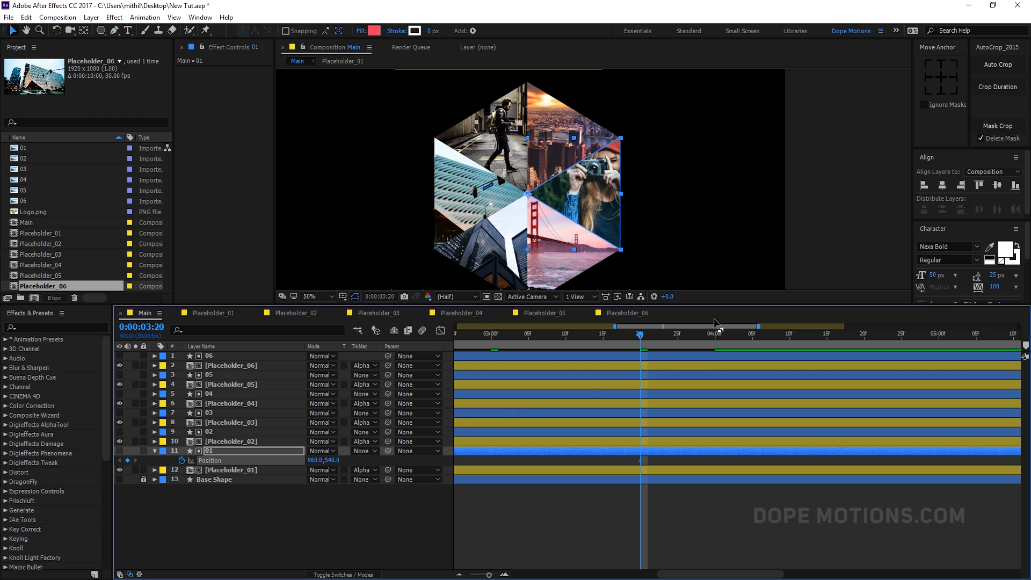
drag(641, 337, 827, 353)
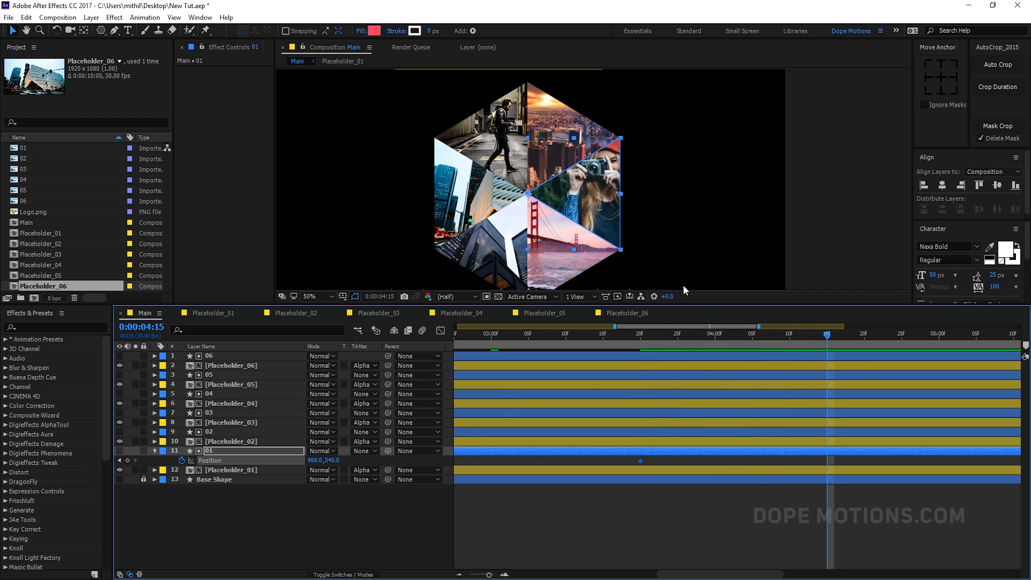
drag(579, 198, 486, 192)
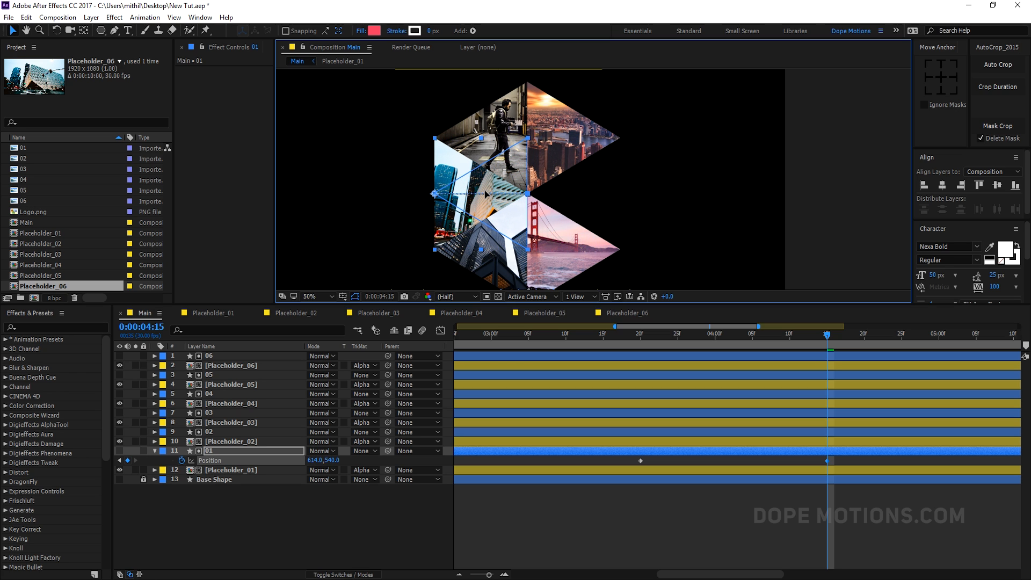
click(697, 498)
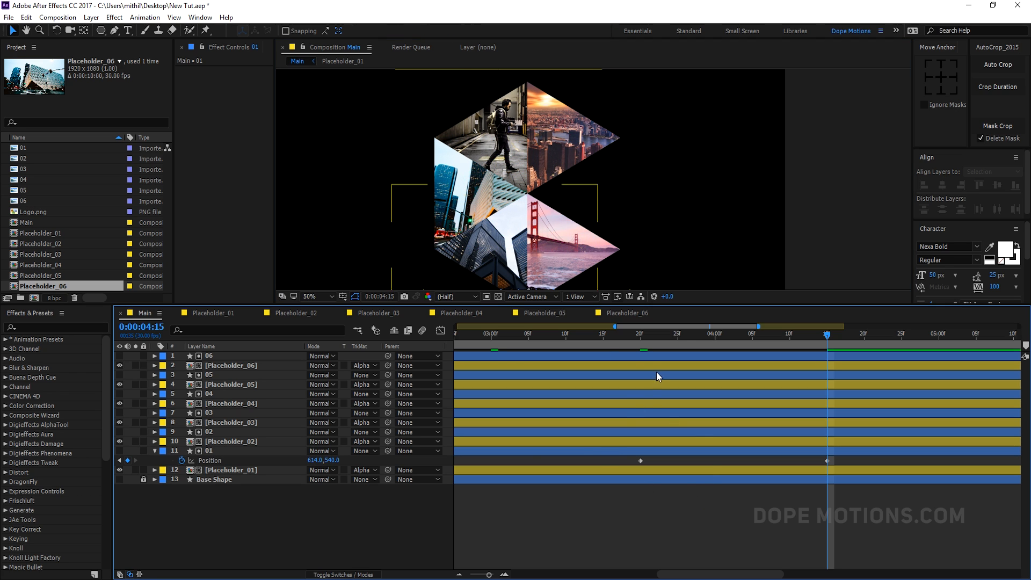
Step: Add Logo.png beneath the Placeholder_01 layer starting at 3:20, and move it into the empty triangle at 4:11
drag(621, 342, 640, 355)
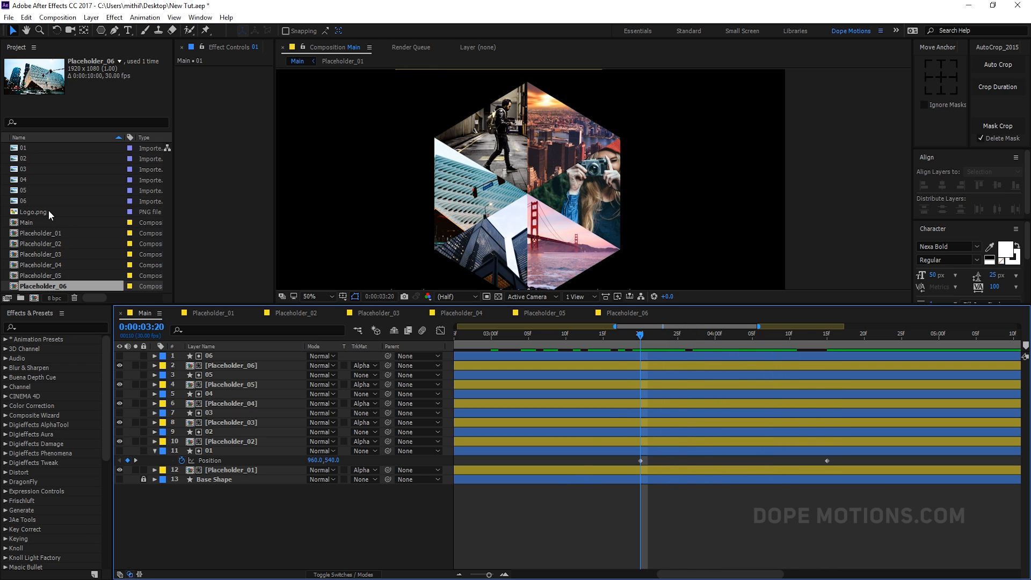
drag(50, 215, 680, 476)
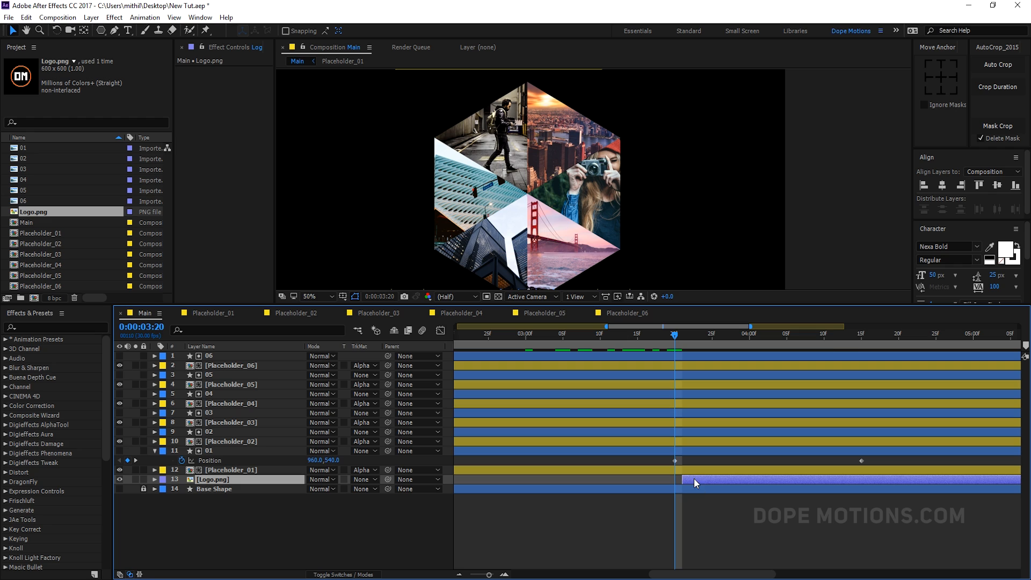
drag(692, 344, 831, 346)
drag(571, 207, 639, 214)
Step: Scale the Logo.png layer down to 35% and nudge it into the middle of the empty triangle
key(s)
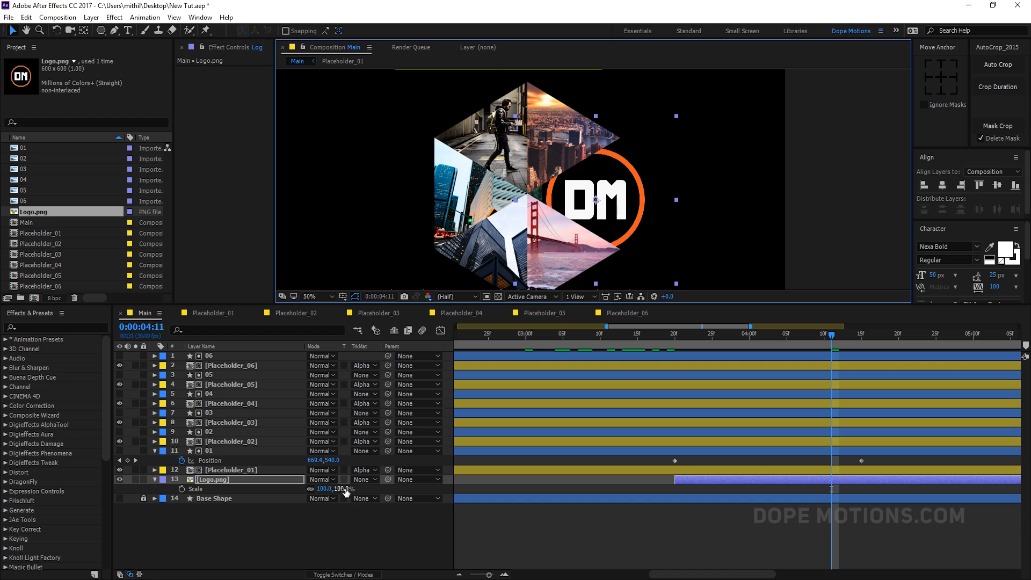
drag(344, 490, 312, 490)
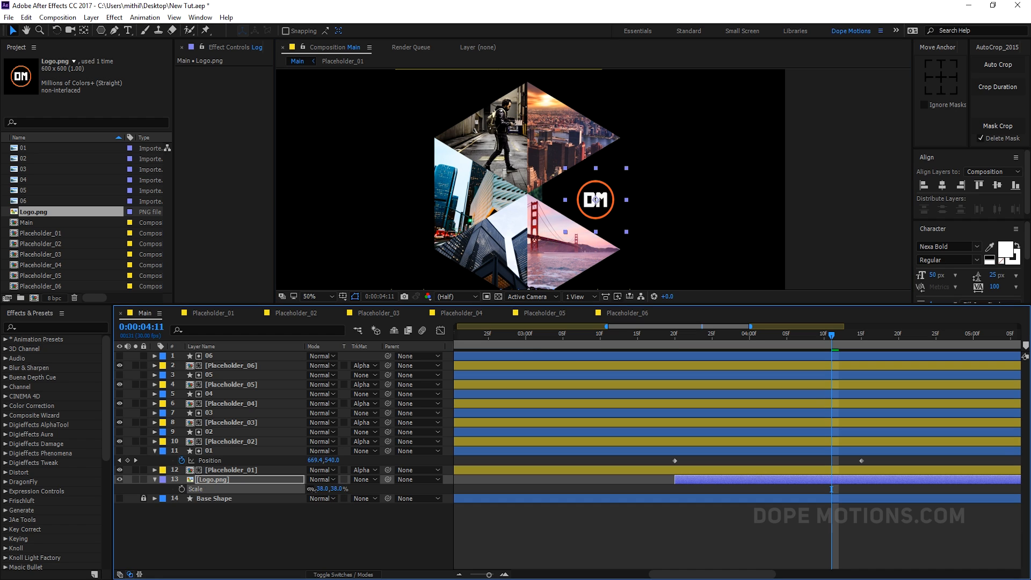
drag(601, 211, 595, 204)
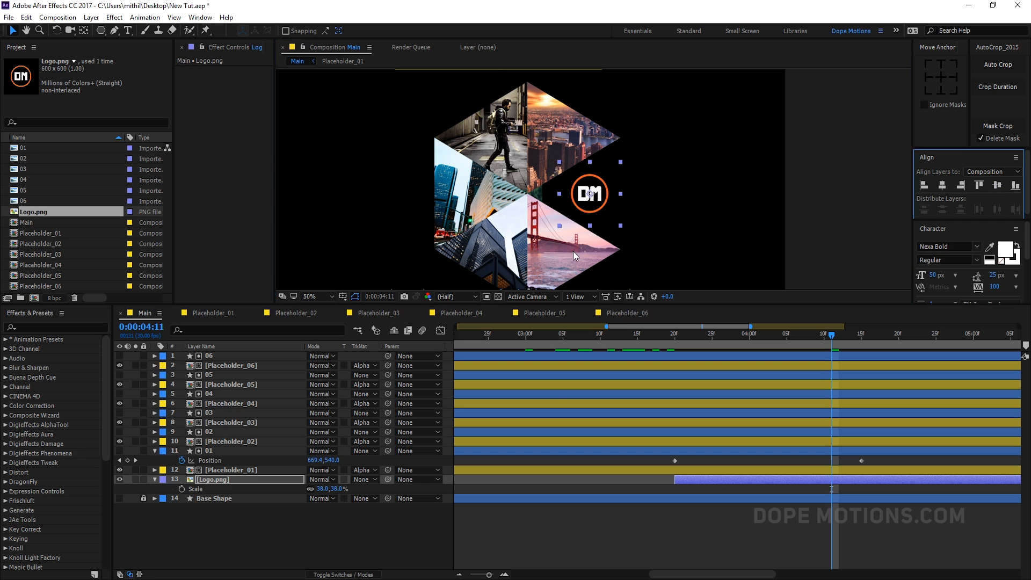
click(534, 530)
click(338, 489)
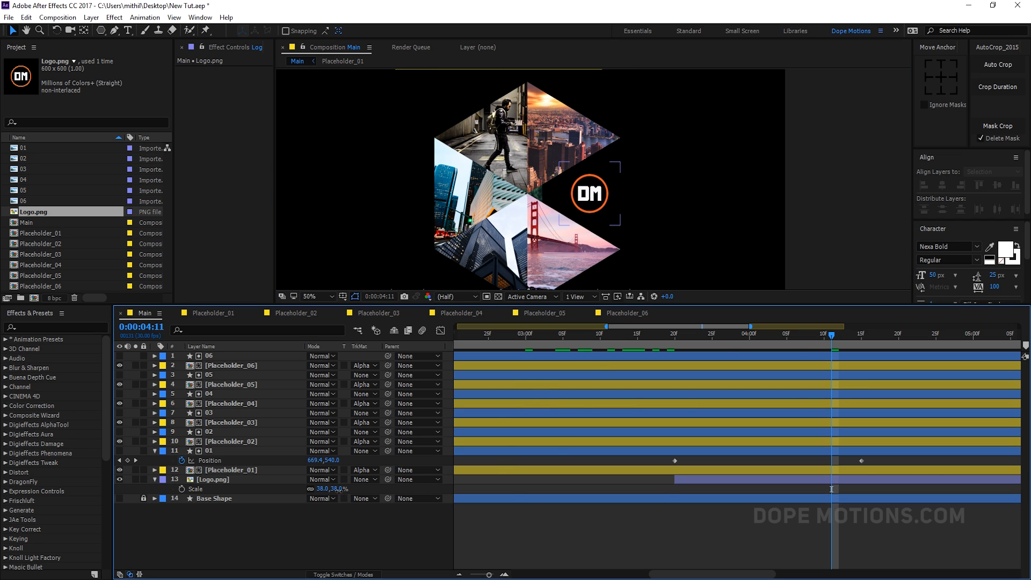
key(Return)
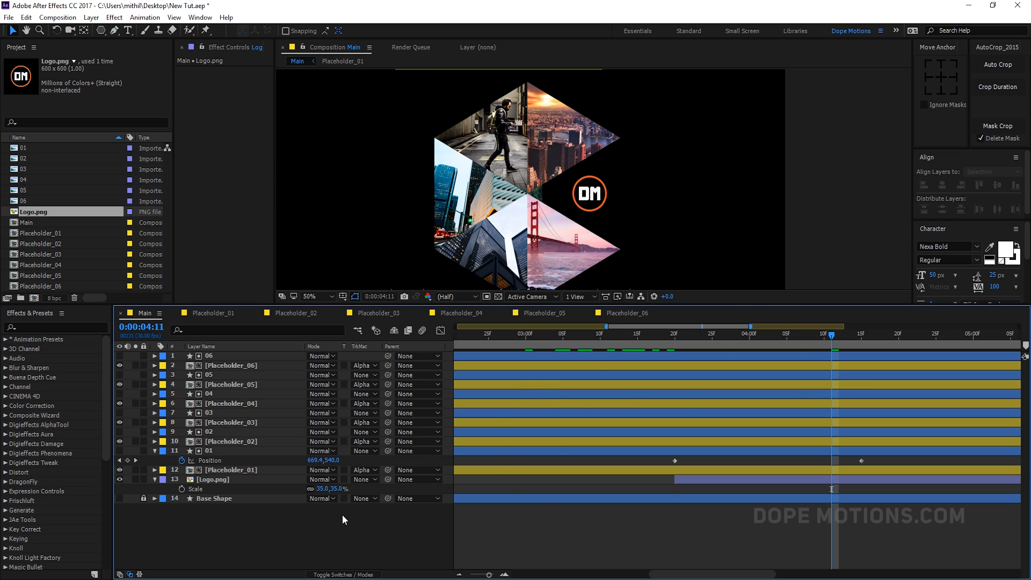
Step: Collapse the 01 and Logo.png layer properties, then unlock and delete the Base Shape layer
drag(774, 333, 722, 345)
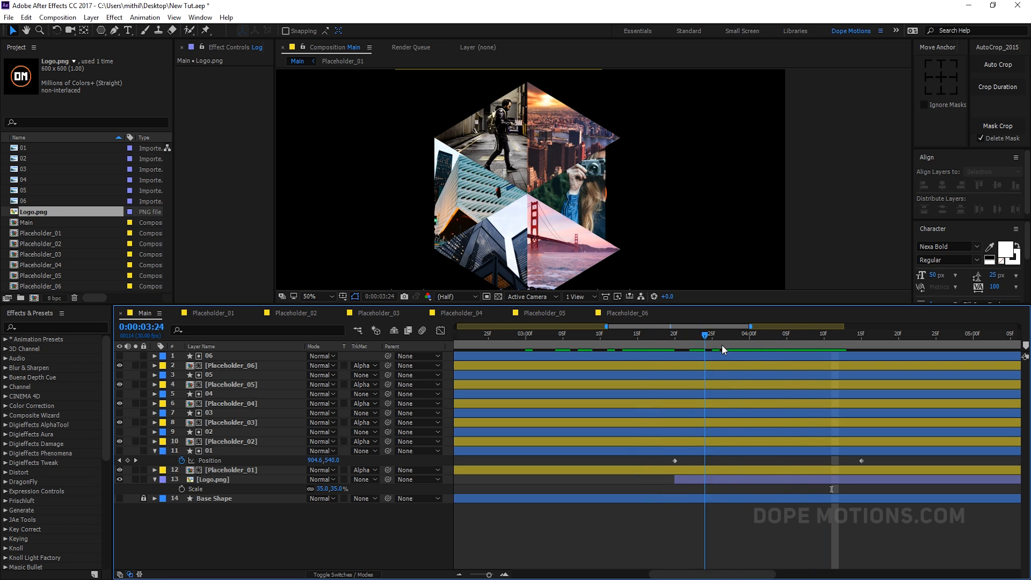
click(155, 451)
click(154, 470)
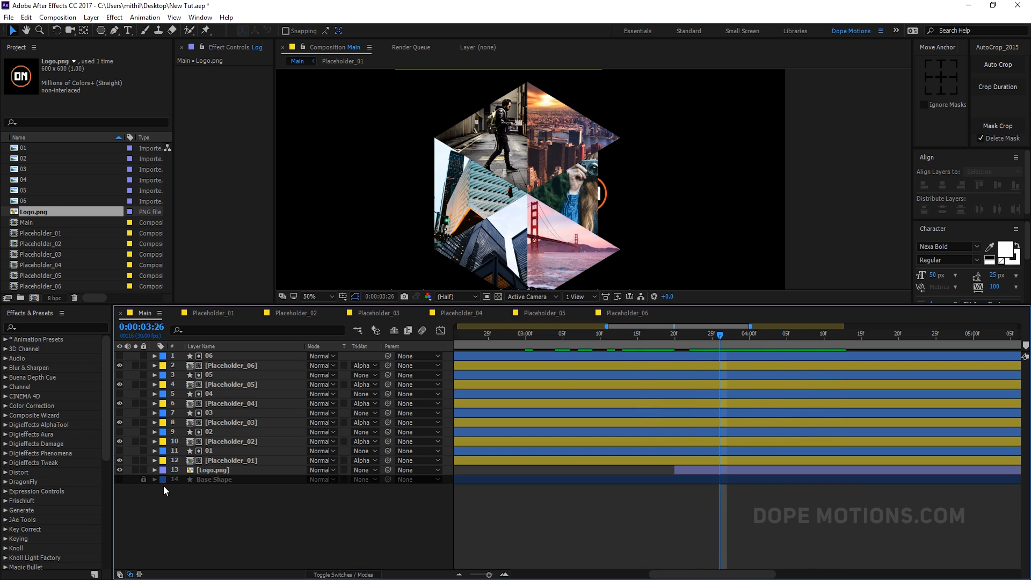
click(144, 479)
click(211, 478)
key(Delete)
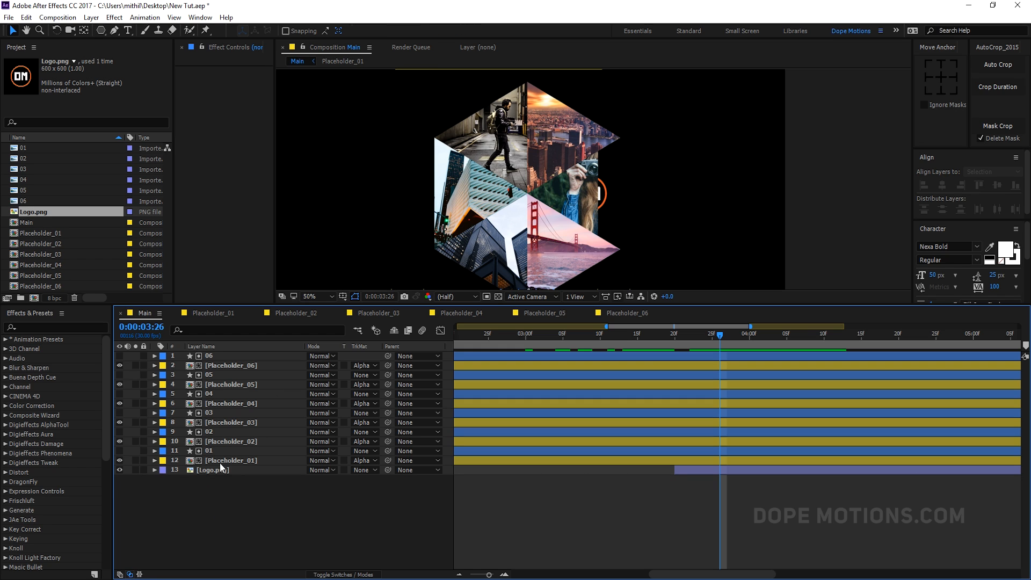
Step: Reveal the keyframed properties of all layers and enlarge the timeline so every keyframe can be seen
drag(220, 462, 231, 356)
key(u)
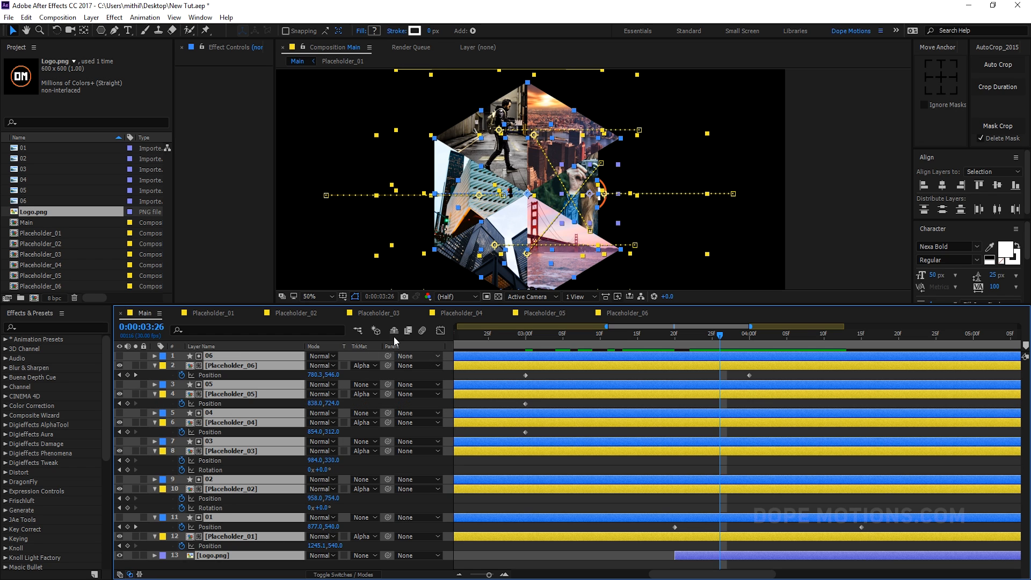
drag(208, 305, 208, 208)
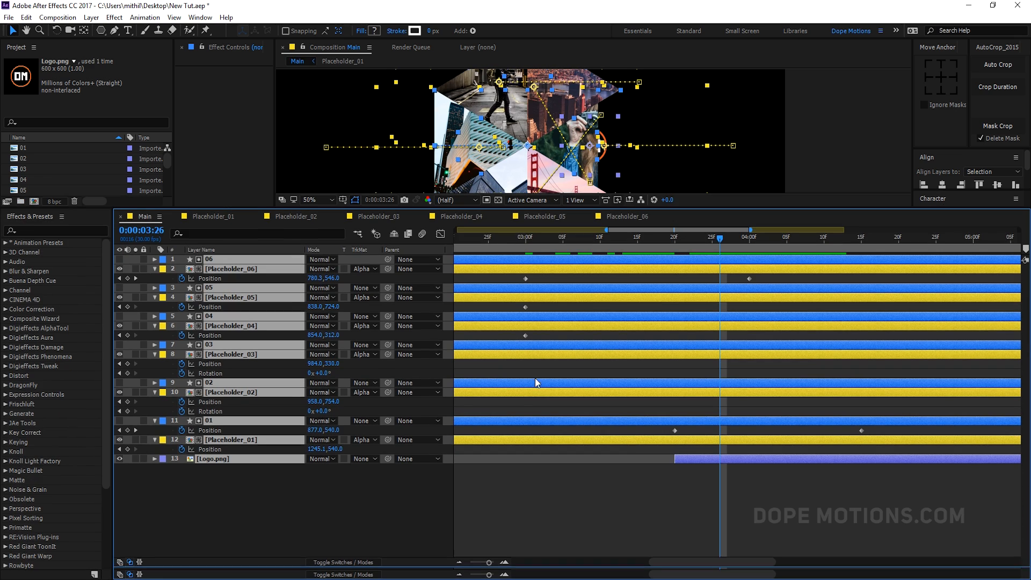
scroll(628, 429, down, 5)
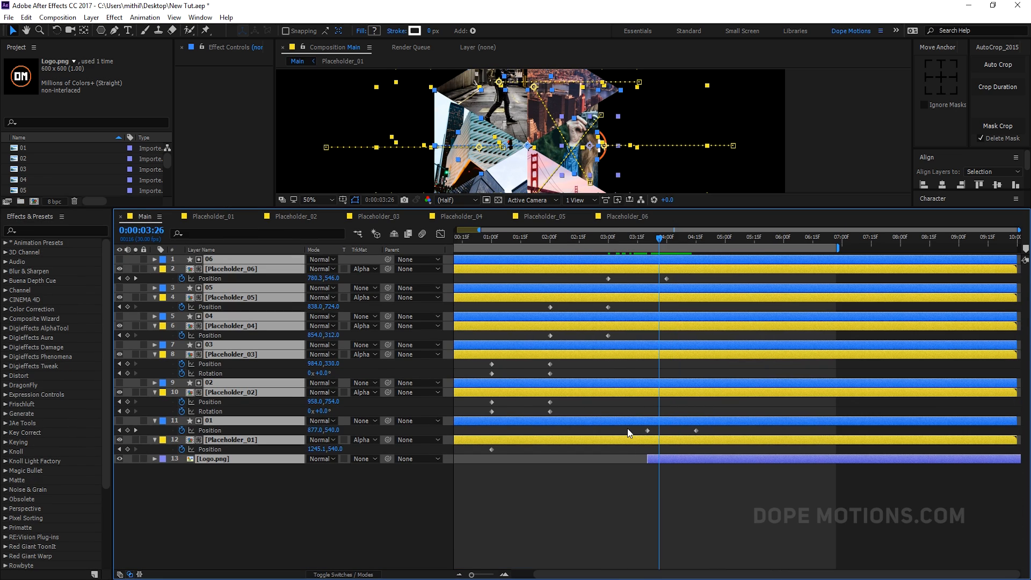
click(588, 491)
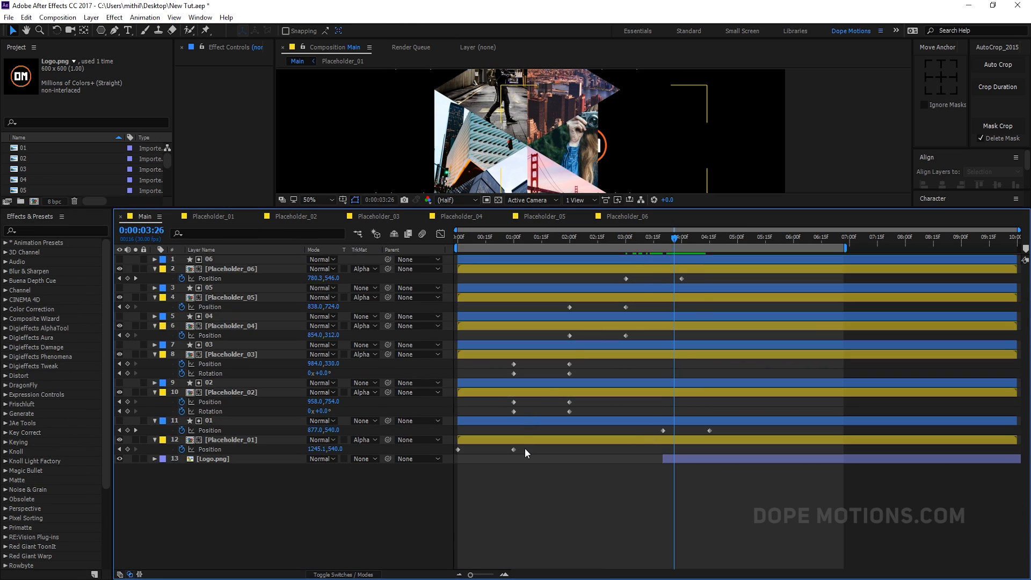
Step: Apply Easy Ease to all keyframes of the placeholder layers and the 01 shape layer
drag(524, 448, 449, 456)
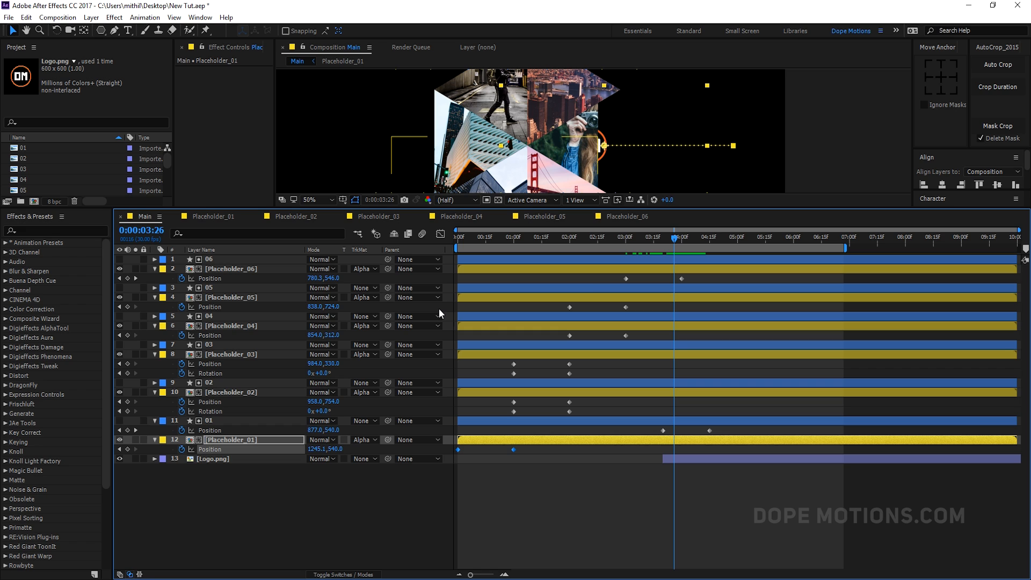
drag(762, 278, 450, 472)
key(F9)
click(572, 486)
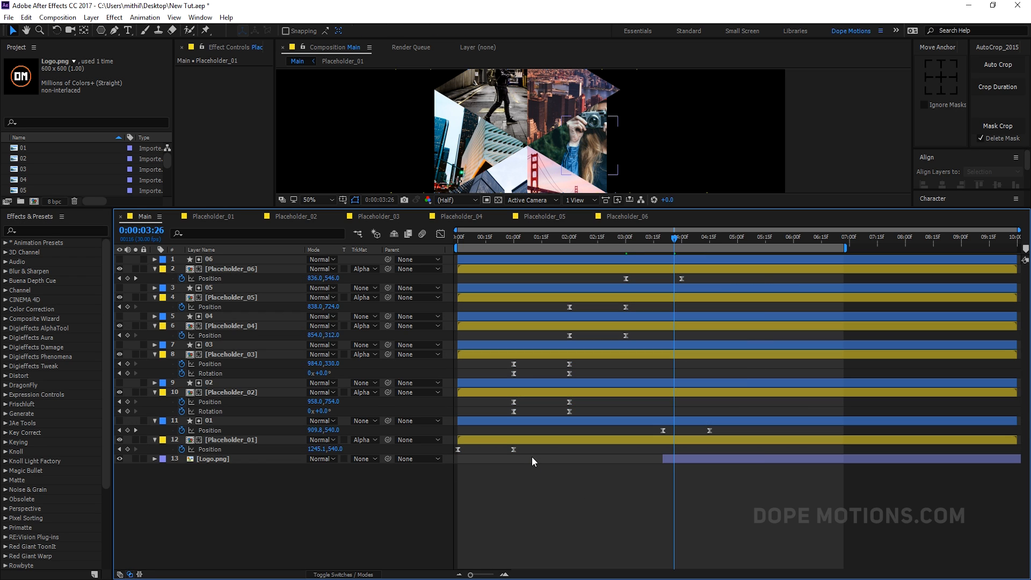
Step: Reshape the Placeholder_01 position speed curve so it peaks early and eases slowly into the keyframe at 1:00
drag(527, 449, 454, 465)
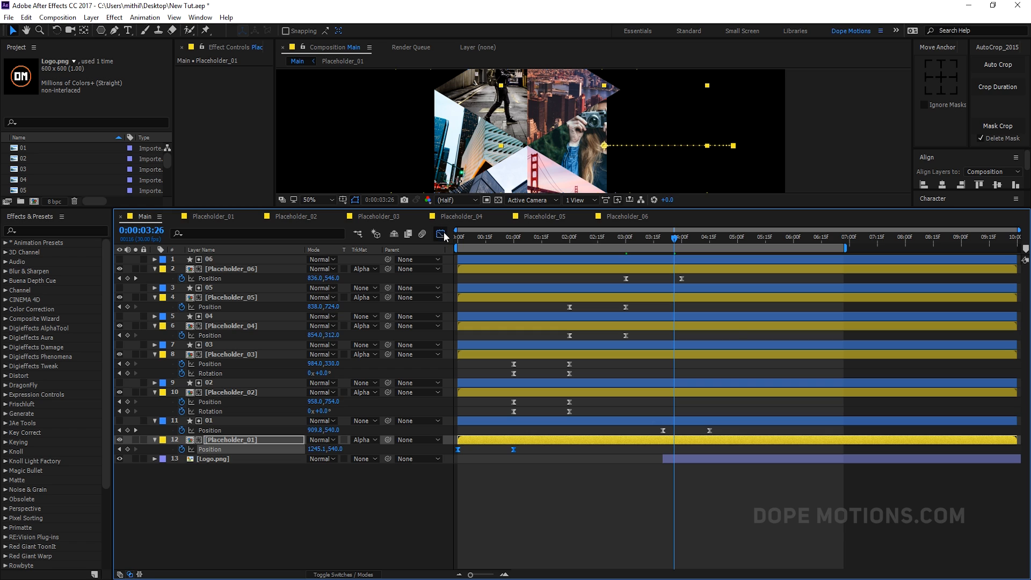
click(442, 234)
drag(524, 529, 486, 531)
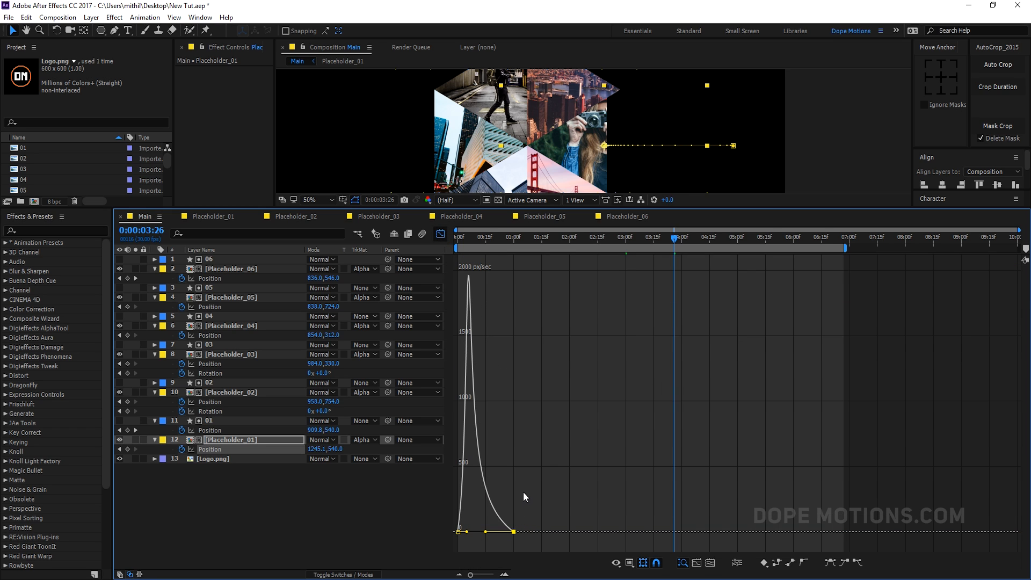
scroll(524, 497, up, 1)
drag(569, 576, 529, 576)
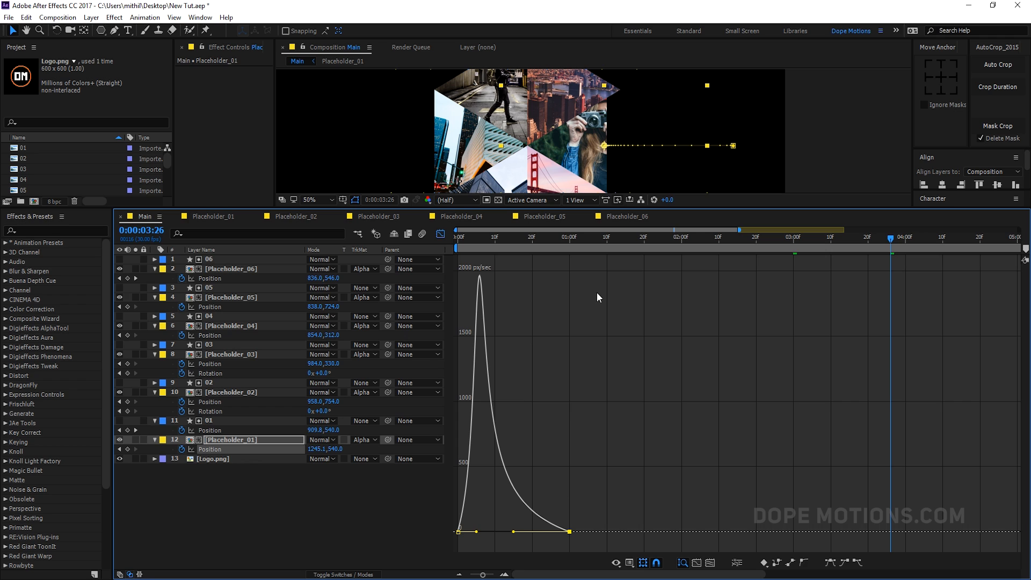
click(440, 234)
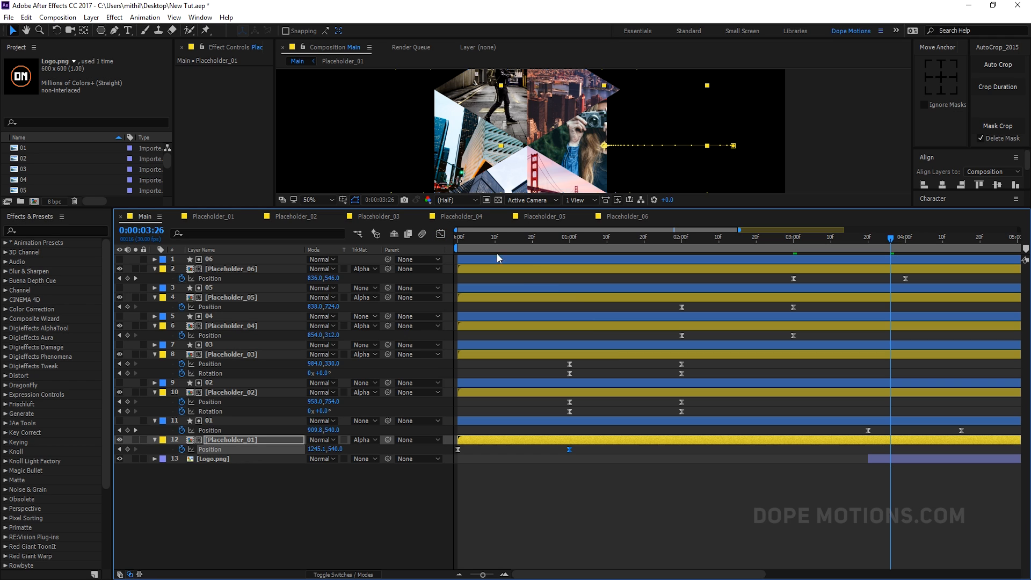
Step: Reshape the Placeholder_02 and Placeholder_03 position and rotation speed curves to peak early and ease slowly into 2:00
drag(560, 364, 694, 415)
click(440, 234)
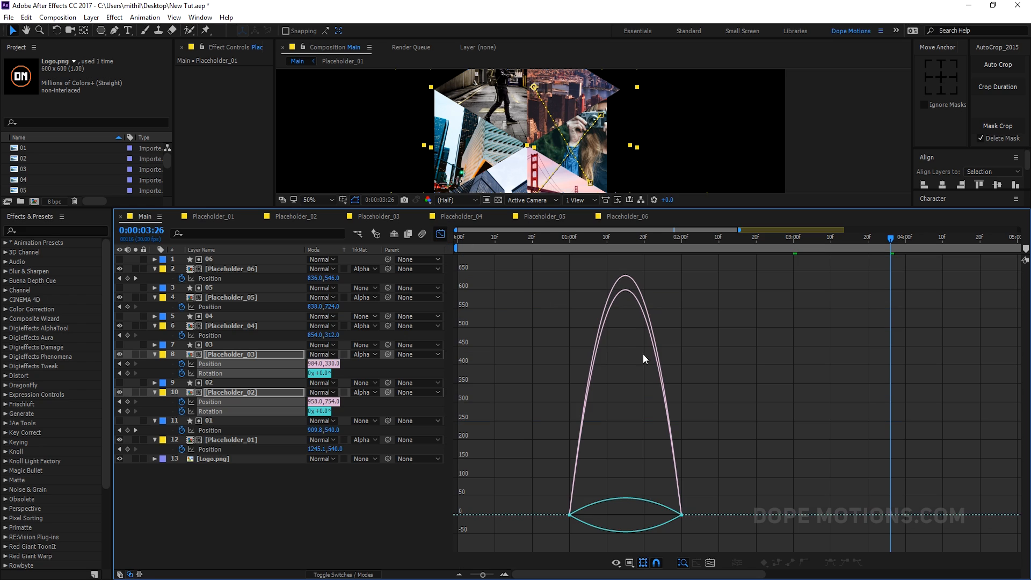
drag(664, 528, 602, 485)
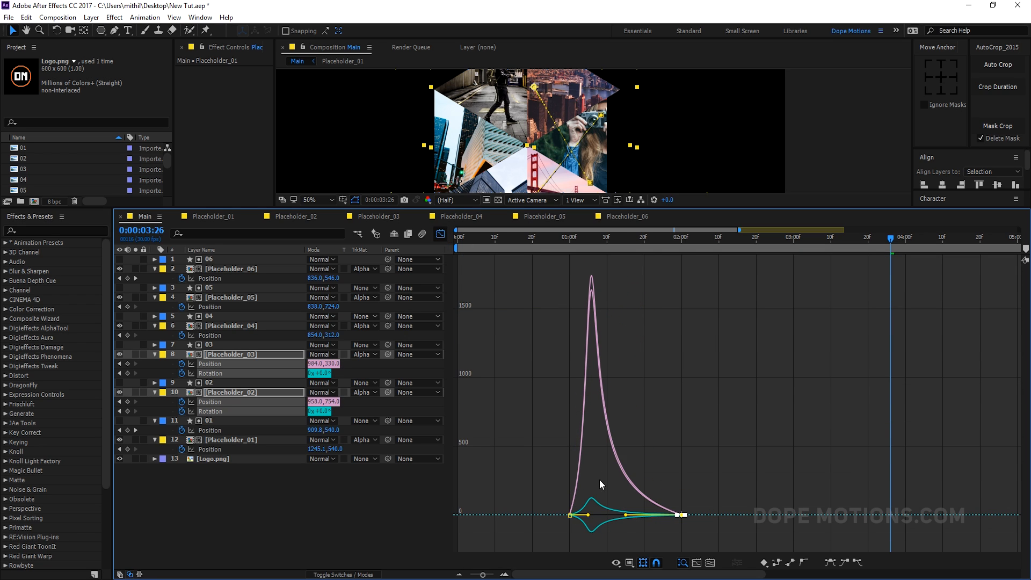
click(440, 234)
Step: Reshape the Placeholder_04 and Placeholder_05 position speed curves to peak early and ease slowly into 3:00
drag(746, 352, 620, 369)
key(v)
drag(568, 308, 702, 343)
click(440, 234)
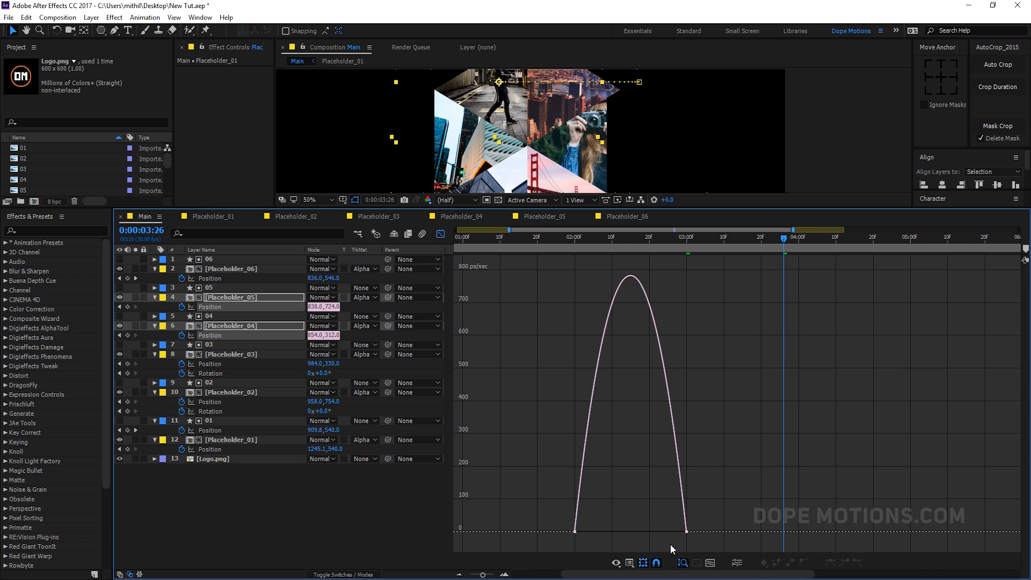
drag(668, 529, 630, 530)
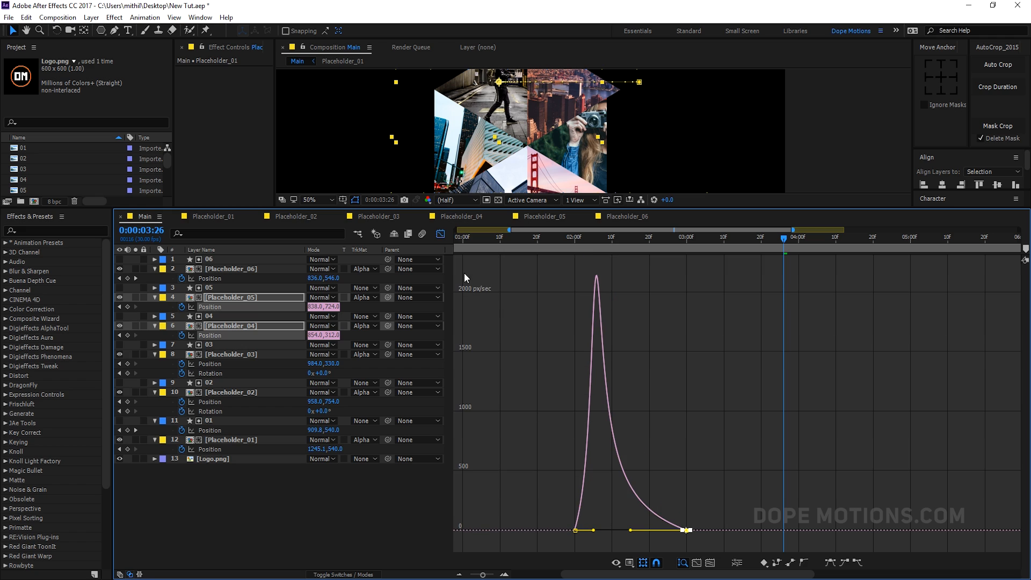
click(440, 235)
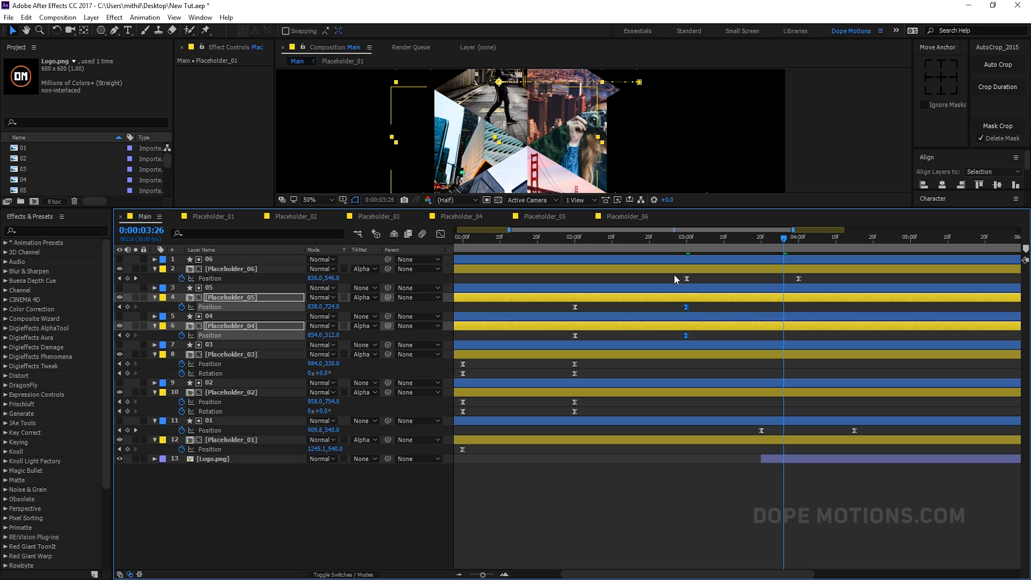
Step: Reshape the Placeholder_06 position speed curve to peak early and ease slowly into the keyframe at 4:00
drag(675, 277, 832, 297)
click(441, 234)
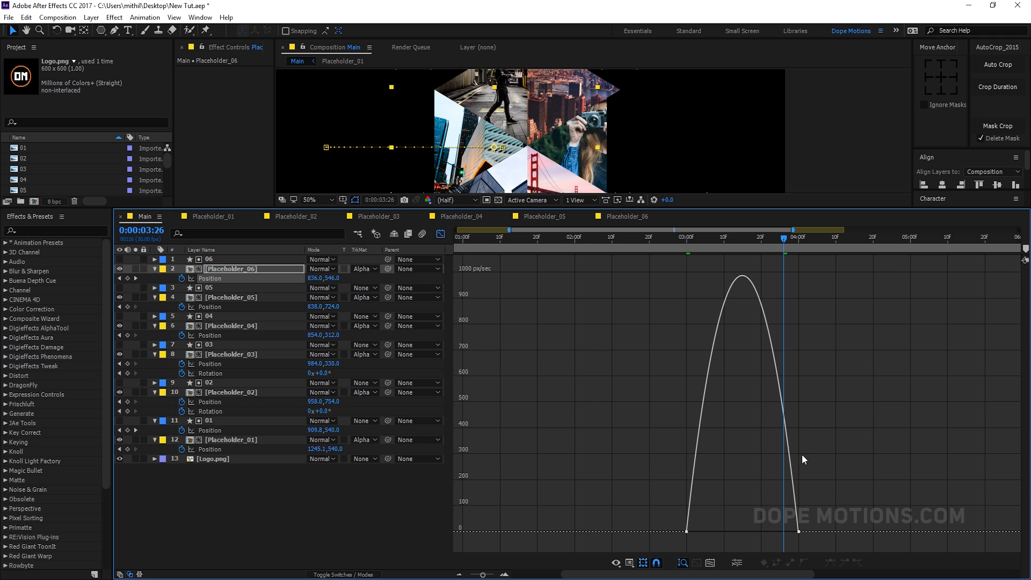
drag(781, 532, 720, 531)
key(shift+F3)
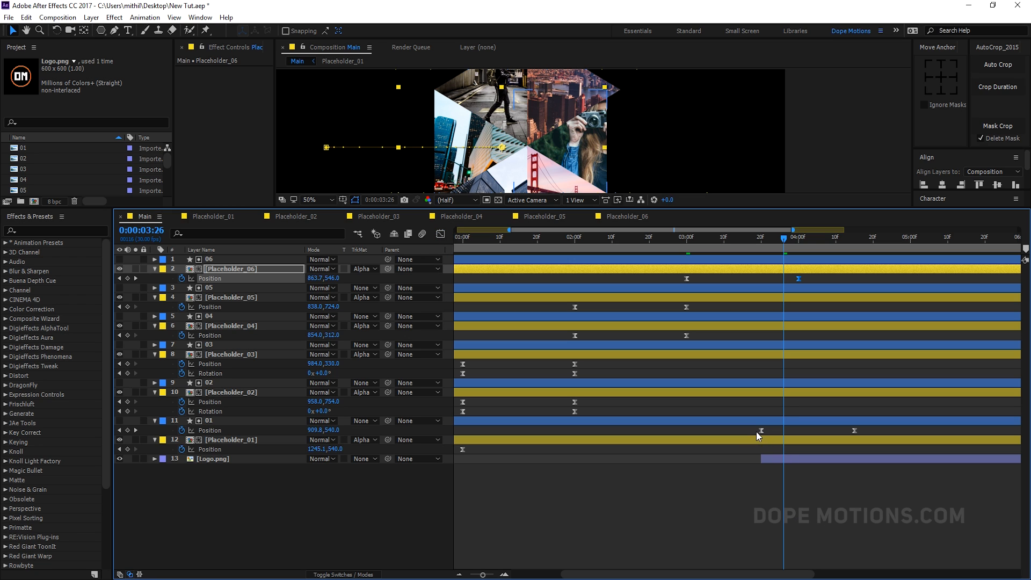
Step: Reshape the shape layer 01 position speed curve into a sharp central peak with long eases at both keyframes
drag(754, 431, 864, 437)
click(440, 235)
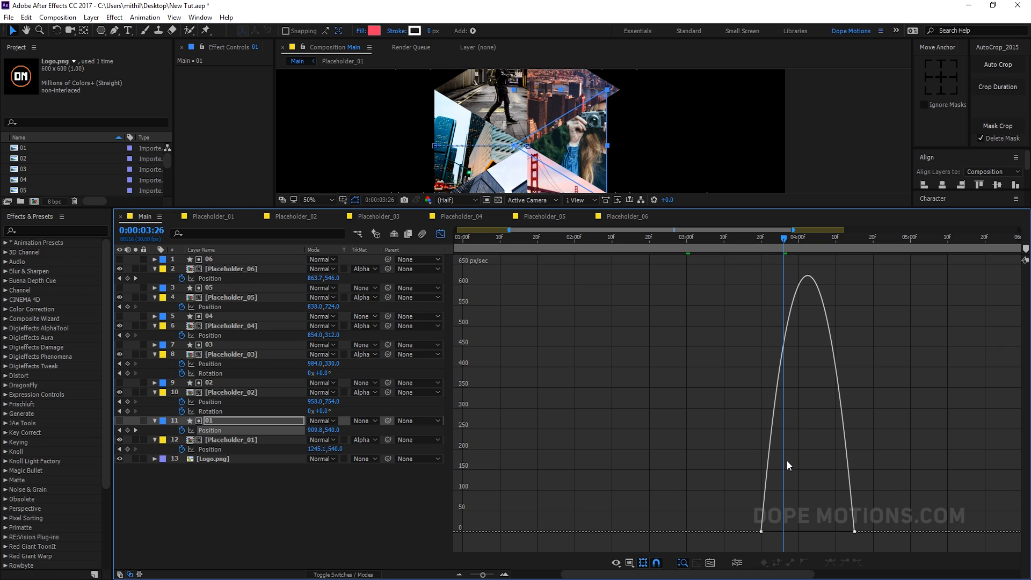
drag(747, 523, 816, 448)
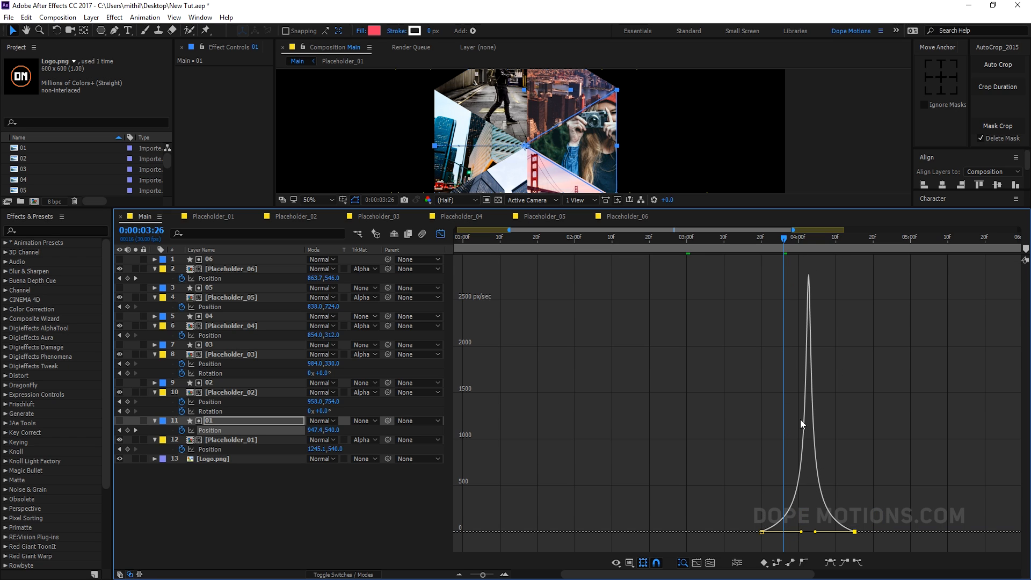
drag(762, 237, 841, 260)
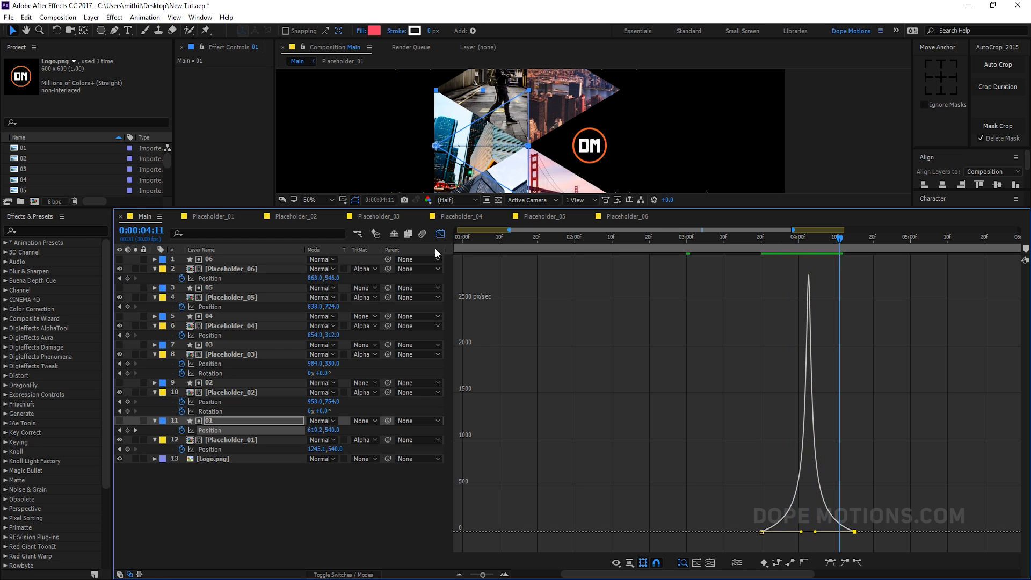
click(441, 234)
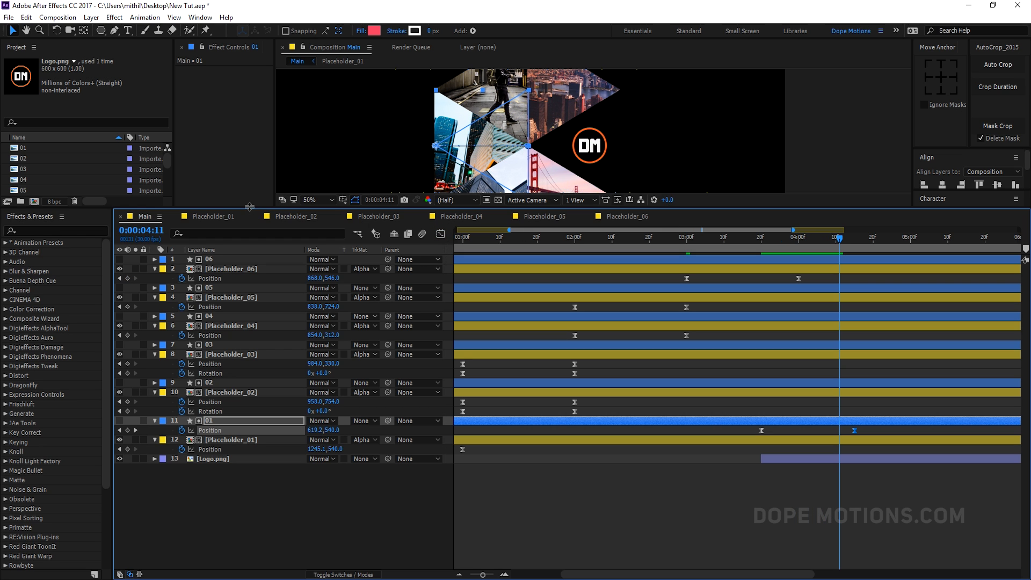
Step: Extend the work area's end to 0:00:04:27 and preview the animation in an enlarged composition view
drag(252, 209, 263, 322)
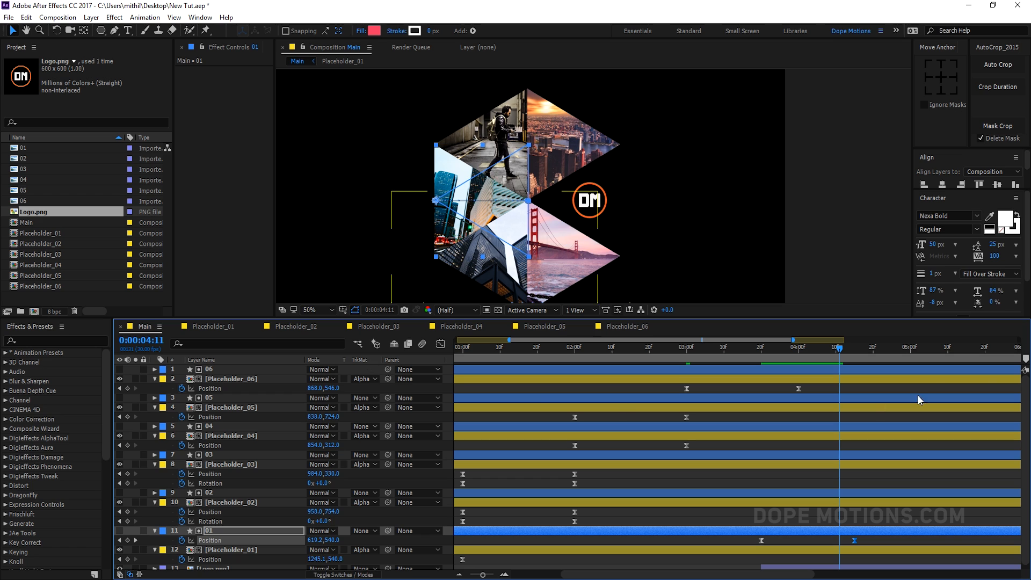
click(900, 347)
key(n)
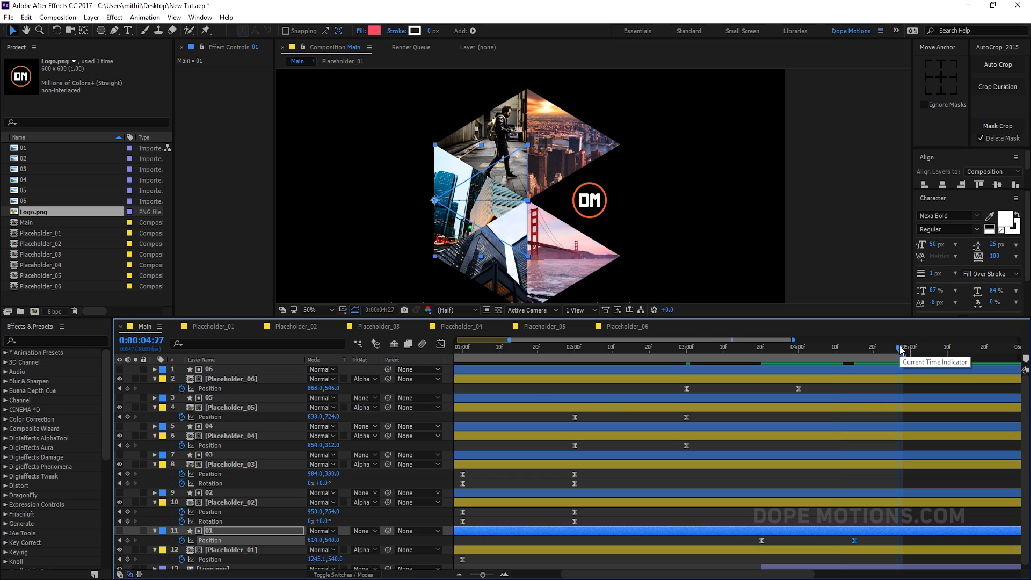
key(space)
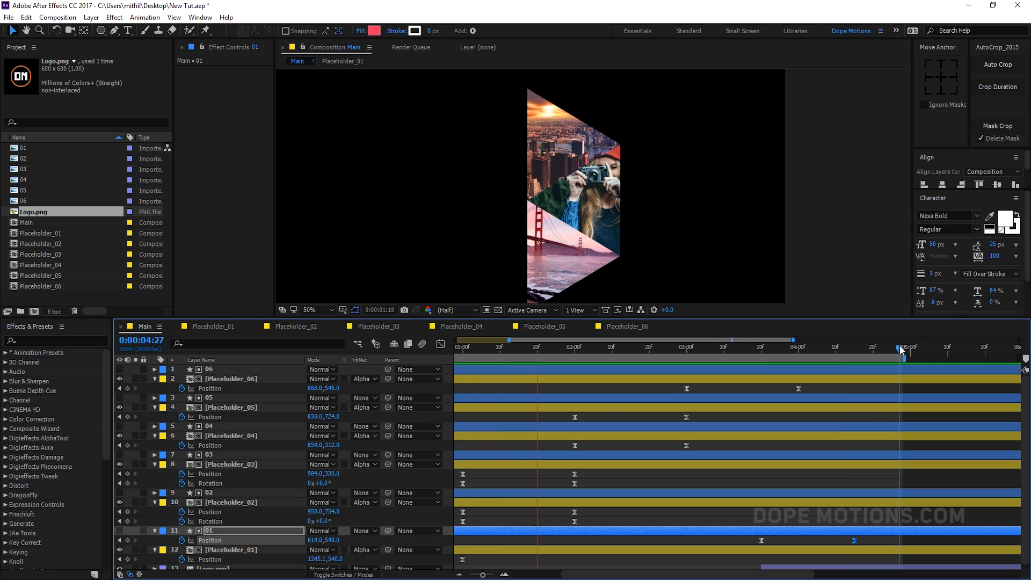
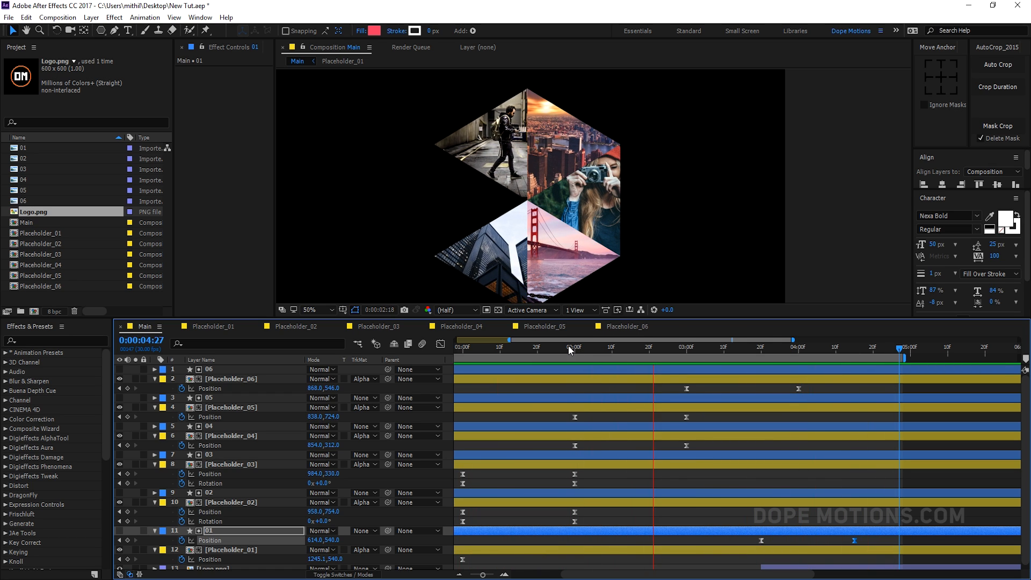
click(533, 348)
key(ctrl+a)
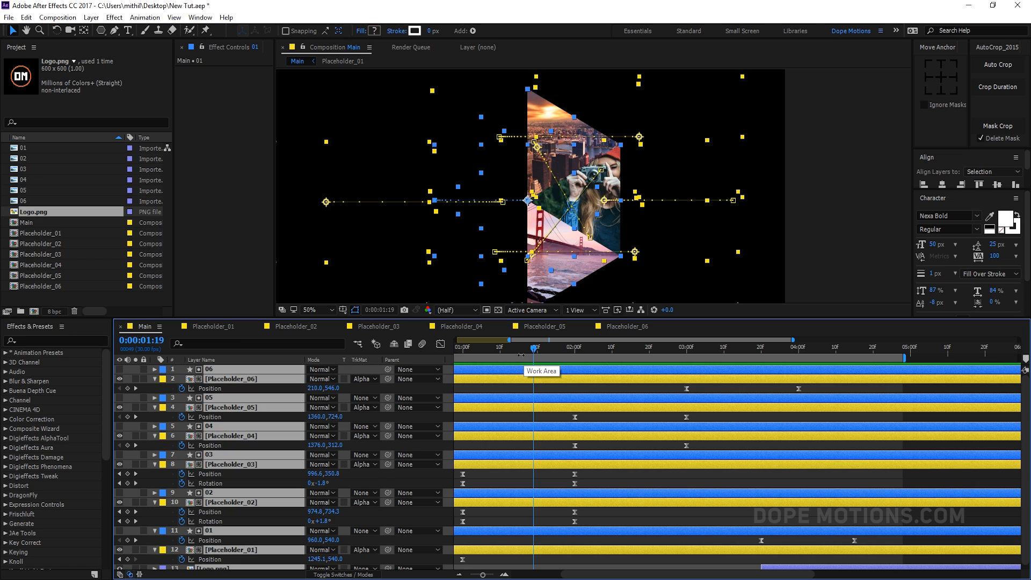
key(u)
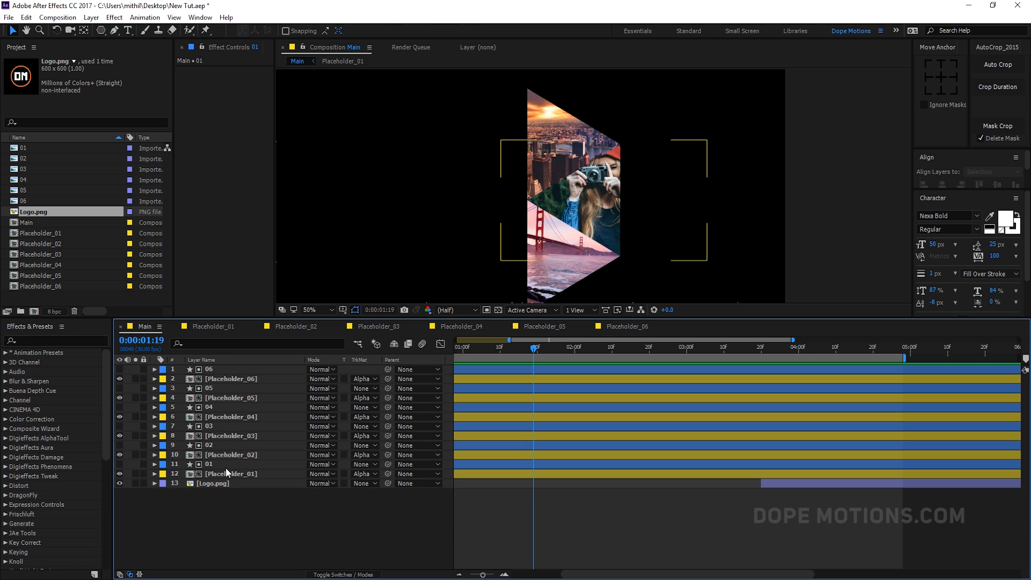
scroll(532, 505, down, 2)
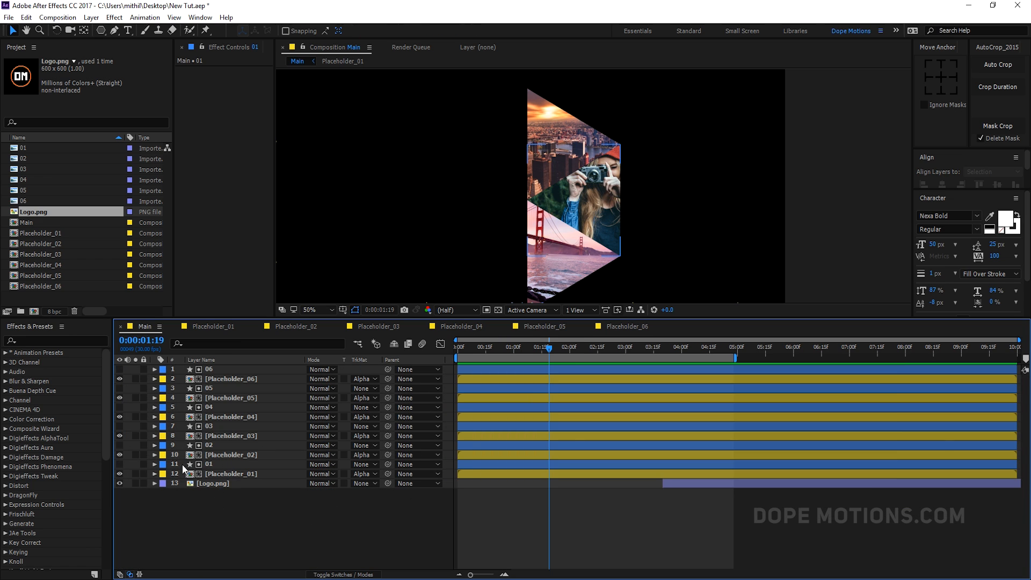
click(211, 473)
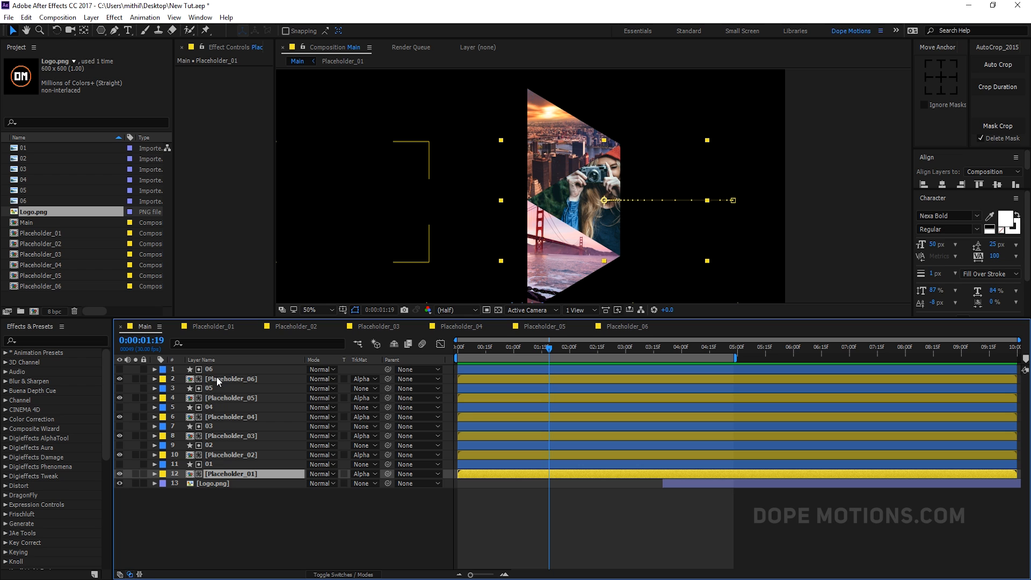
drag(211, 503, 217, 356)
key(u)
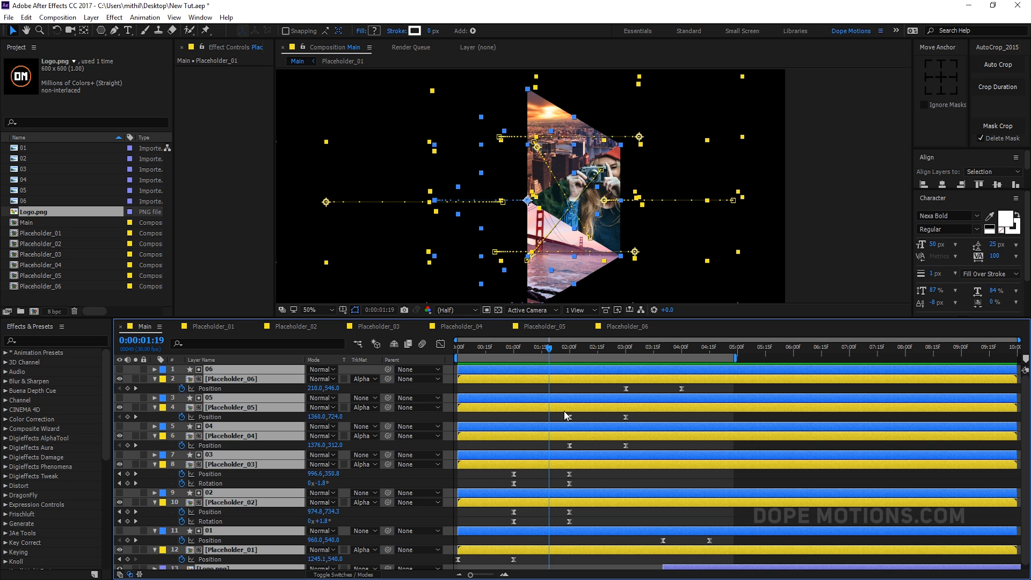
Step: Shift the Placeholder_02 and Placeholder_03 position and rotation keyframes together to start at 0:20 and preview from the beginning
drag(247, 317, 259, 257)
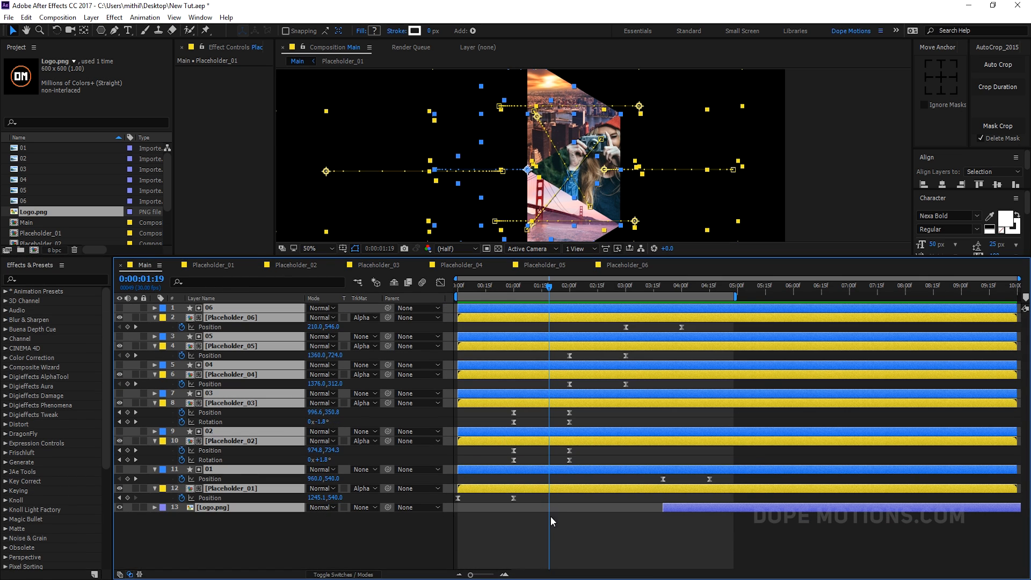
click(518, 517)
key(=)
scroll(587, 546, left, 3)
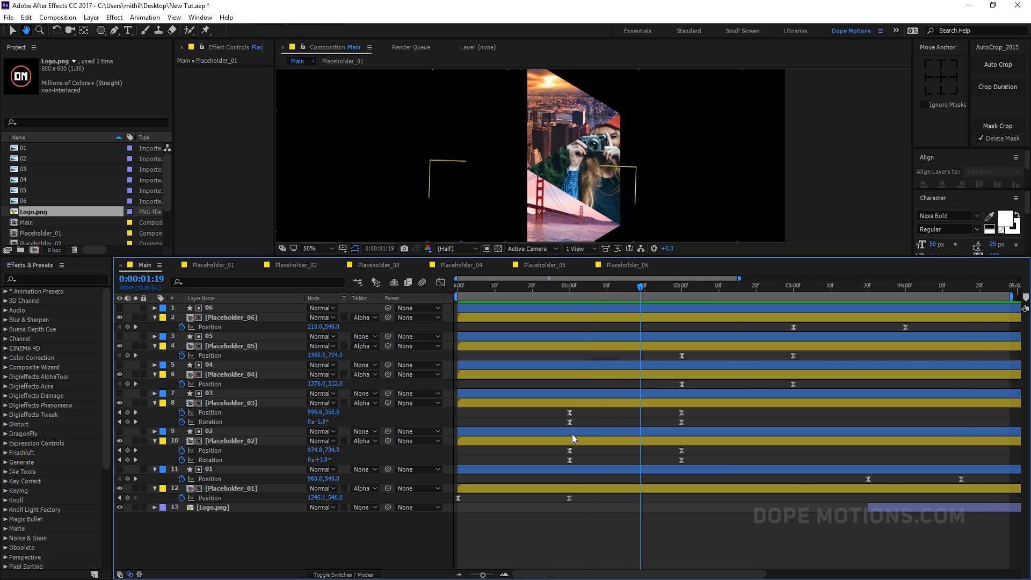
drag(556, 411, 697, 456)
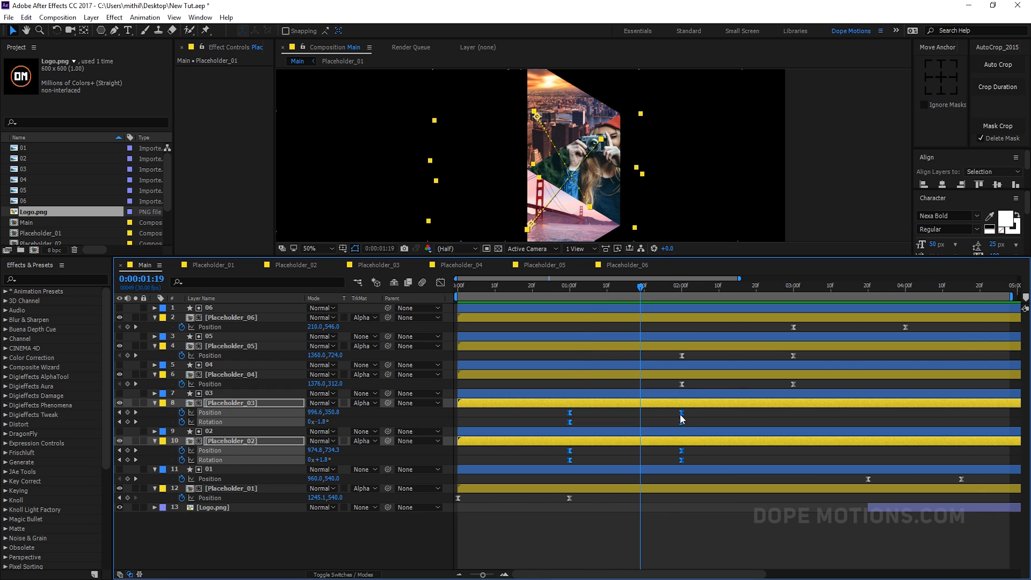
click(533, 287)
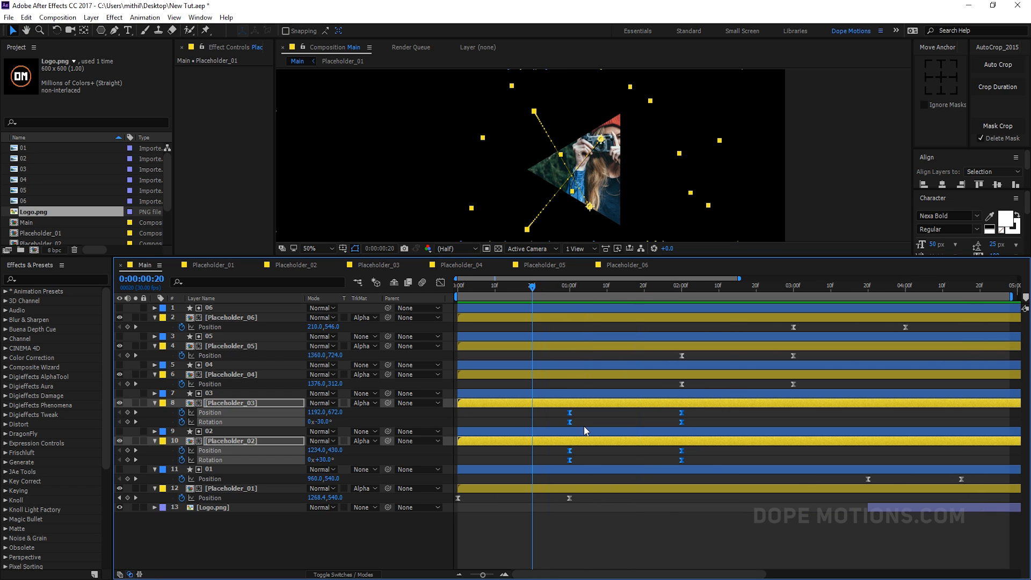
drag(568, 412, 533, 413)
click(544, 463)
drag(501, 290, 428, 286)
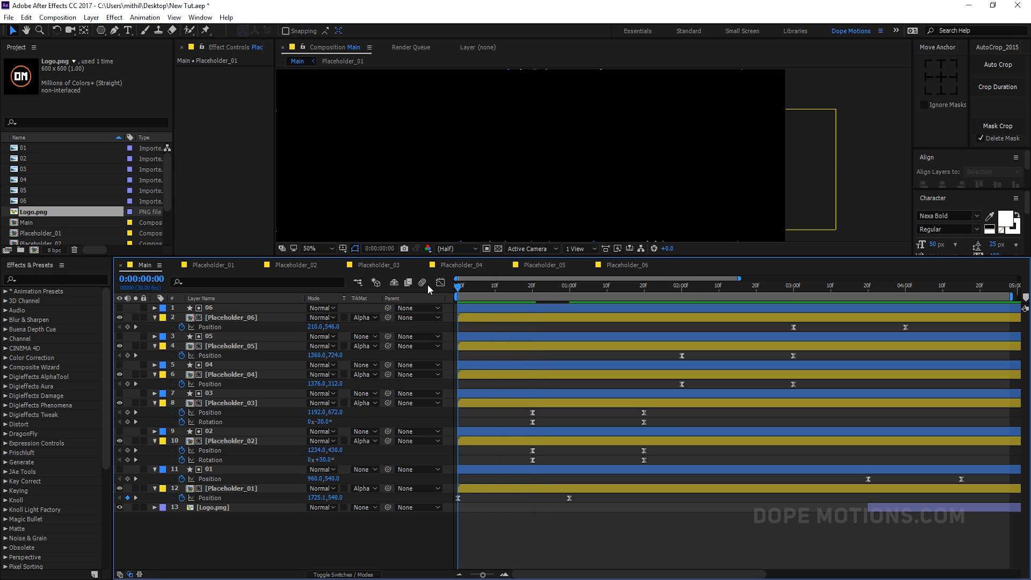
key(space)
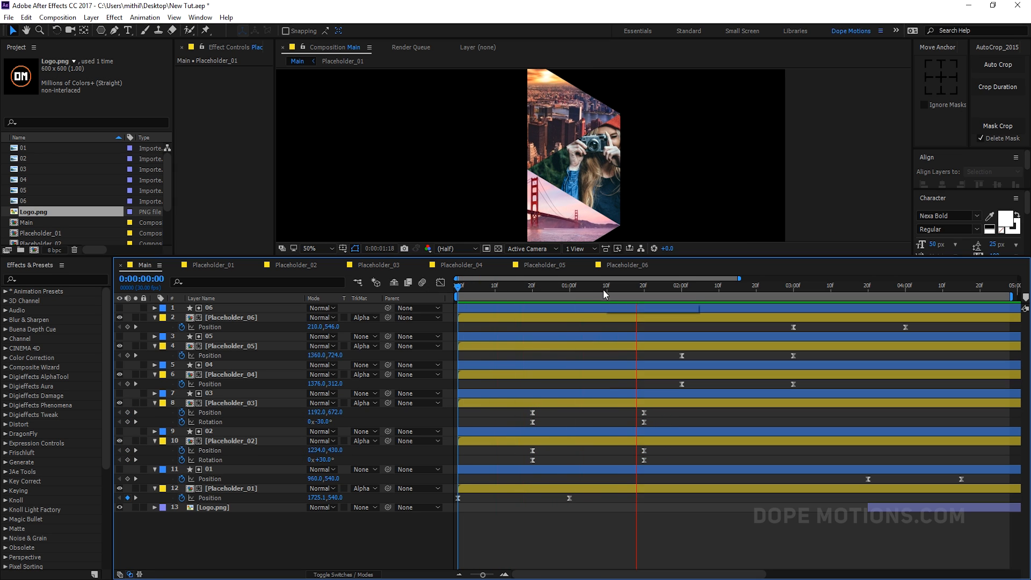
Step: Shift the Placeholder_04 and Placeholder_05 position keyframes together to start at 1:10
click(626, 290)
drag(624, 291, 607, 295)
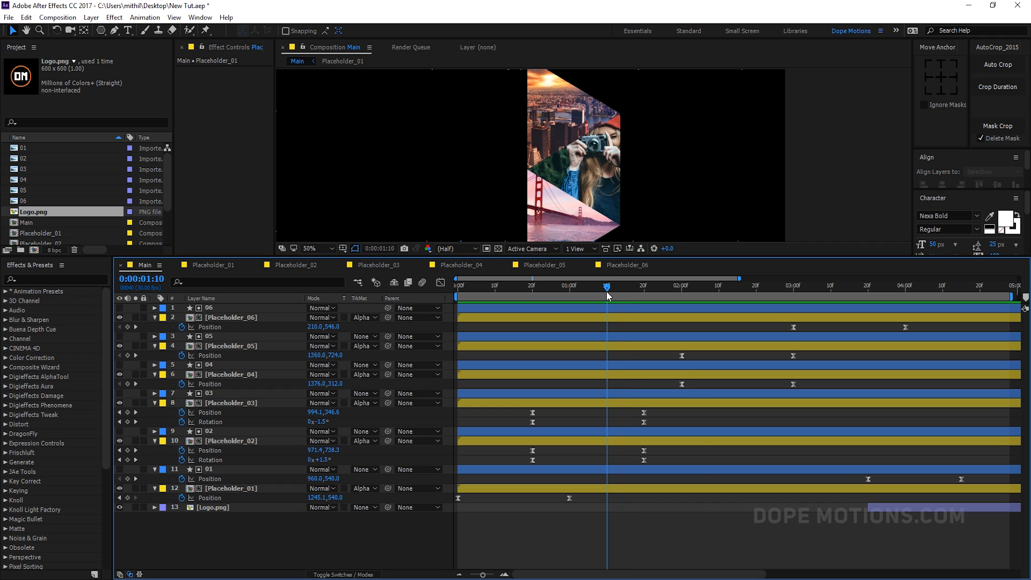
drag(667, 351, 806, 394)
drag(793, 357, 718, 363)
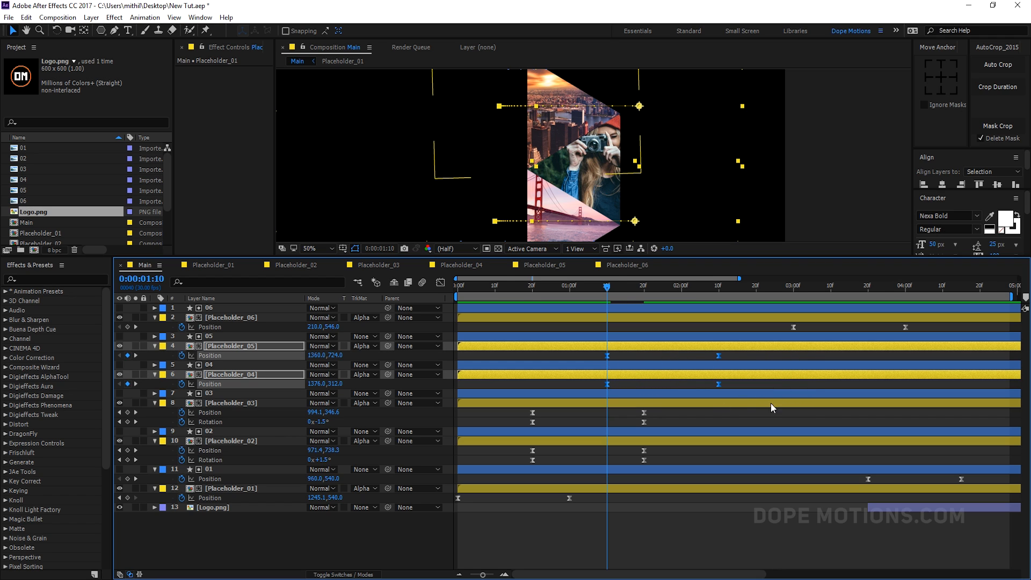
Step: Shift the Placeholder_06 and layer 01 position keyframes together so Placeholder_06 starts at 2:00, and start the Logo.png layer at 2:20
drag(722, 418, 668, 416)
click(647, 289)
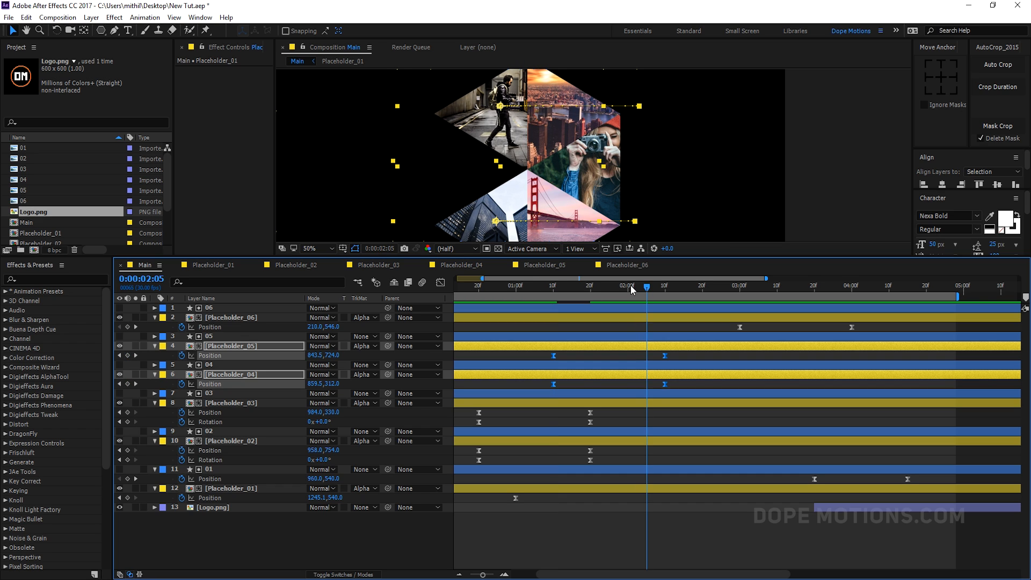
click(631, 289)
drag(734, 328, 877, 340)
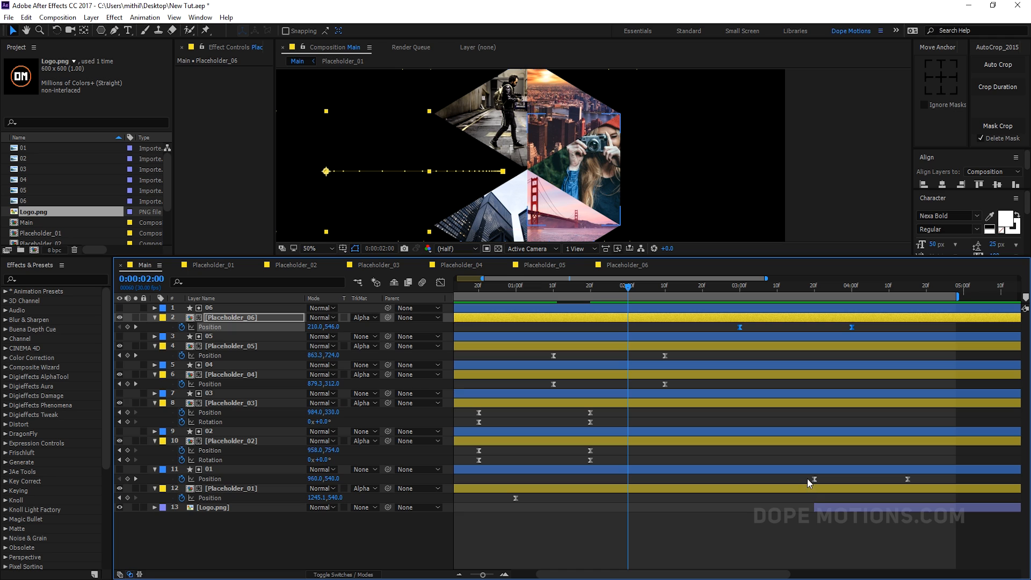
drag(809, 477, 932, 495)
drag(741, 329, 723, 333)
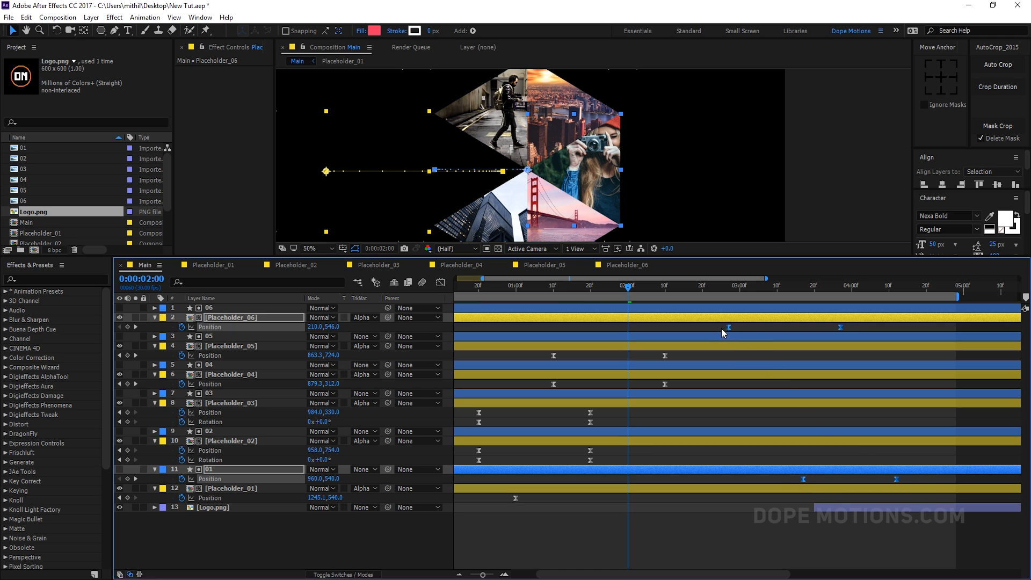
drag(649, 328, 631, 327)
drag(833, 509, 711, 510)
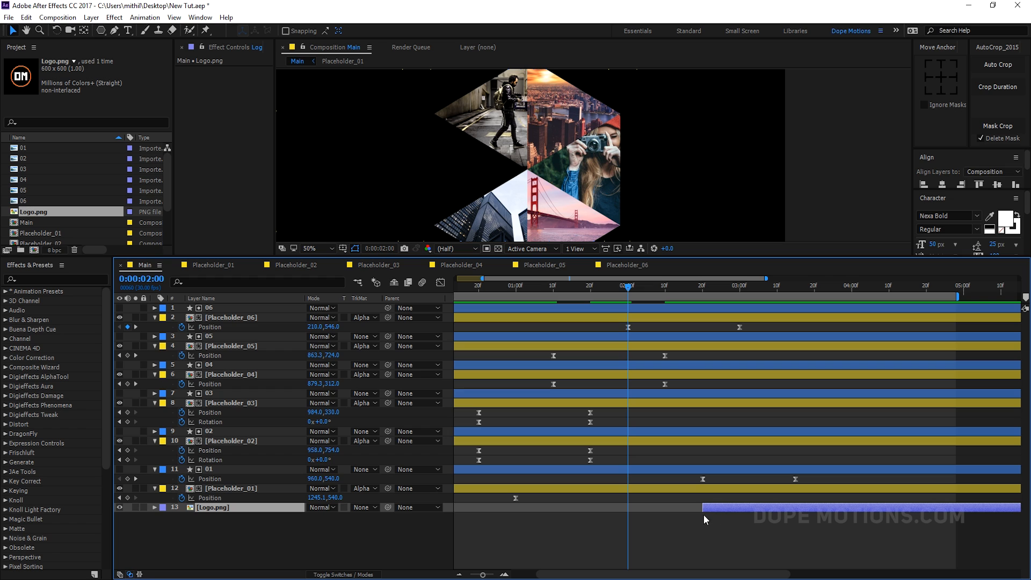
key(F2)
Step: End the work area at 4:00 and preview the retimed animation from the beginning
drag(677, 298, 852, 318)
key(n)
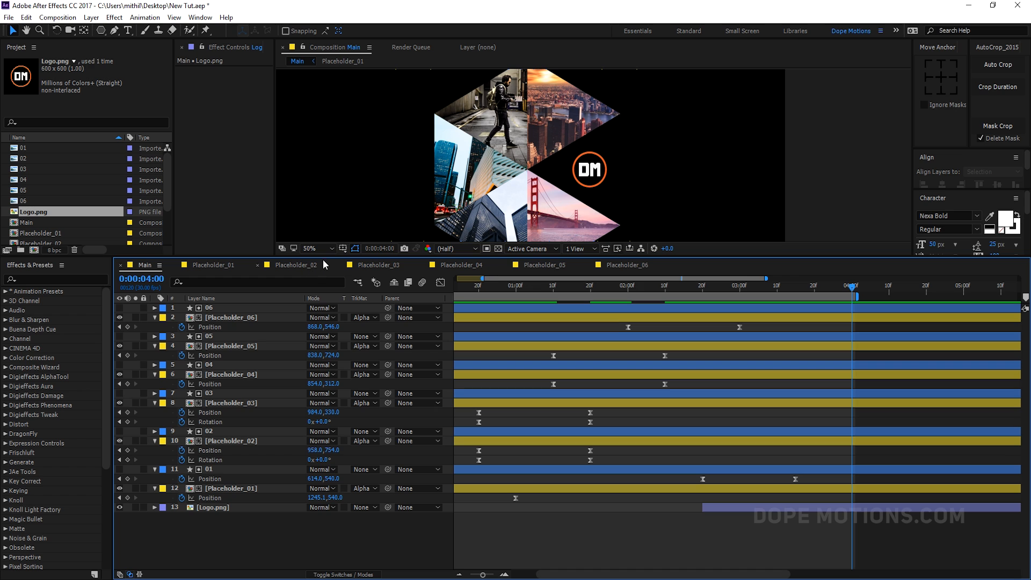
drag(322, 256, 323, 321)
drag(471, 352, 434, 353)
key(minus)
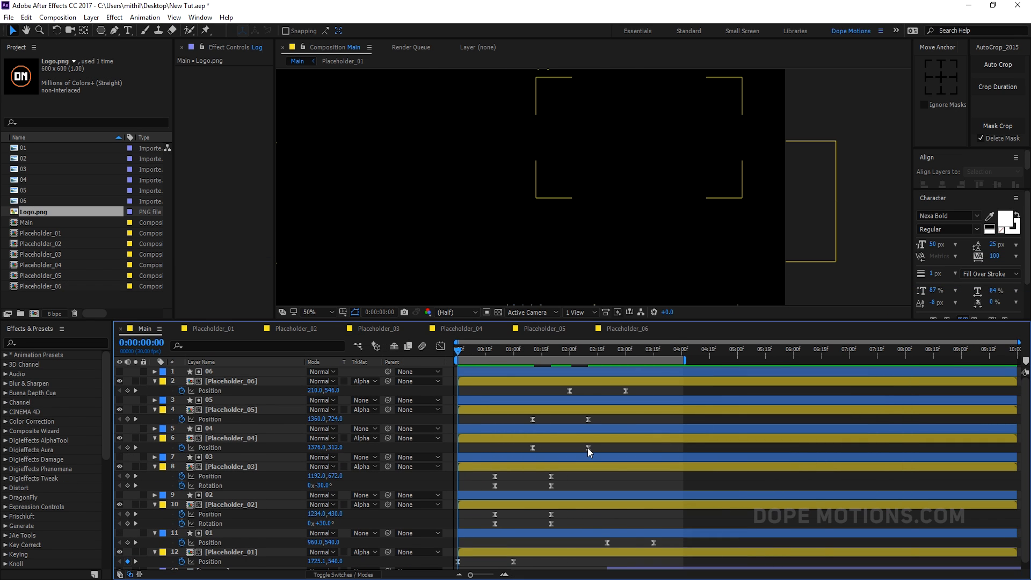
key(space)
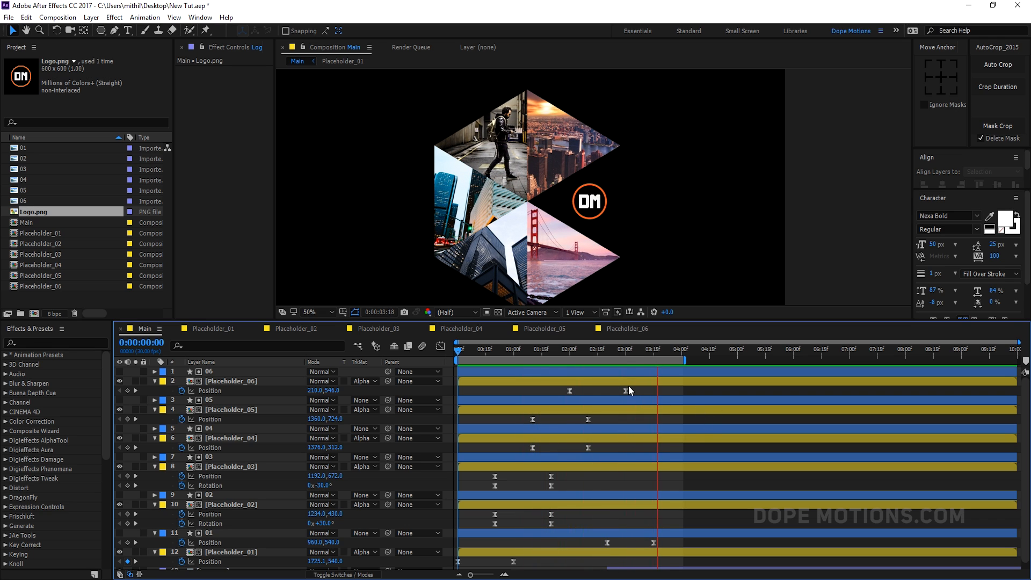
click(643, 352)
Step: Collapse the keyframed properties and pre-compose all layers in Main into a new composition named Animation
key(ctrl+a)
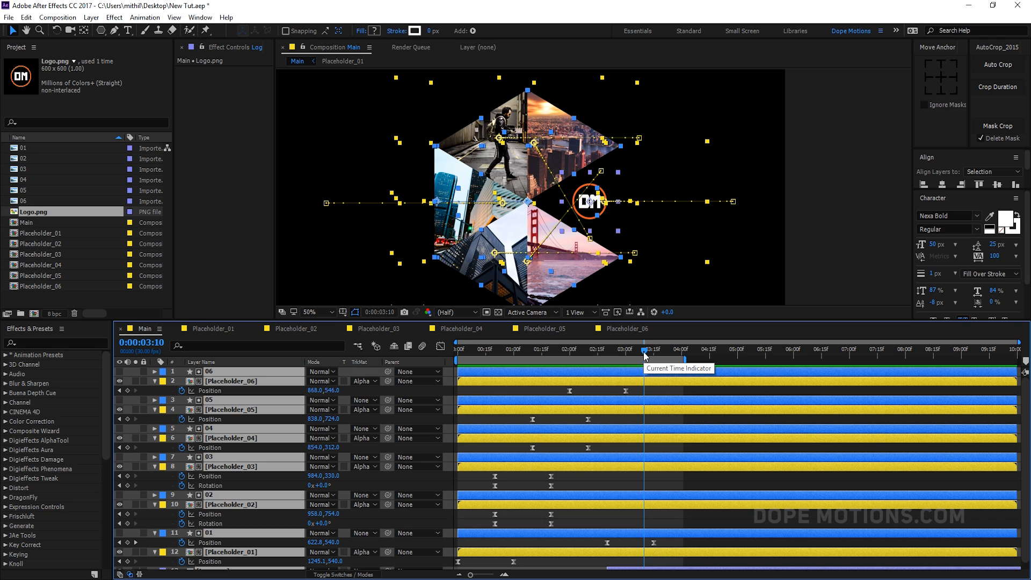
key(u)
click(198, 523)
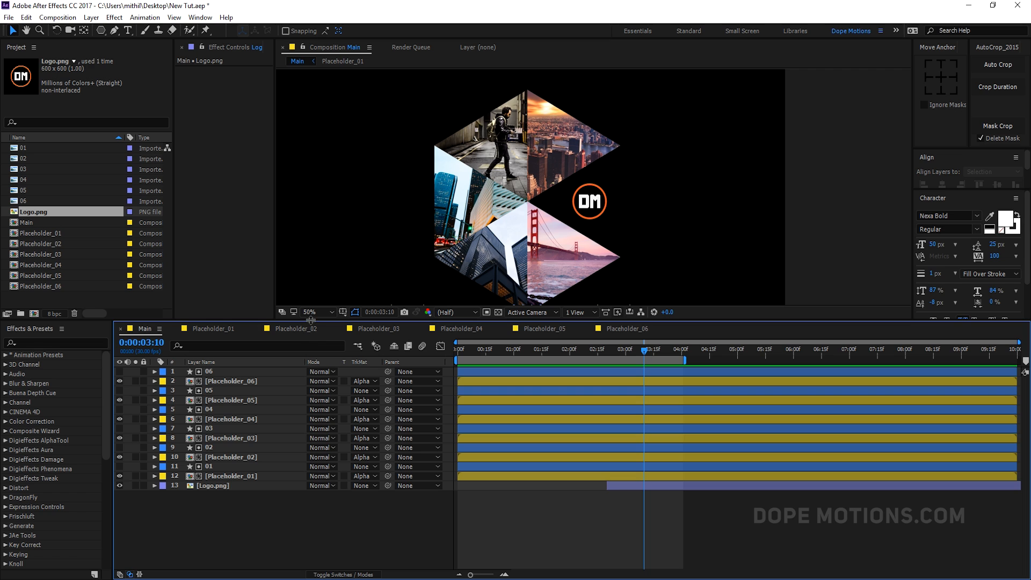
drag(311, 320, 311, 374)
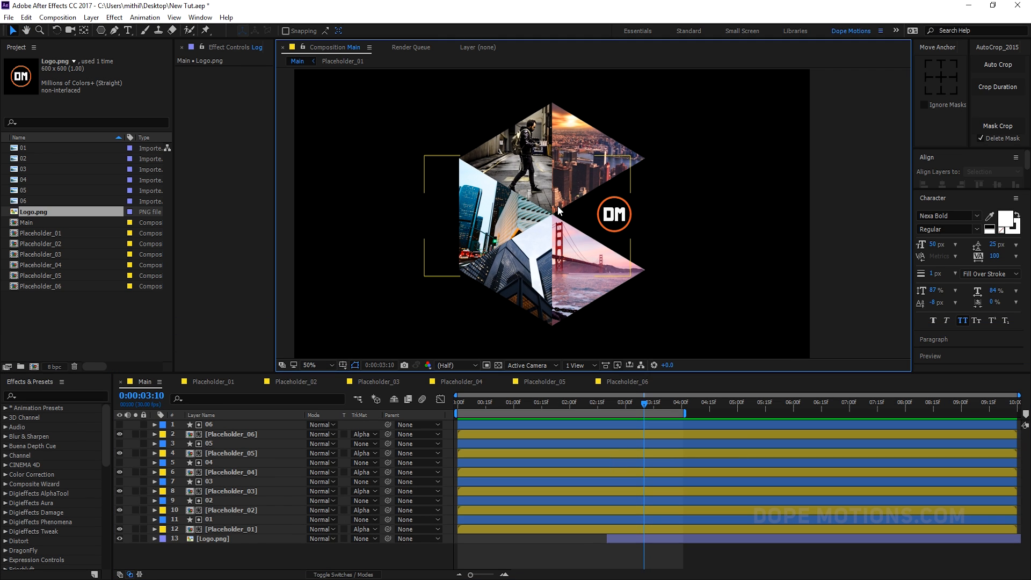
drag(202, 546, 217, 429)
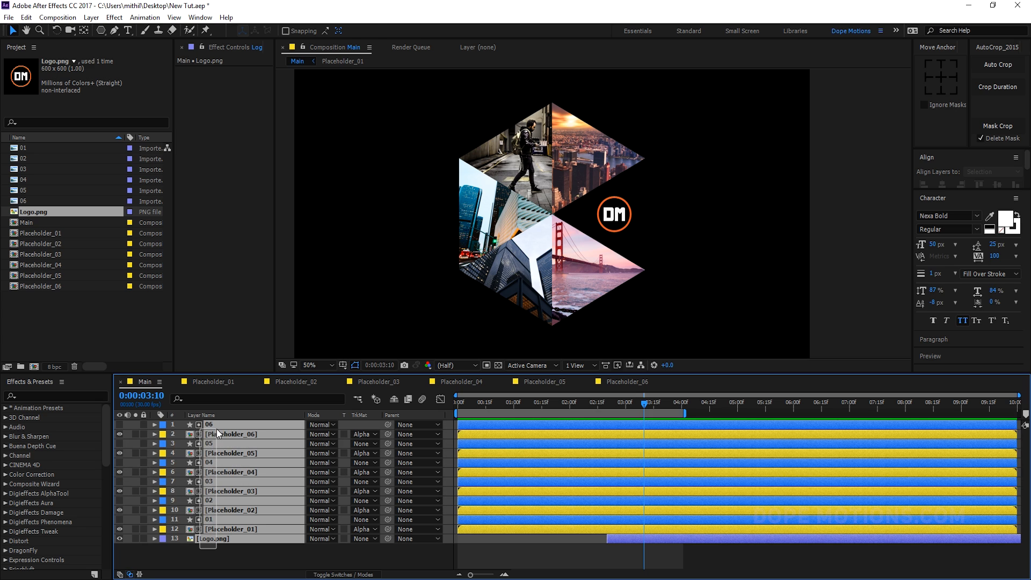
right_click(217, 428)
click(251, 480)
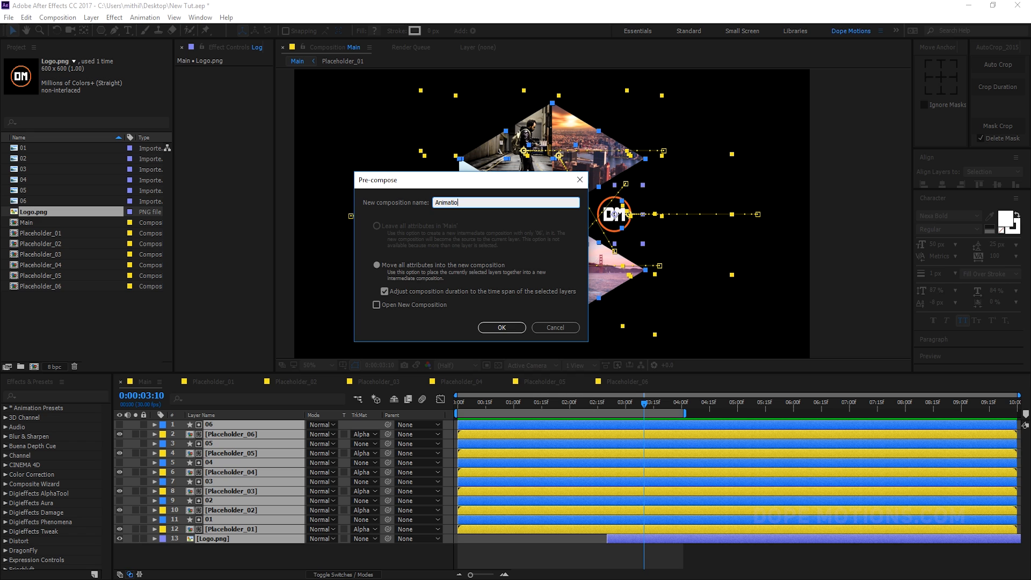
click(503, 327)
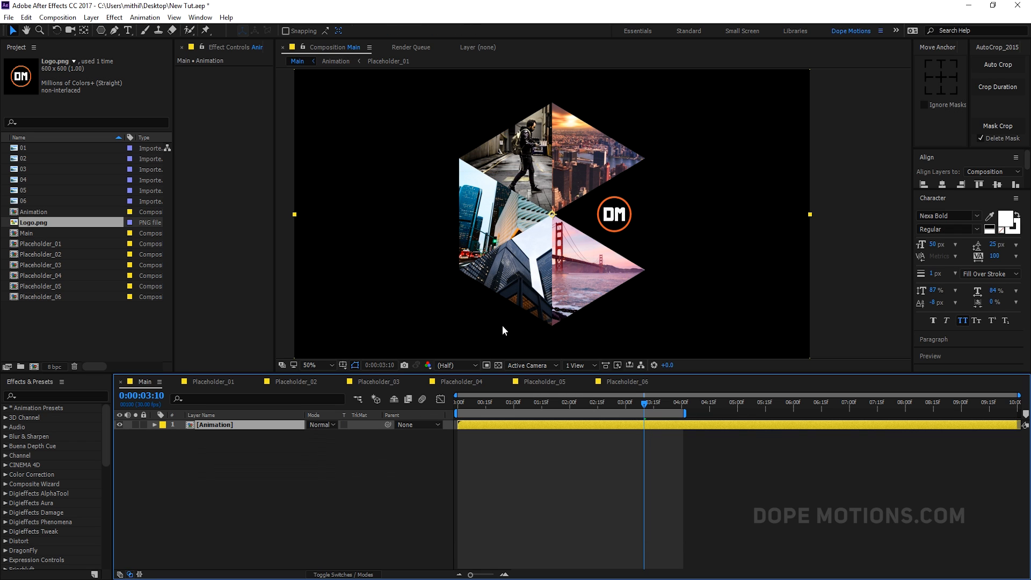
Step: Create a white 1920 × 1080 solid named BG and place it beneath the Animation layer in Main
key(ctrl+y)
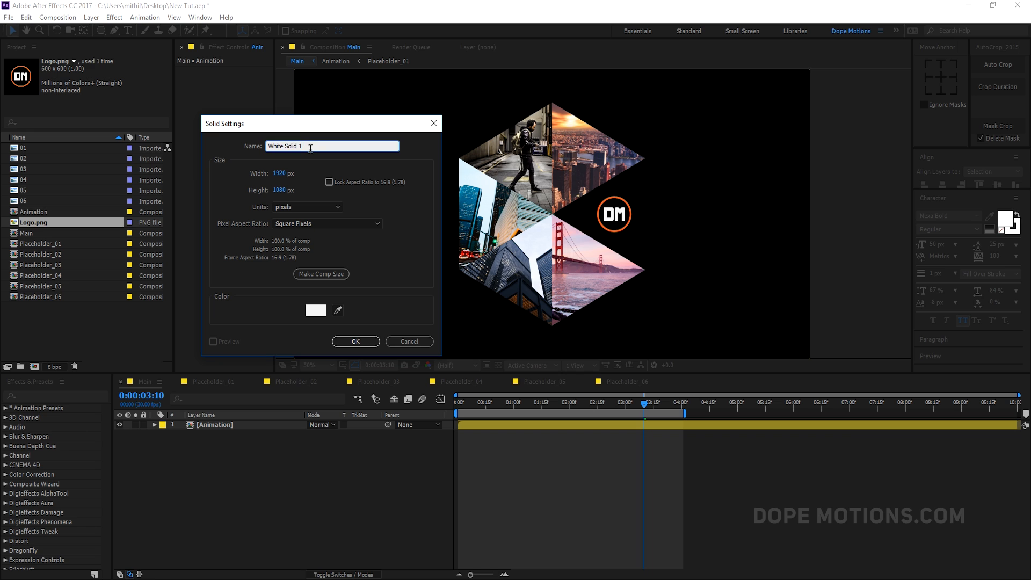
drag(310, 148, 195, 146)
text(BG)
click(352, 342)
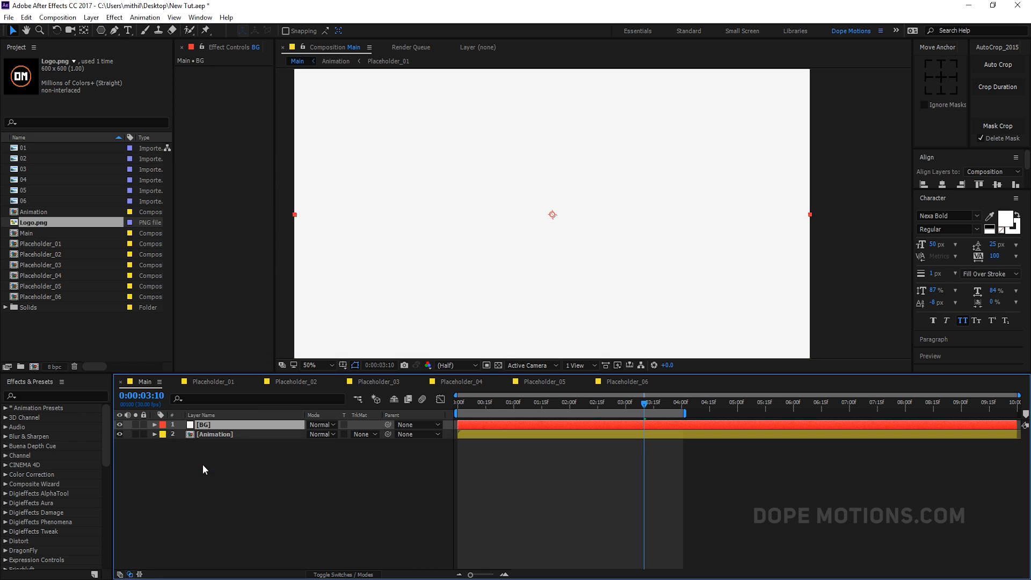
key(ctrl+shift+bracketleft)
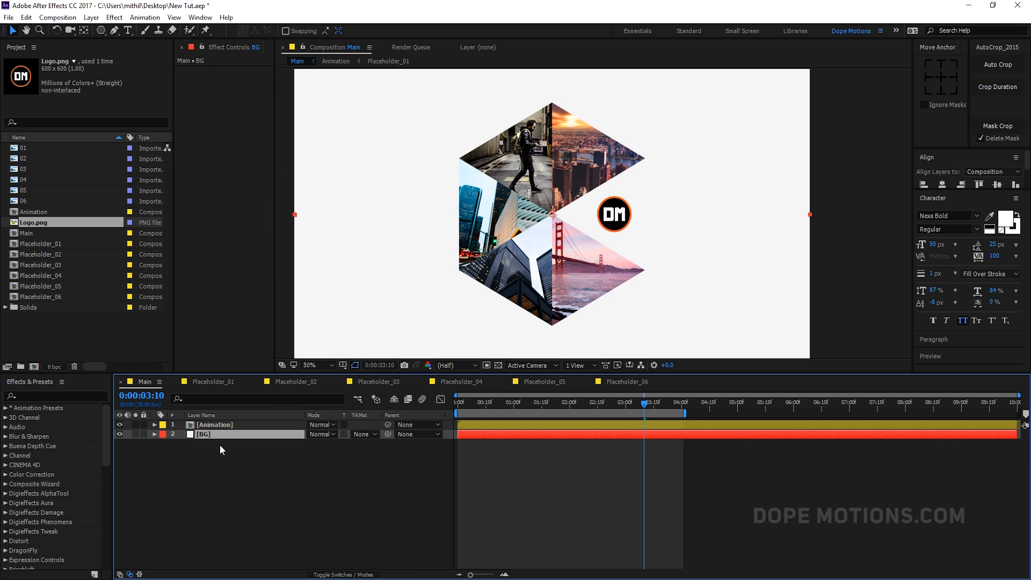
Step: Enlarge the composition viewer and scrub through Main to 3:19 to check the animation over the background
click(228, 381)
click(148, 384)
drag(217, 375, 218, 414)
drag(465, 443, 661, 450)
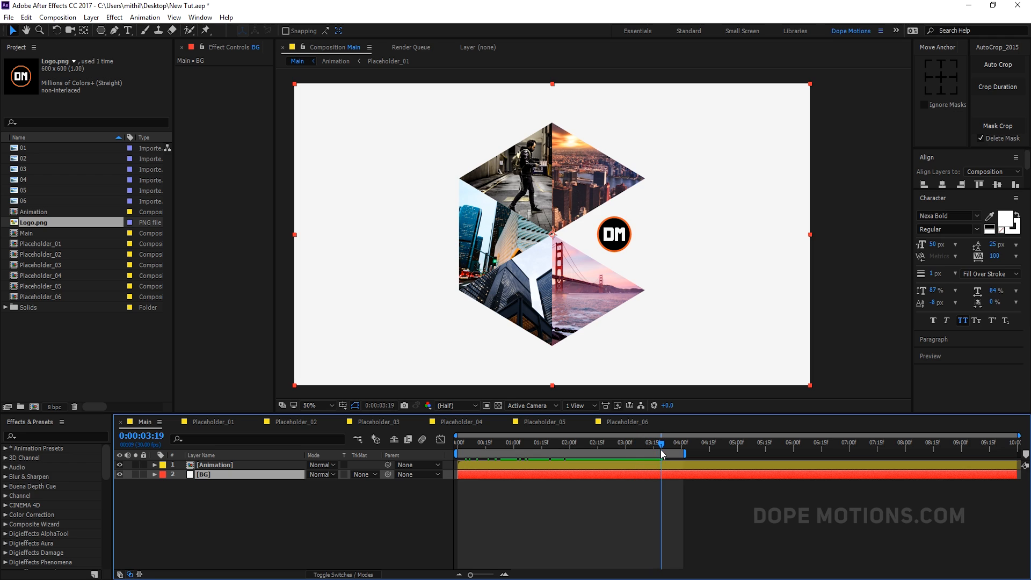
click(220, 466)
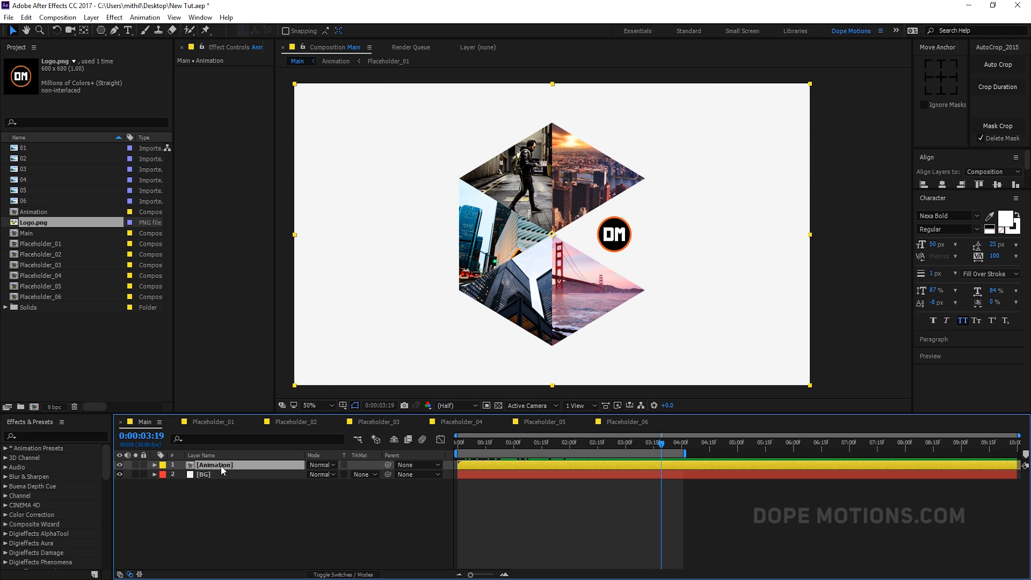
key(ctrl+d)
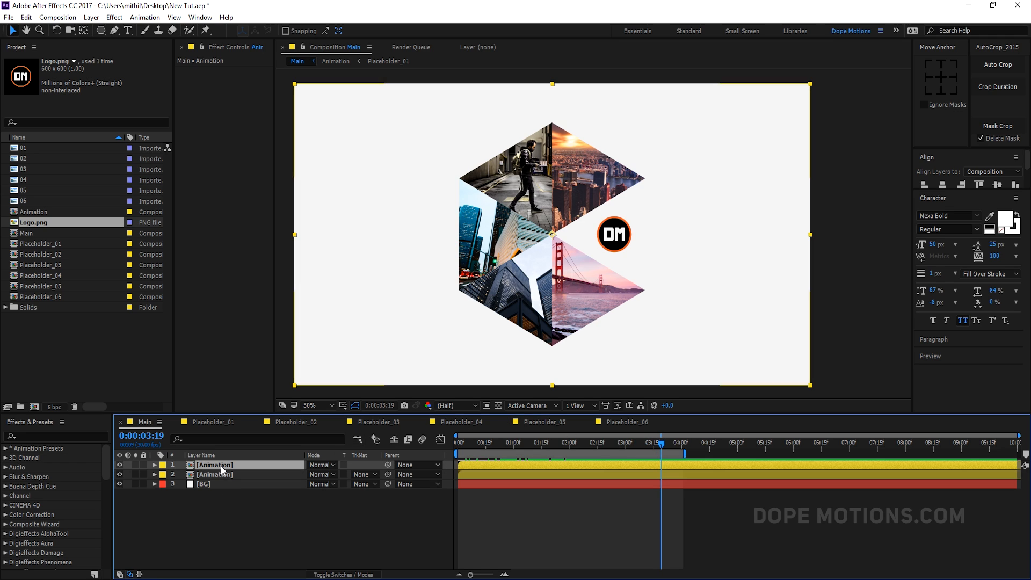
click(197, 477)
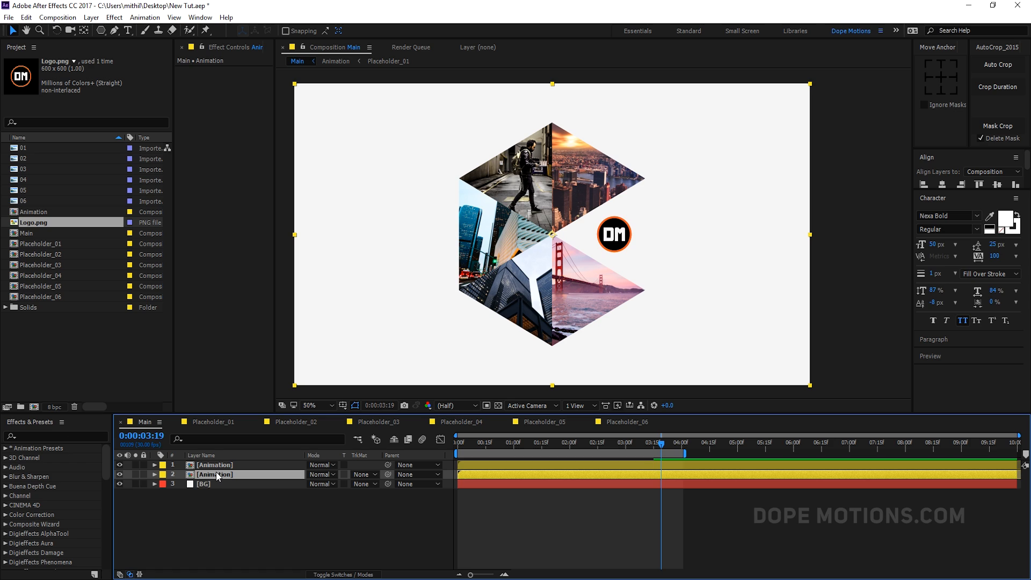
key(s)
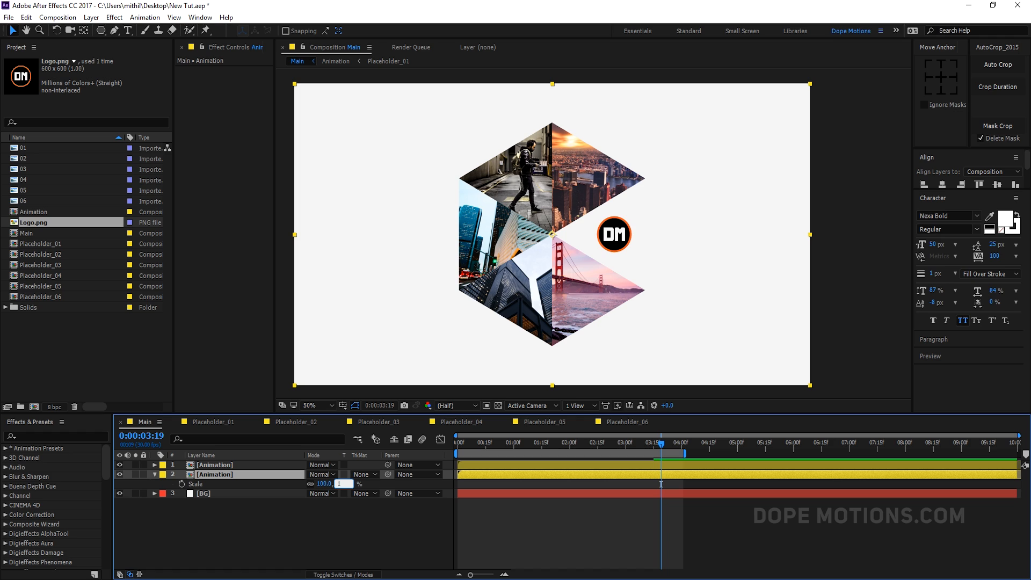
text(112)
key(BackSpace)
text(5)
click(322, 531)
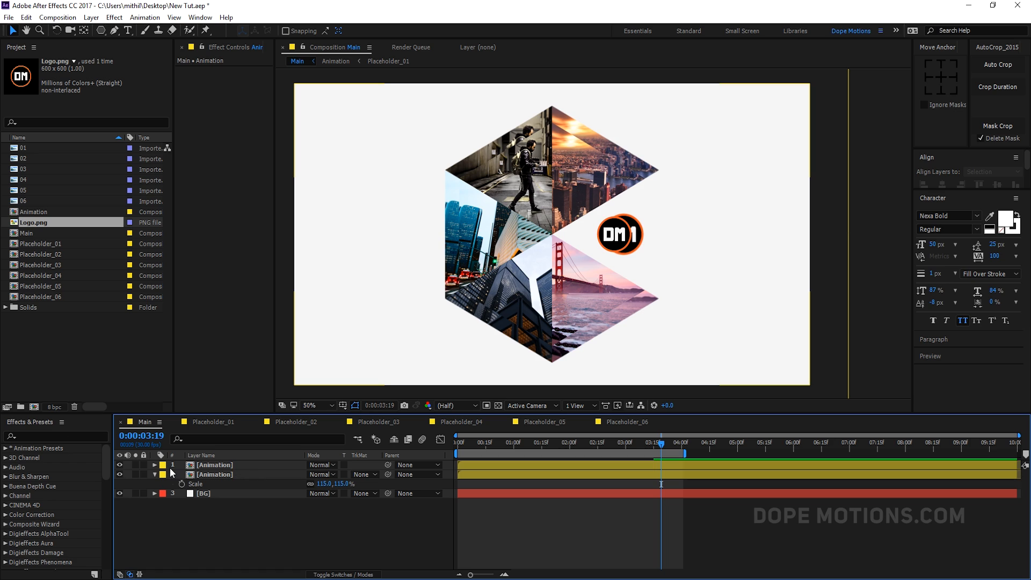
click(155, 474)
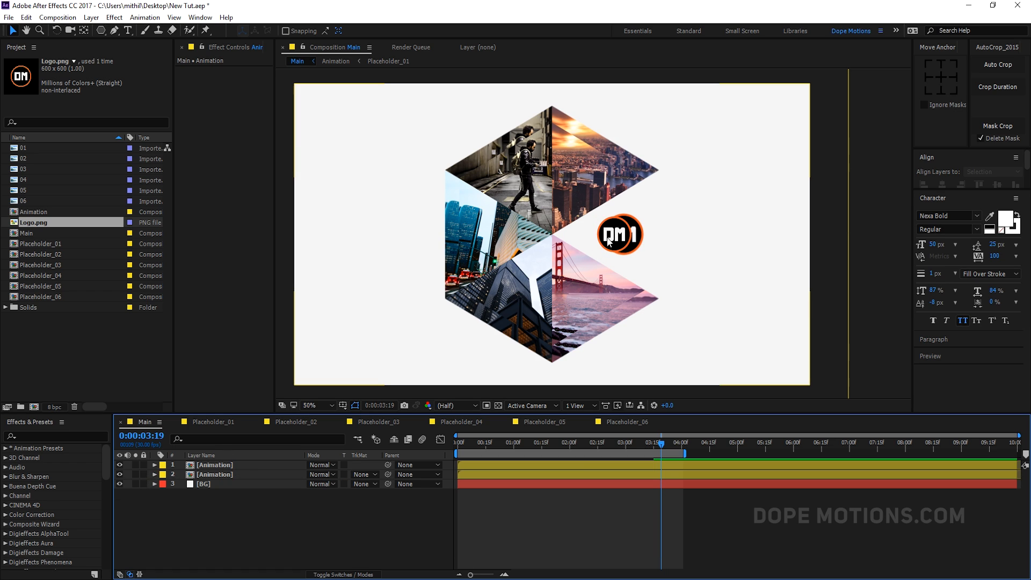
click(226, 476)
key(Delete)
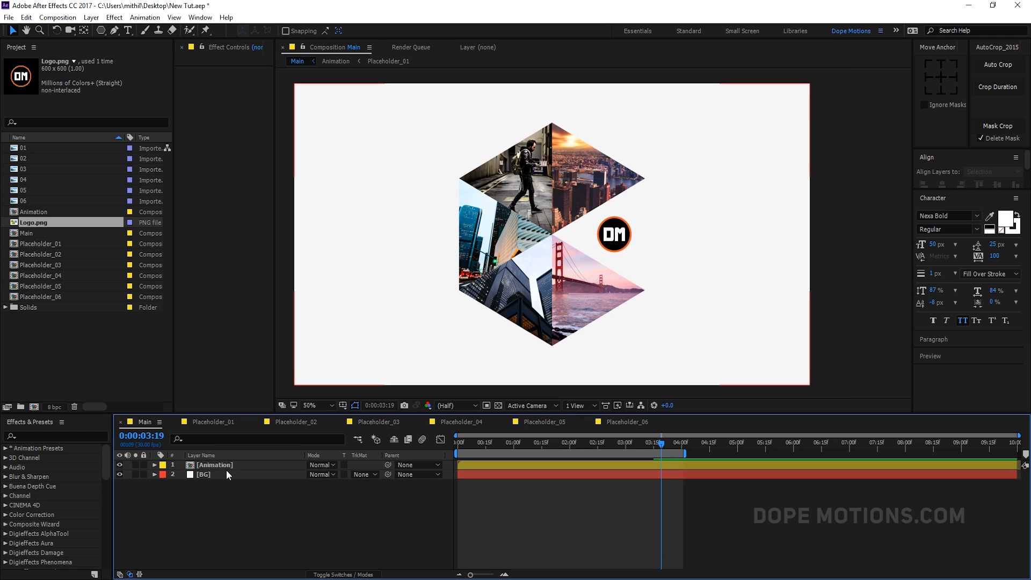
Step: Duplicate the Animation composition in the project and add Animation 2 to Main between the Animation and BG layers
click(224, 469)
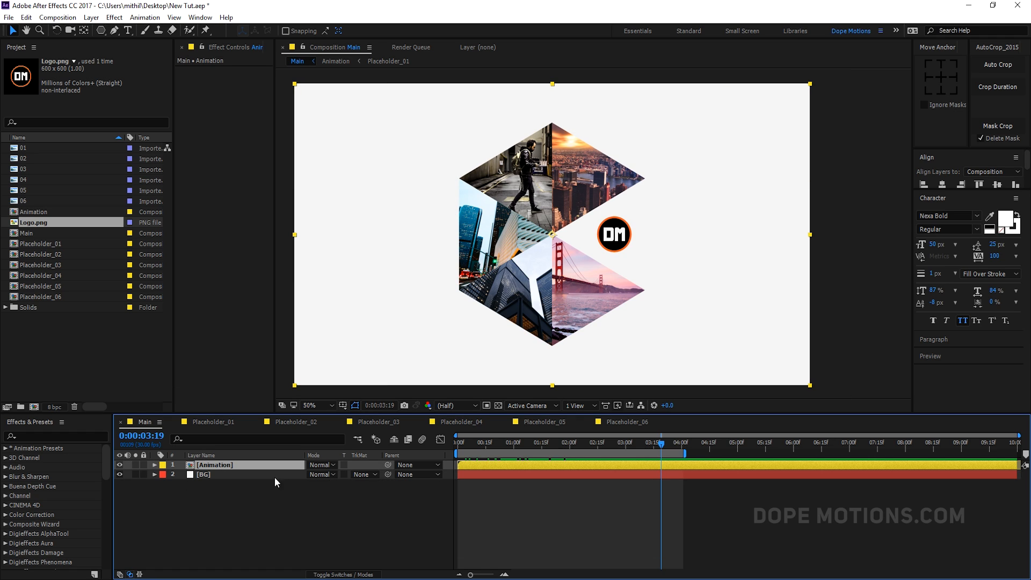
click(152, 390)
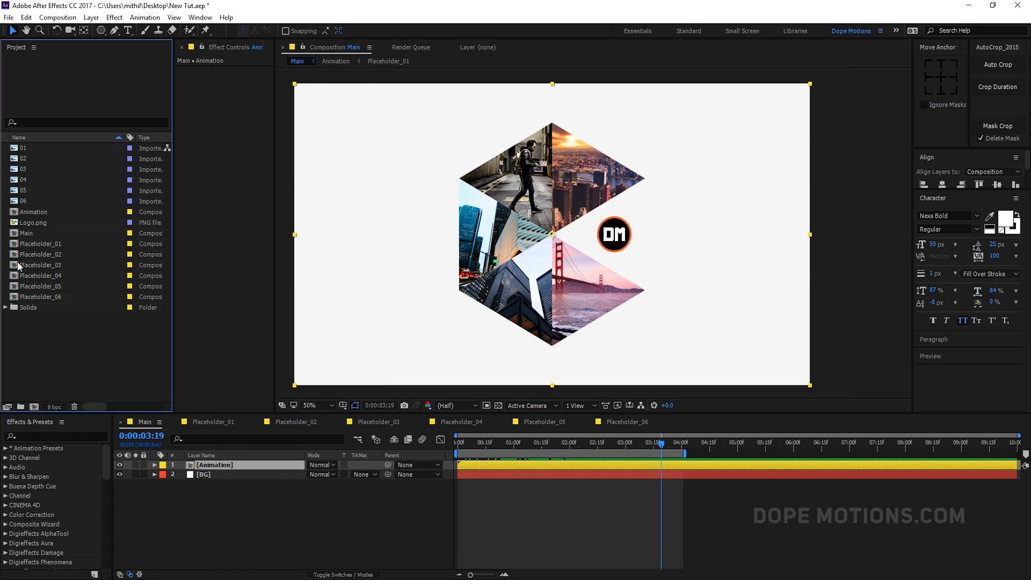
click(35, 211)
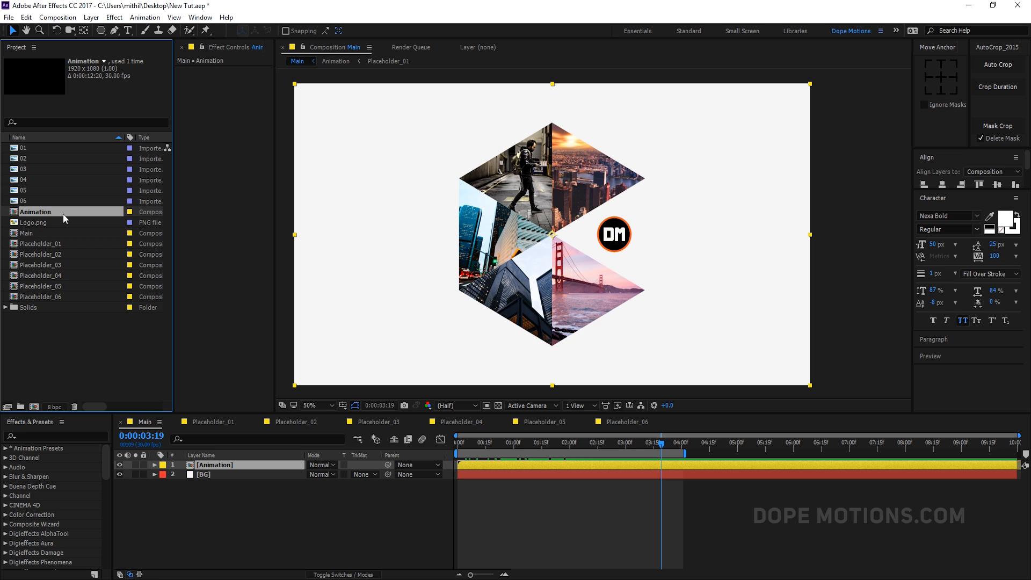
key(ctrl+d)
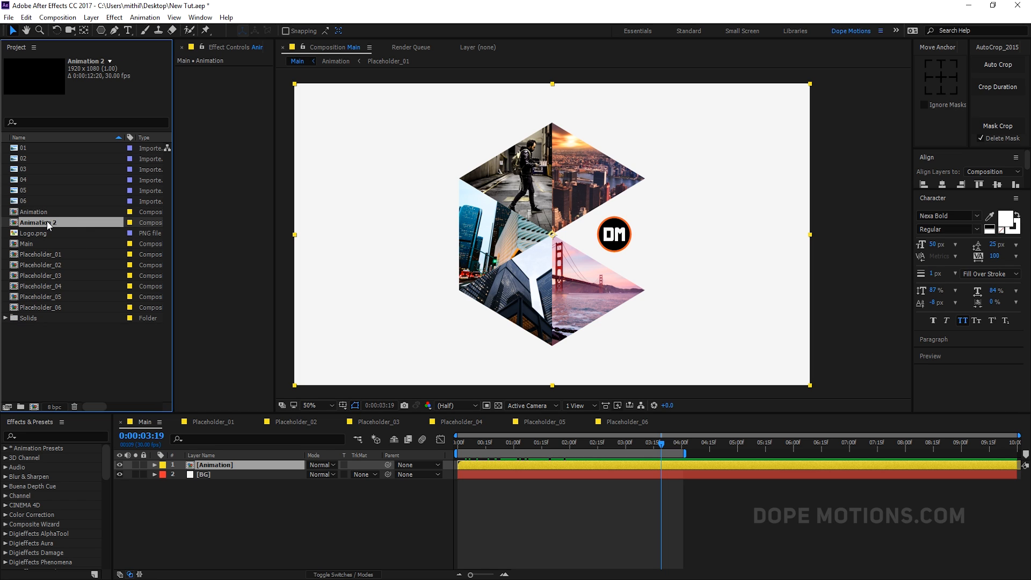
drag(47, 221, 217, 466)
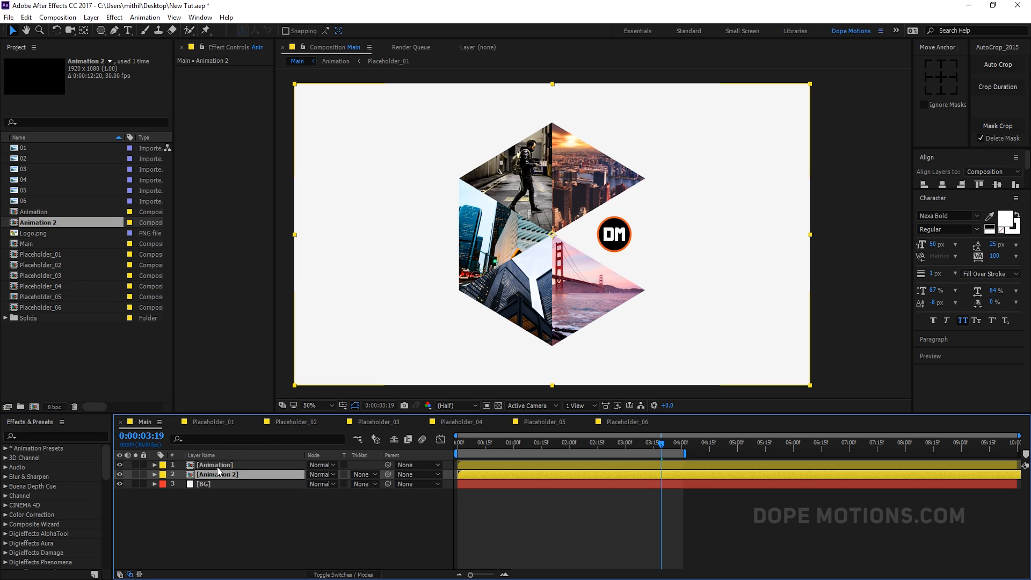
Step: Hide the Logo.png layer inside the Animation 2 composition and return to Main
double_click(216, 474)
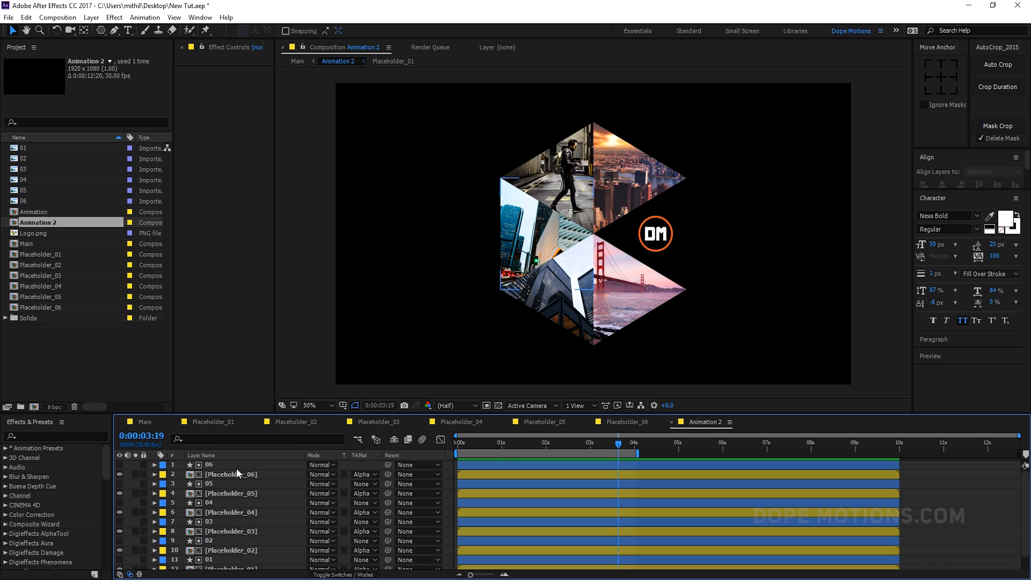
scroll(237, 468, down, 1)
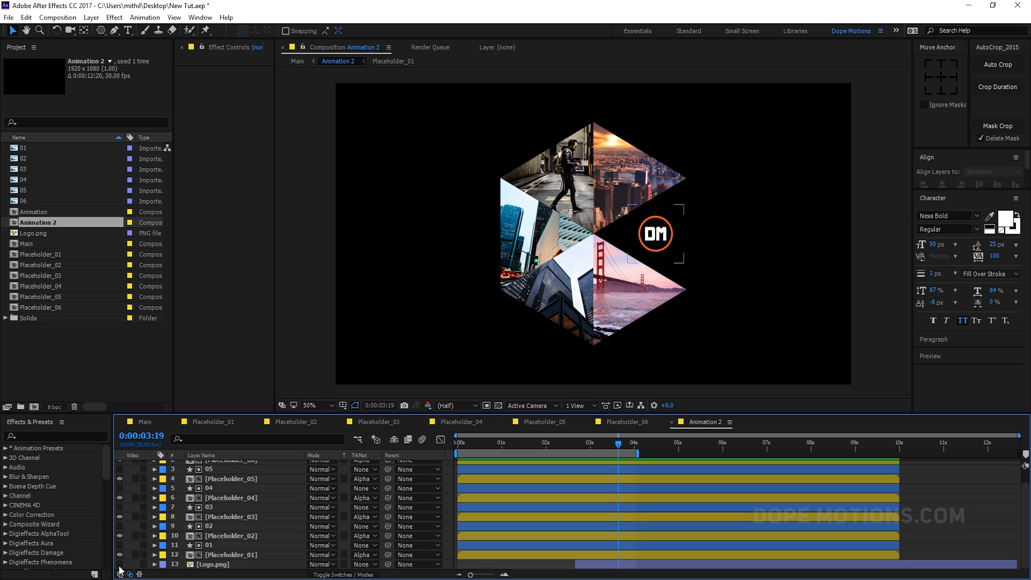
click(155, 421)
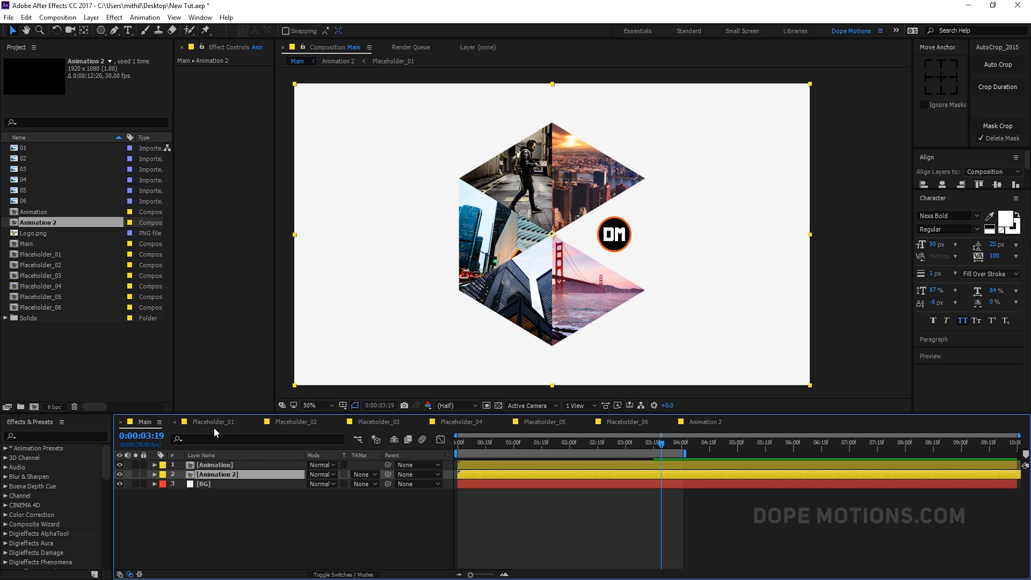
Step: Scale the Animation 2 layer in Main to 115% and preview the composition from the beginning
key(s)
click(343, 484)
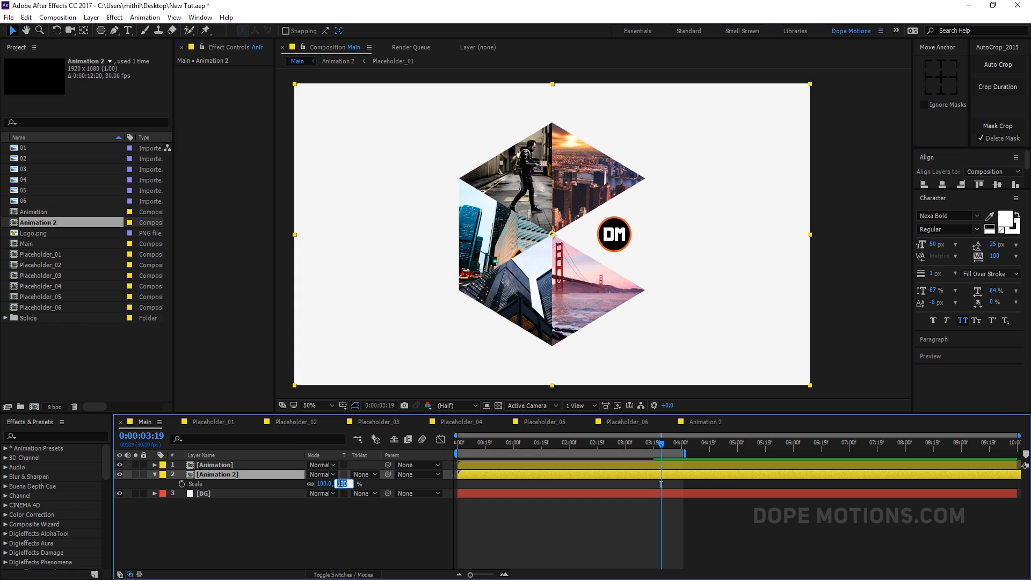
click(359, 524)
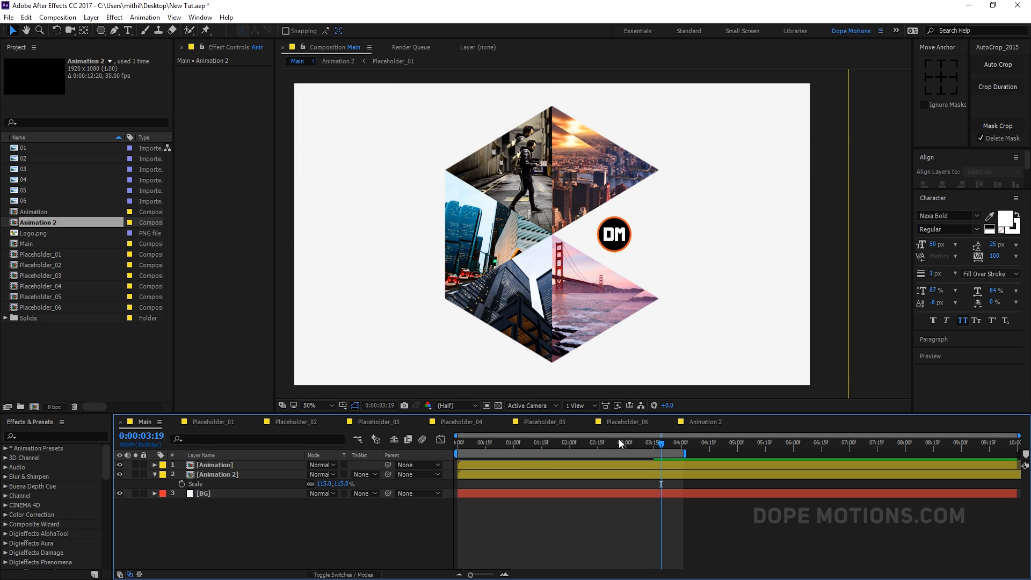
drag(654, 439, 459, 463)
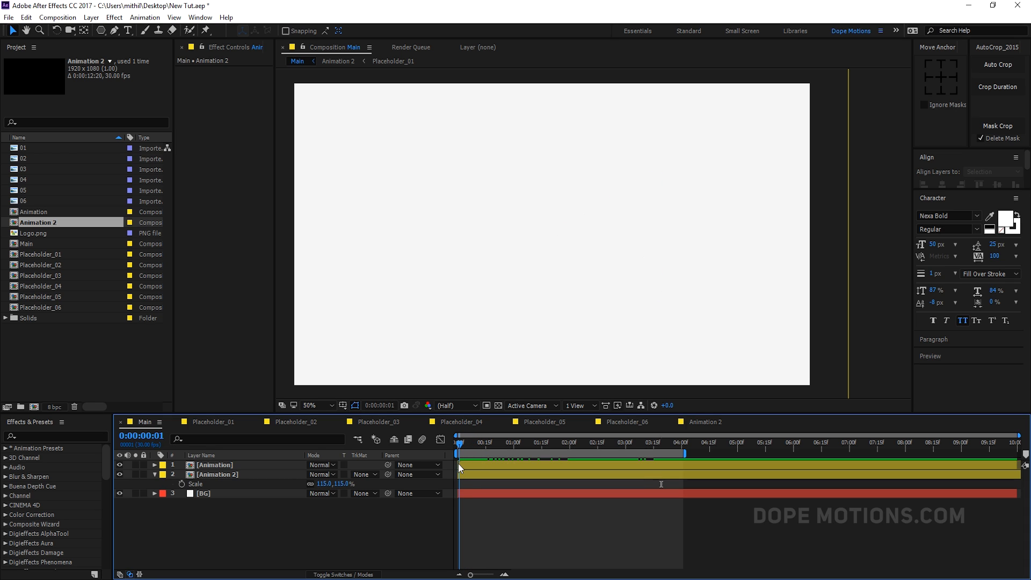
click(154, 475)
key(space)
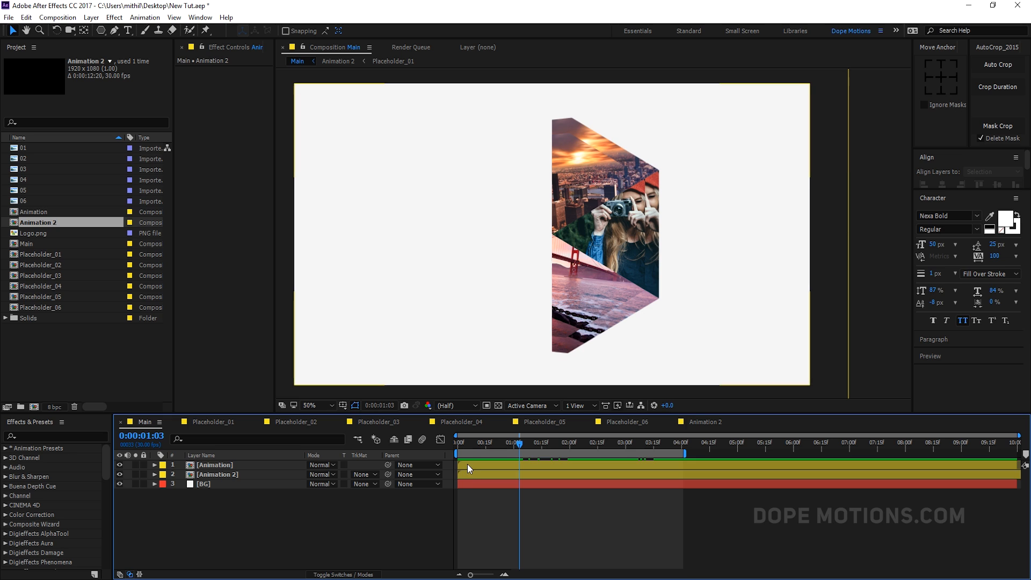
Step: Offset the Animation 2 layer in Main so it starts at 0:10
drag(467, 464, 571, 457)
key(ctrl+z)
click(470, 472)
key(F2)
click(467, 443)
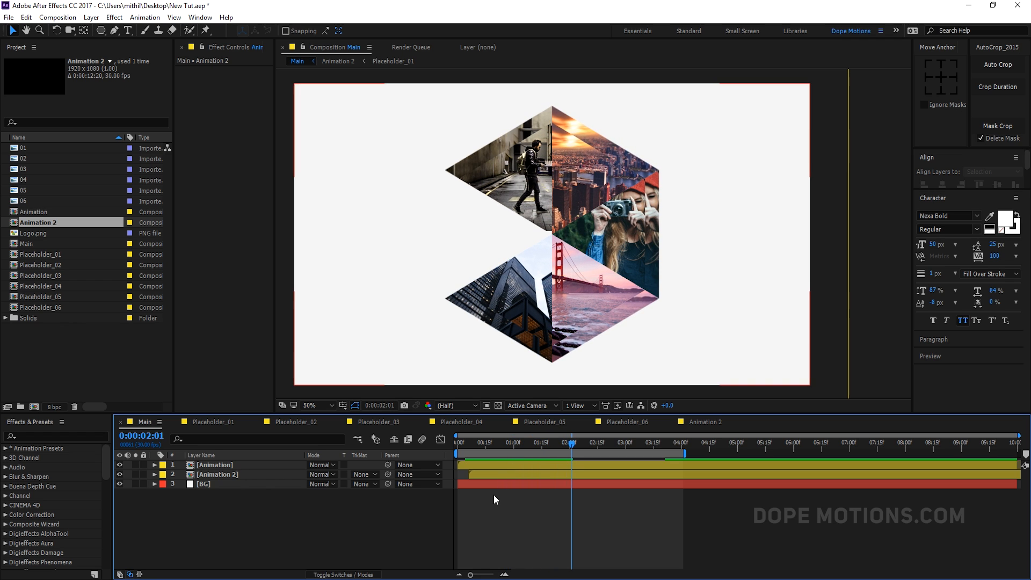
scroll(494, 495, up, 3)
scroll(494, 494, left, 3)
drag(500, 444, 532, 472)
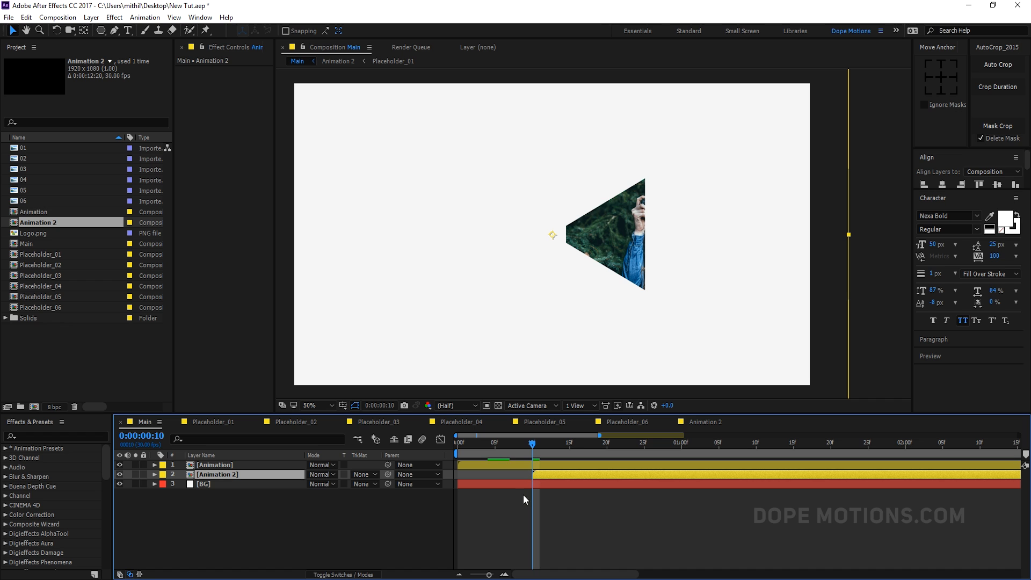
Step: Extend Main's work area to about 5:15 and scrub to 3:04 to check the delayed layer
scroll(510, 501, down, 5)
drag(685, 454, 769, 454)
drag(478, 444, 633, 459)
click(187, 526)
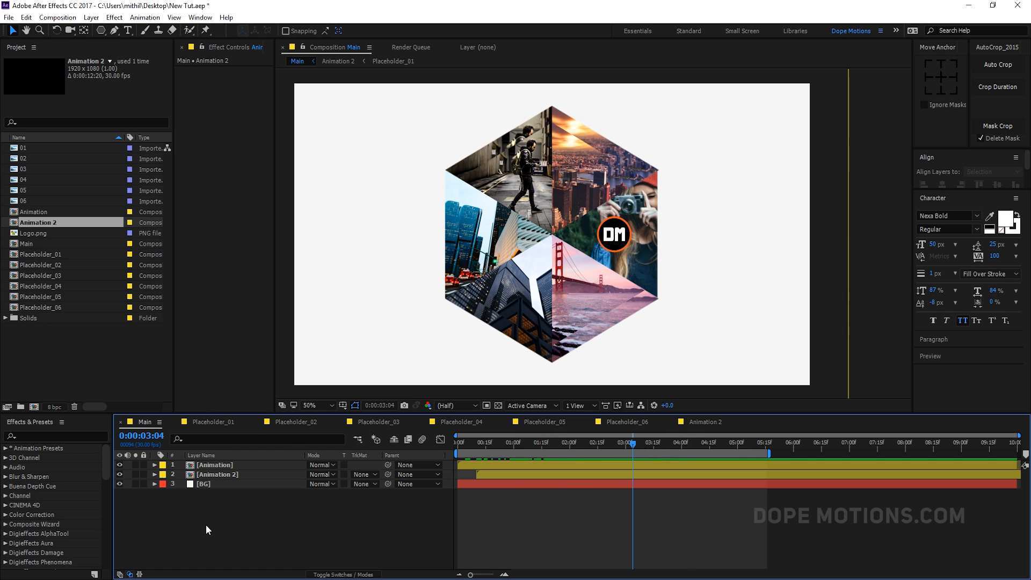
Step: Duplicate the Animation 2 layer in Main and give the lower copy an Aqua label
click(220, 476)
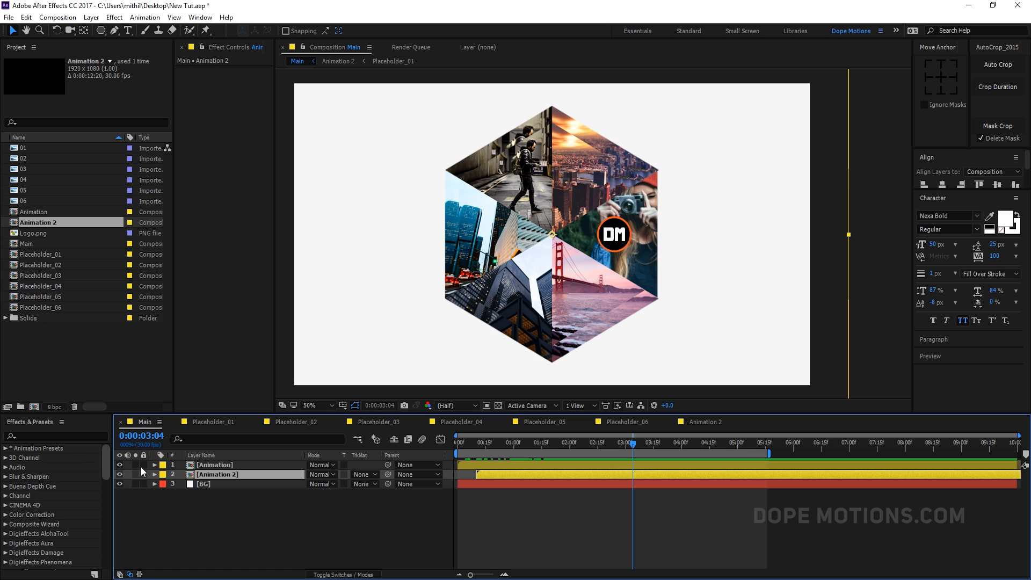
key(ctrl+d)
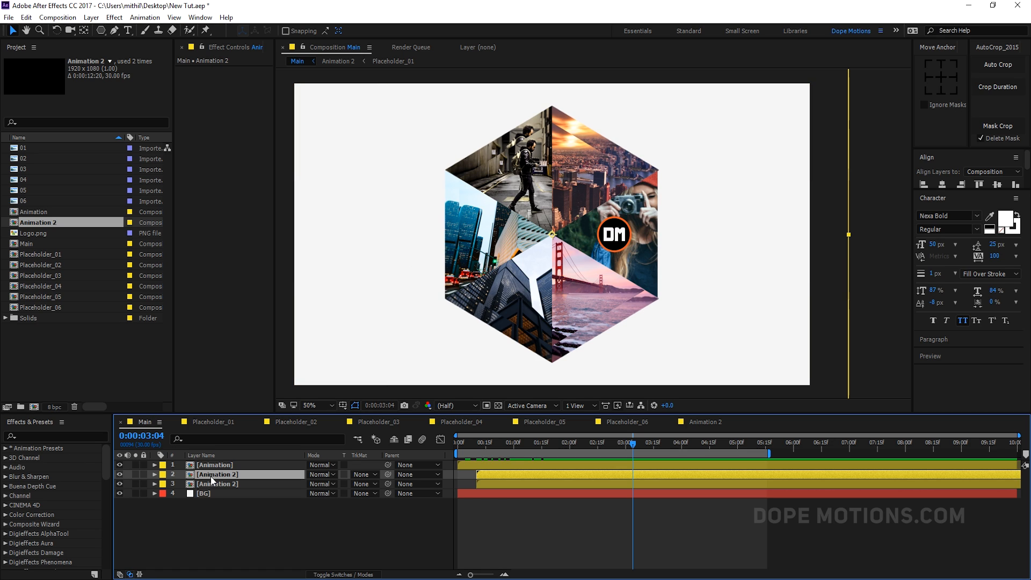
click(242, 485)
click(160, 483)
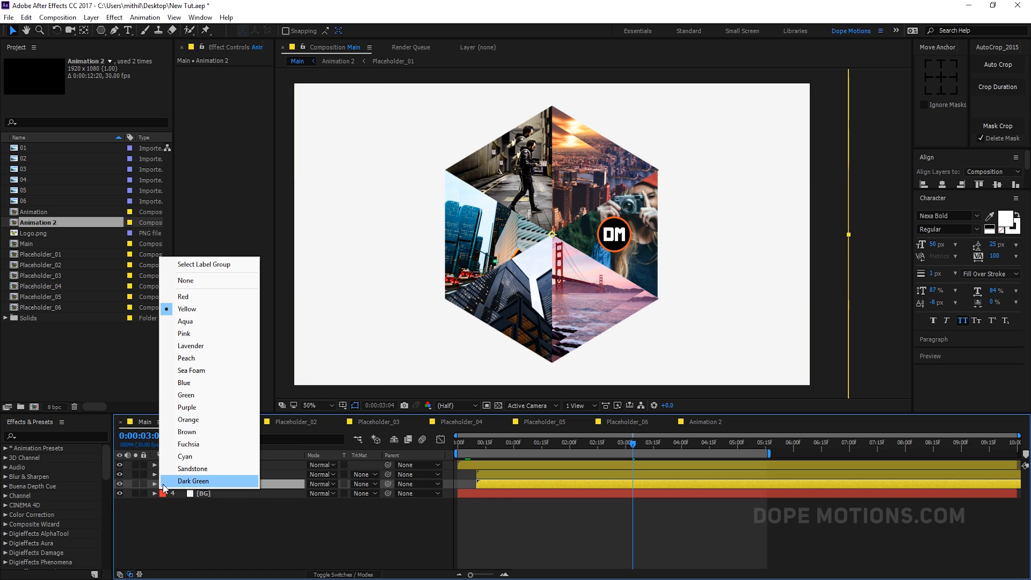
click(184, 322)
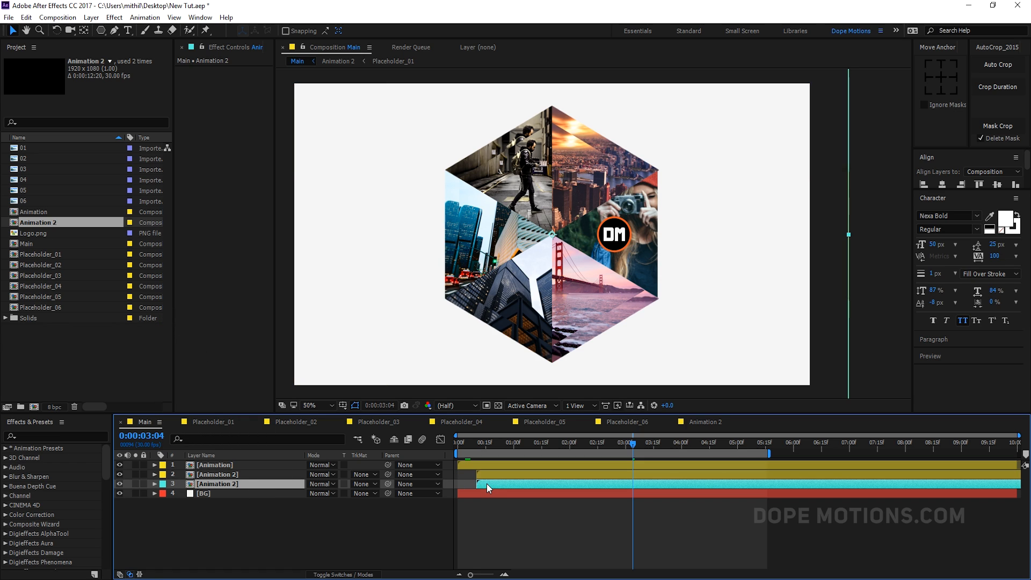
Step: Shift the aqua Animation 2 copy to start at 0:00, scale it to 279%, and check it at 2:20
drag(480, 483, 459, 483)
key(s)
drag(346, 494, 438, 501)
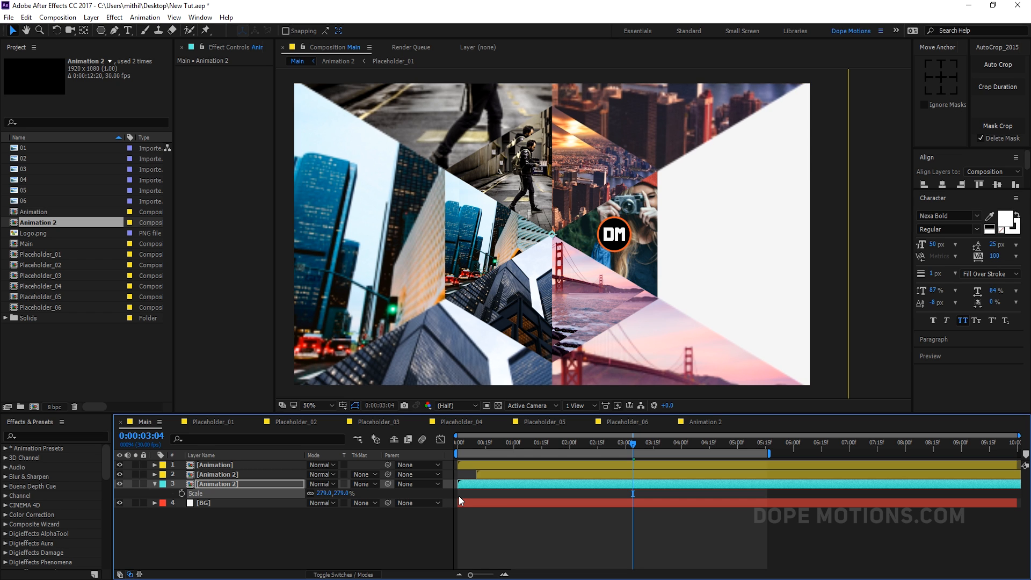
drag(630, 447, 595, 447)
click(246, 486)
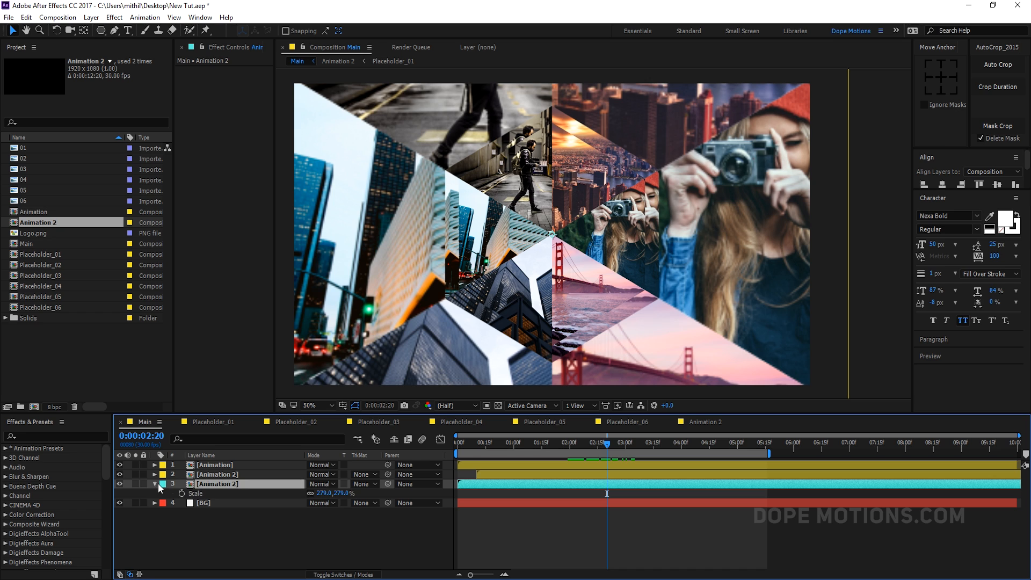
click(154, 485)
Step: Set the composition preview resolution to Full, heighten the viewer, and widen the effect controls area
click(462, 404)
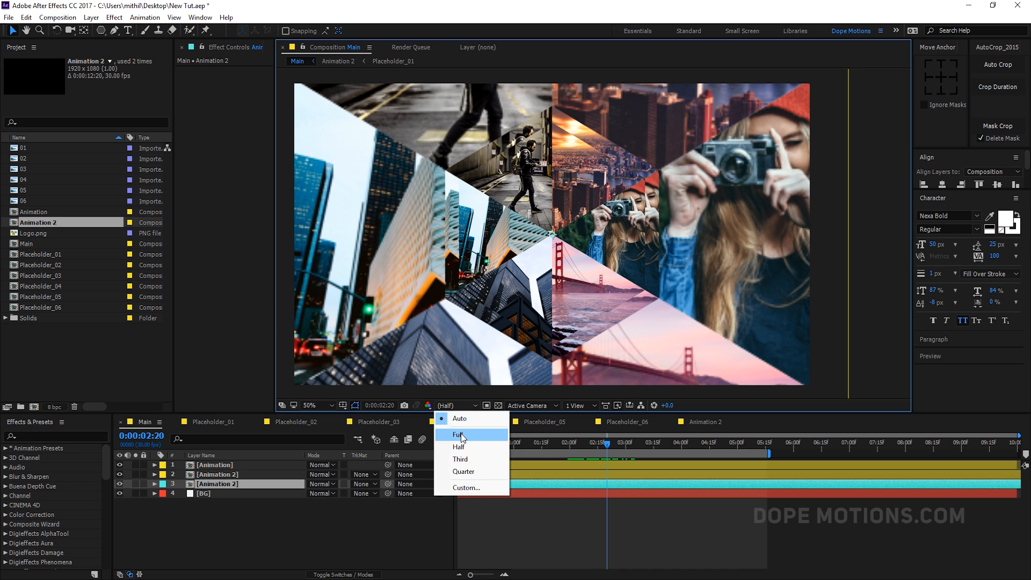
click(456, 434)
drag(309, 414, 308, 436)
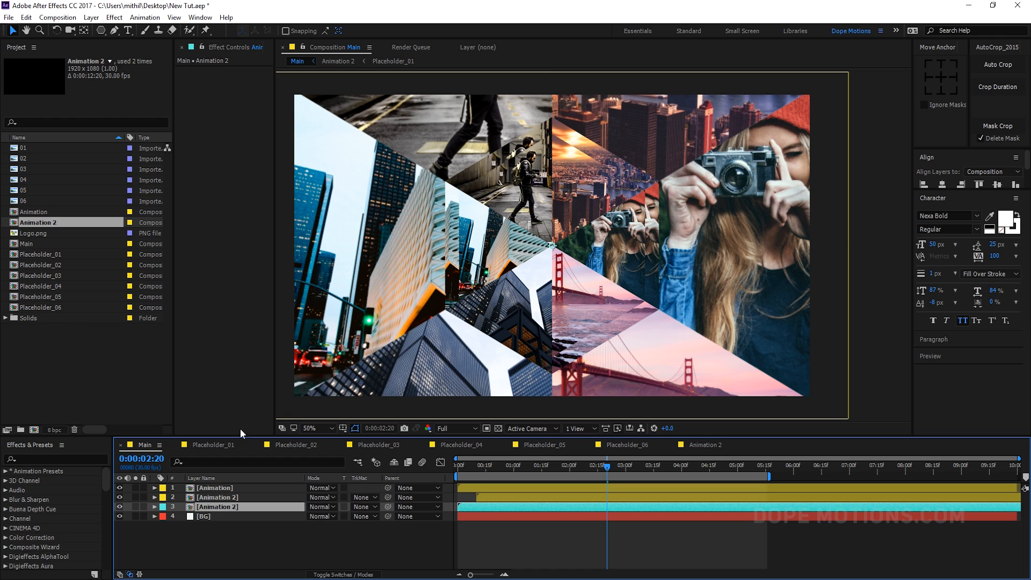
drag(275, 331, 368, 333)
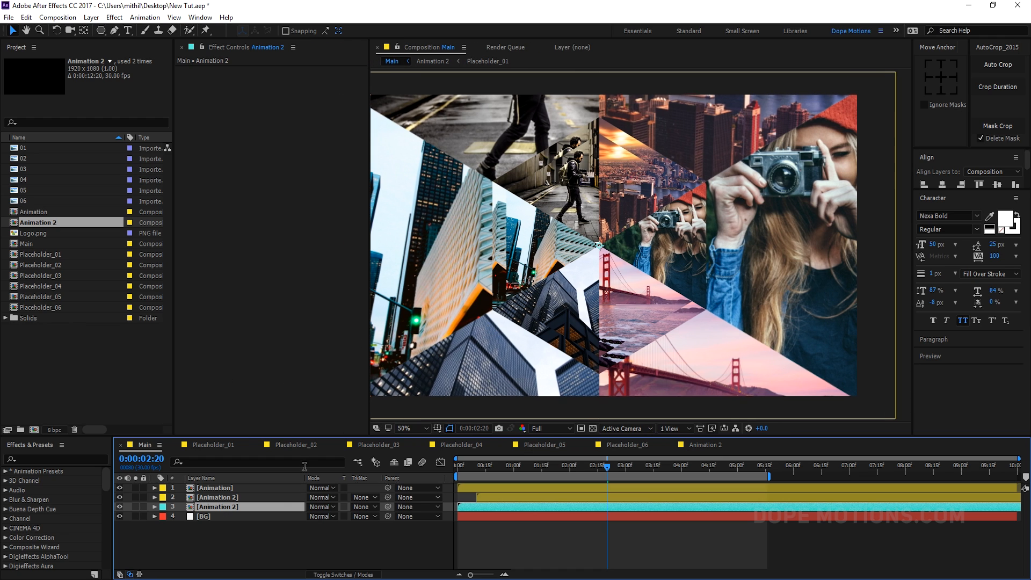
Step: Apply a Tint effect to the aqua Animation 2 layer in Main and set the layer's opacity to 20%
key(ctrl+space)
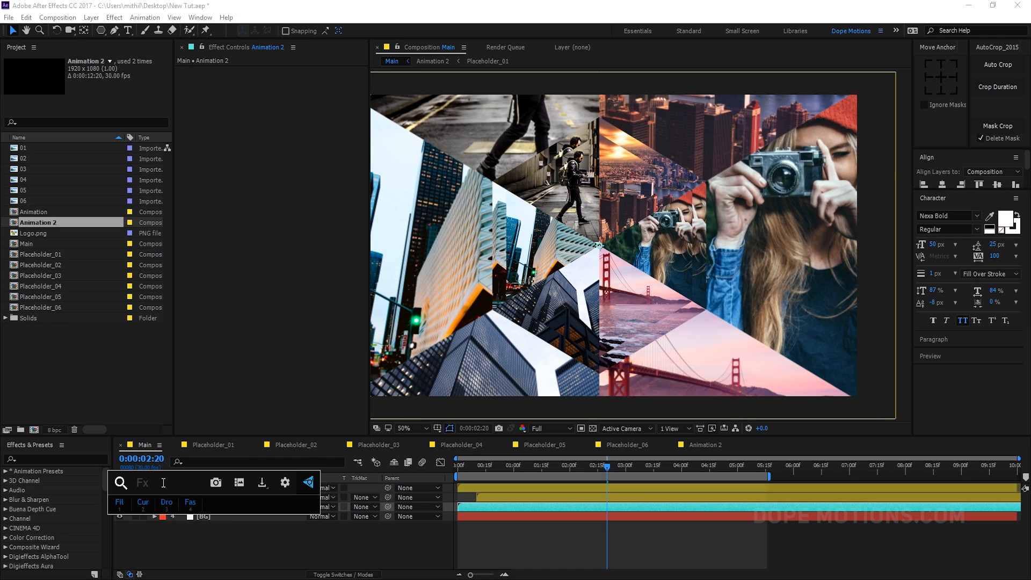
text(tint)
key(Return)
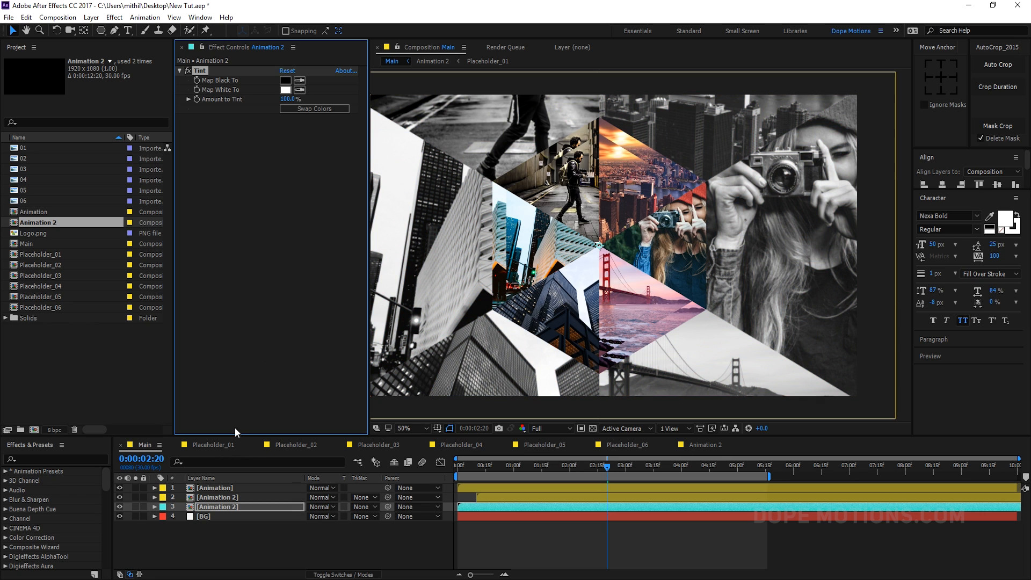
click(215, 506)
key(t)
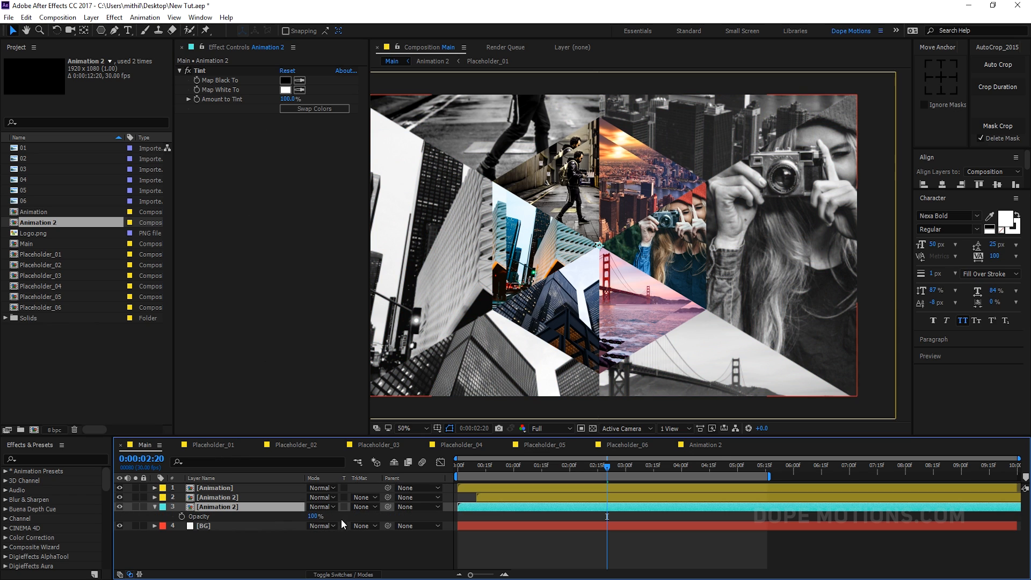
click(317, 516)
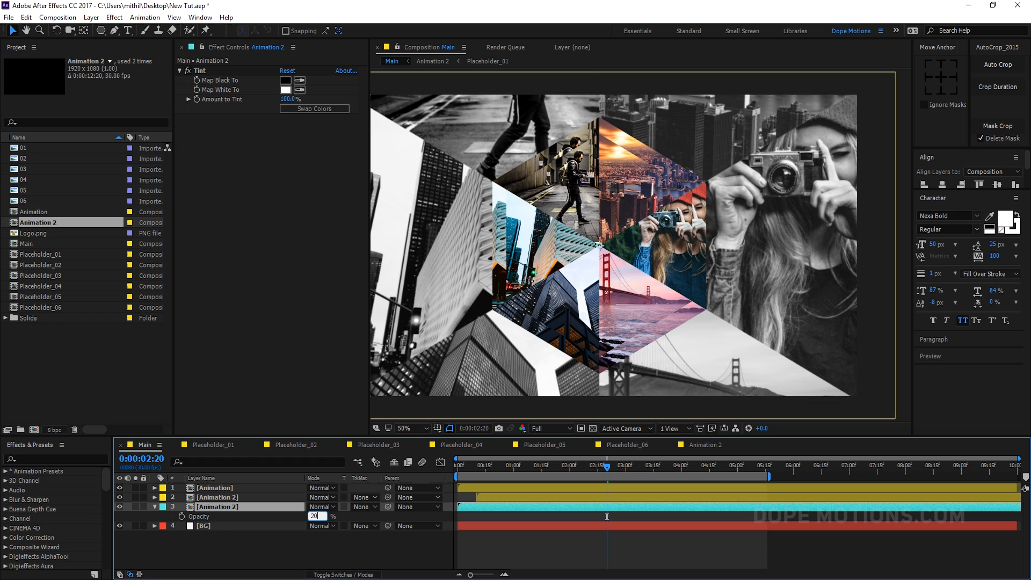
click(307, 540)
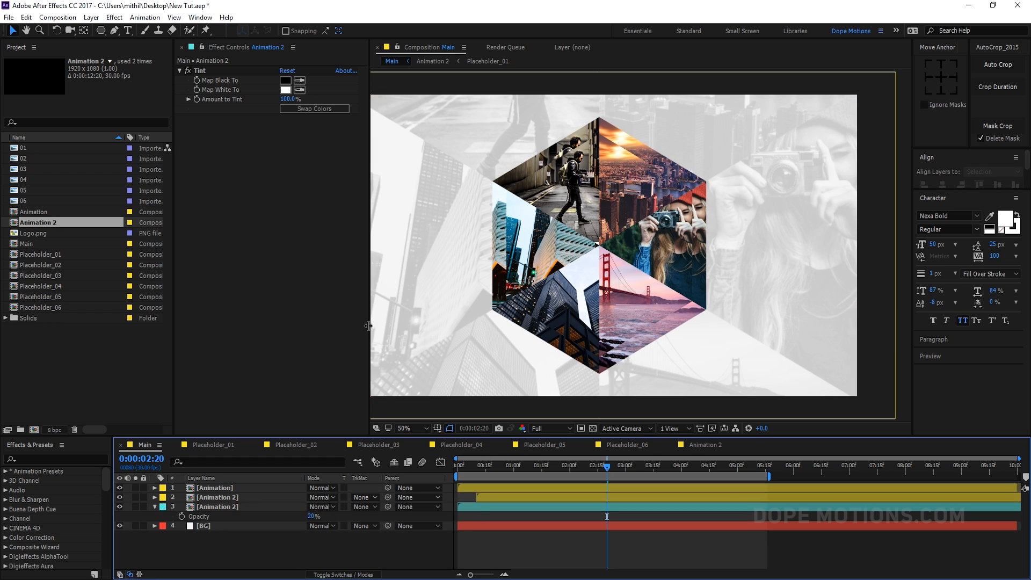
Step: Narrow the effect controls area, preview Main from the start, and scrub to 3:25 to check the tinted background copy
drag(369, 327, 264, 322)
key(space)
drag(348, 308, 367, 314)
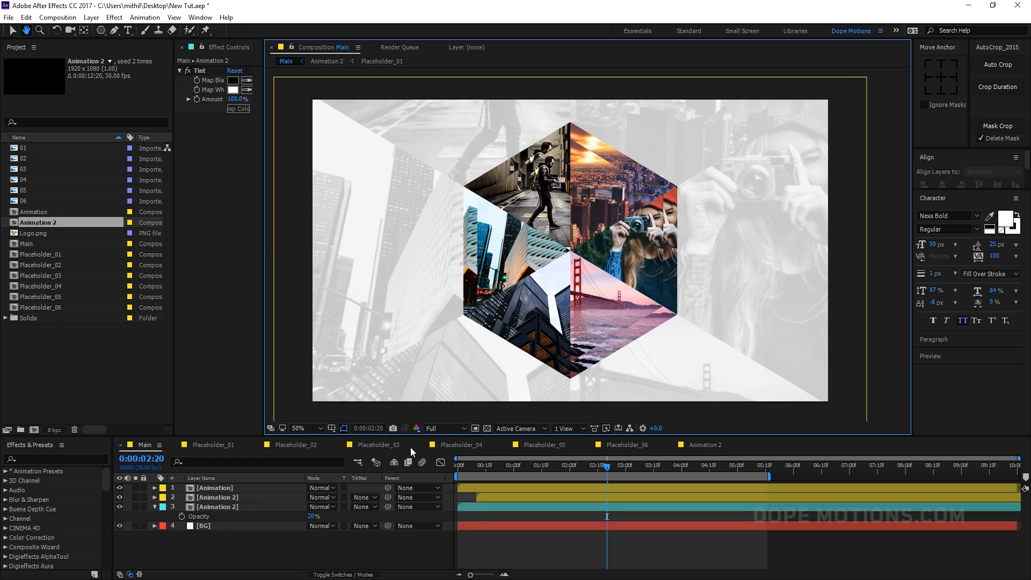
click(456, 467)
key(space)
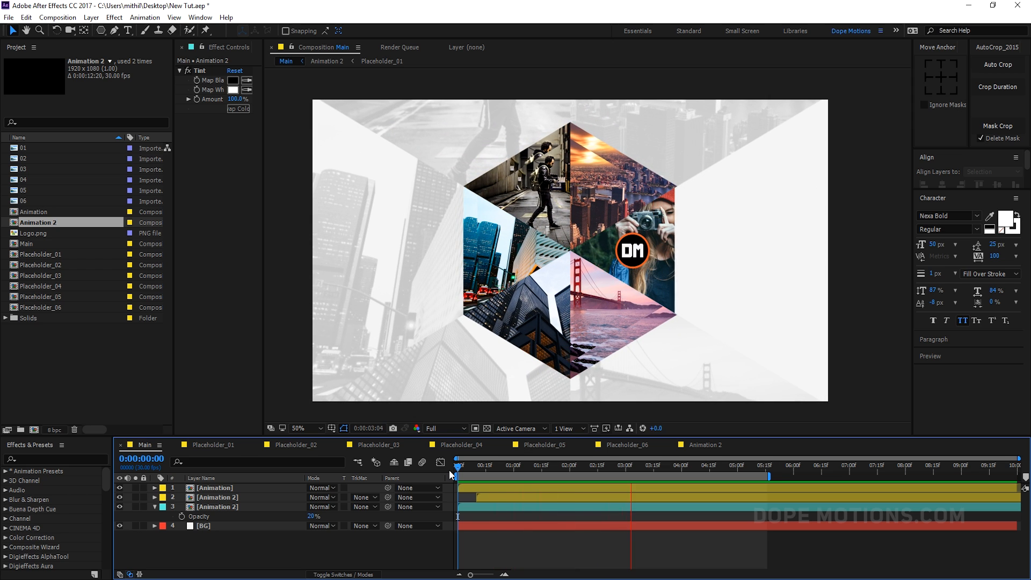
click(506, 466)
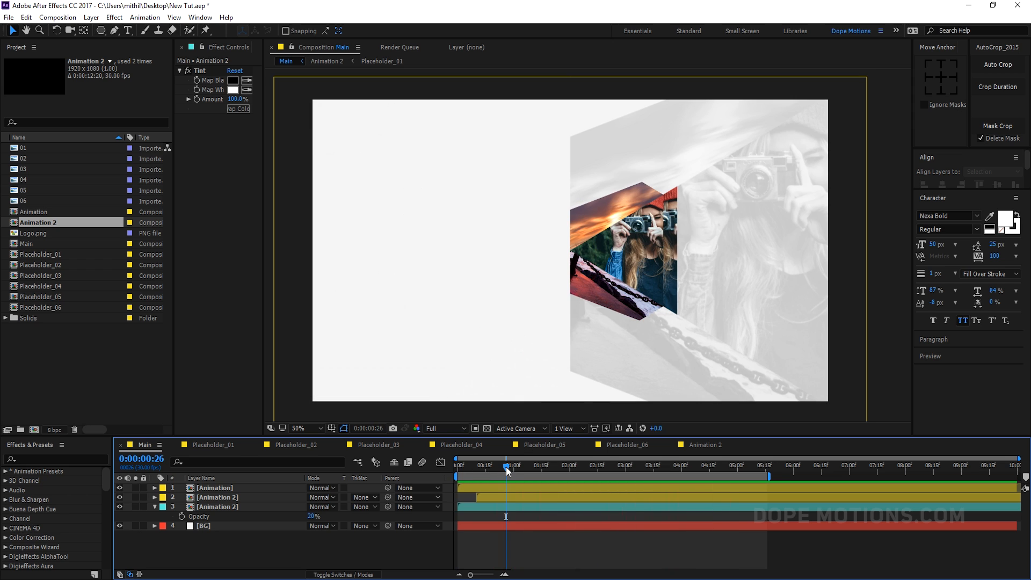
drag(506, 466, 676, 460)
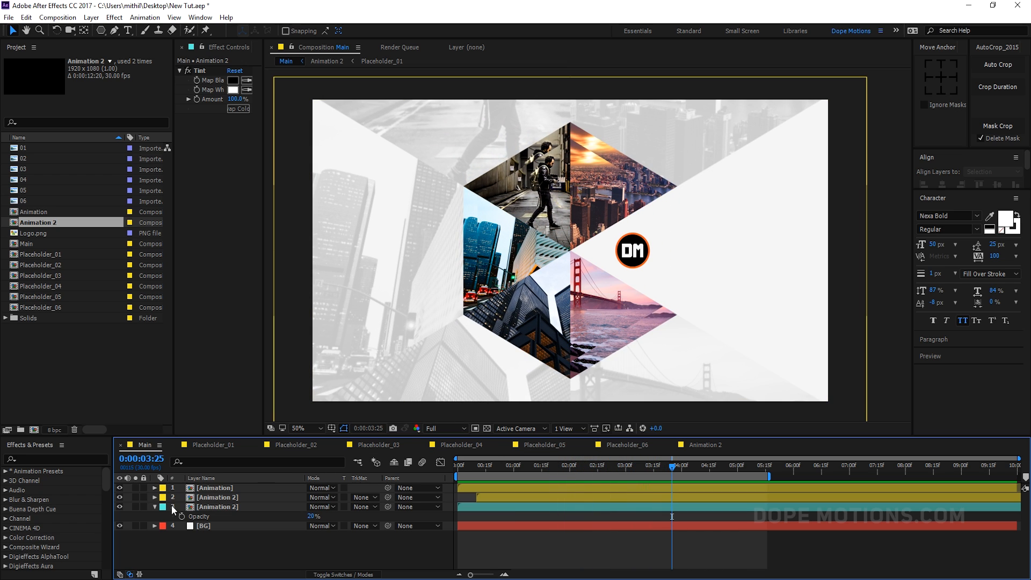
Step: Collapse the aqua layer's properties, apply Drop Shadow to the Animation layer, and widen the effect controls area
click(154, 507)
click(215, 489)
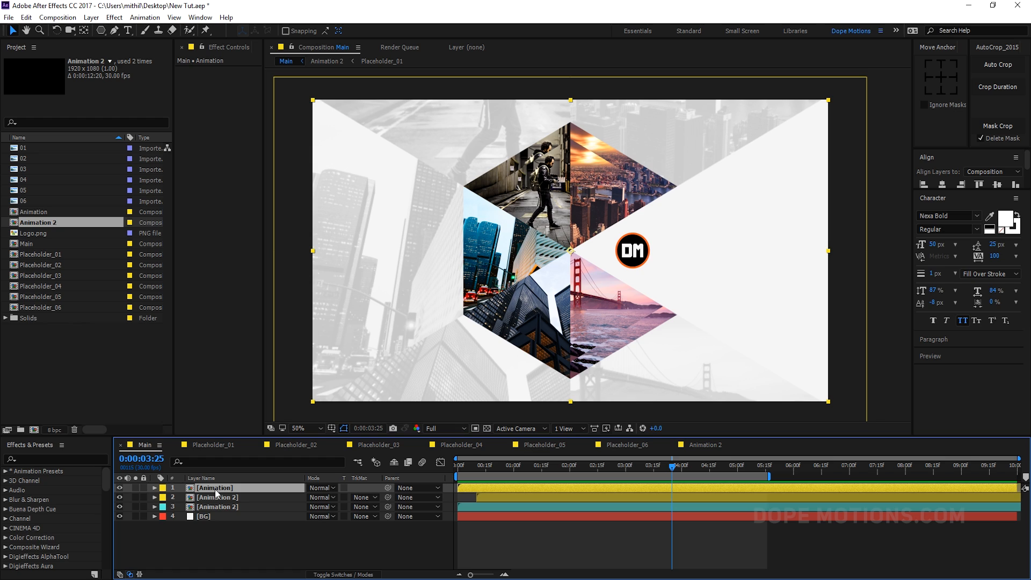
key(ctrl+space)
text(drop)
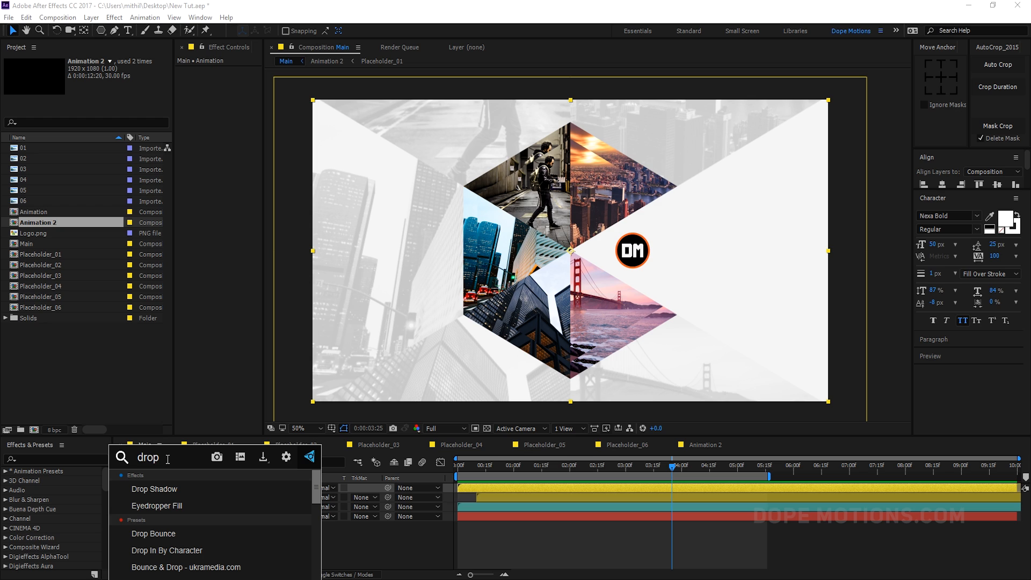
click(158, 486)
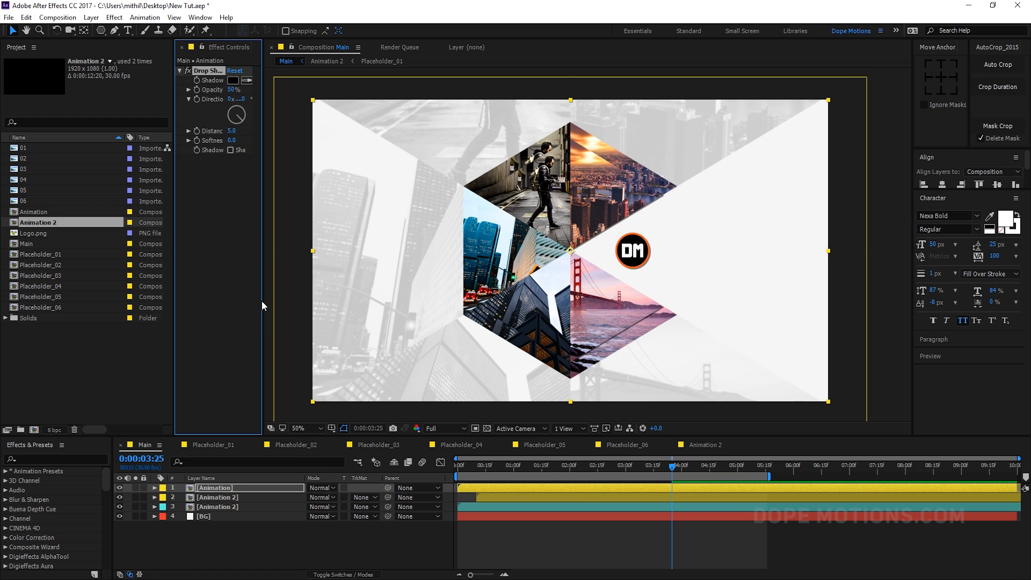
drag(262, 302, 340, 298)
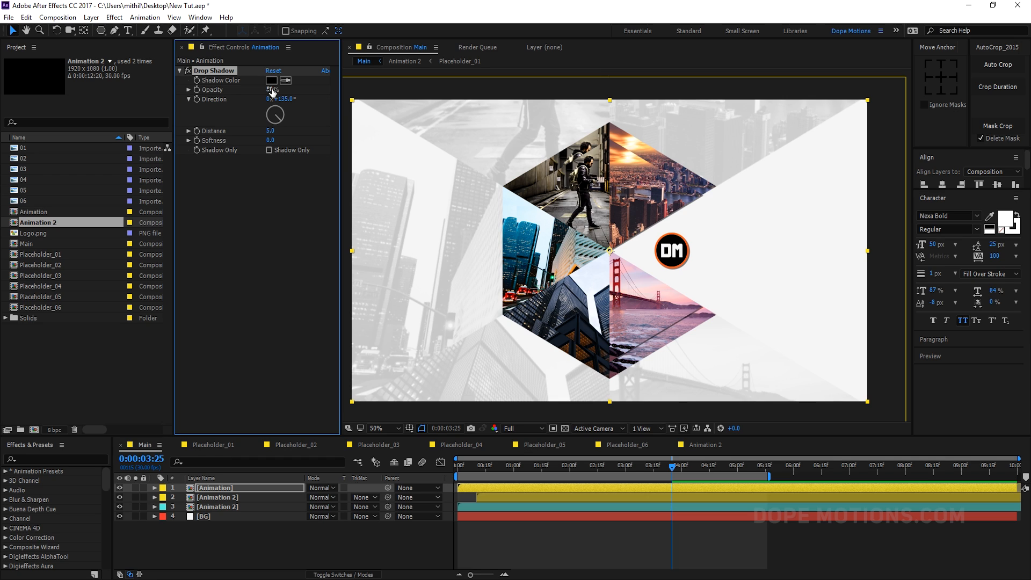
Step: Set the Animation layer's drop shadow direction to 0°, distance to 0 and softness to 100
click(282, 100)
text(0)
key(Return)
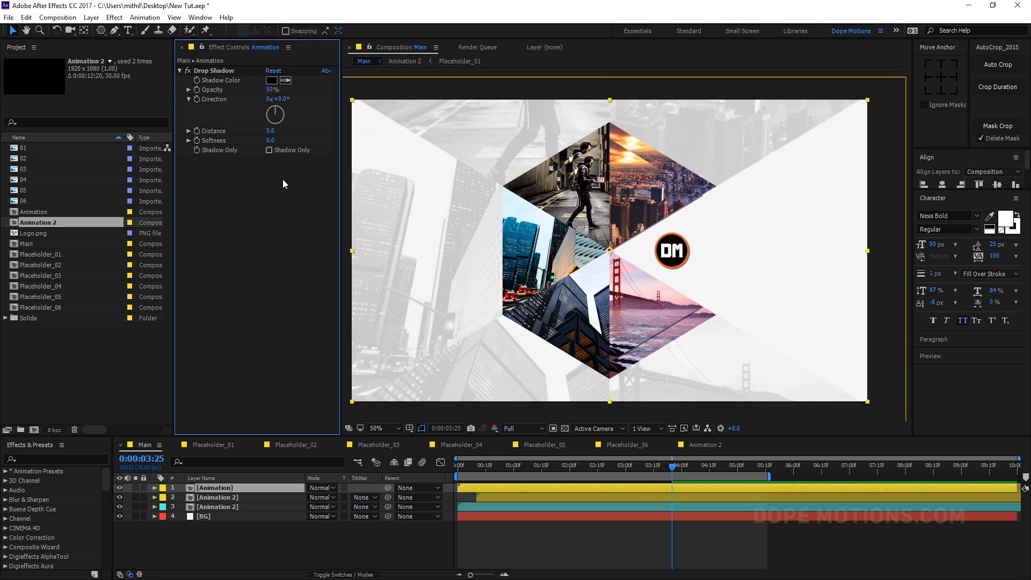
click(270, 131)
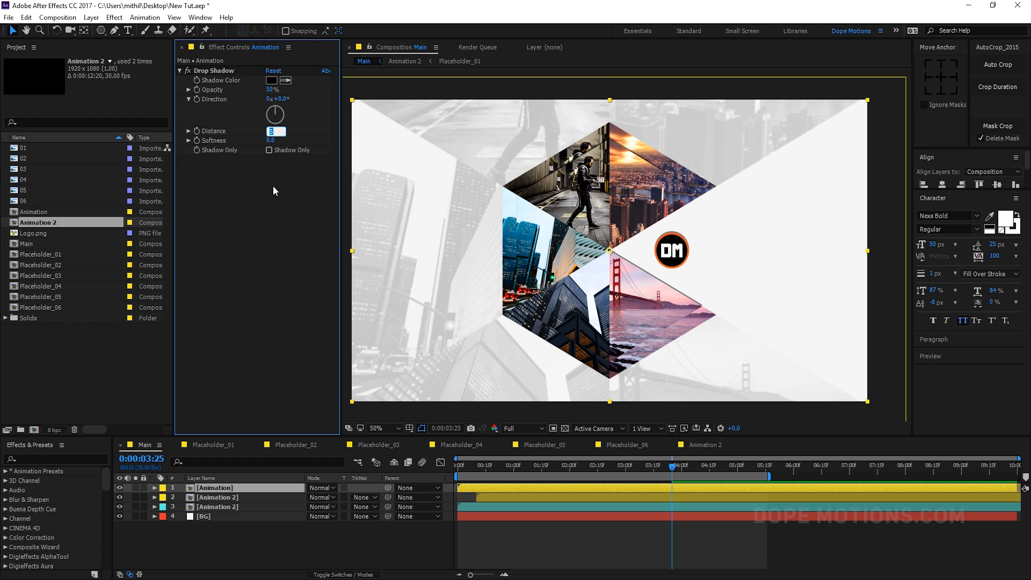
text(0)
key(Return)
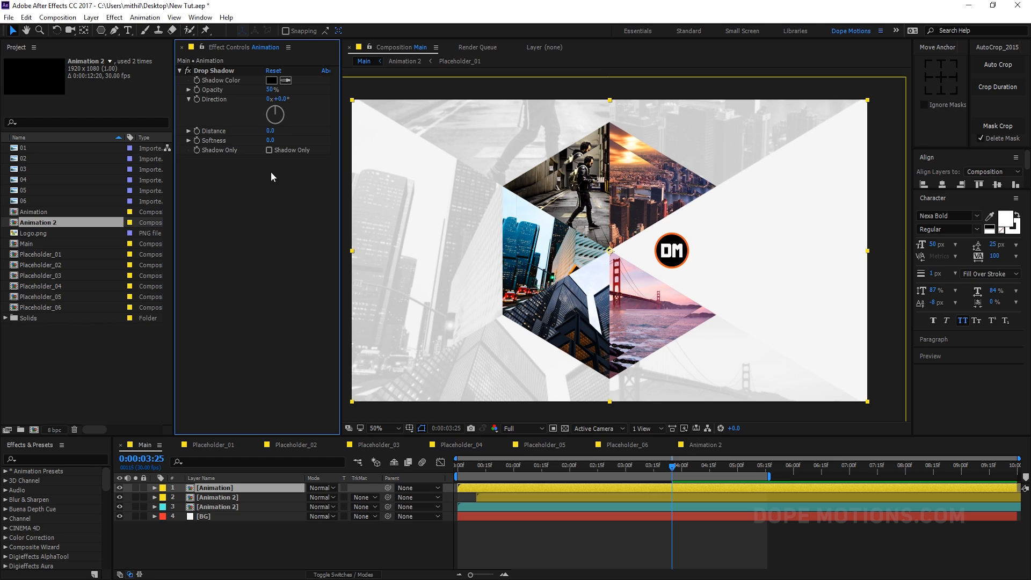
drag(270, 140, 328, 143)
click(273, 141)
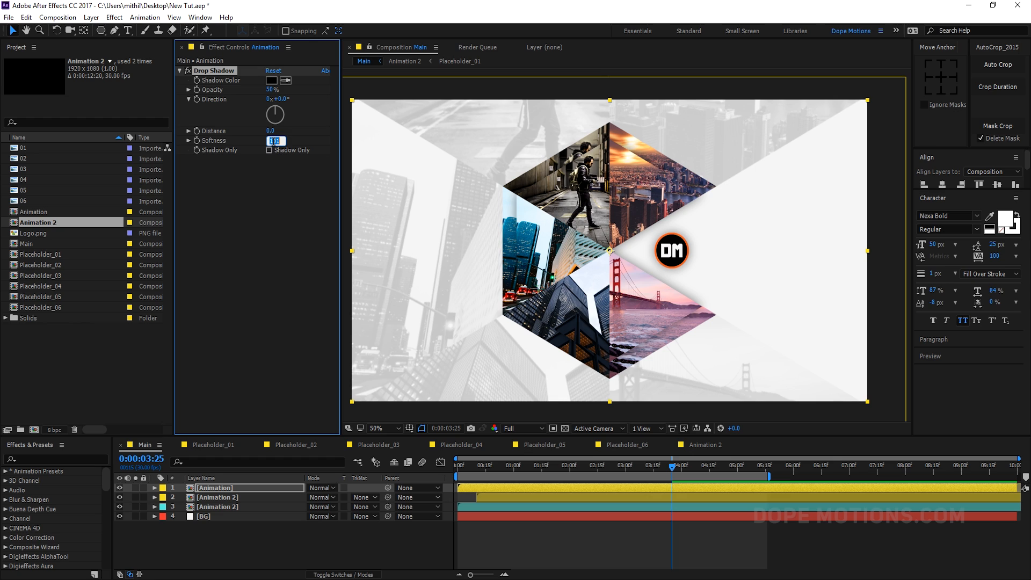
text(100)
click(270, 190)
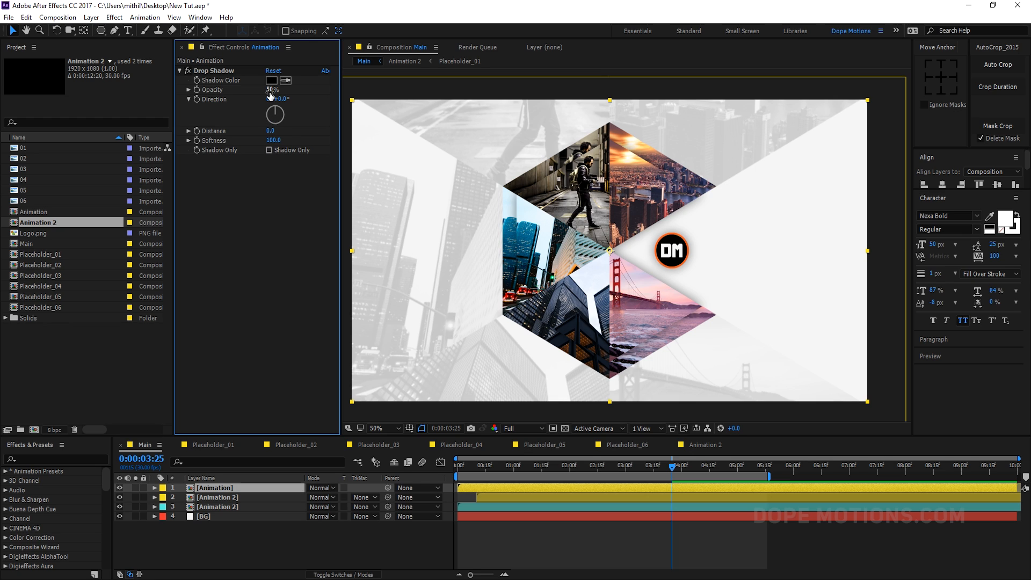
Step: Try a drop shadow opacity of 59% on the Animation layer and set it back to 50%
drag(271, 90, 297, 101)
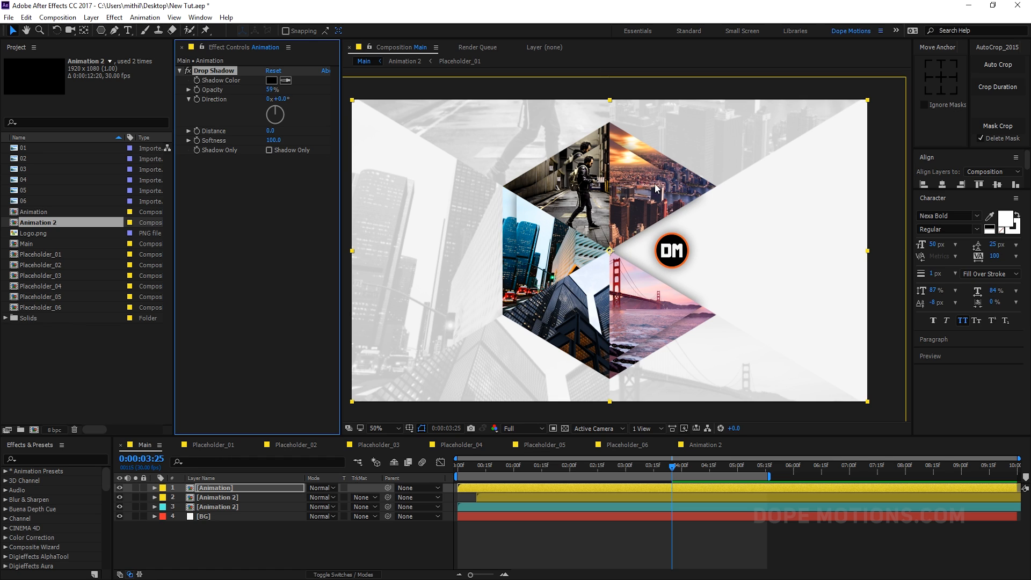
click(271, 90)
text(50)
click(269, 511)
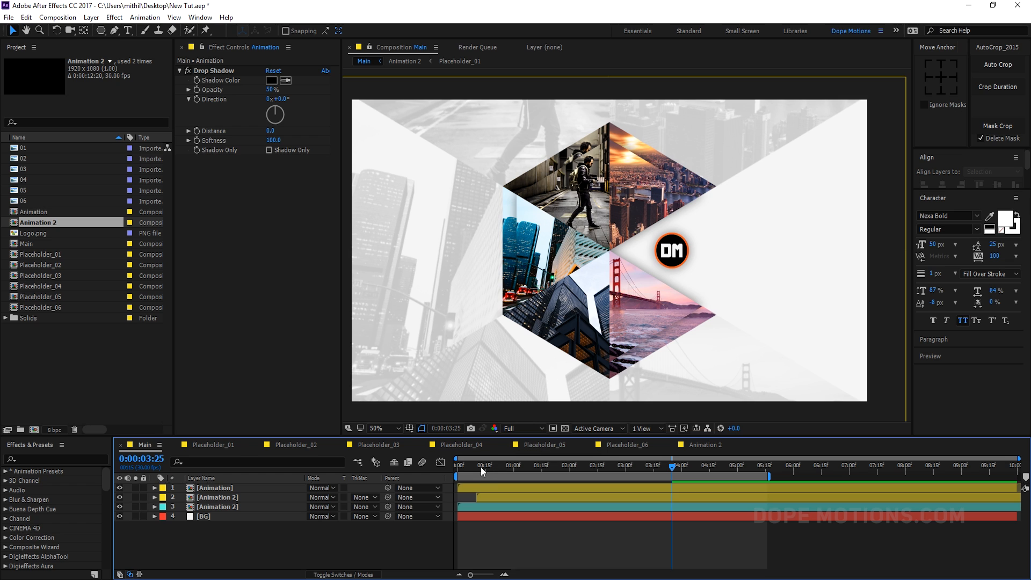
Step: Scrub Main to 2:29 and add an adjustment layer named Vin above all the other layers
drag(482, 471, 624, 469)
right_click(231, 544)
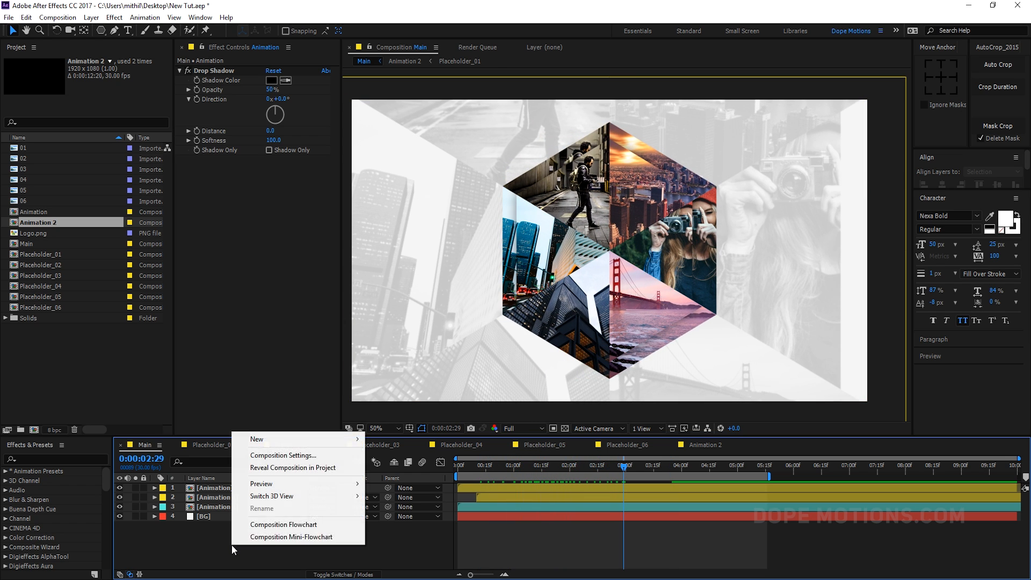
mouse_move(301, 439)
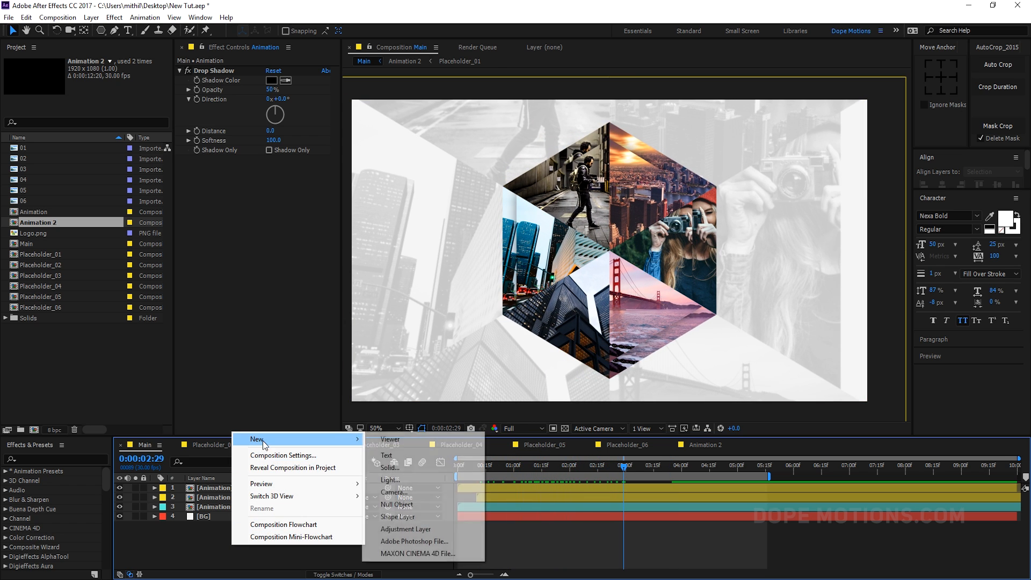
click(406, 529)
key(Return)
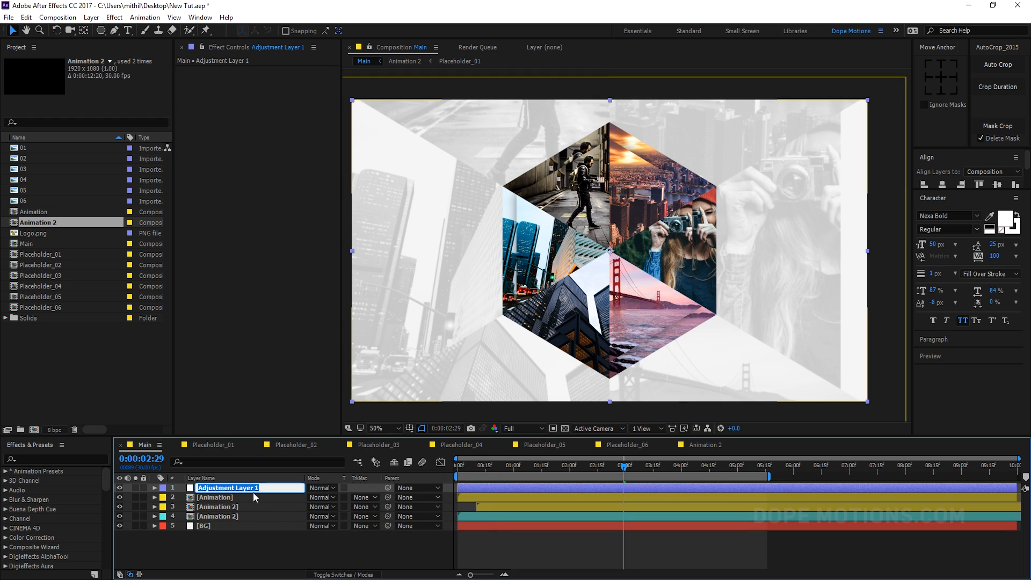
text(Vin)
click(234, 534)
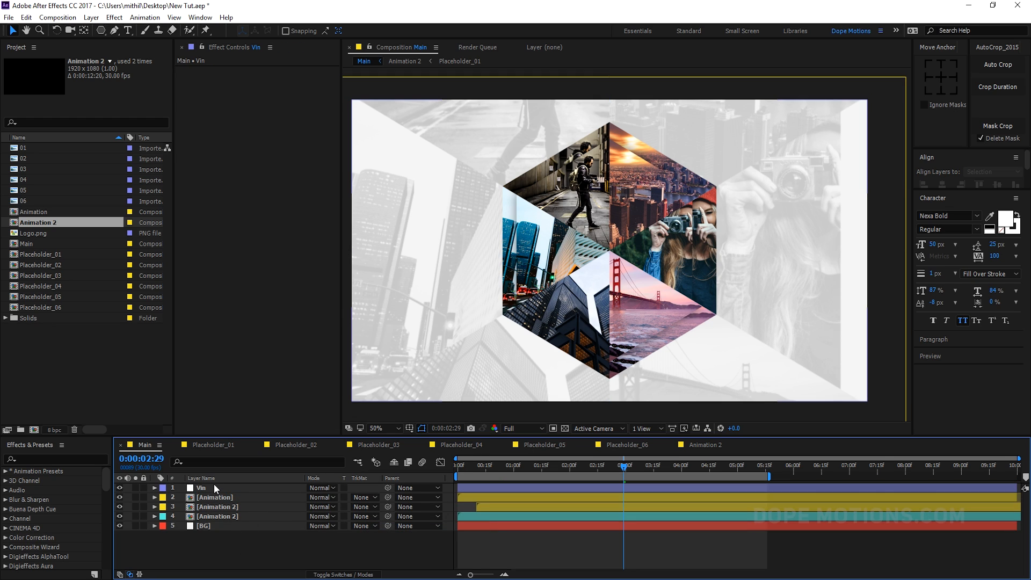
Step: Add an elliptical mask filling the whole frame to the Vin adjustment layer
click(214, 485)
click(105, 30)
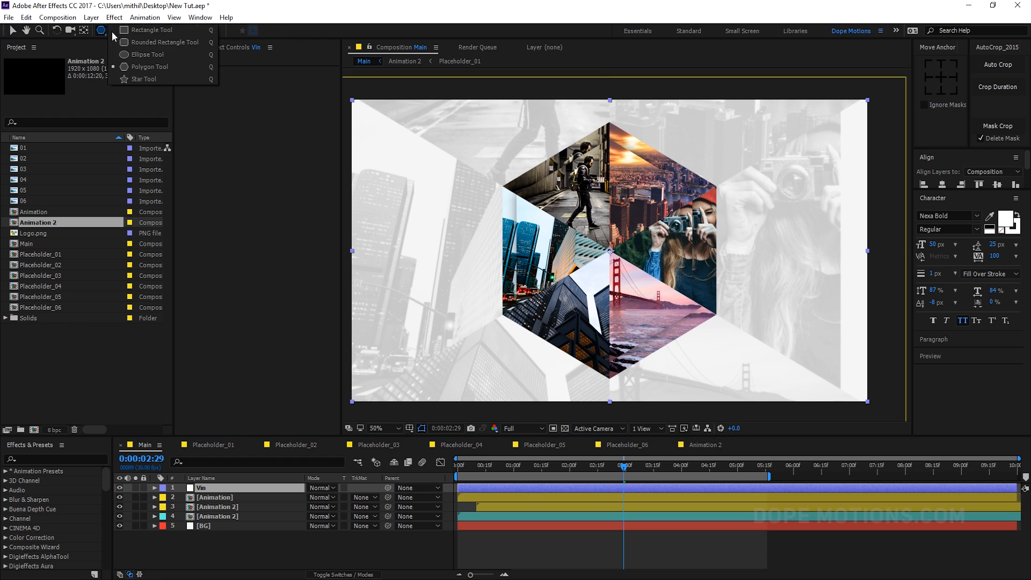
click(158, 57)
double_click(100, 32)
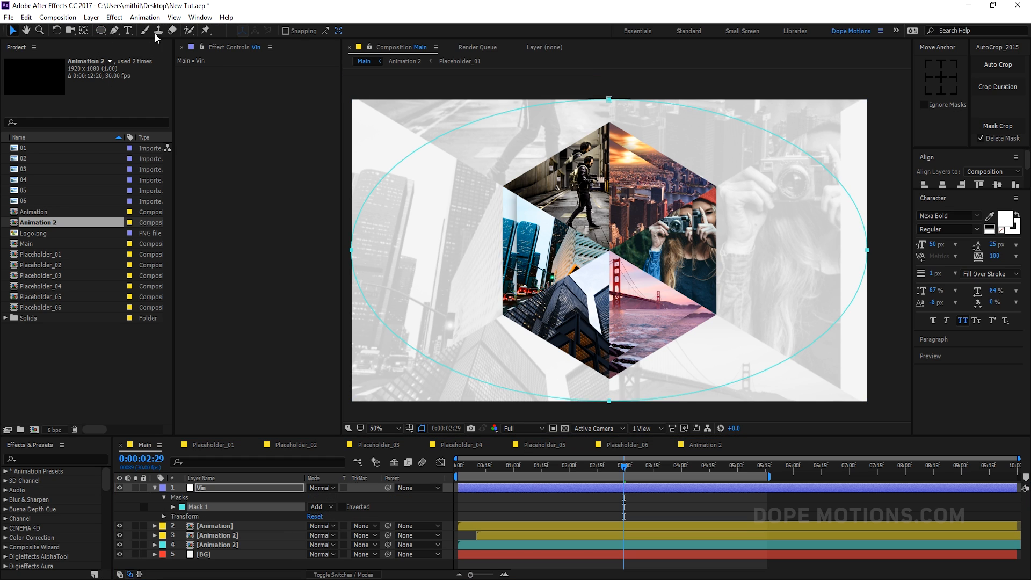
Step: Apply Curves to the Vin layer and pull the middle of the RGB curve down to darken the image
click(220, 486)
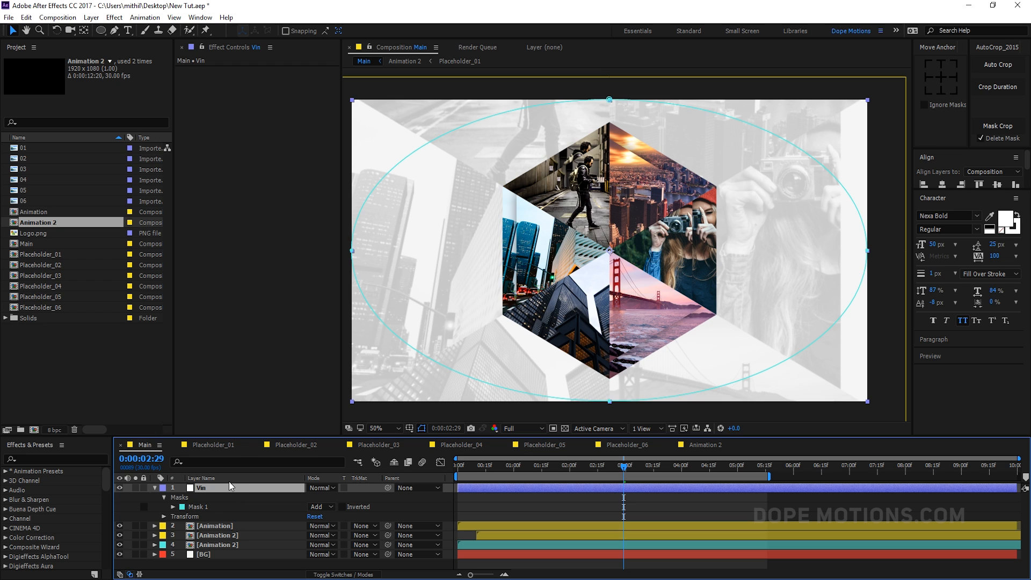
key(ctrl+space)
text(curv)
key(Return)
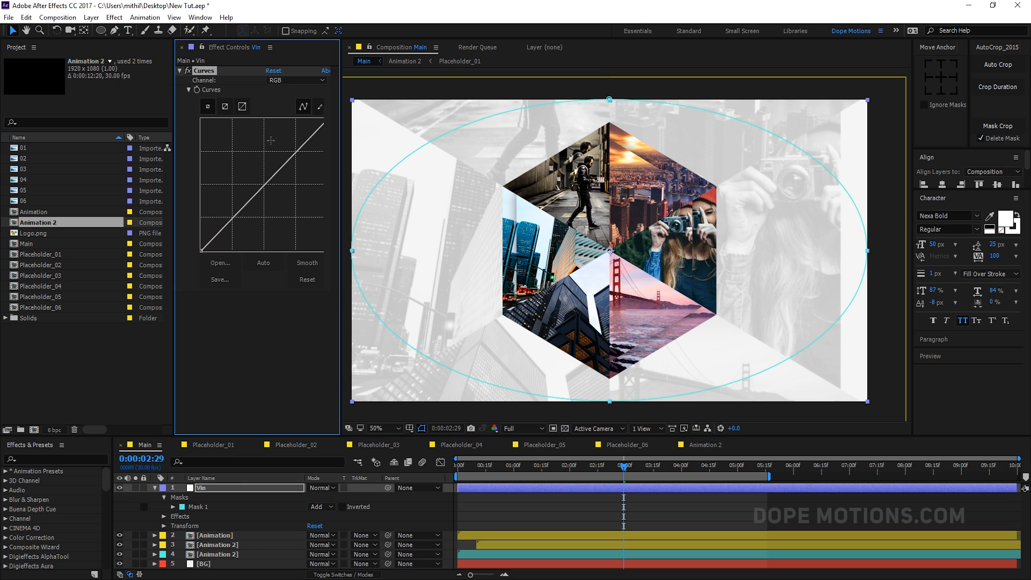
drag(280, 175, 283, 205)
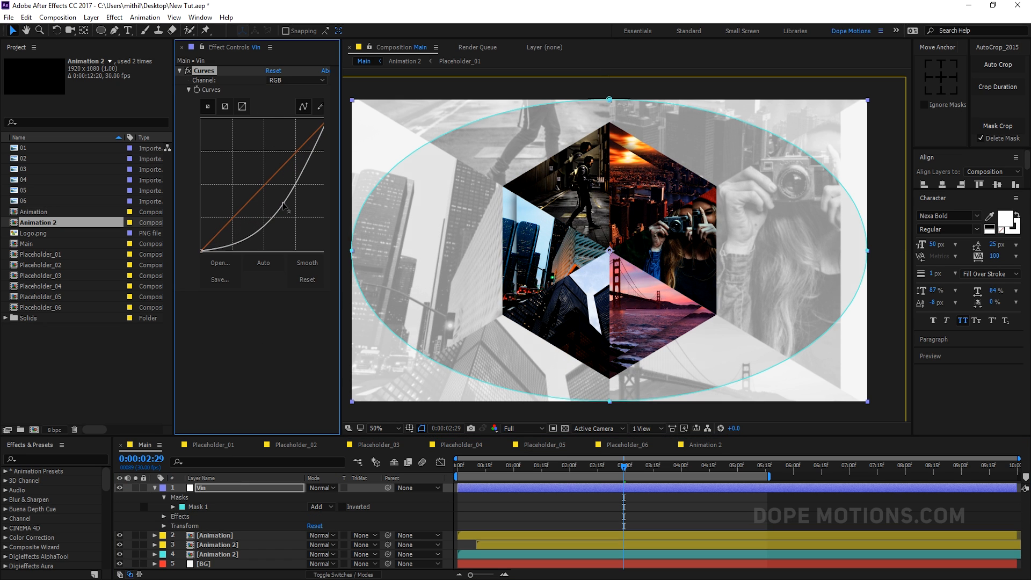
Step: Feather the Vin layer's elliptical mask by 700 pixels and invert it so only the frame edges darken
click(216, 488)
key(f)
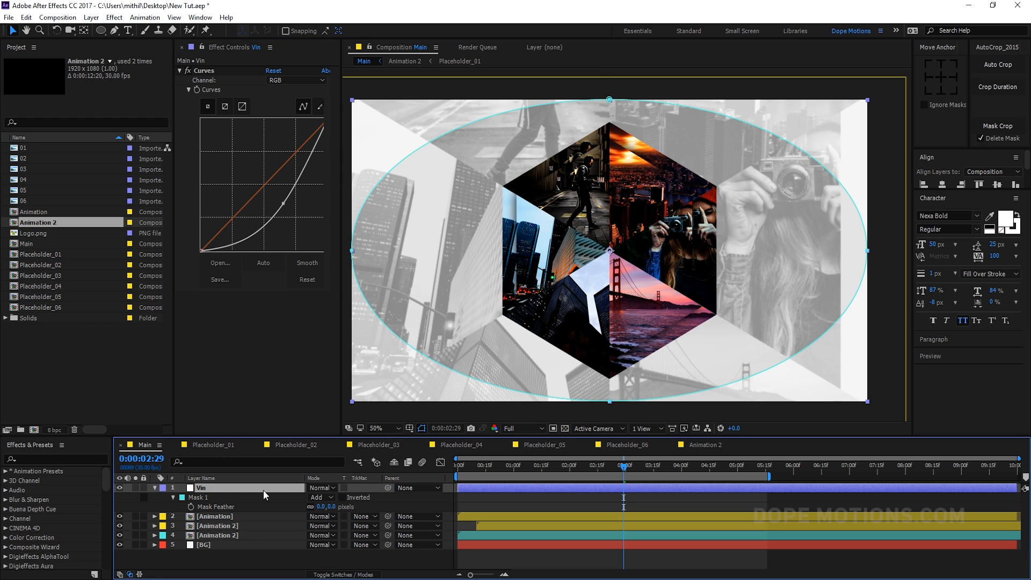
click(334, 507)
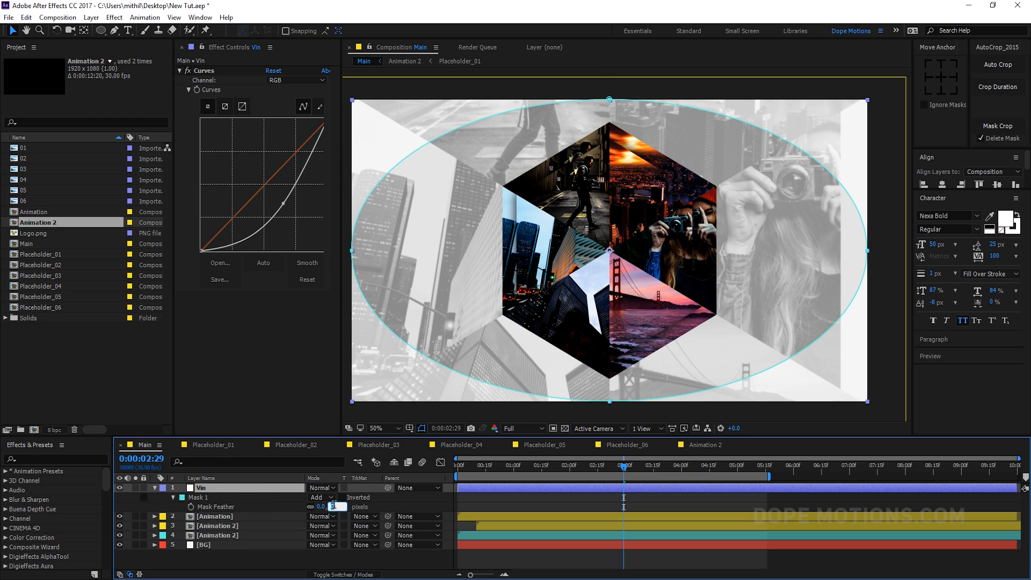
click(342, 562)
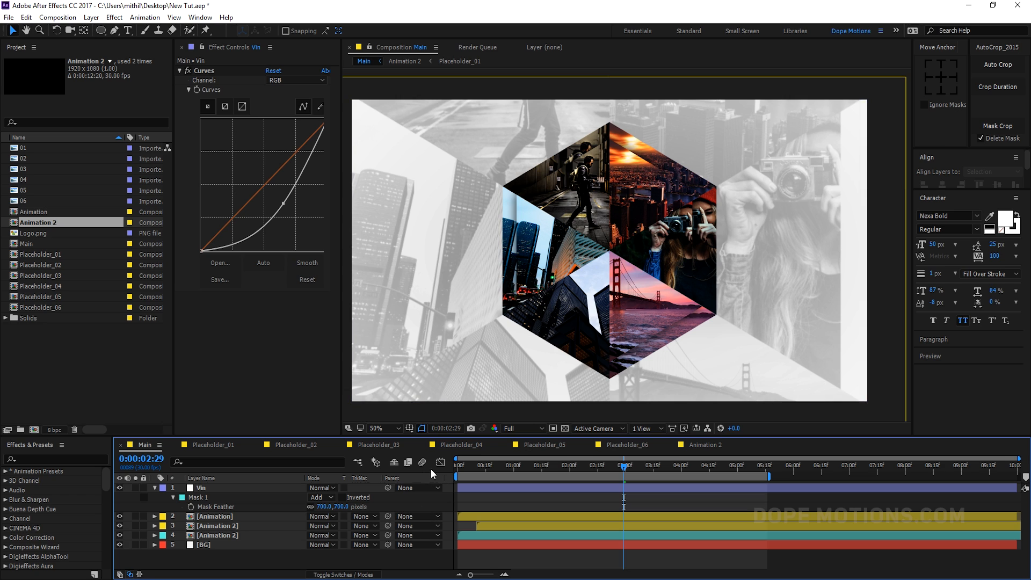
click(341, 497)
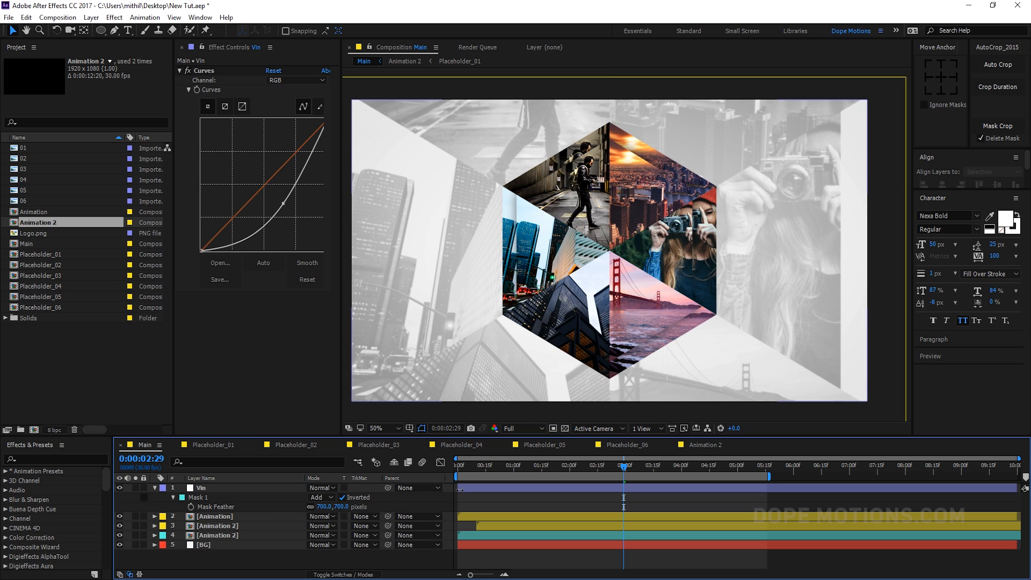
Step: Scrub to 3:11, compare the frame with the Vin layer hidden and shown, and narrow the effect controls area
drag(623, 466, 646, 467)
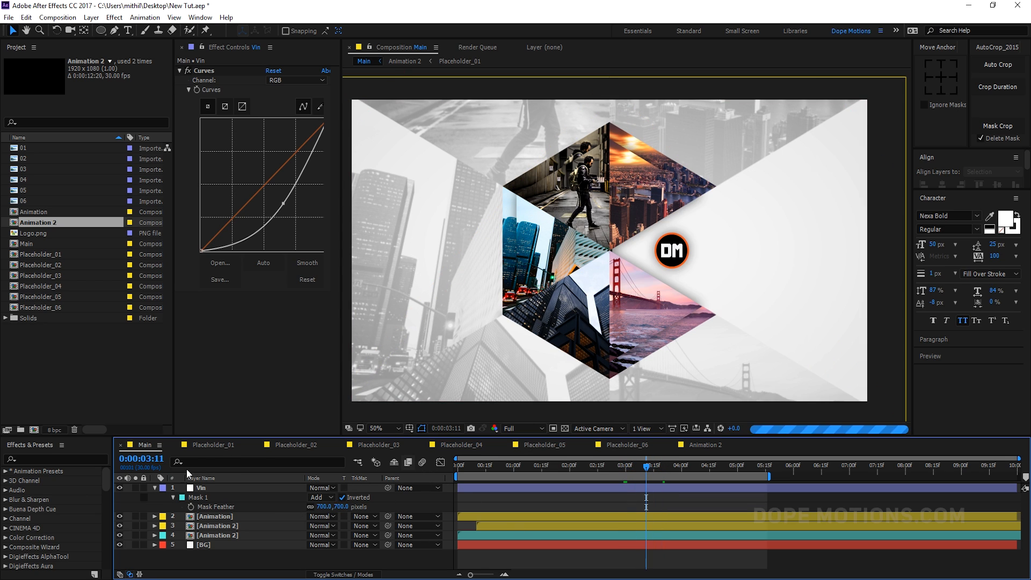
click(120, 488)
click(119, 488)
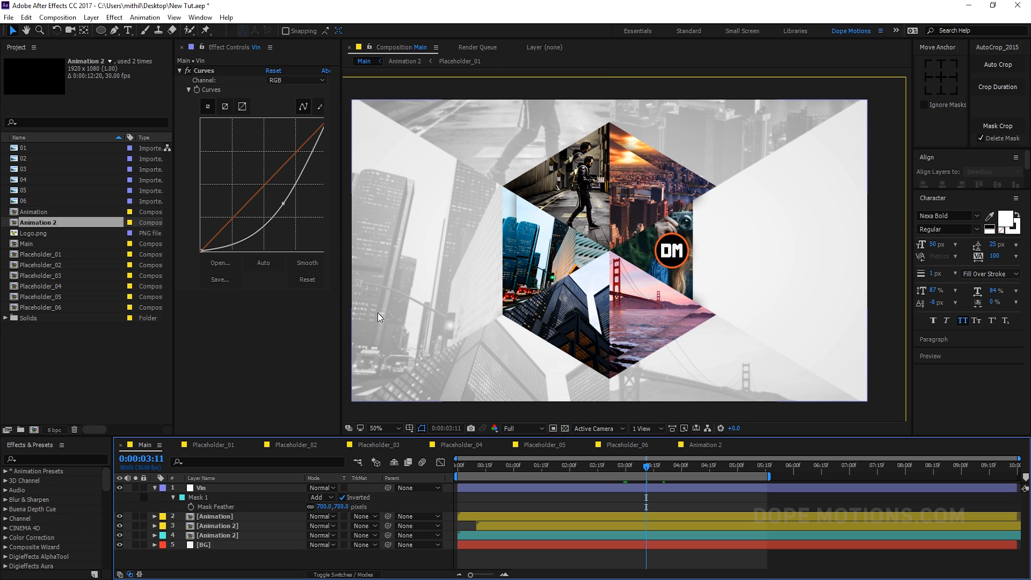
drag(339, 298, 285, 289)
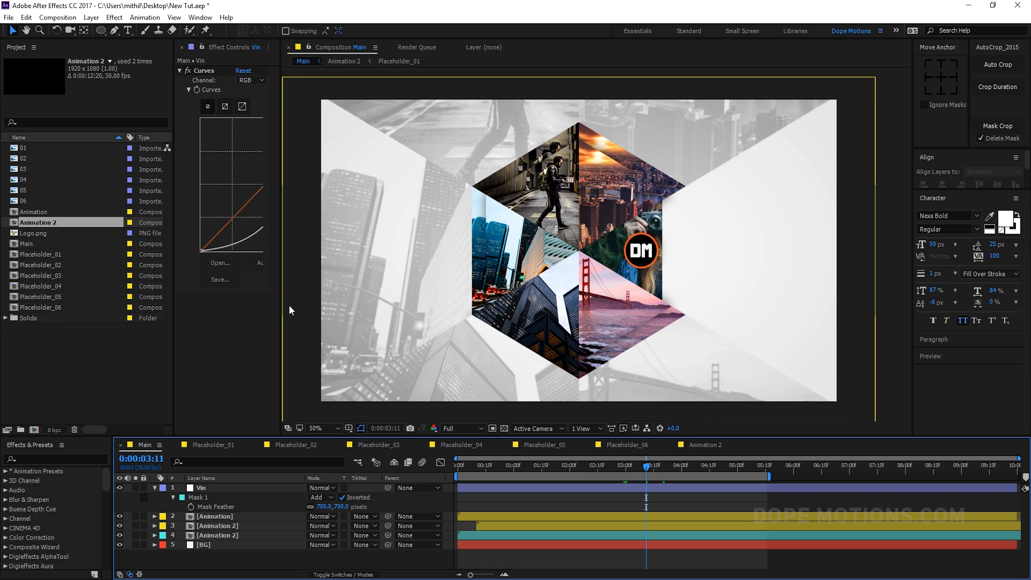
click(296, 311)
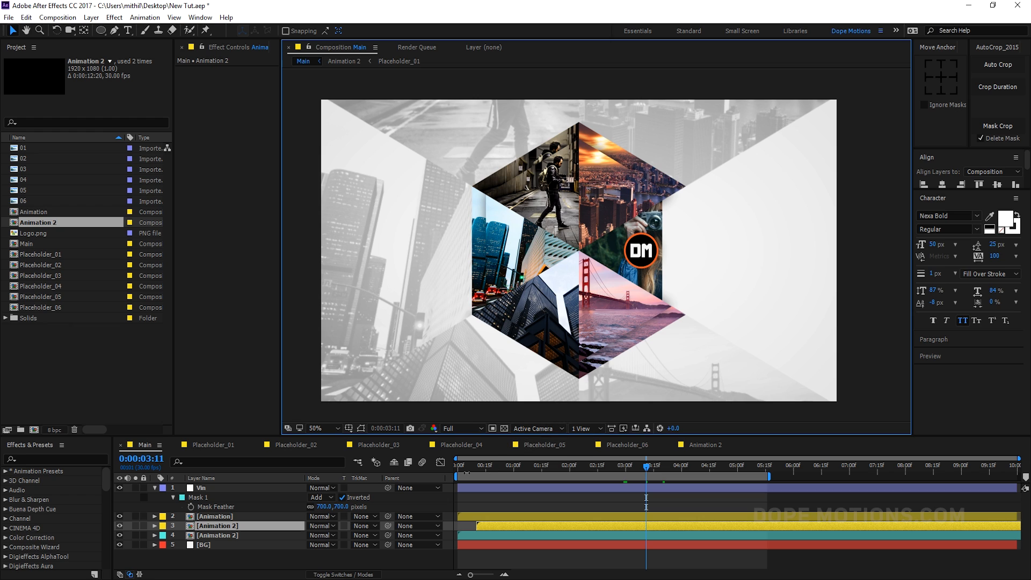
Step: Extend Main's work area to end at 6:00 and preview the animation from the start
drag(776, 466, 794, 468)
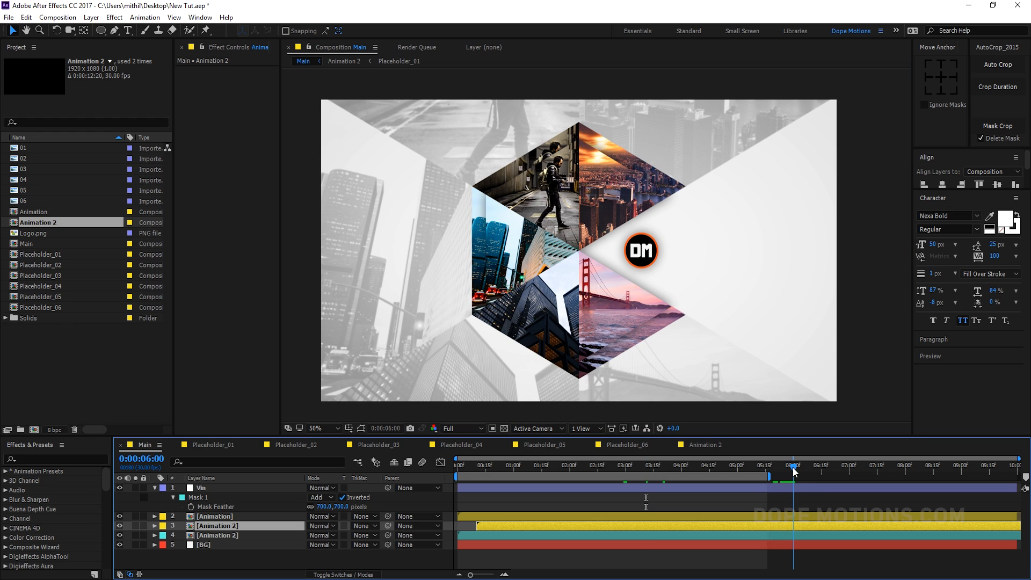
key(n)
key(Home)
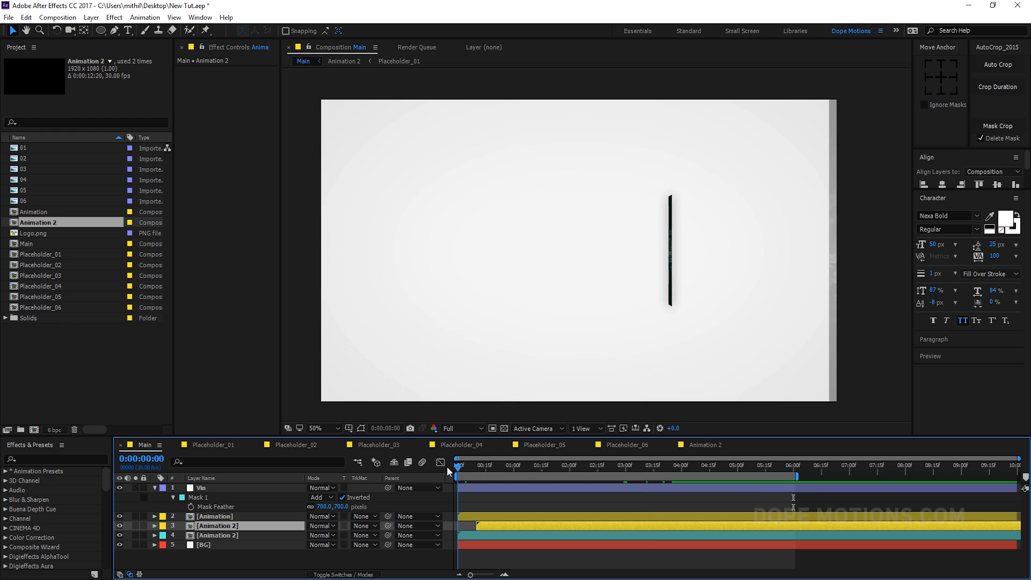
key(space)
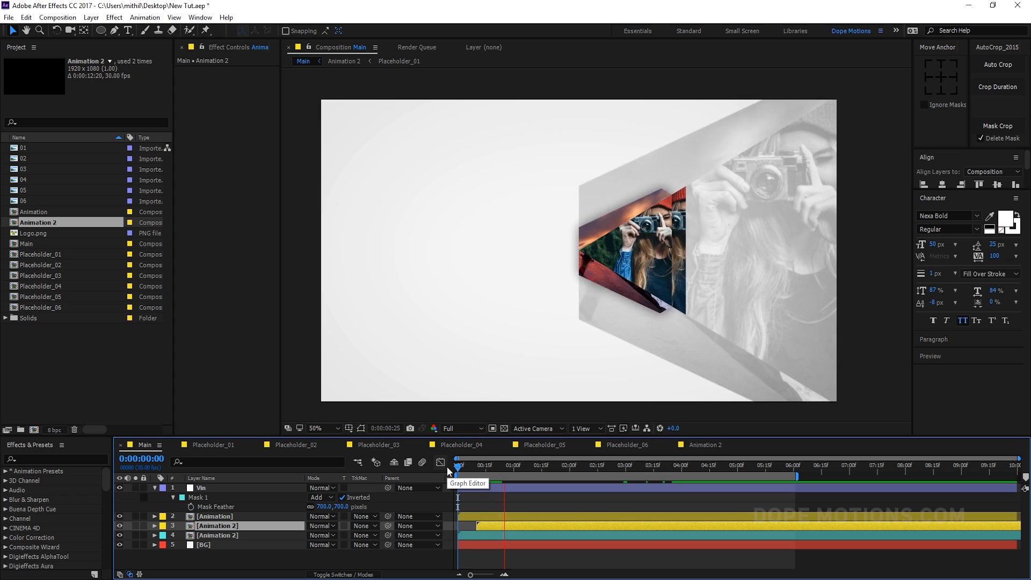